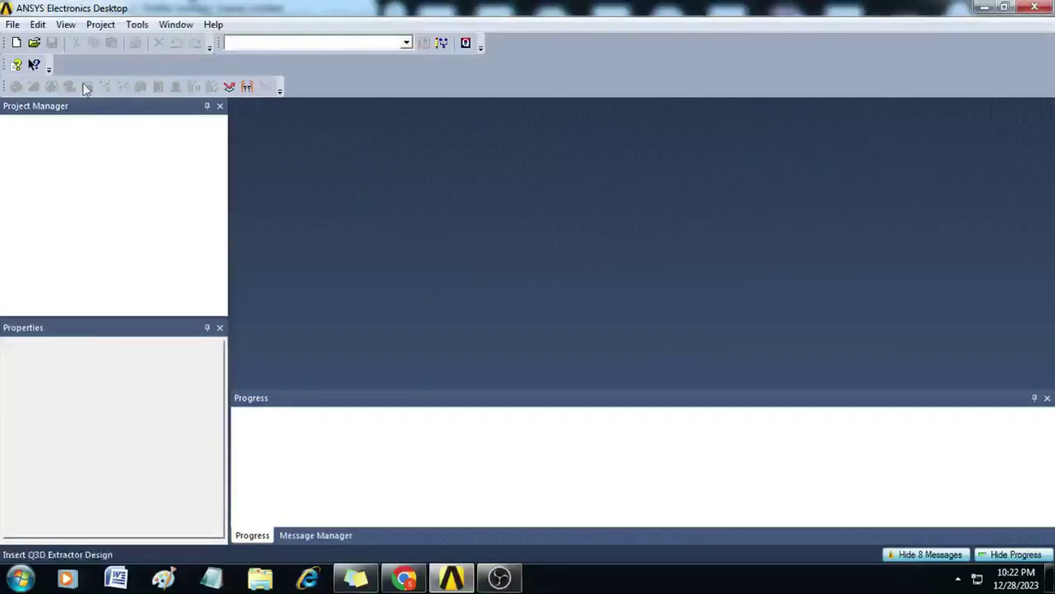
# Create a new project with an HFSS design and widen the 3D modeler view.
pyautogui.click(19, 44)
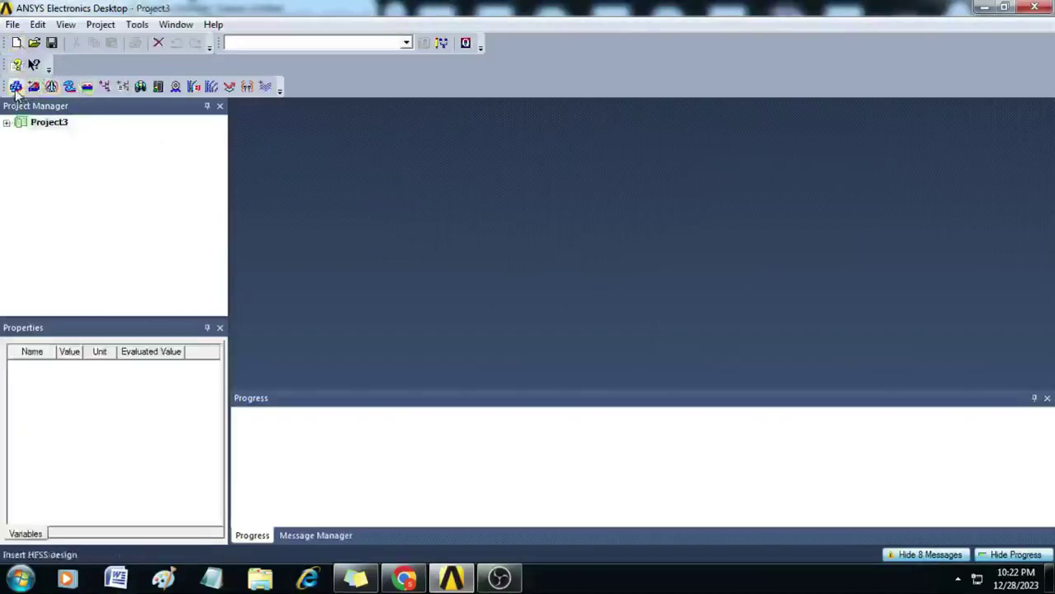
pyautogui.click(16, 87)
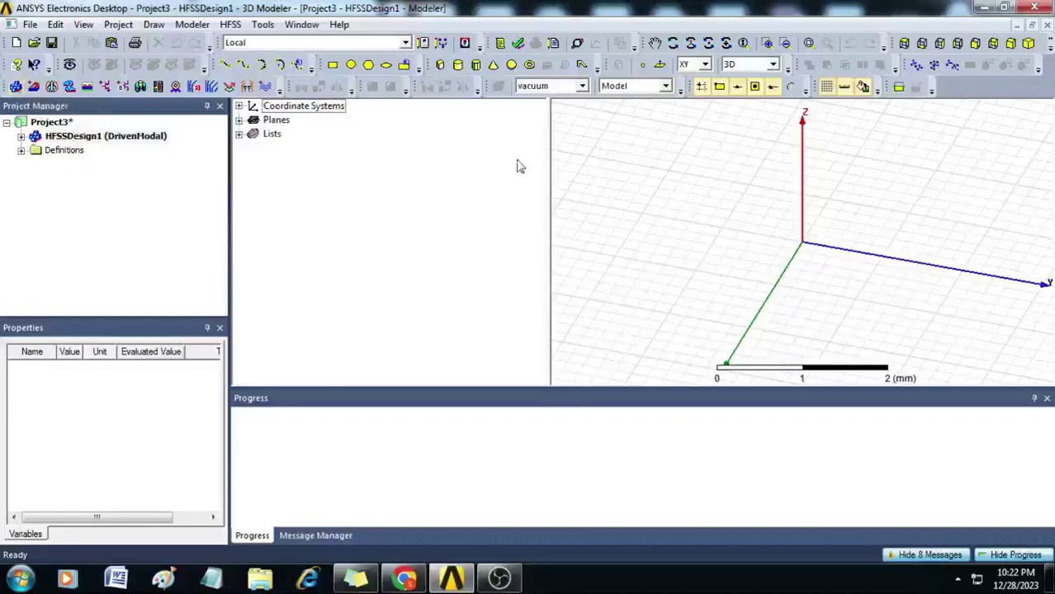
pyautogui.moveTo(546, 160); pyautogui.dragTo(395, 161)
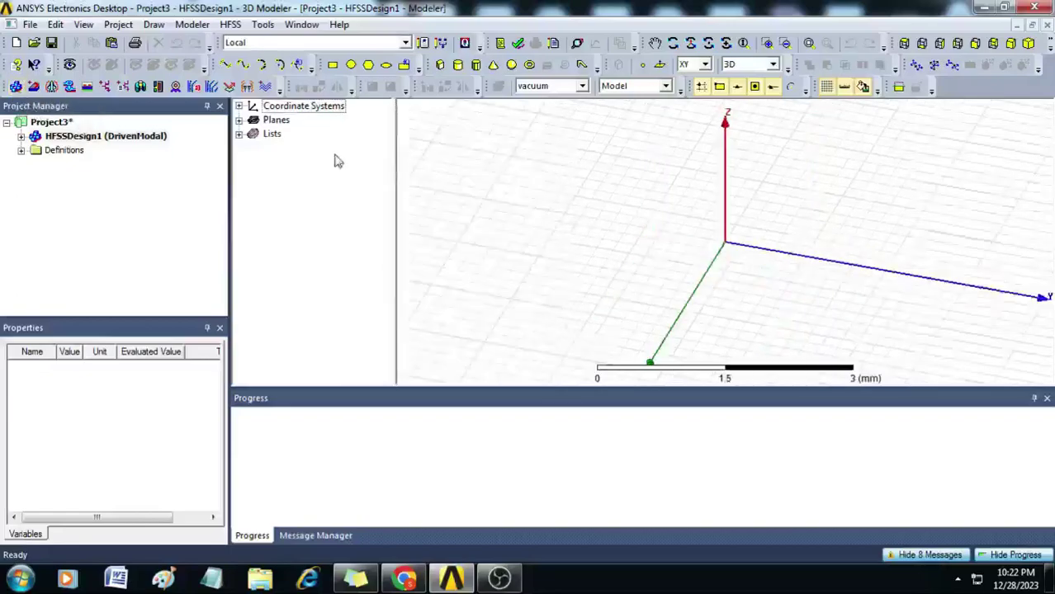
pyautogui.click(128, 25)
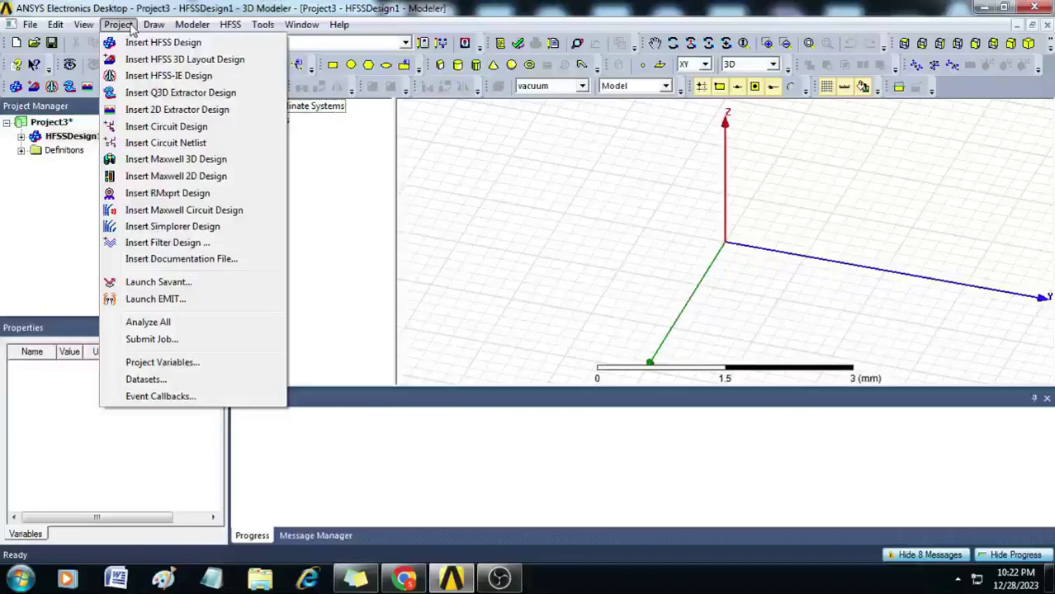
# Add project variable $Wp as a length of 37.26 mm.
pyautogui.click(162, 363)
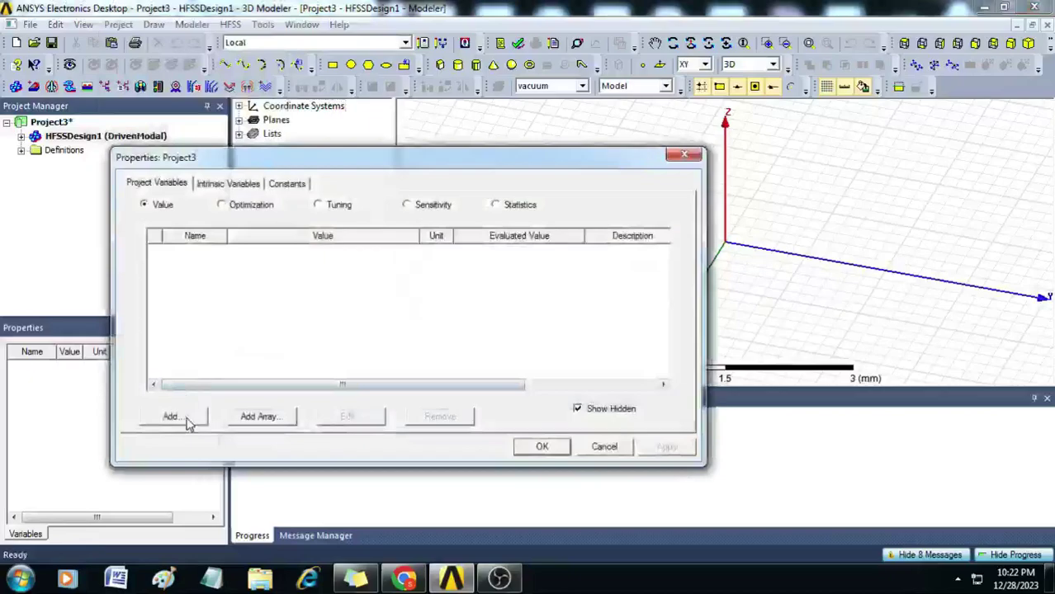
pyautogui.click(187, 423)
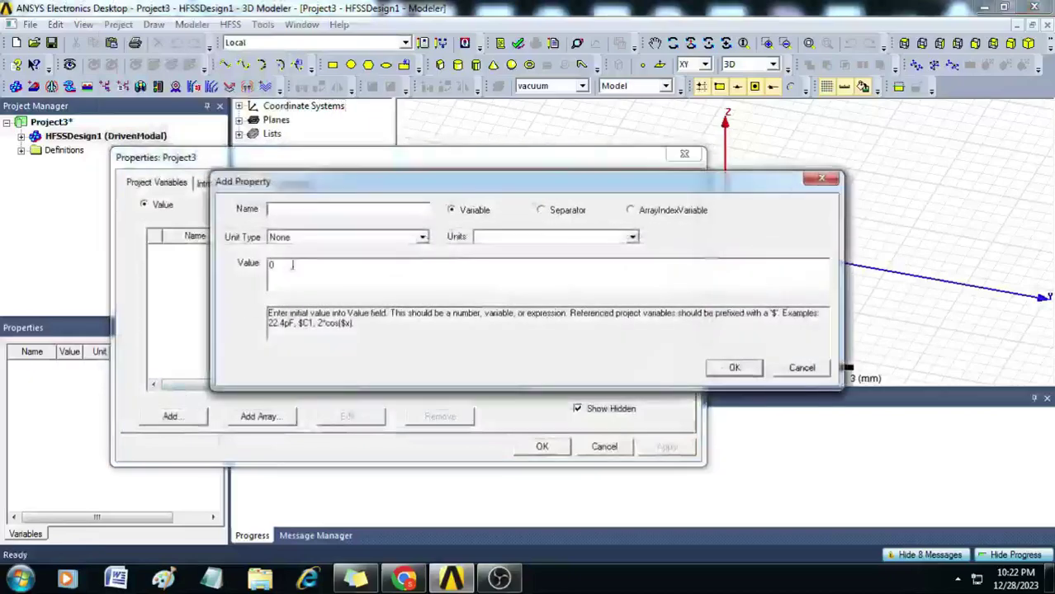
pyautogui.write('$Wp')
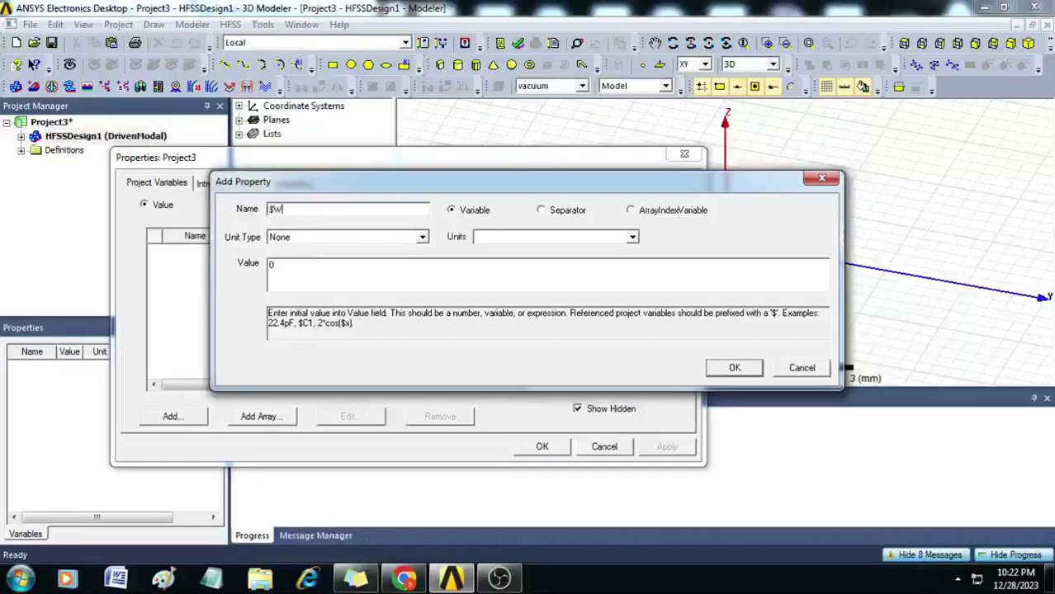
pyautogui.press('Tab')
pyautogui.press('Tab')
pyautogui.press('l')
pyautogui.press('Tab')
pyautogui.press('Tab')
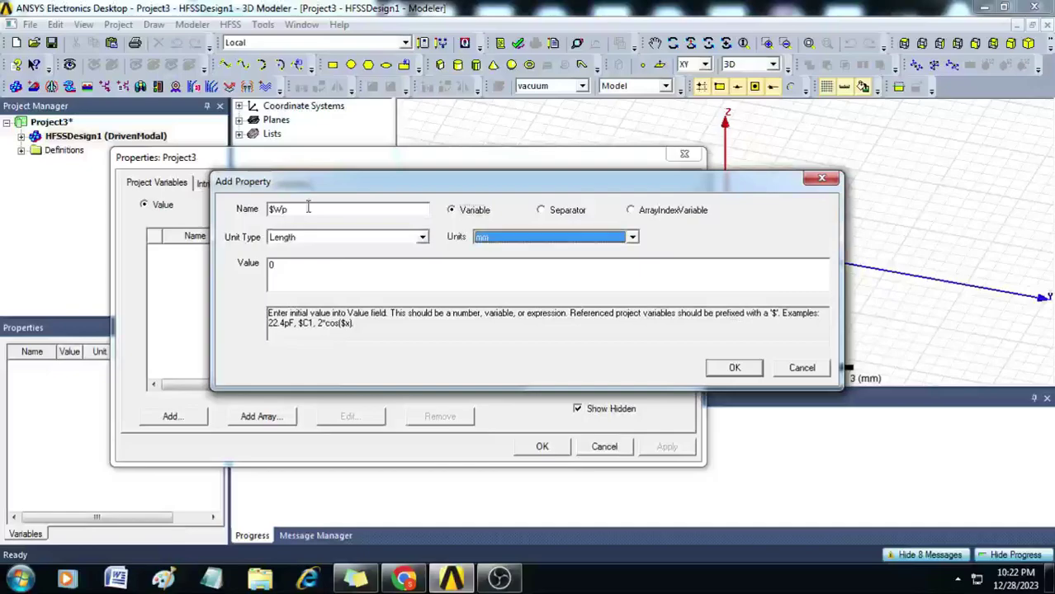
pyautogui.write('37.26')
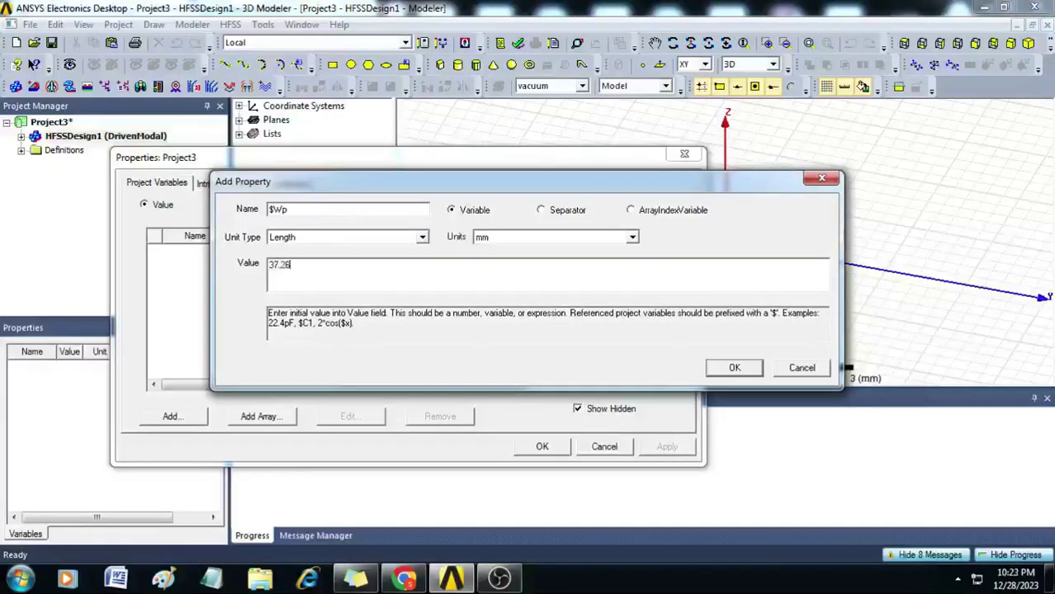
pyautogui.click(734, 368)
# Add project variable $Lp as a length of 28.81 mm.
pyautogui.click(174, 417)
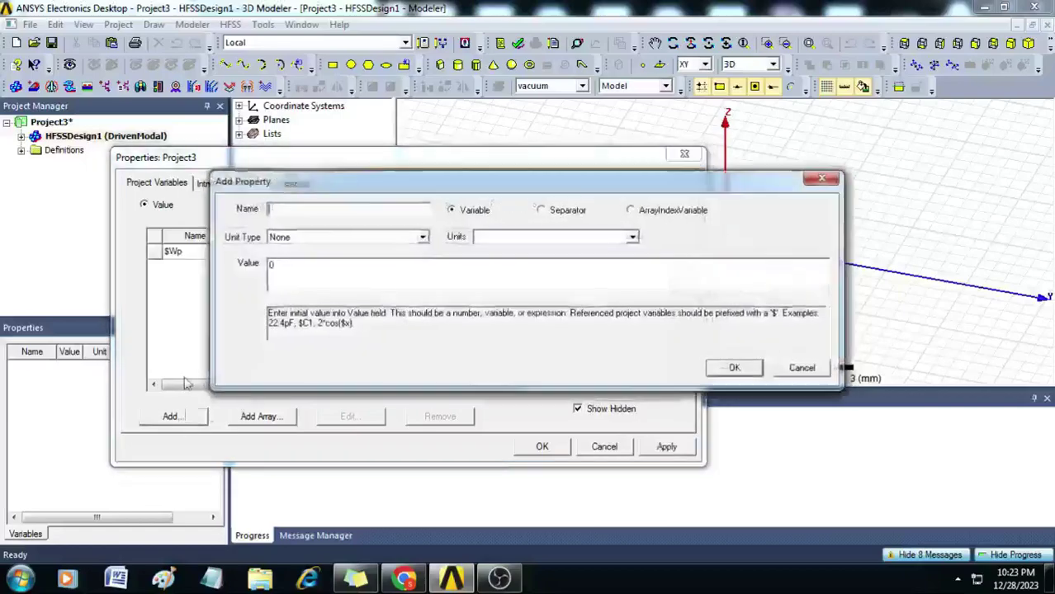
pyautogui.write('$Lp')
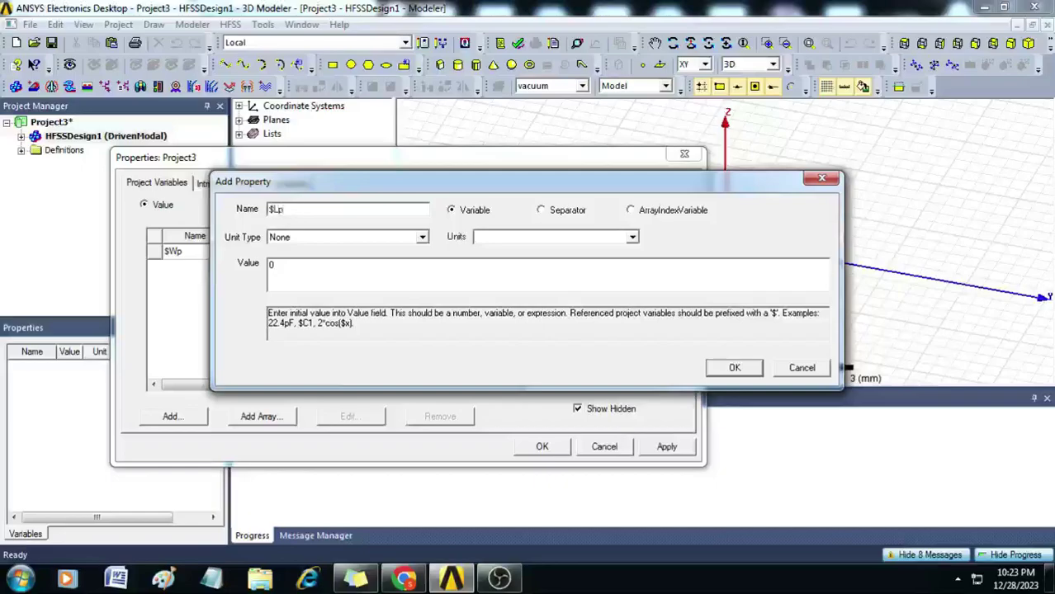
pyautogui.press('Tab')
pyautogui.press('l')
pyautogui.press('Tab')
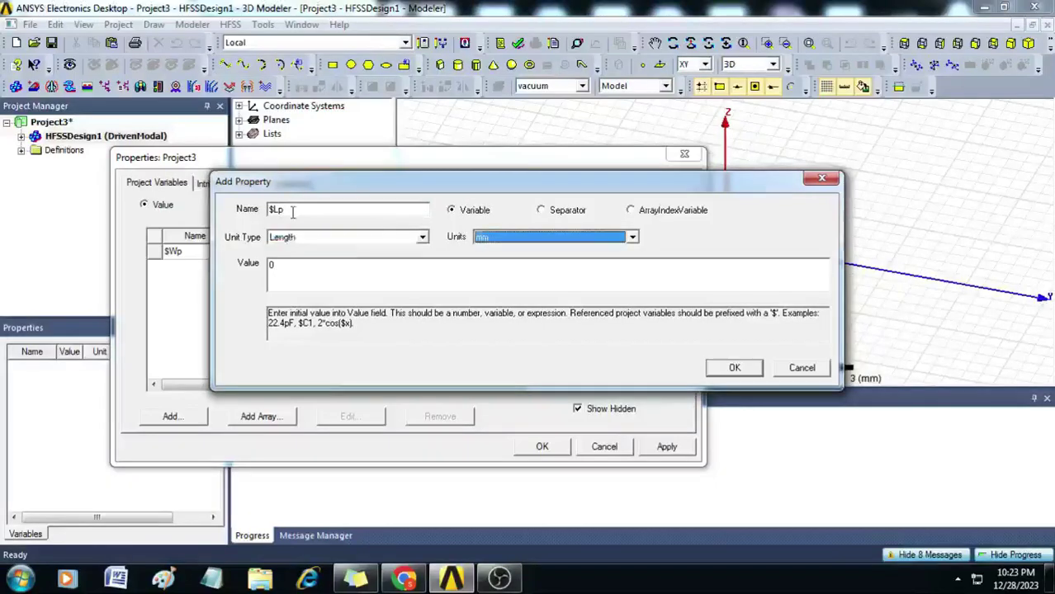
pyautogui.press('Tab')
pyautogui.write('28.81')
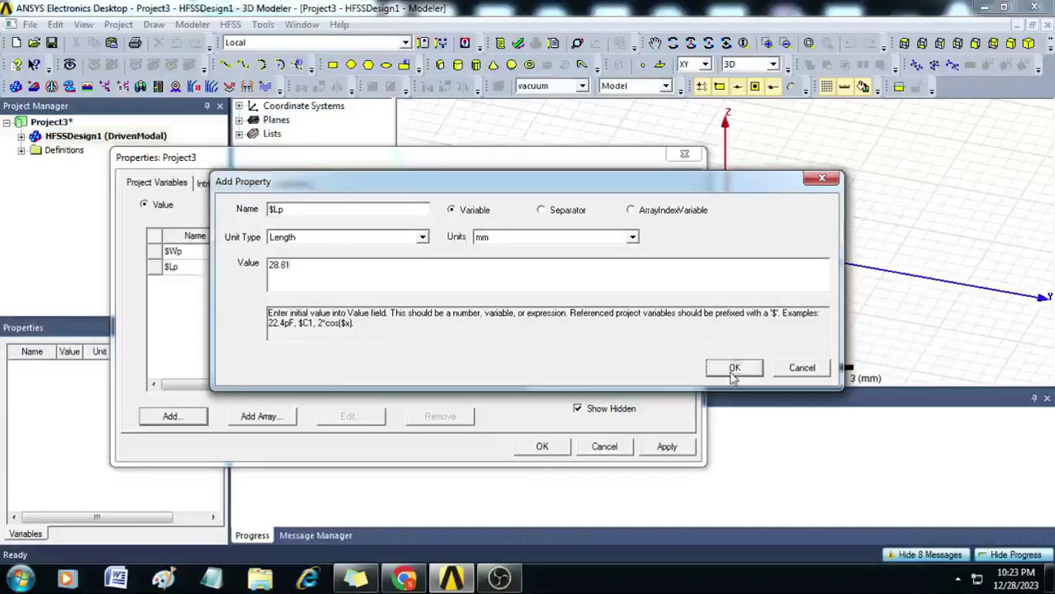
pyautogui.click(733, 367)
# Add project variable $Wg as a length of 49.22 mm.
pyautogui.click(157, 417)
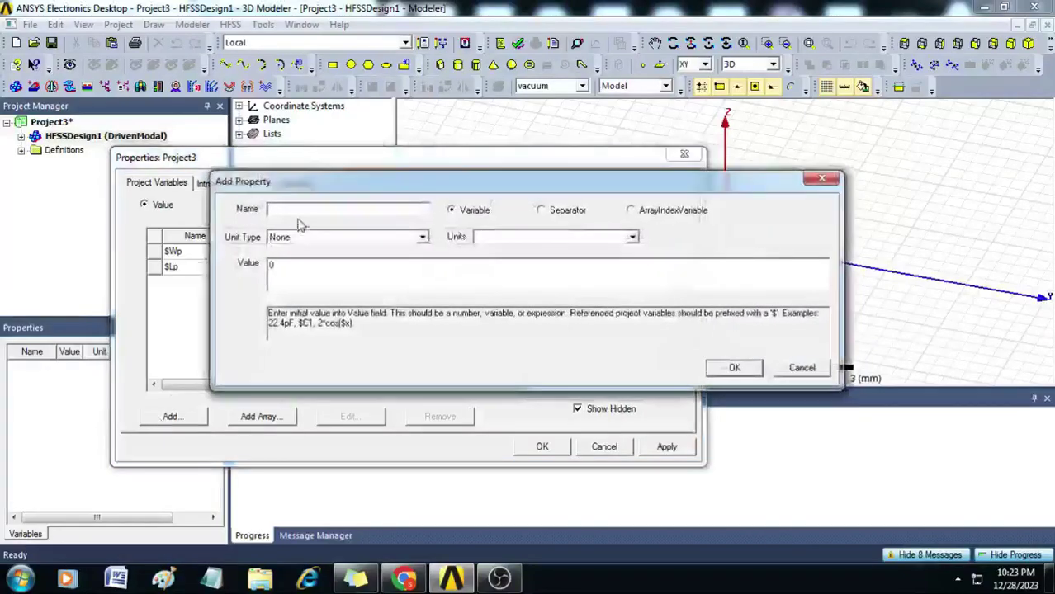
pyautogui.write('$Wg')
pyautogui.press('Tab')
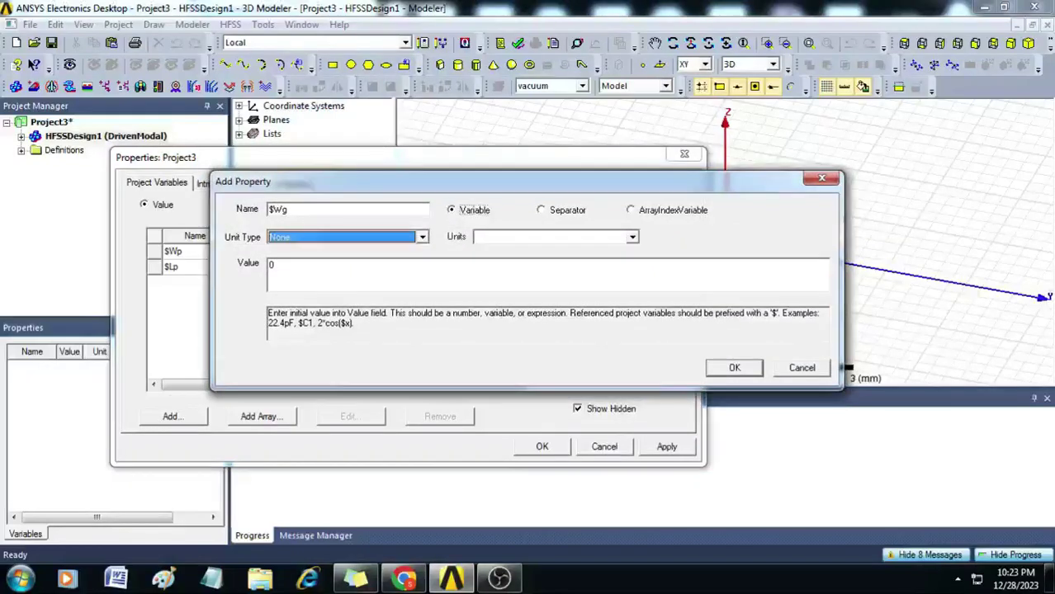
pyautogui.press('l')
pyautogui.press('Tab')
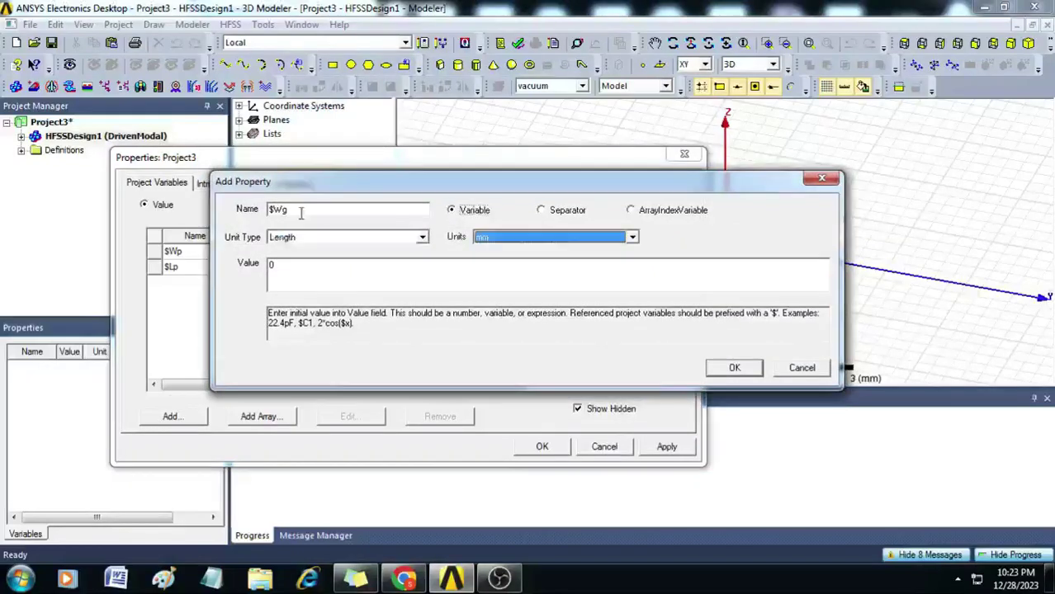
pyautogui.press('Tab')
pyautogui.write('49.22')
pyautogui.click(733, 368)
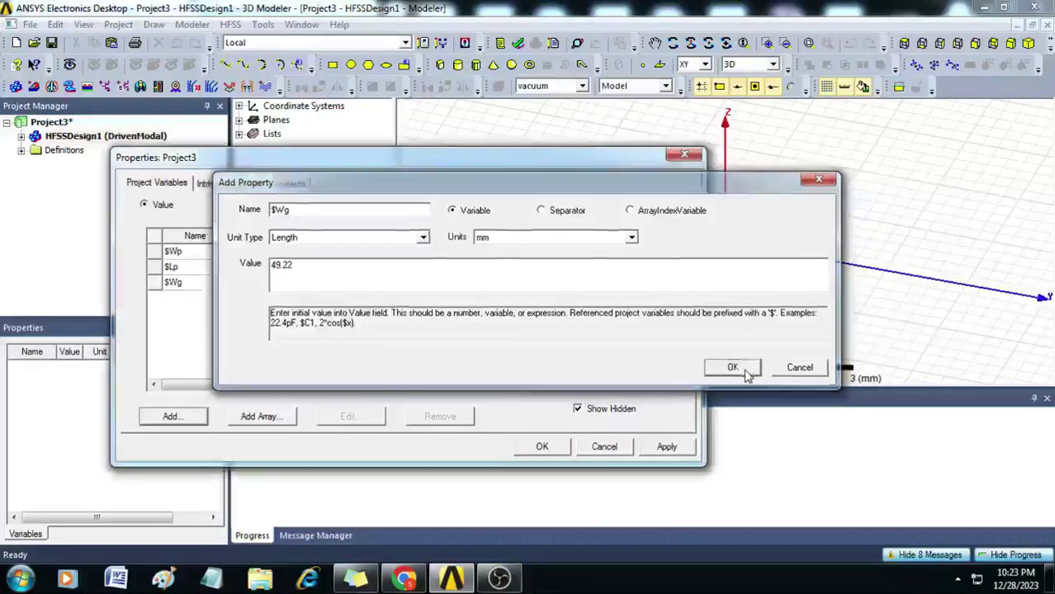
# Add project variable $Lg as a length of 40.79 mm.
pyautogui.click(201, 415)
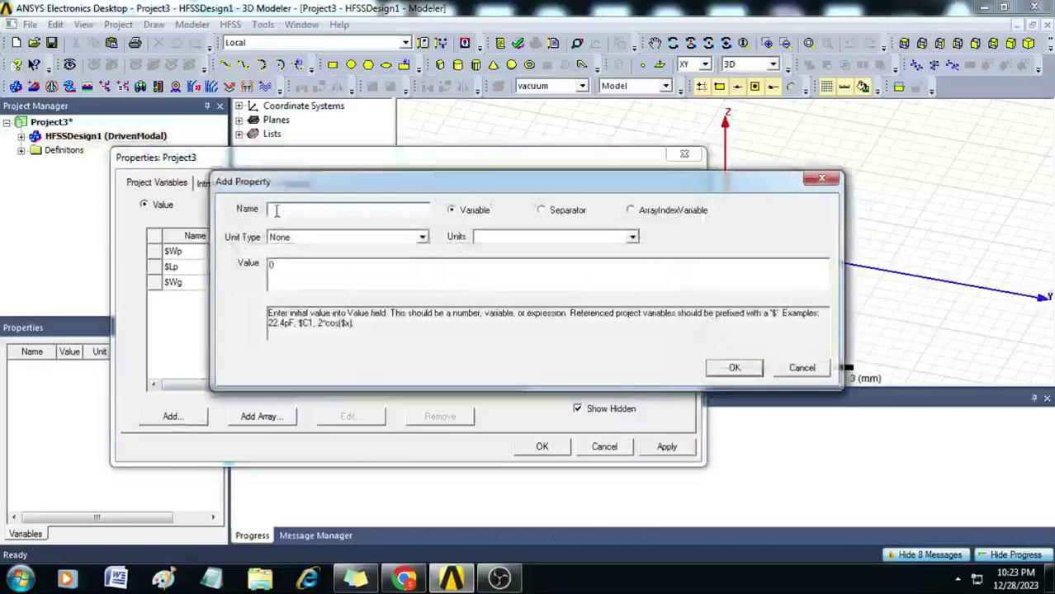
pyautogui.write('$W')
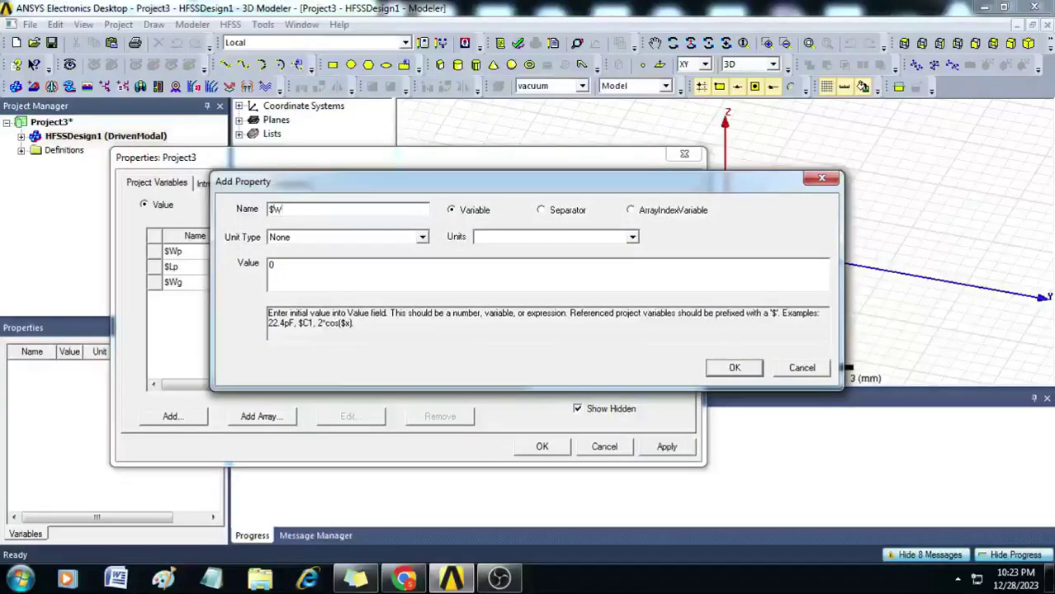
pyautogui.press('BackSpace')
pyautogui.write('Lg')
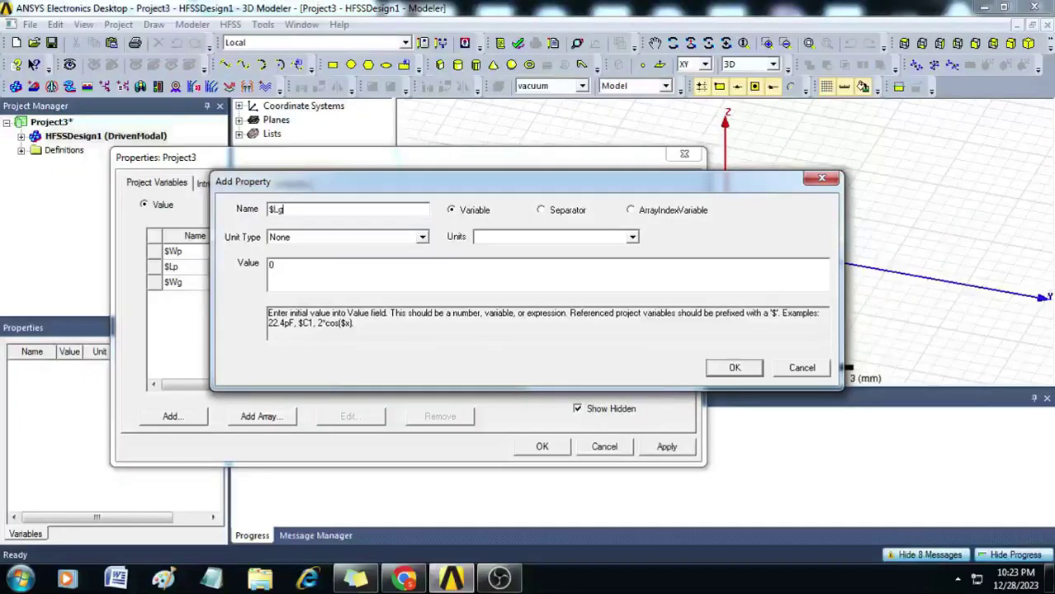
pyautogui.press('Tab')
pyautogui.press('Tab')
pyautogui.press('Down')
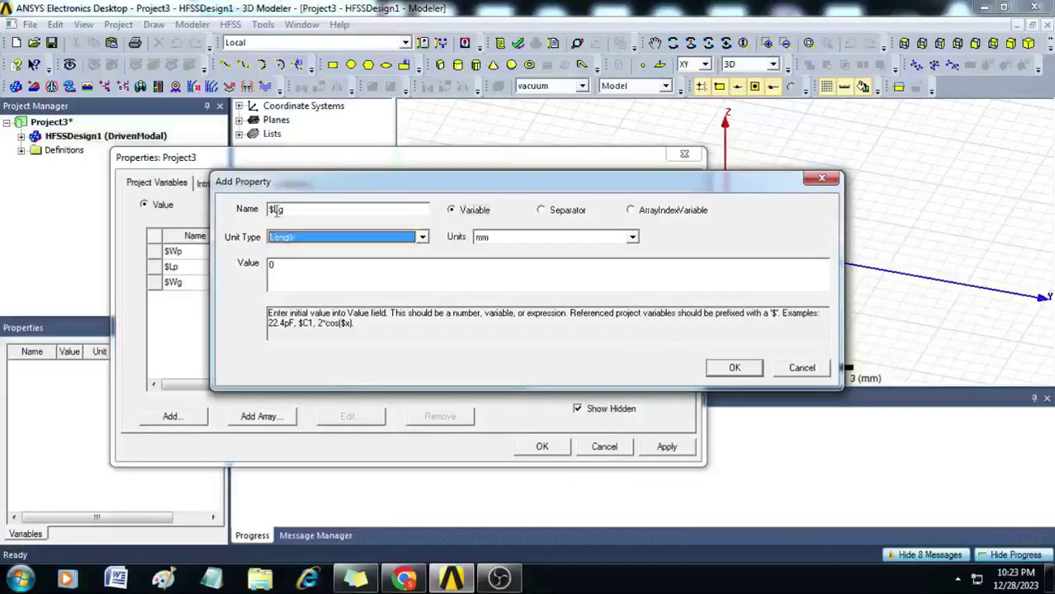
pyautogui.press('Tab')
pyautogui.press('Tab')
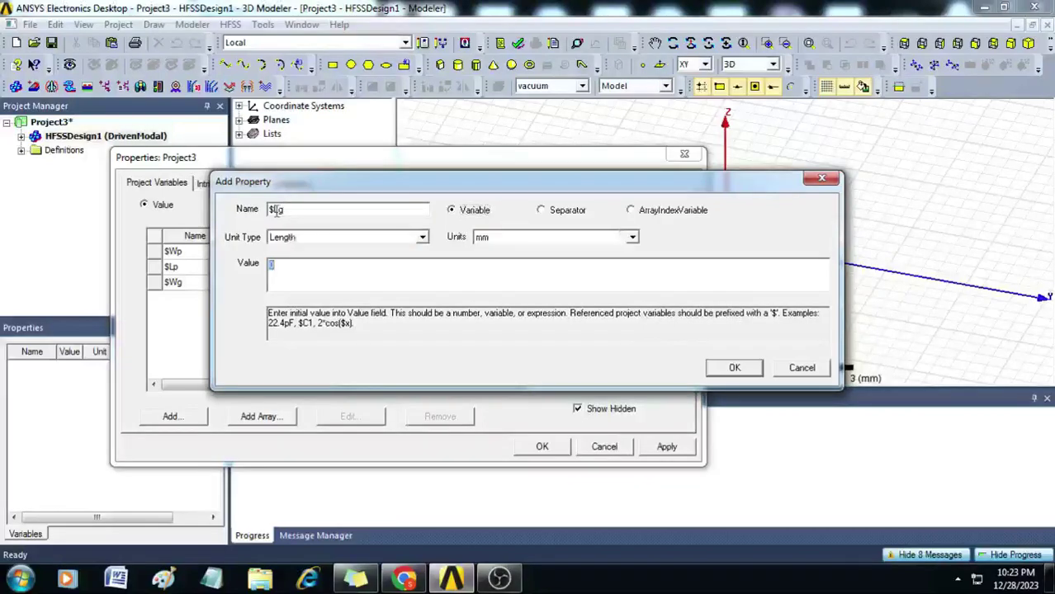
pyautogui.write('40.75')
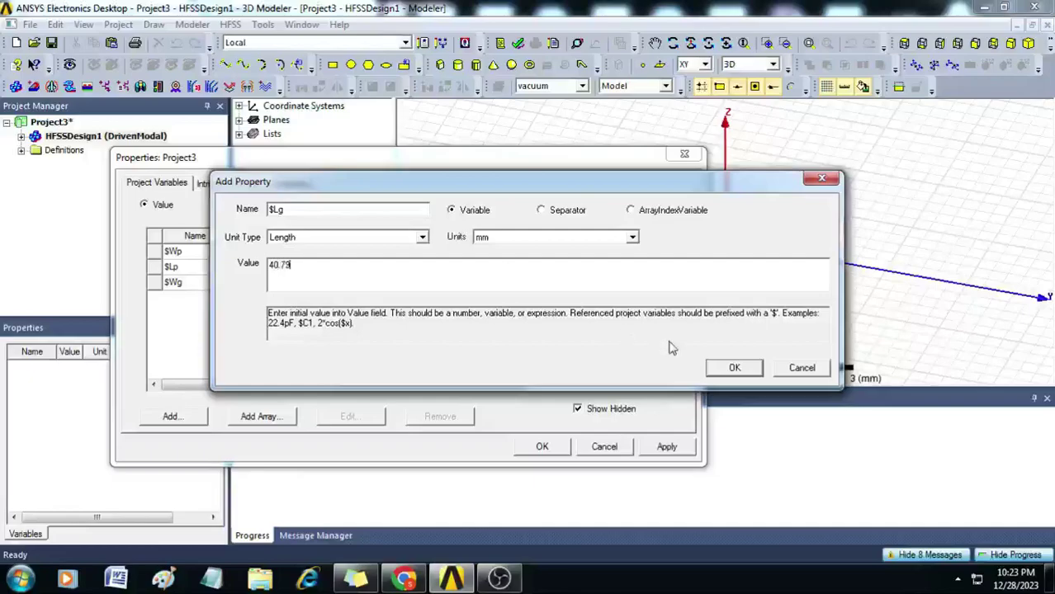
pyautogui.click(745, 366)
pyautogui.click(172, 417)
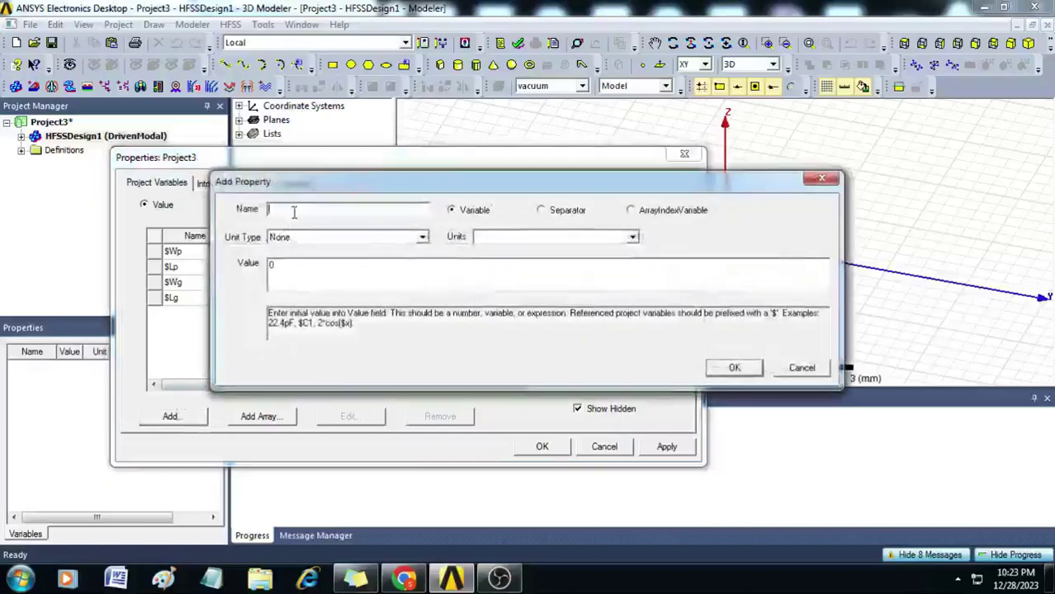
# Define project variable $Lf as a length of 15.16 mm.
pyautogui.write('$Lf')
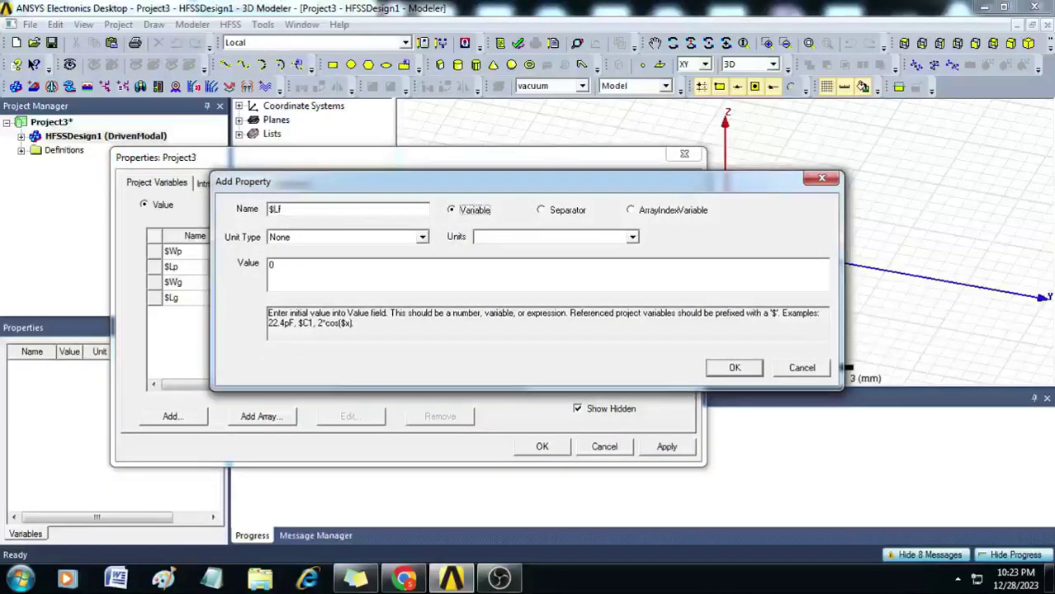
pyautogui.press('Tab')
pyautogui.press('l')
pyautogui.press('Tab')
pyautogui.press('Tab')
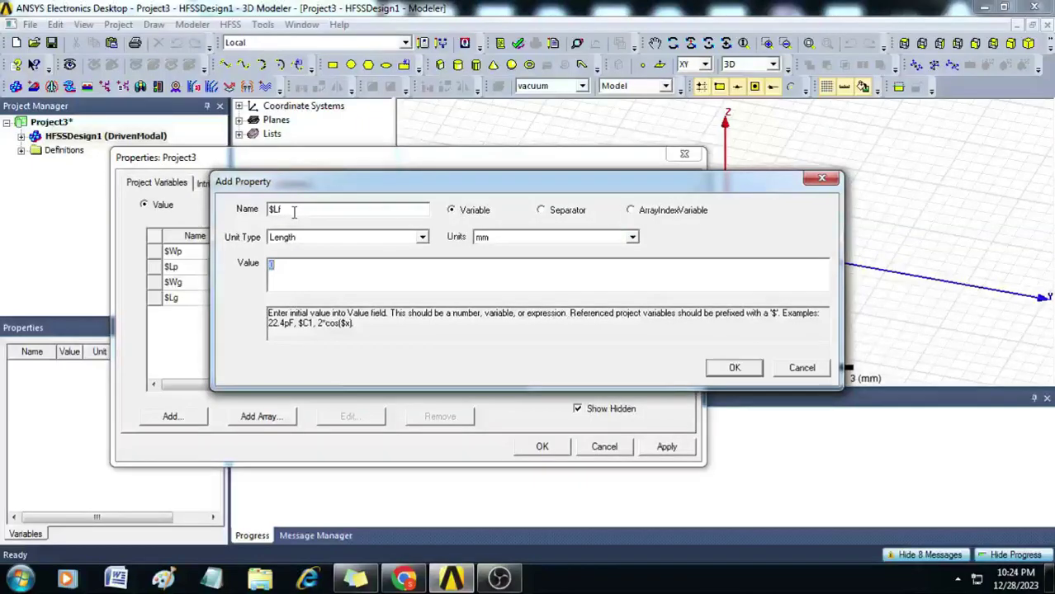
pyautogui.write('15.16')
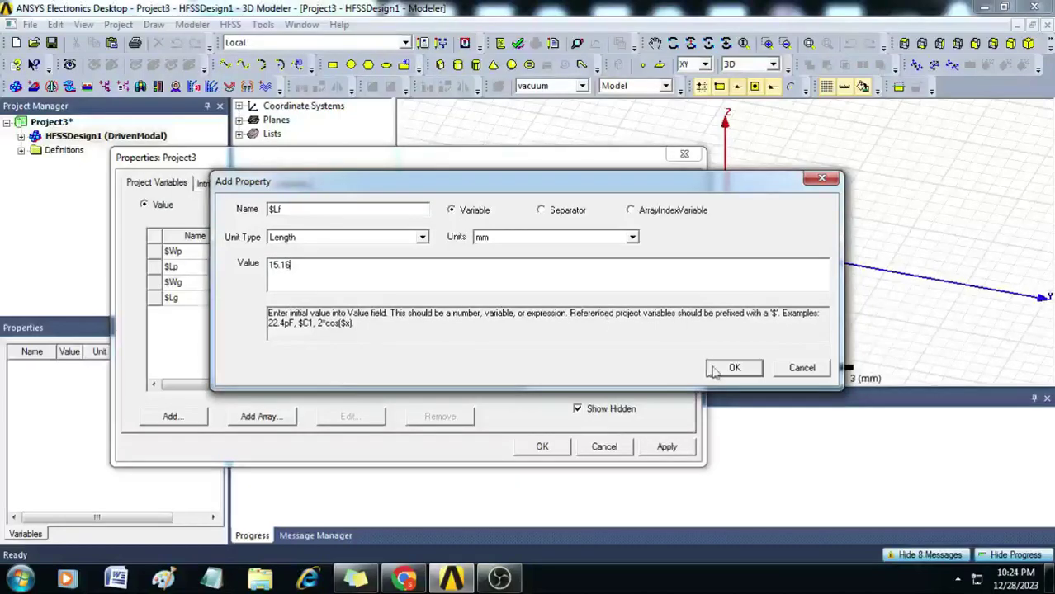
pyautogui.click(712, 371)
# Add project variable $Wf as a length of 3.2 mm.
pyautogui.click(171, 416)
pyautogui.write('$Wf')
pyautogui.press('Tab')
pyautogui.press('l')
pyautogui.press('Tab')
pyautogui.press('Tab')
pyautogui.write('3.2')
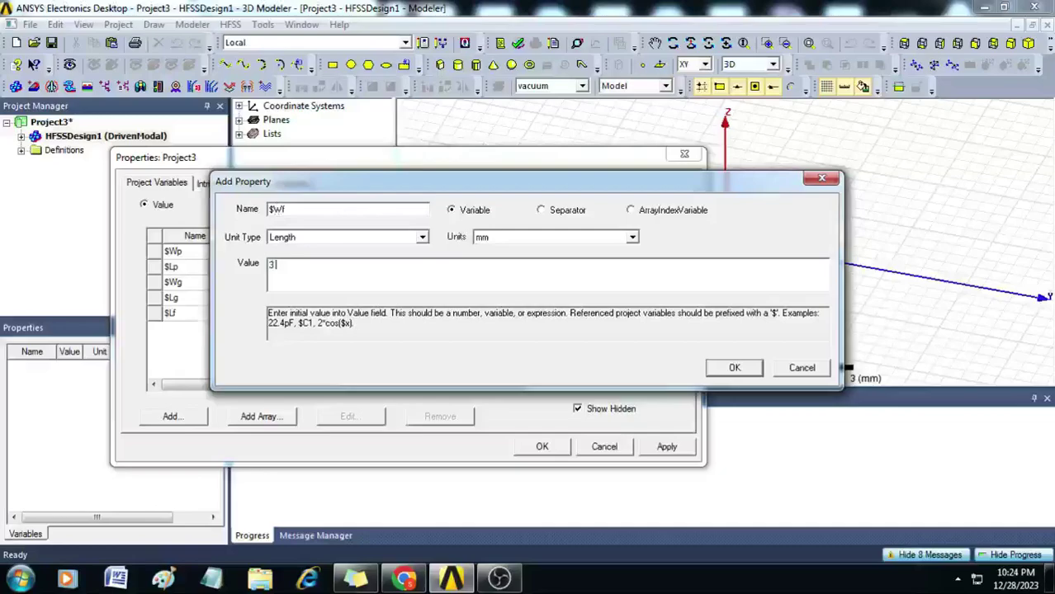
pyautogui.click(734, 367)
# Add project variable $Wi as a length of 4 mm.
pyautogui.click(175, 416)
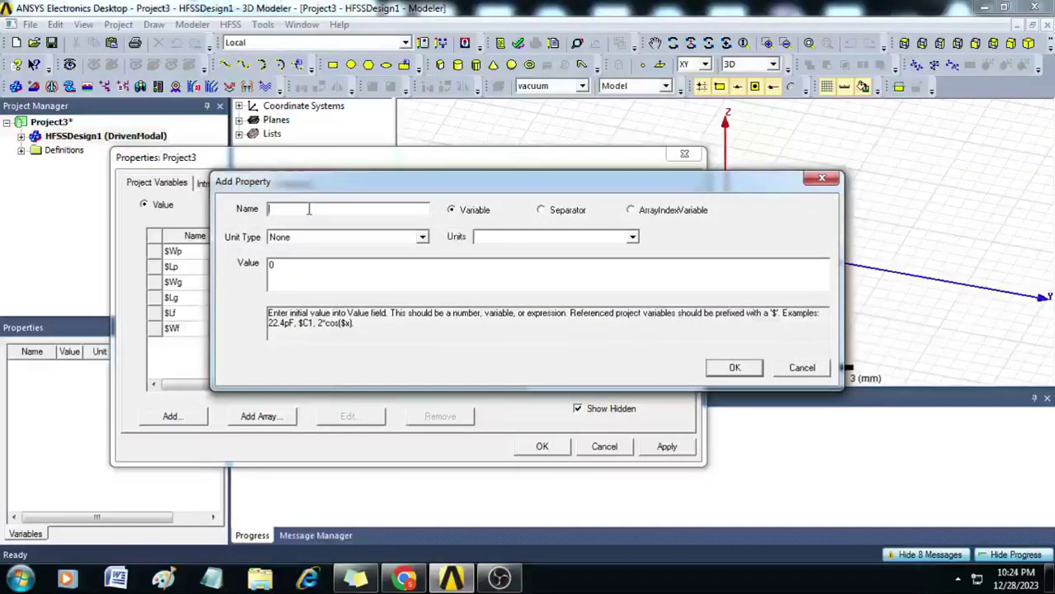
pyautogui.write('$Wi')
pyautogui.press('Tab')
pyautogui.press('Tab')
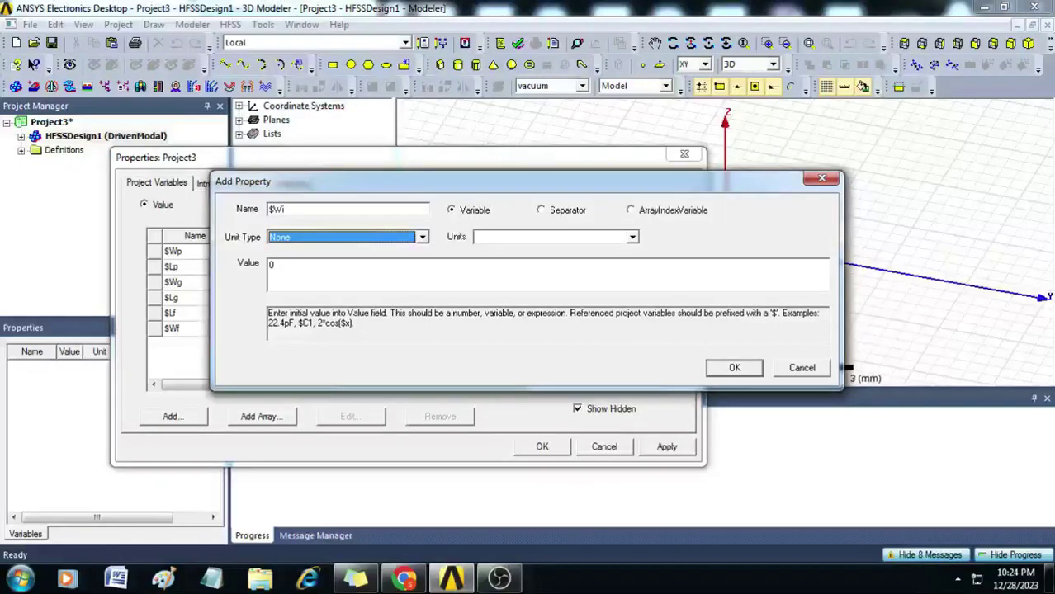
pyautogui.press('Down')
pyautogui.press('Tab')
pyautogui.press('Tab')
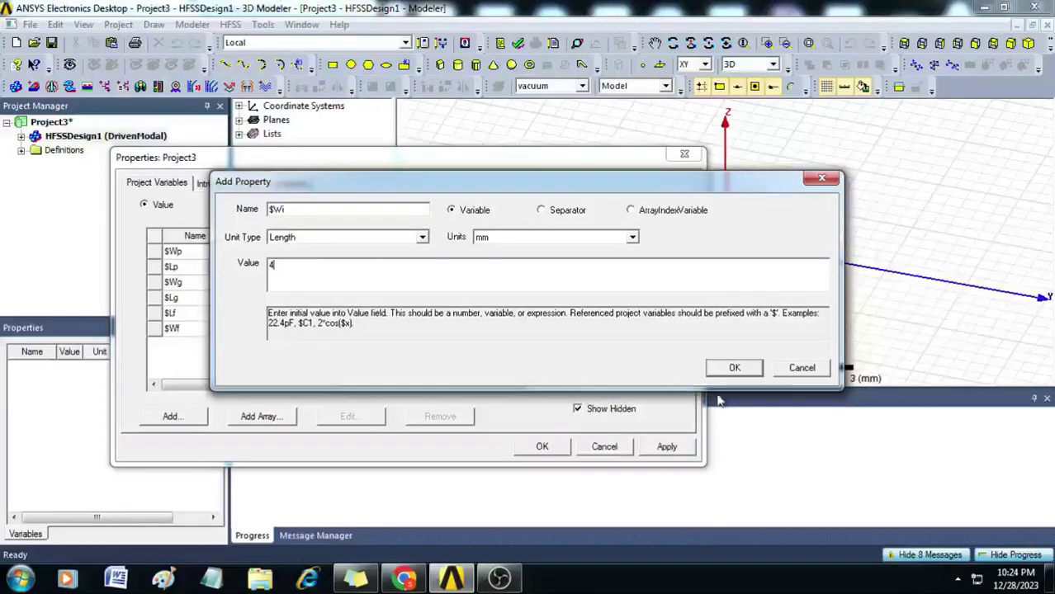
pyautogui.click(733, 367)
# Add project variable $Li as a length of 9.18 mm.
pyautogui.click(192, 419)
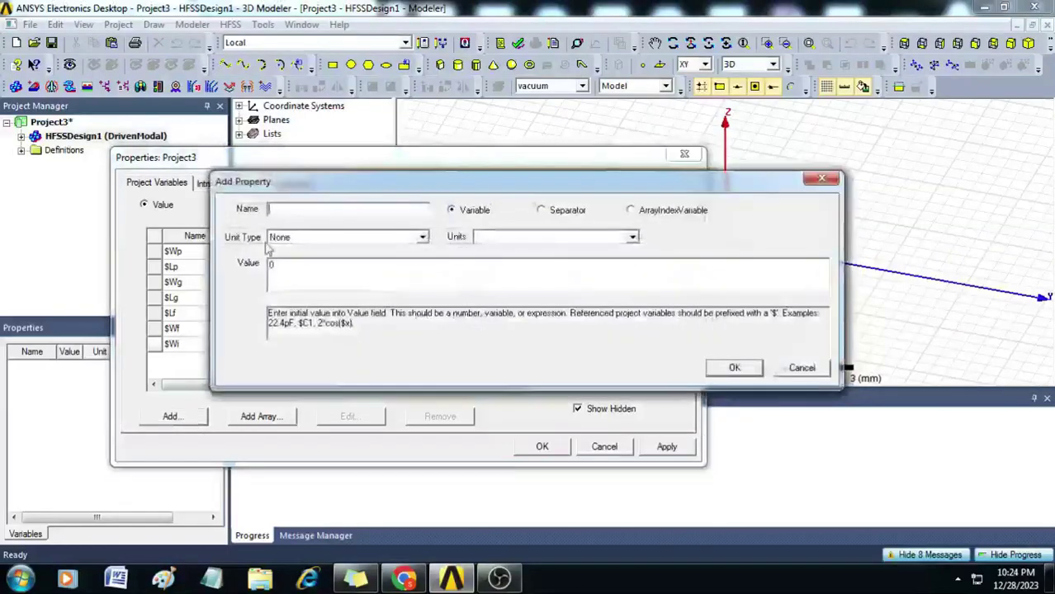
pyautogui.write('$Li')
pyautogui.press('Tab')
pyautogui.press('Tab')
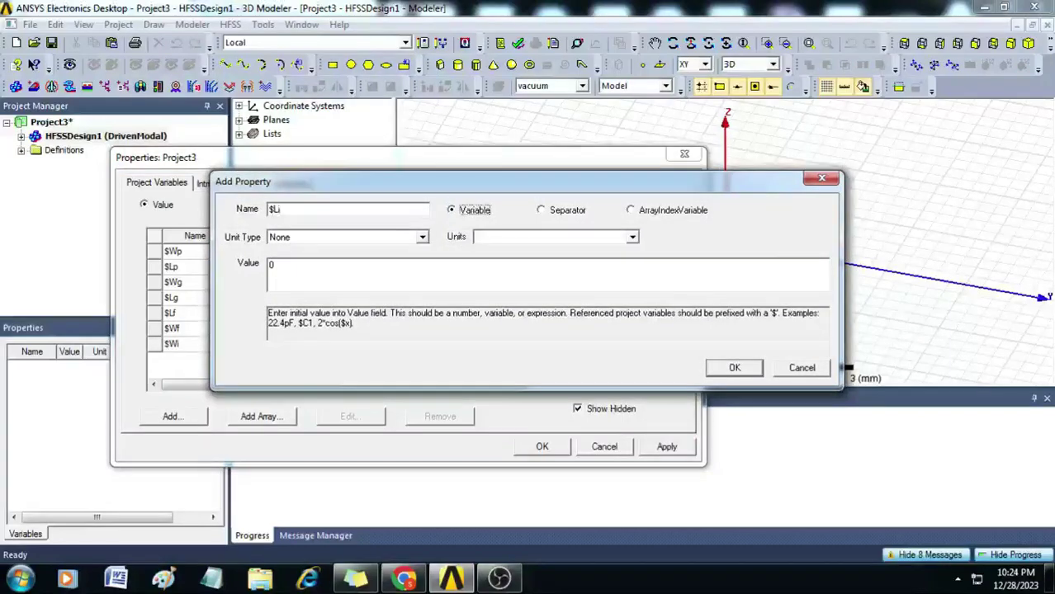
pyautogui.press('l')
pyautogui.press('Tab')
pyautogui.press('Tab')
pyautogui.write('$.18')
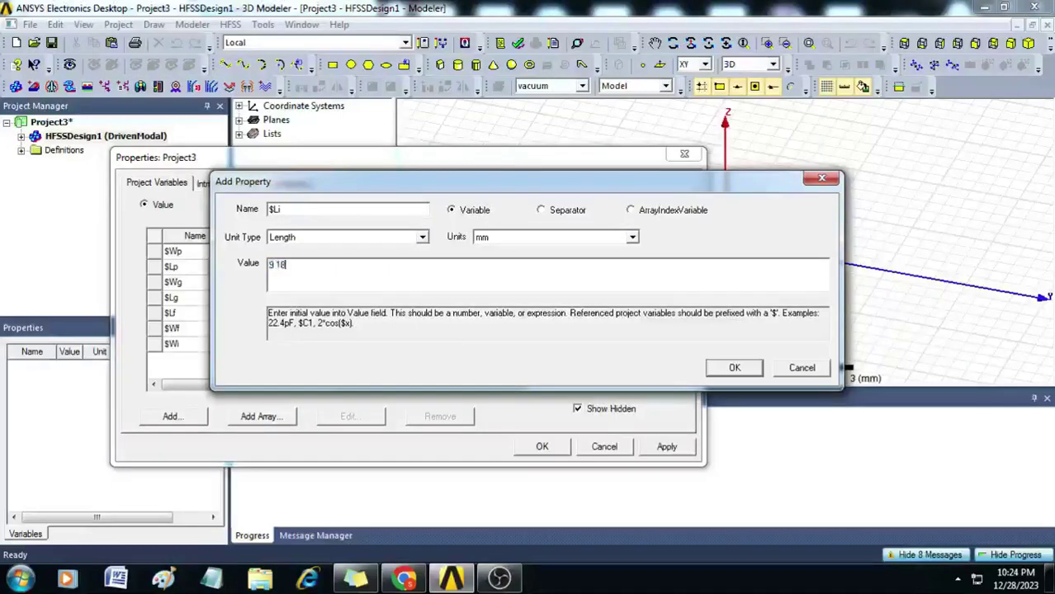
pyautogui.click(735, 367)
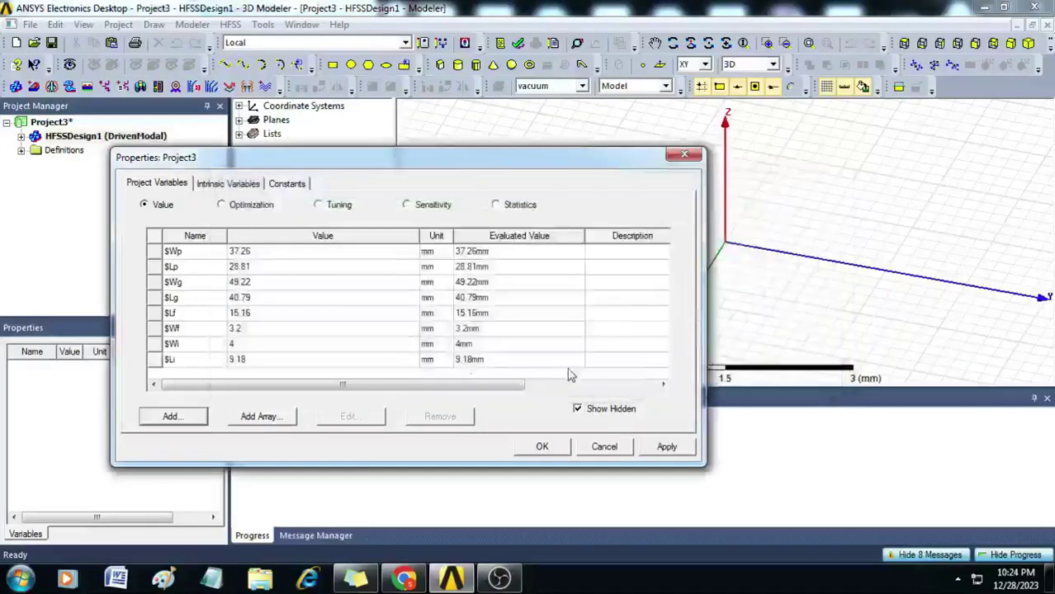
# Add project variable $Wh as a length of 2.295 mm.
pyautogui.click(178, 420)
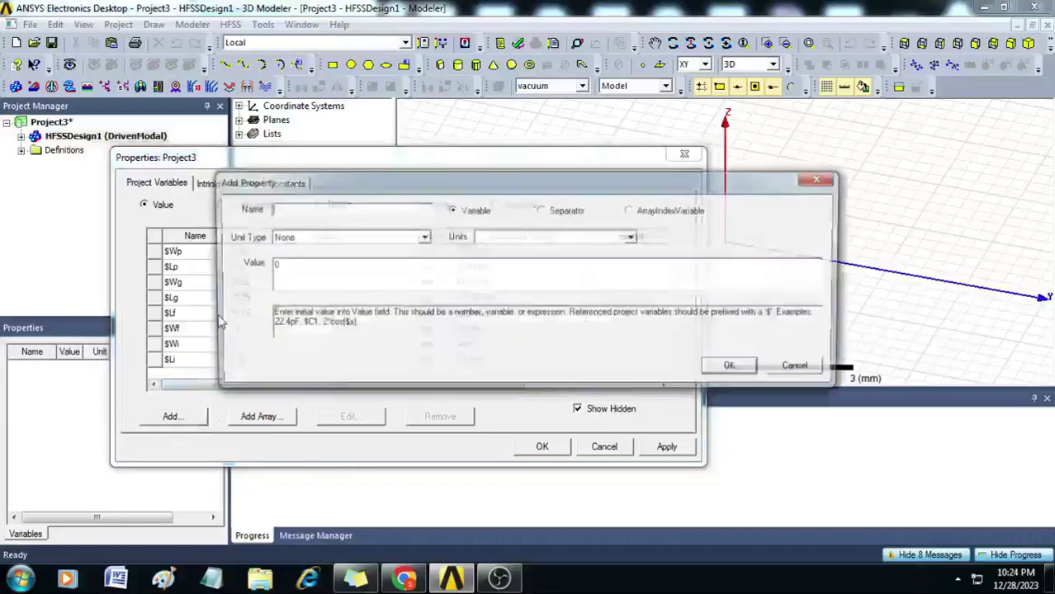
pyautogui.write('Wh')
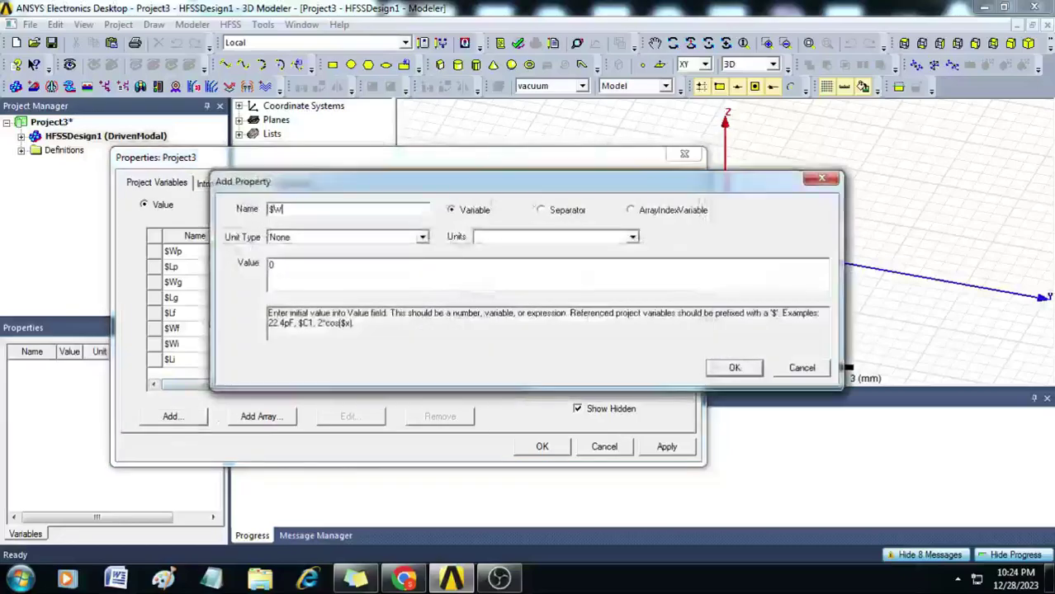
pyautogui.press('Tab')
pyautogui.press('Tab')
pyautogui.press('l')
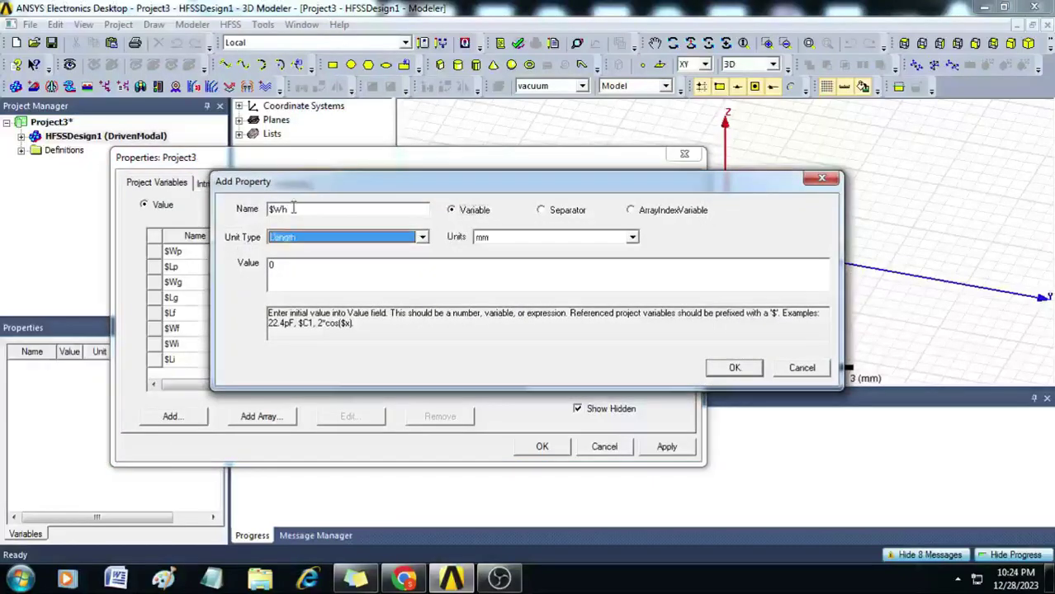
pyautogui.press('Tab')
pyautogui.press('Tab')
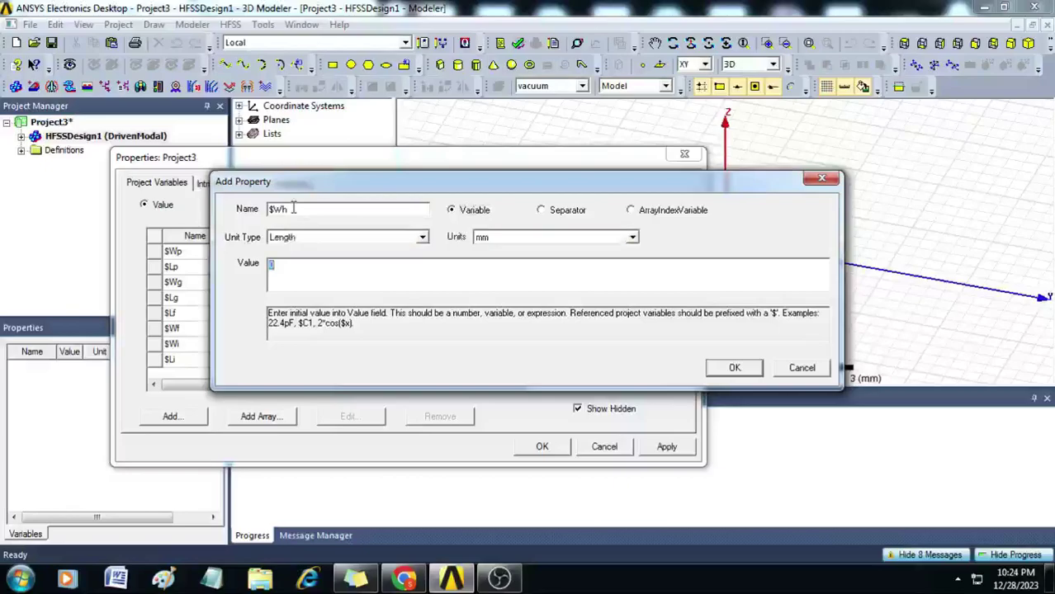
pyautogui.write('2.295')
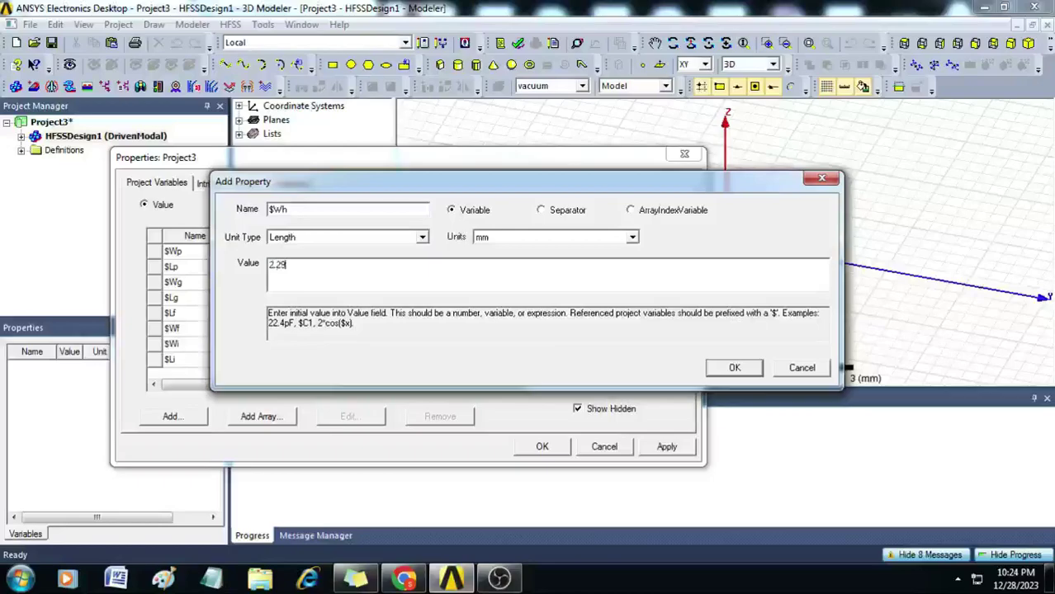
pyautogui.click(737, 366)
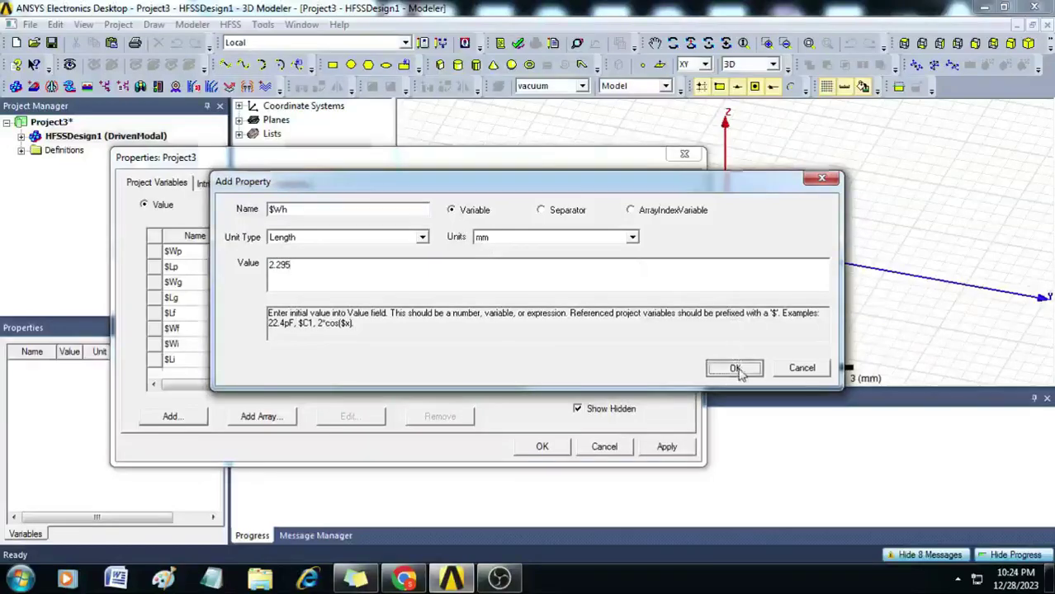
# Add project variable $Rci as a length of 6 mm.
pyautogui.scroll(-1, 671, 330)
pyautogui.click(173, 418)
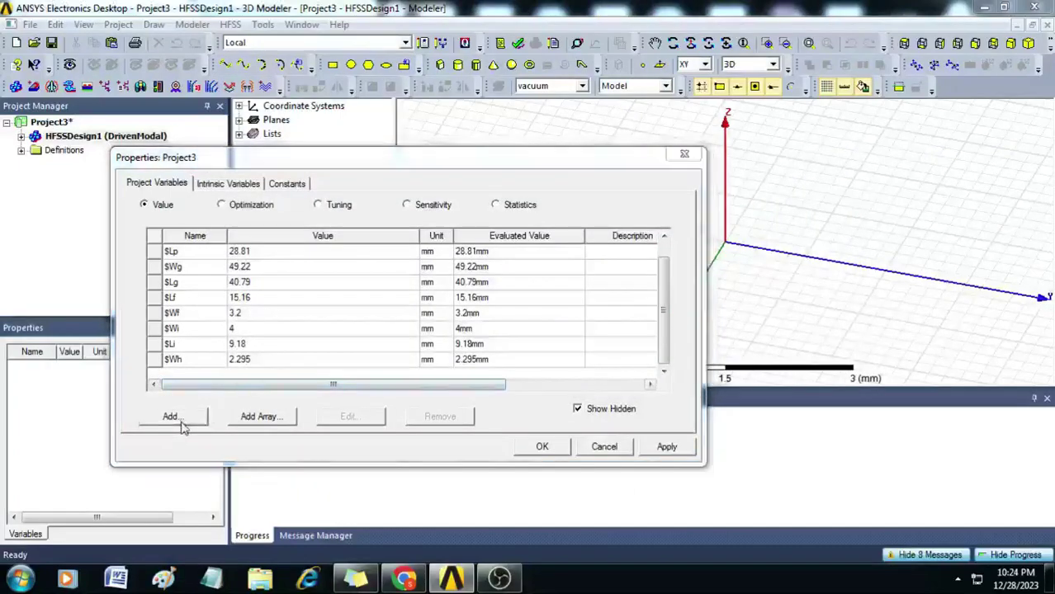
pyautogui.write('$Rc')
pyautogui.press('Tab')
pyautogui.press('Tab')
pyautogui.press('l')
pyautogui.press('Tab')
pyautogui.press('Tab')
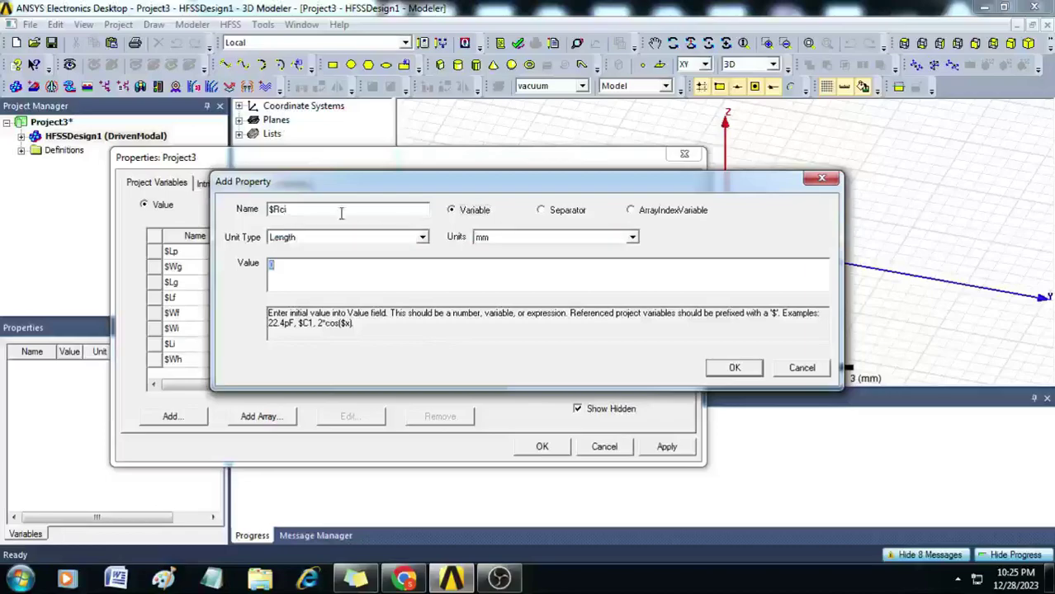
pyautogui.write('6')
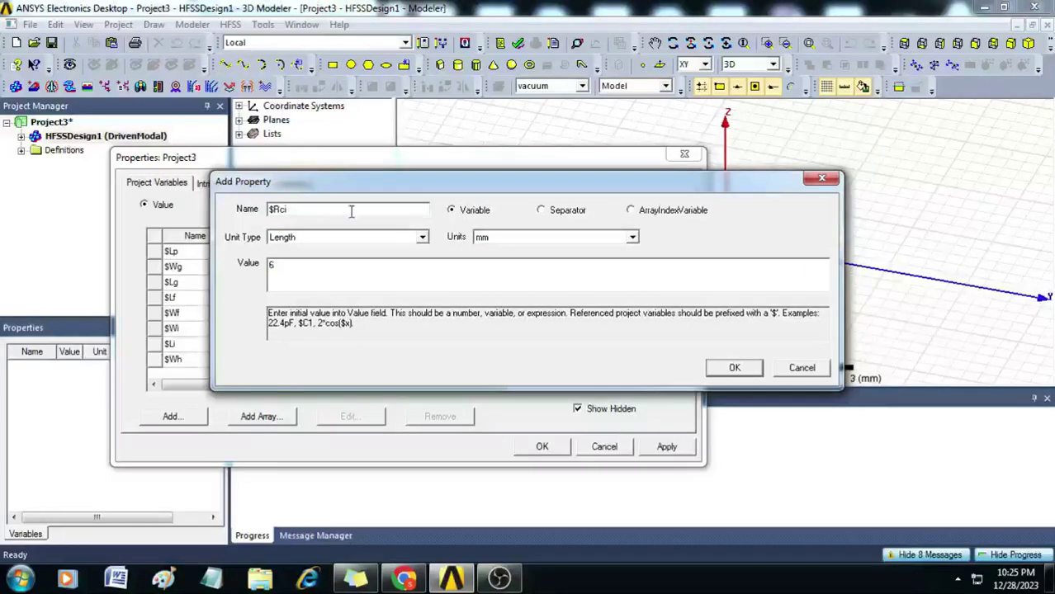
pyautogui.click(734, 367)
# Add $Rco as a 4 mm length variable and close the project variables.
pyautogui.click(192, 418)
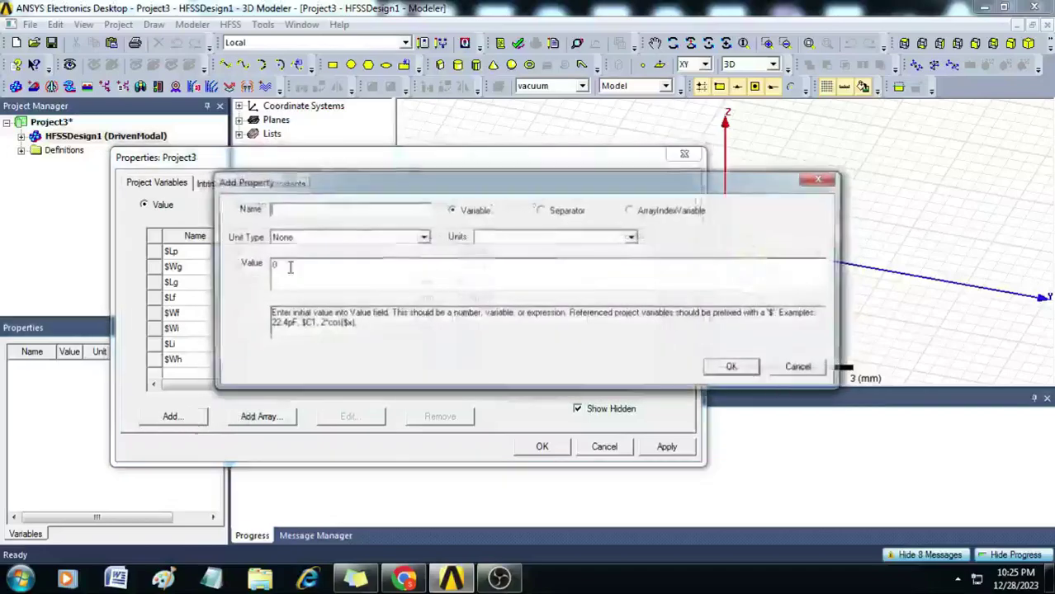
pyautogui.write('$F')
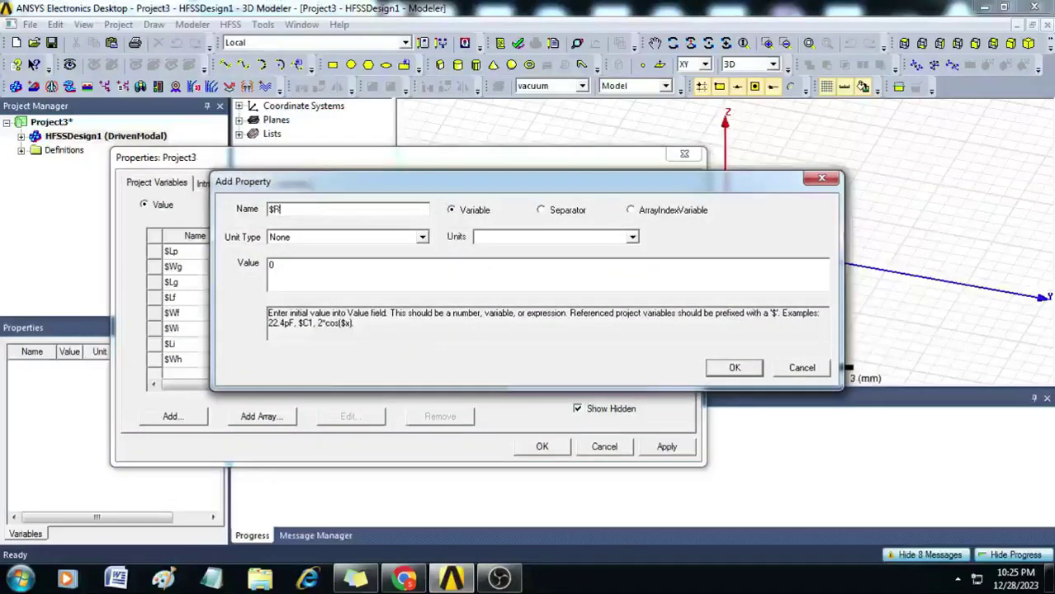
pyautogui.write('co')
pyautogui.press('Tab')
pyautogui.press('Tab')
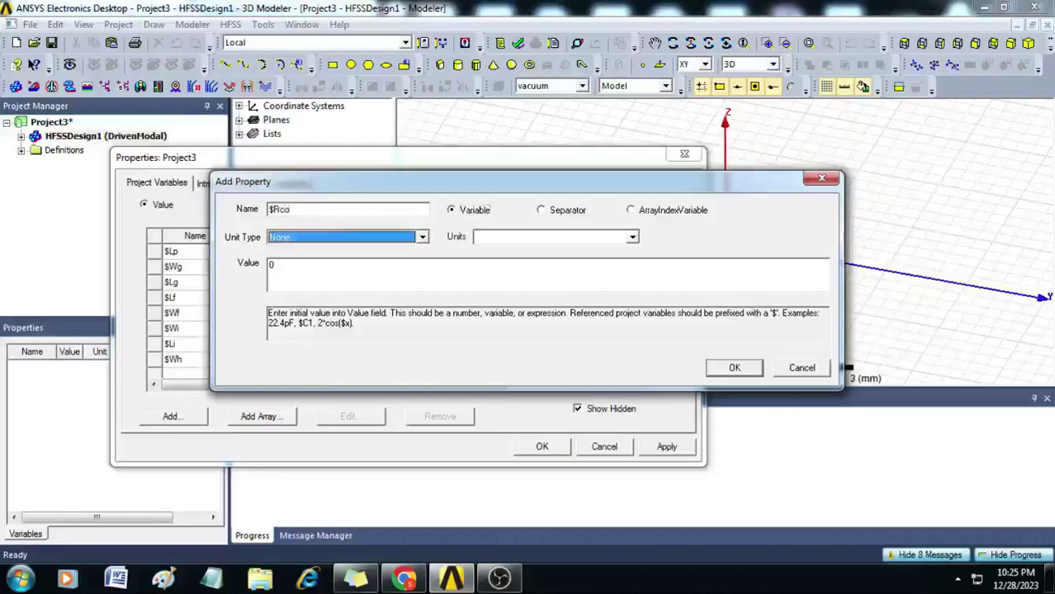
pyautogui.press('Down')
pyautogui.press('Tab')
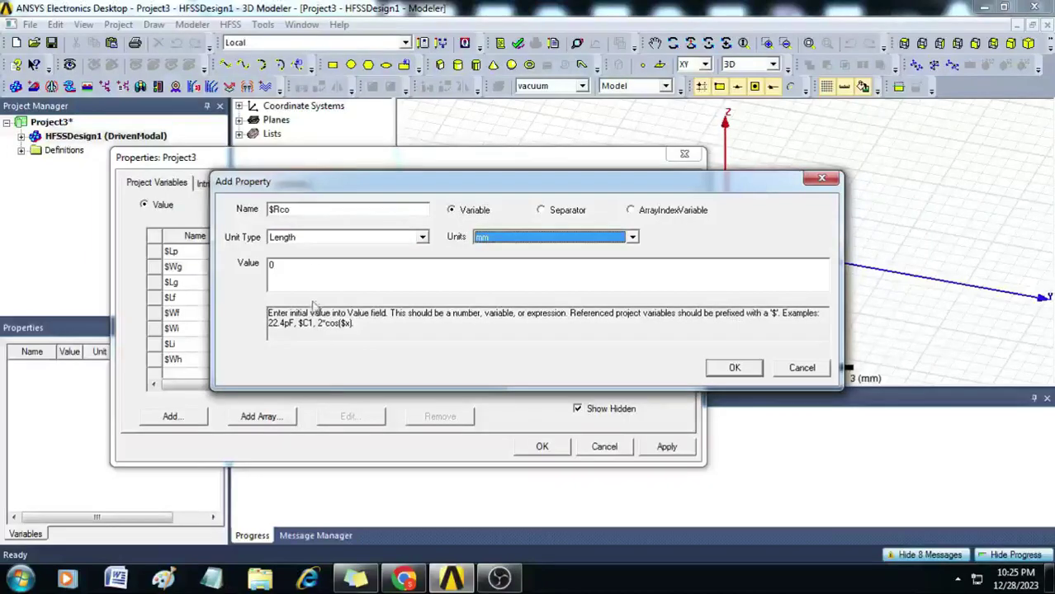
pyautogui.press('Tab')
pyautogui.write('4')
pyautogui.click(734, 368)
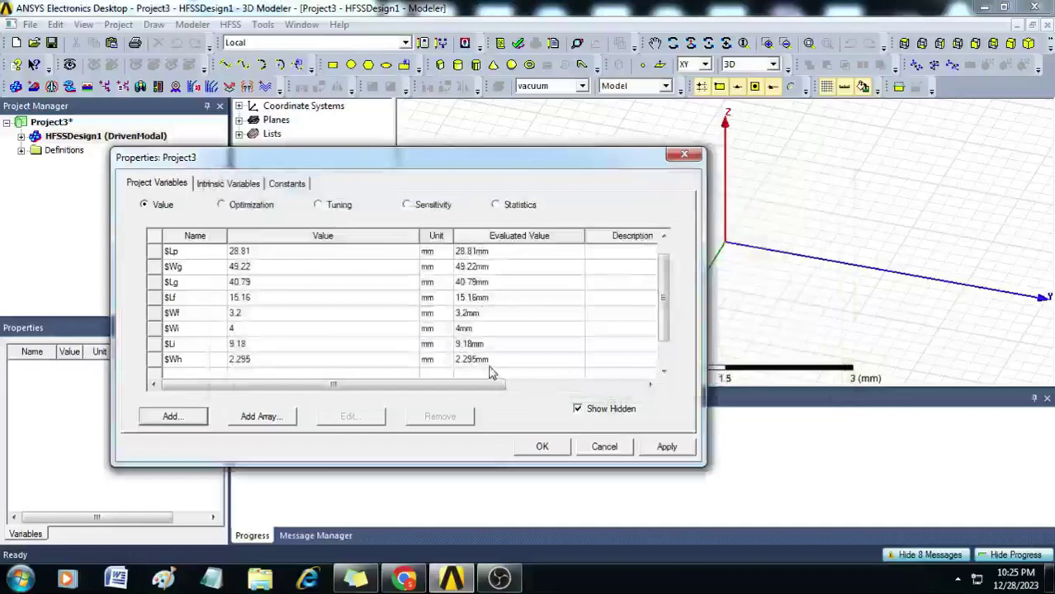
pyautogui.click(541, 448)
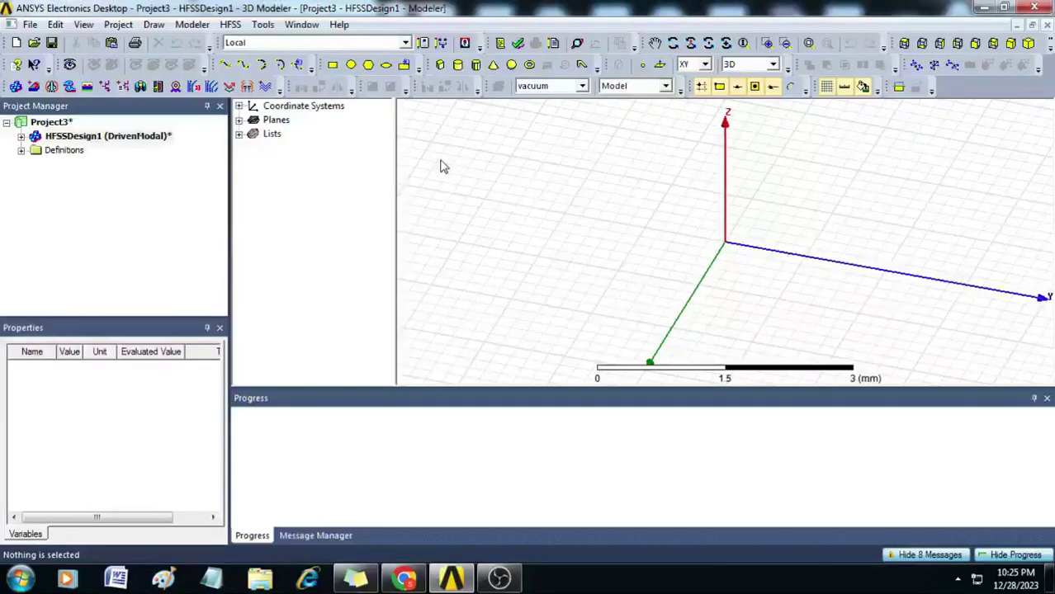
# Draw a box in the model and rename it Substrate.
pyautogui.click(440, 66)
pyautogui.click(618, 158)
pyautogui.click(786, 305)
pyautogui.click(784, 291)
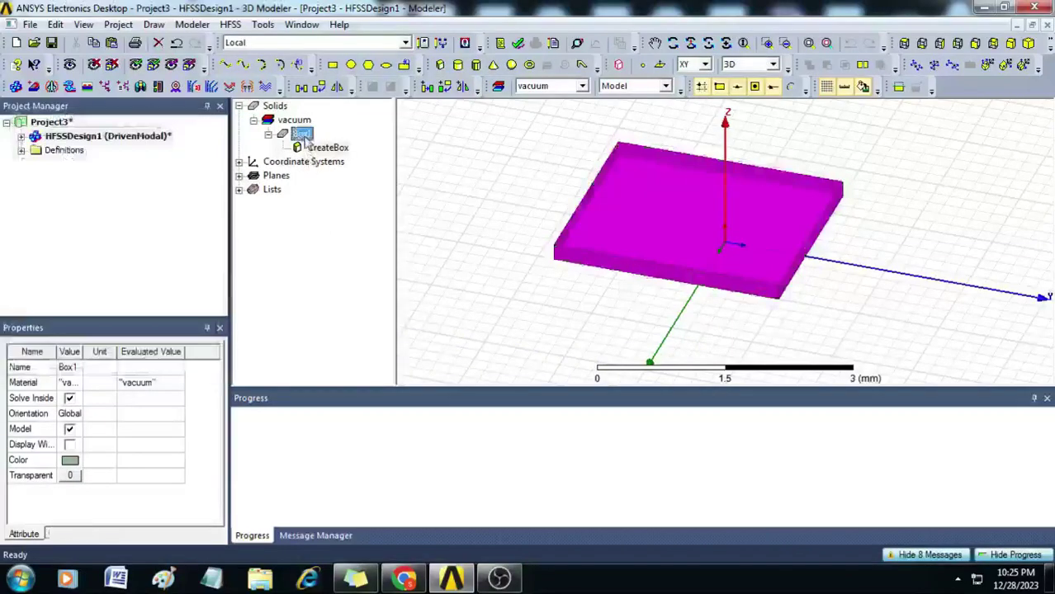
pyautogui.doubleClick(302, 136)
pyautogui.click(290, 229)
pyautogui.write('Substrate')
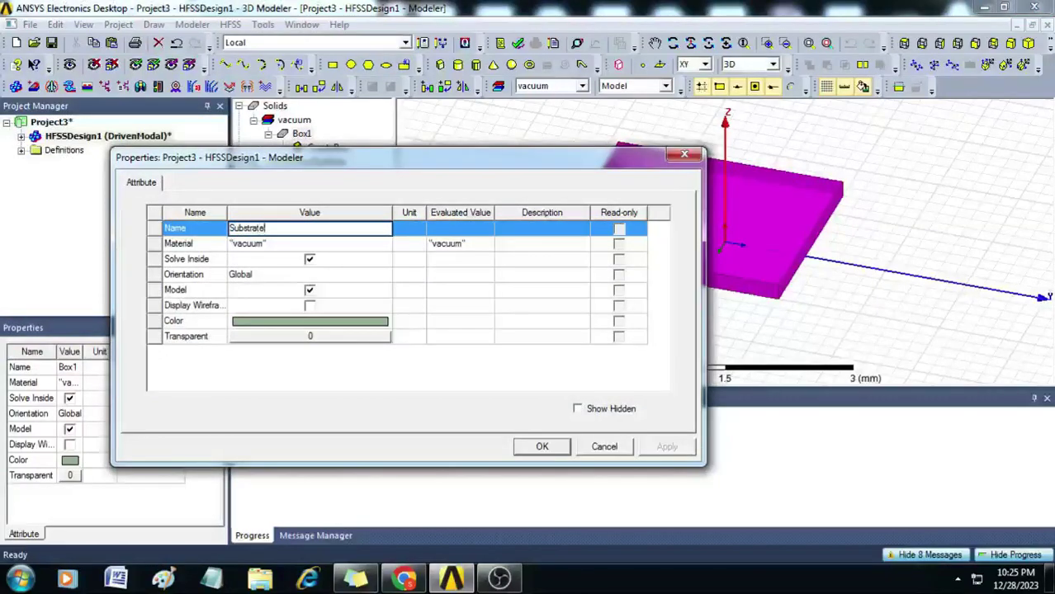
# Make Substrate an FR4_epoxy solid coloured bright green.
pyautogui.click(272, 256)
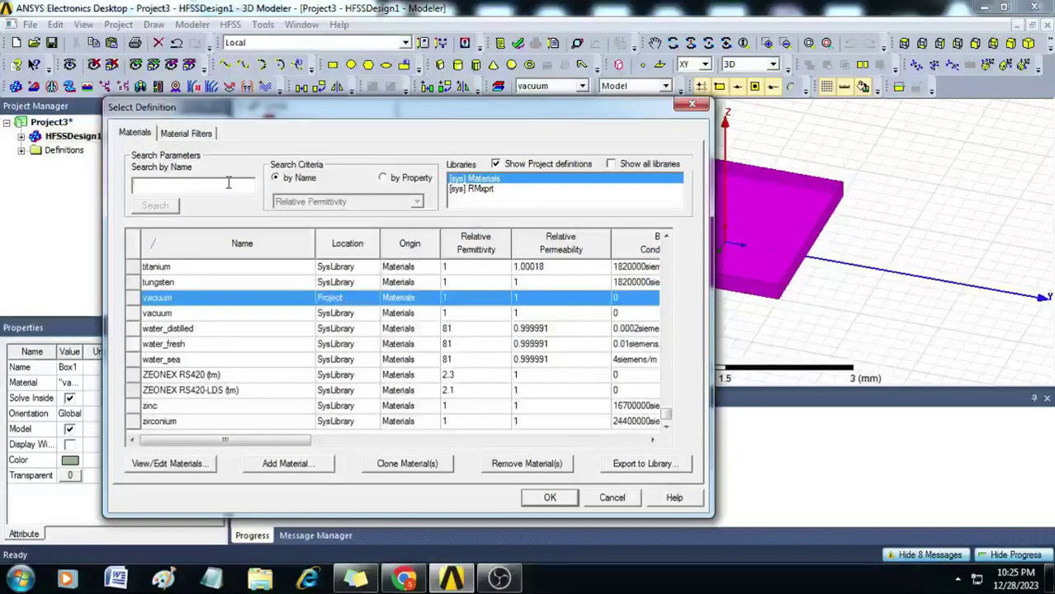
pyautogui.write('FR4')
pyautogui.press('Return')
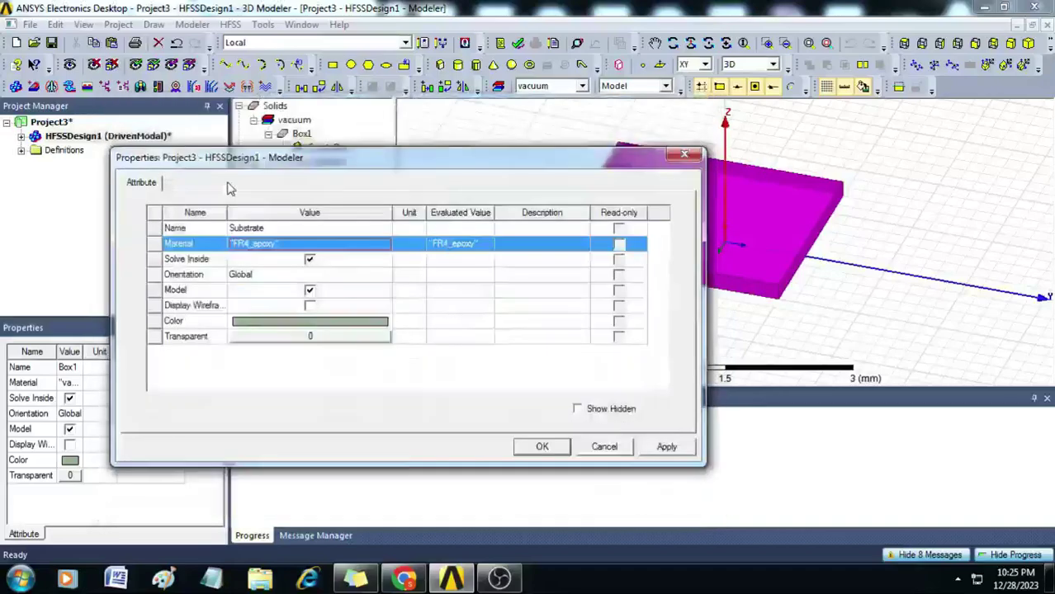
pyautogui.click(347, 322)
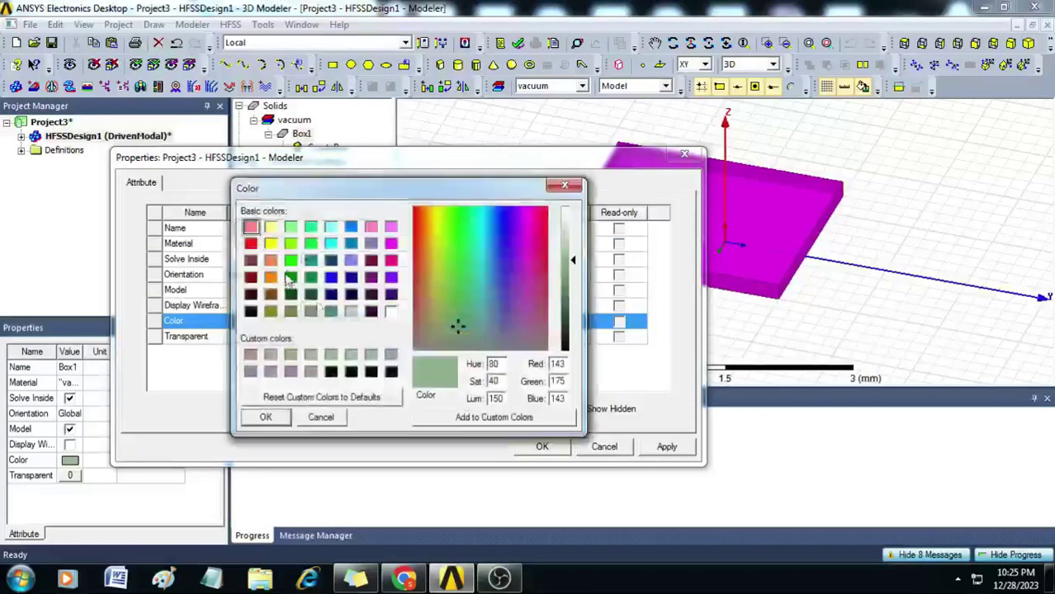
pyautogui.click(291, 260)
pyautogui.click(265, 417)
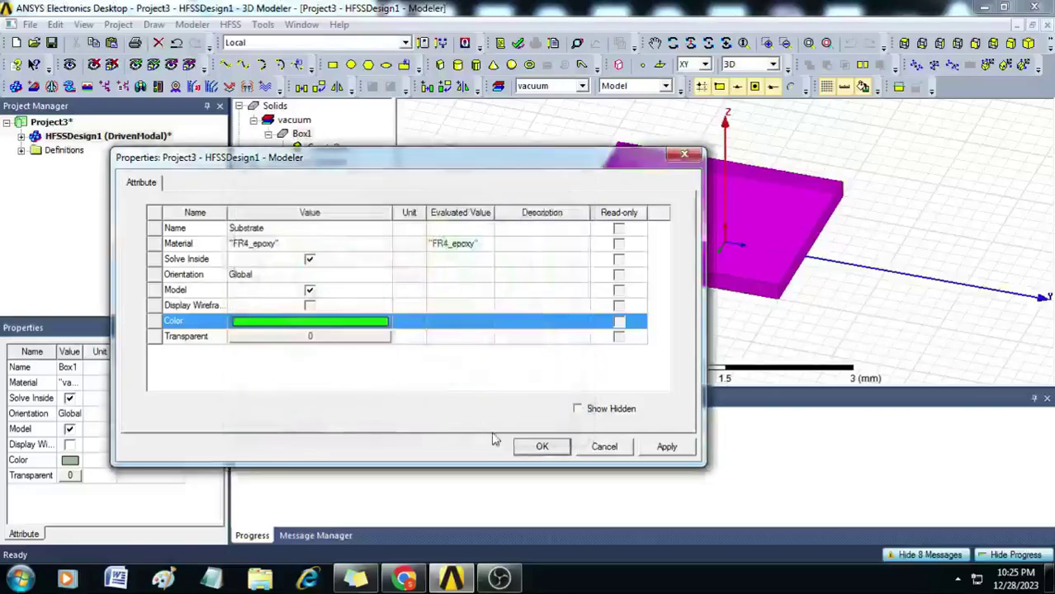
pyautogui.click(540, 447)
pyautogui.click(269, 133)
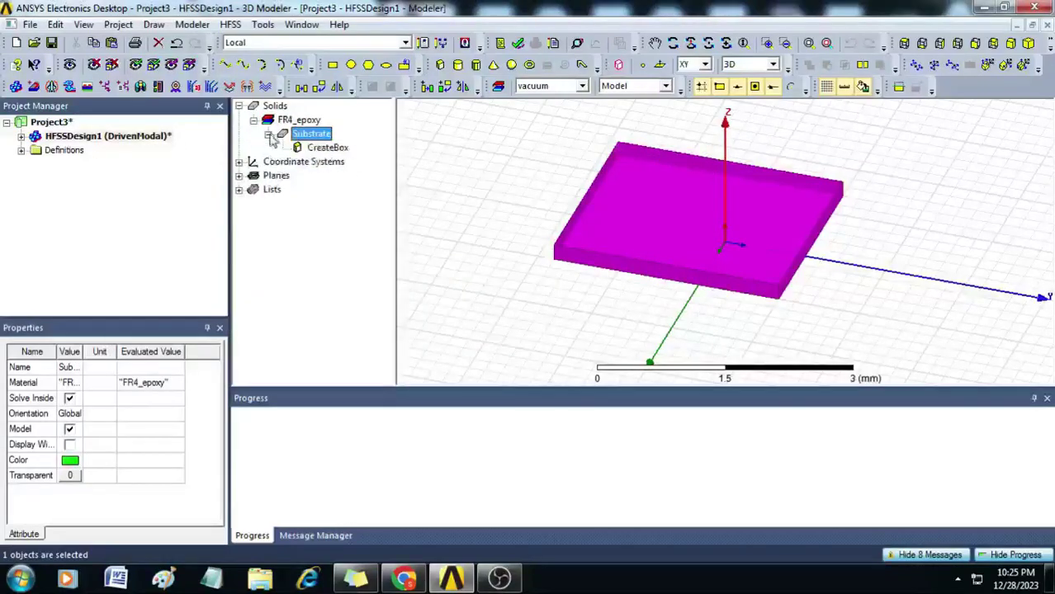
pyautogui.doubleClick(327, 147)
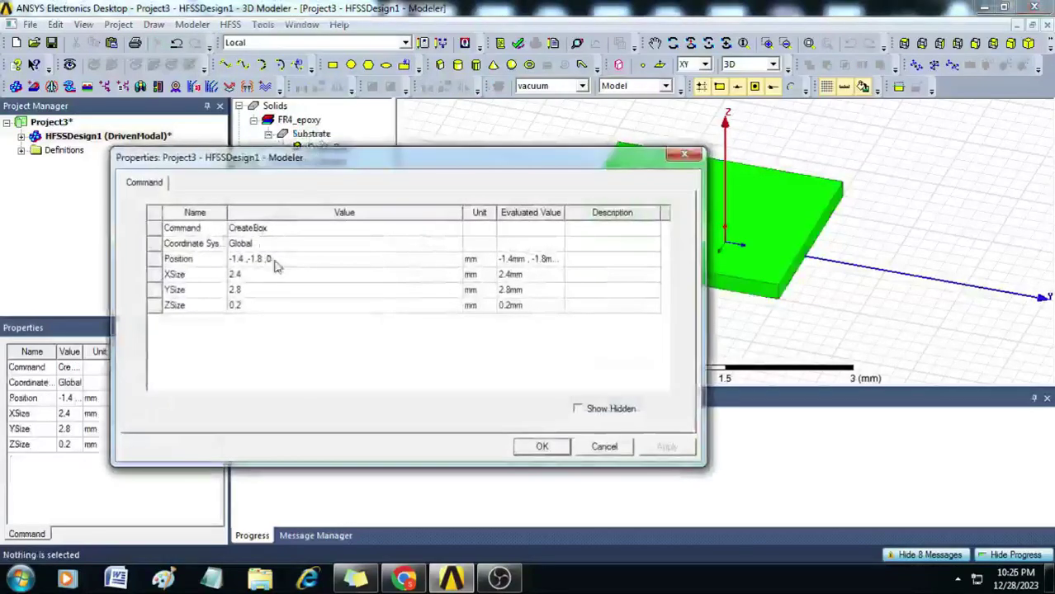
# Set the substrate position to -$Wg/2,0,0 with XSize $Wg and YSize $Lg.
pyautogui.click(282, 261)
pyautogui.press('BackSpace')
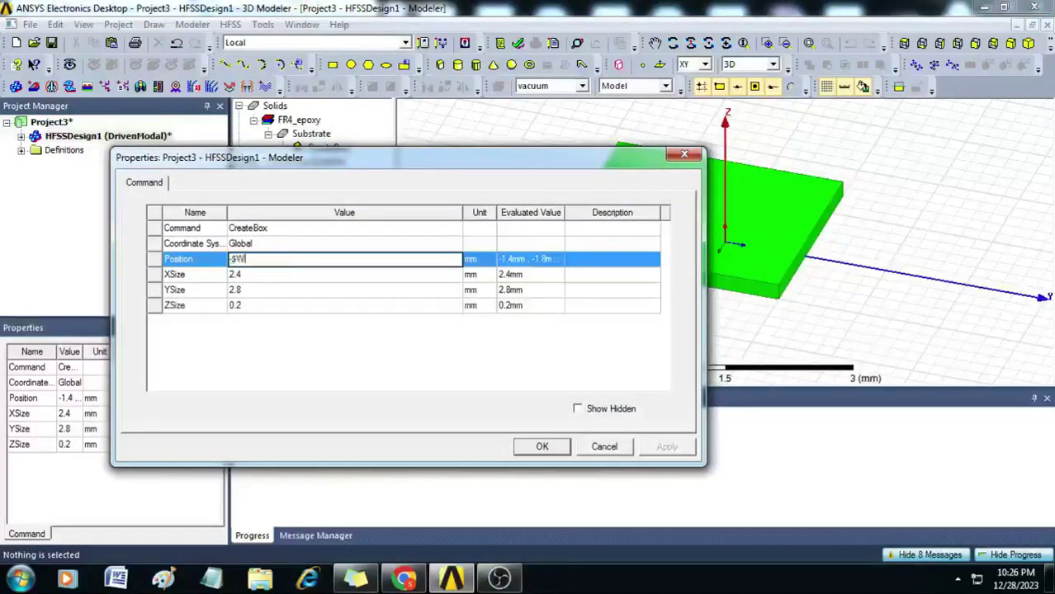
pyautogui.write('-$Wg/2,0,0')
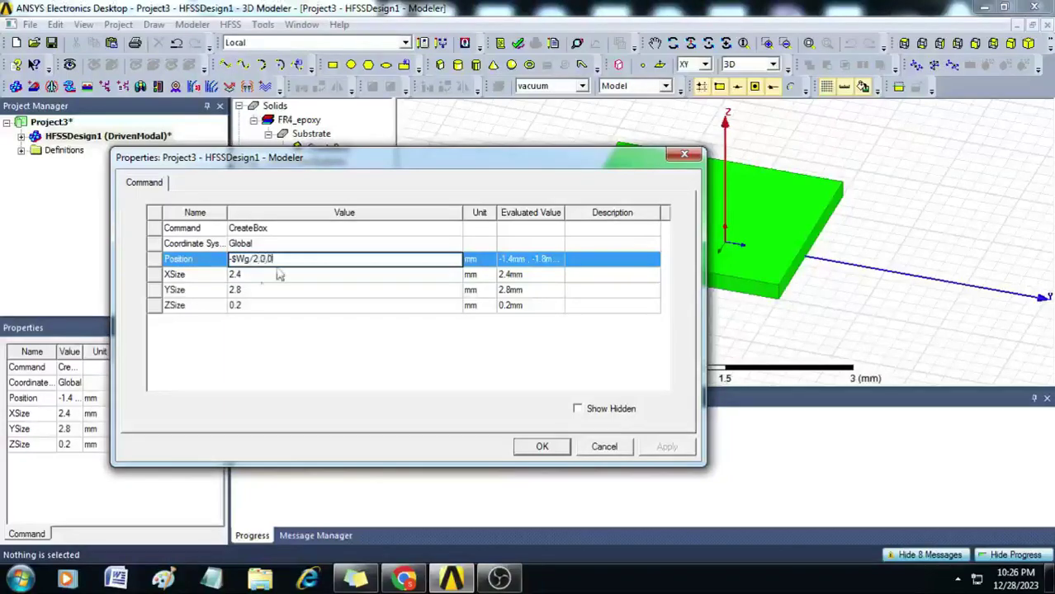
pyautogui.press('Return')
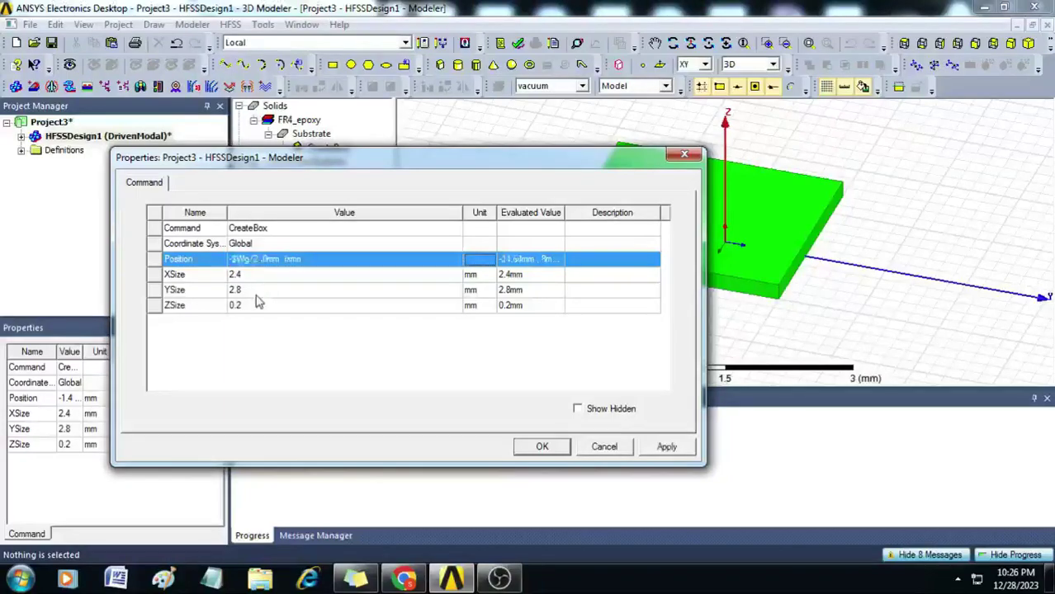
pyautogui.click(256, 276)
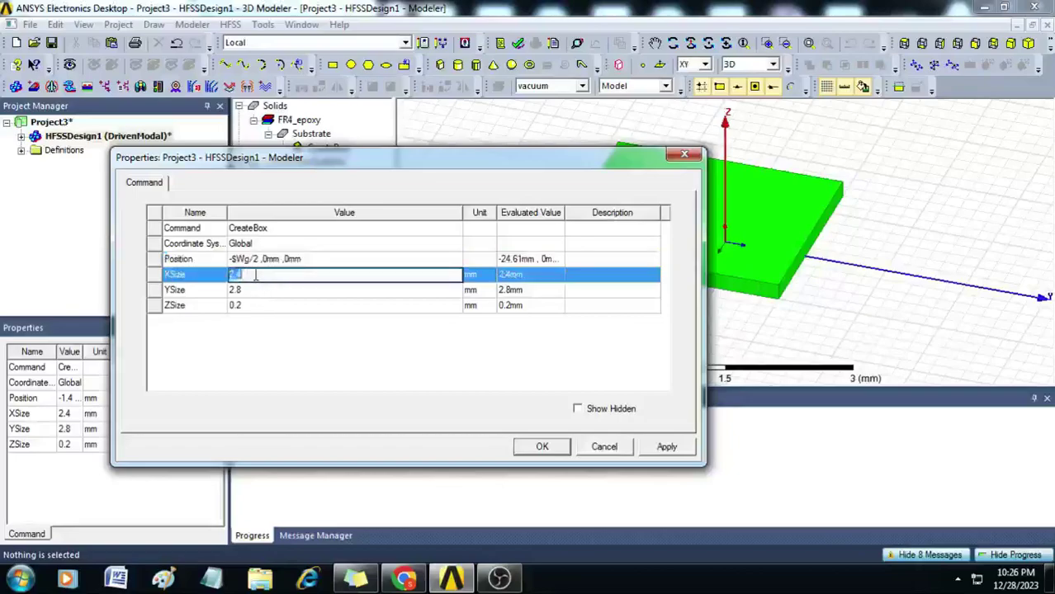
pyautogui.write('$Wg')
pyautogui.click(258, 290)
pyautogui.write('$Lg')
pyautogui.press('Return')
# Set the substrate ZSize to -$h, defining h as 1.6 mm.
pyautogui.click(264, 305)
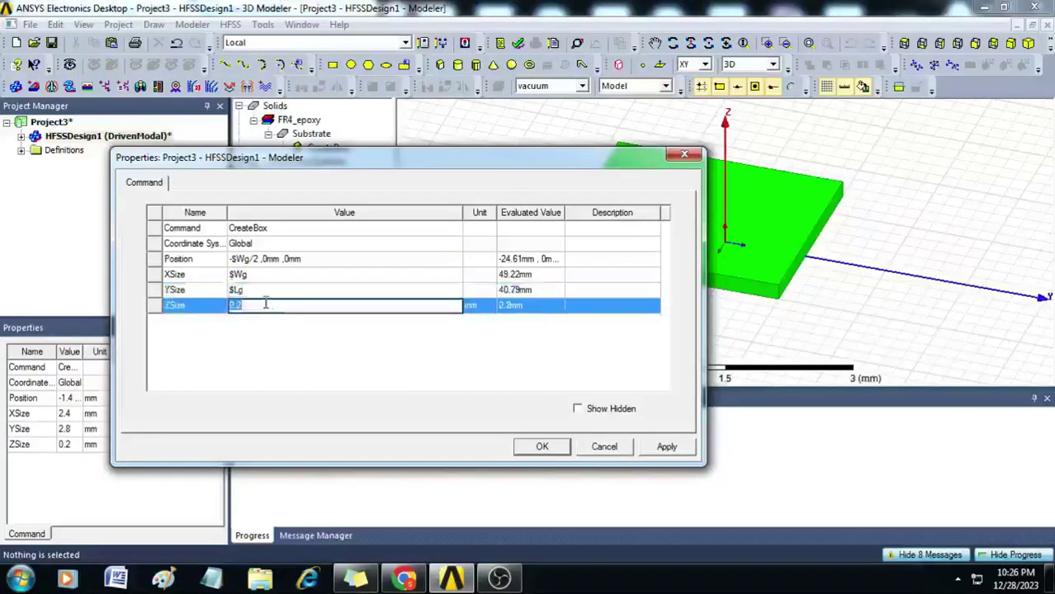
pyautogui.write('$h')
pyautogui.click(544, 449)
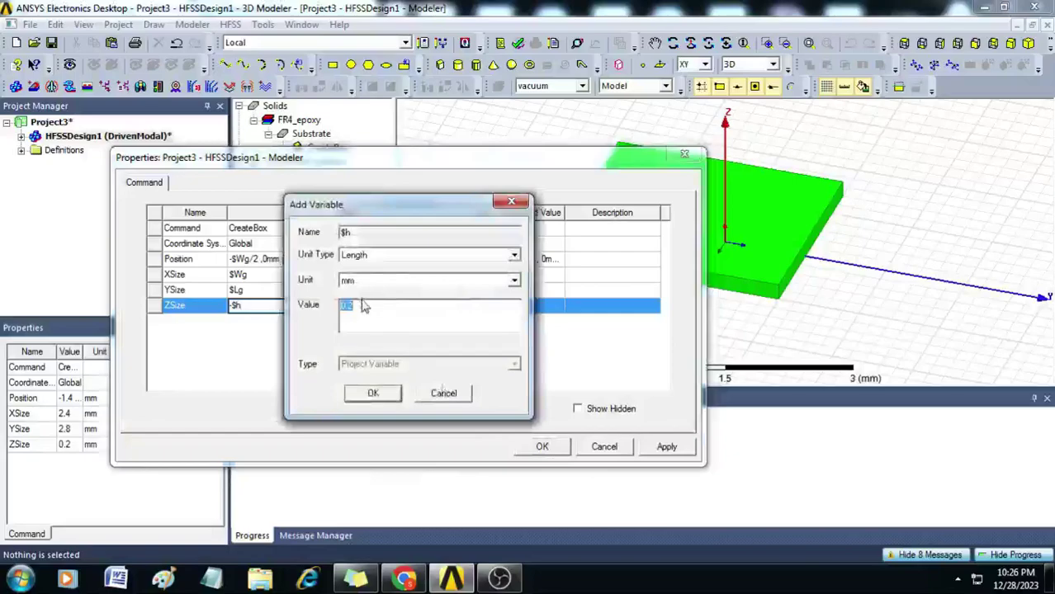
pyautogui.write('1.6')
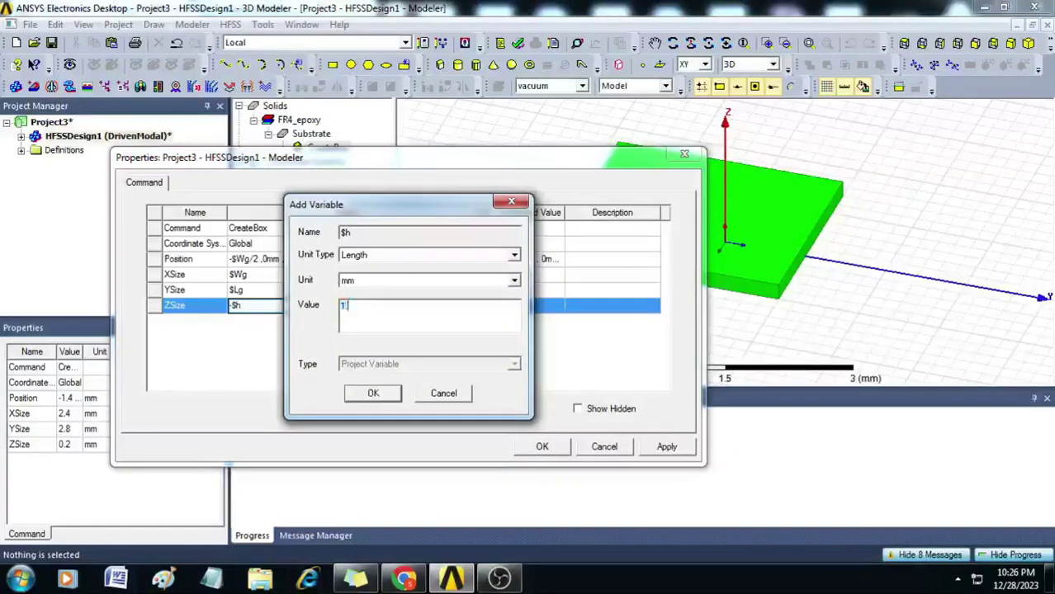
pyautogui.click(374, 395)
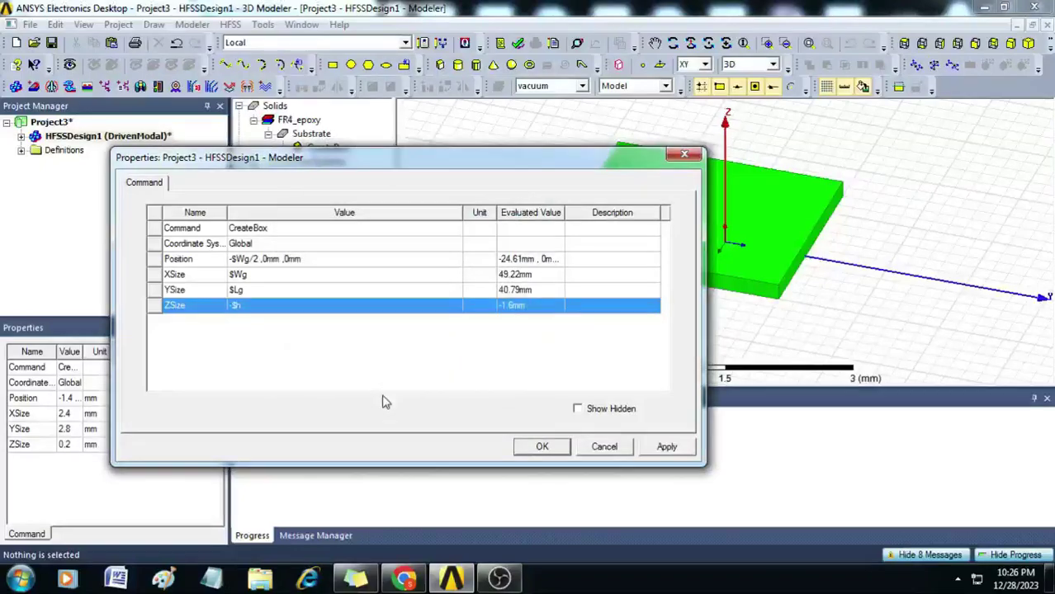
pyautogui.click(541, 450)
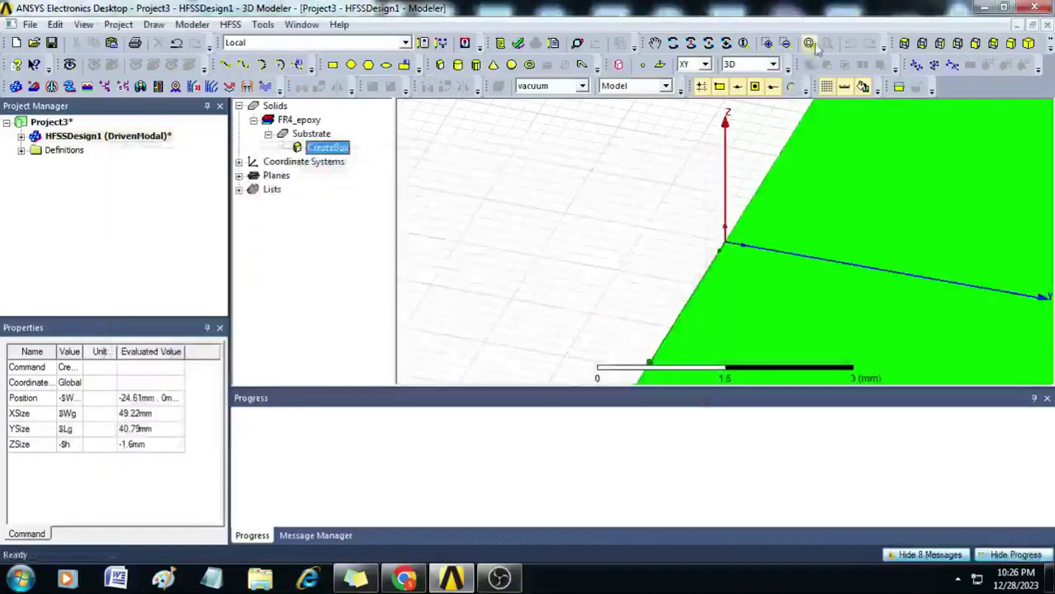
# Fit the substrate in view and orbit to see it edge-on.
pyautogui.click(809, 44)
pyautogui.click(690, 43)
pyautogui.moveTo(694, 214); pyautogui.dragTo(895, 196)
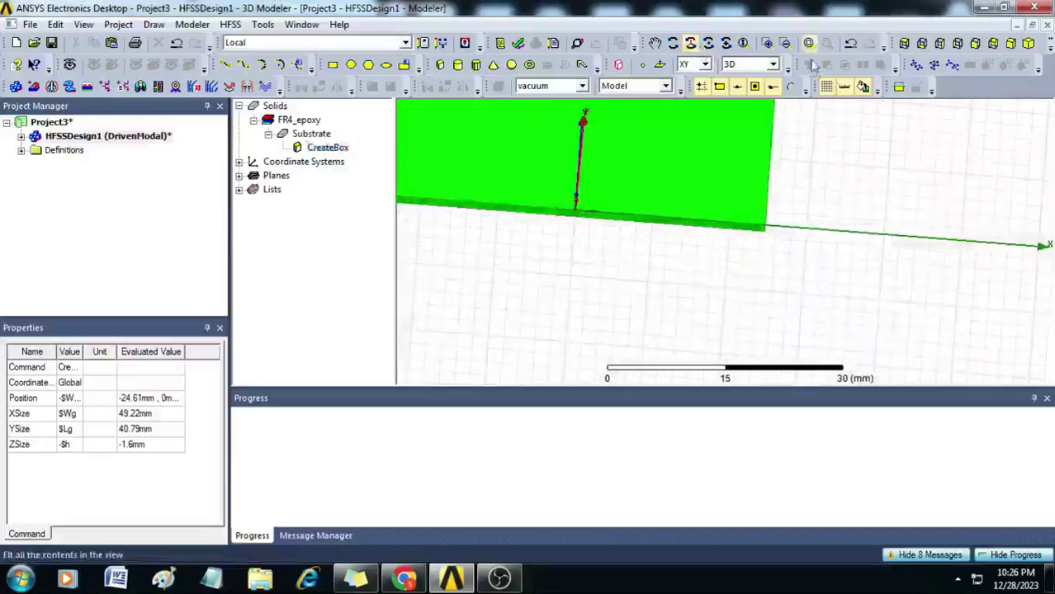
pyautogui.click(808, 44)
# Apply the top view orientation and enlarge the 3D modelling view.
pyautogui.click(83, 24)
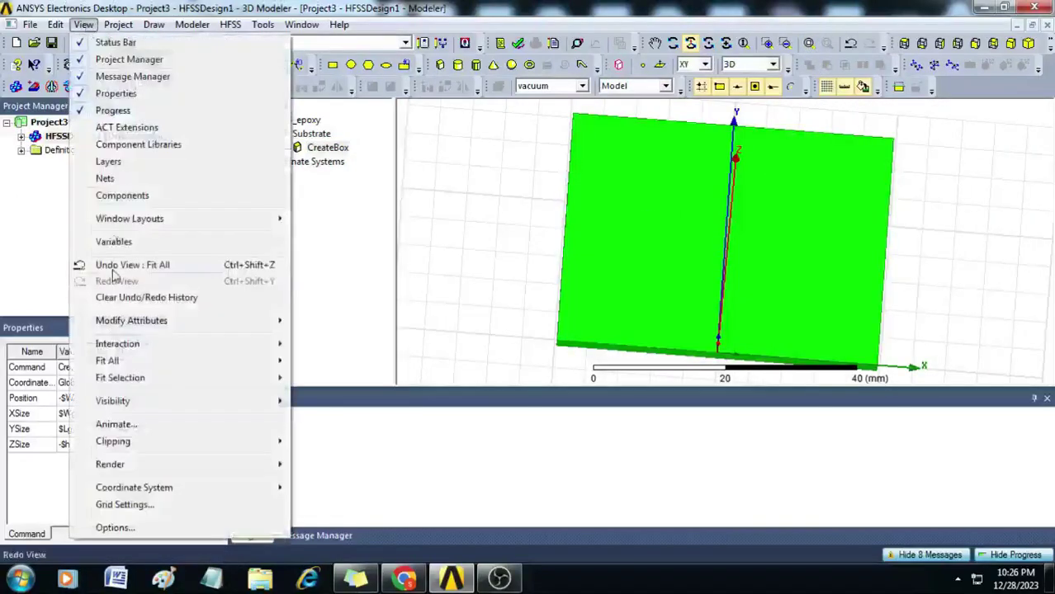
pyautogui.moveTo(161, 323)
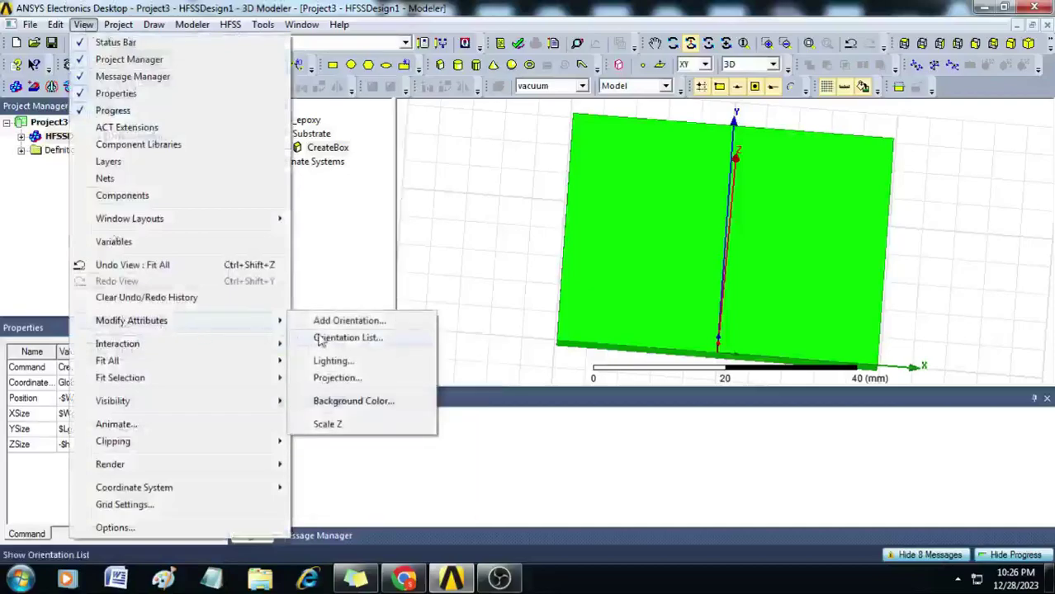
pyautogui.click(331, 339)
pyautogui.click(62, 99)
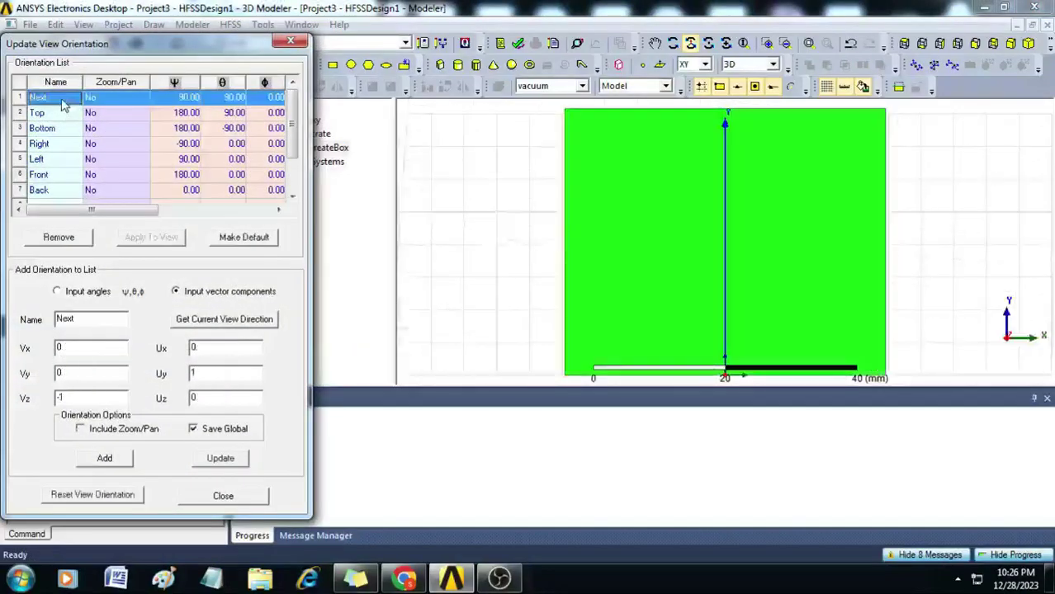
pyautogui.click(223, 495)
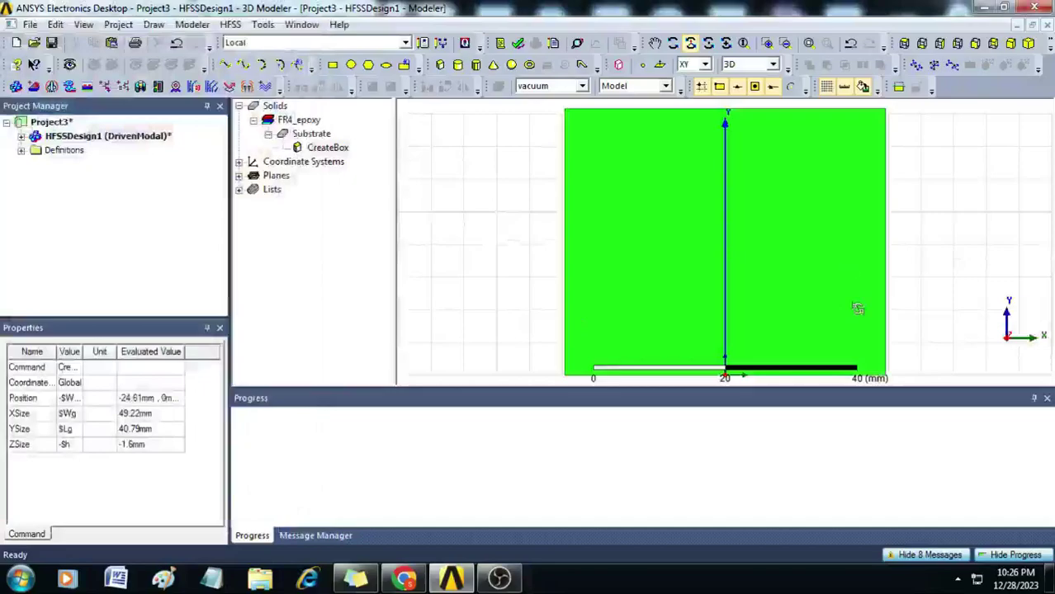
pyautogui.moveTo(918, 390); pyautogui.dragTo(915, 470)
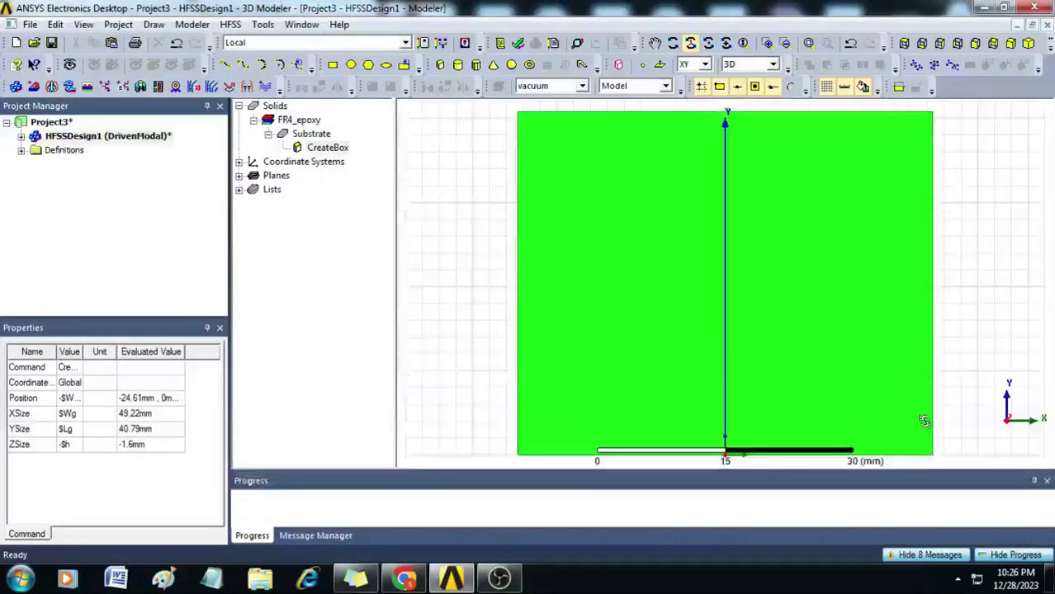
pyautogui.scroll(-3, 965, 292)
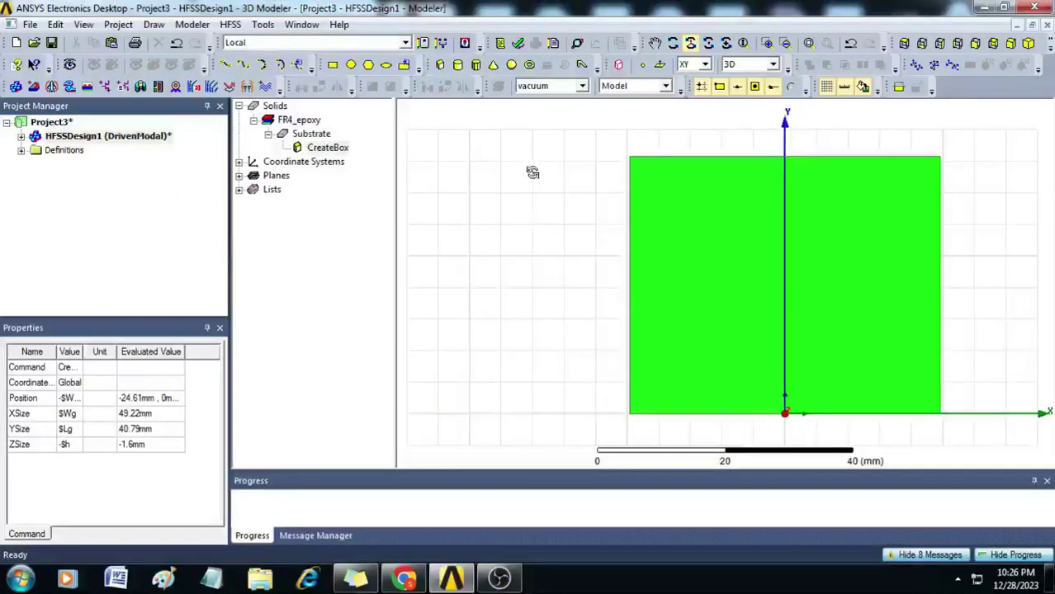
# Draw a rectangle sheet on the substrate from (-5, 20) to (5, -5).
pyautogui.click(333, 65)
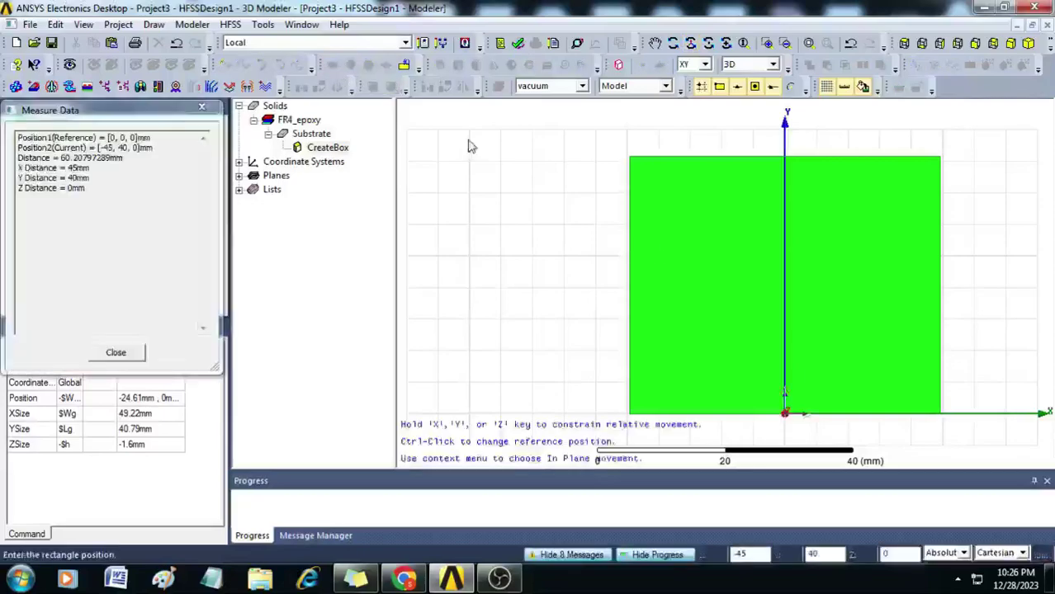
pyautogui.click(750, 291)
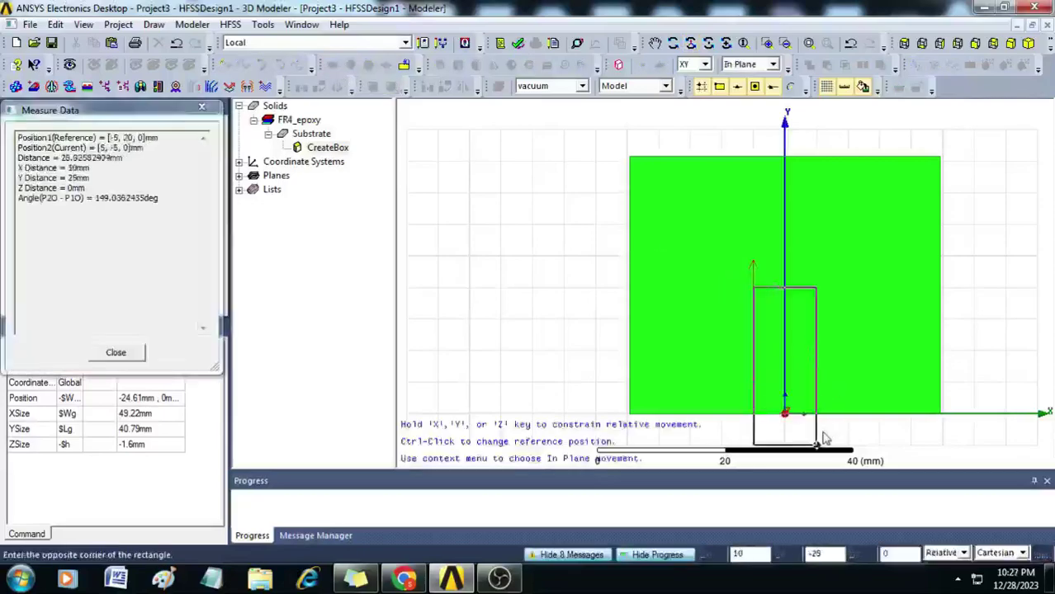
pyautogui.click(817, 445)
# Rename the new rectangle to Feed and colour it orange.
pyautogui.doubleClick(317, 190)
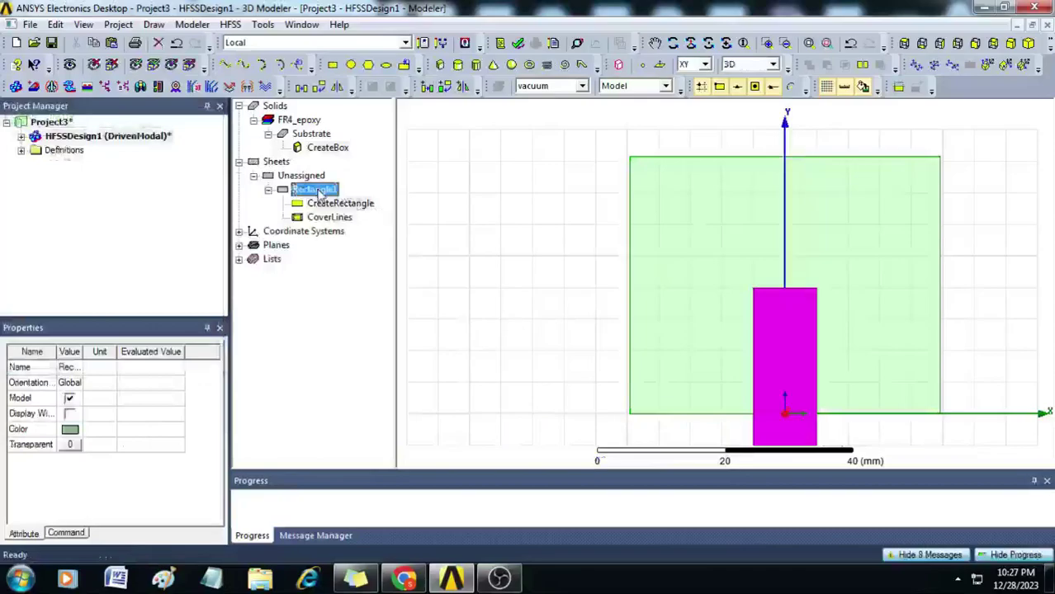
pyautogui.click(288, 227)
pyautogui.write('Feed')
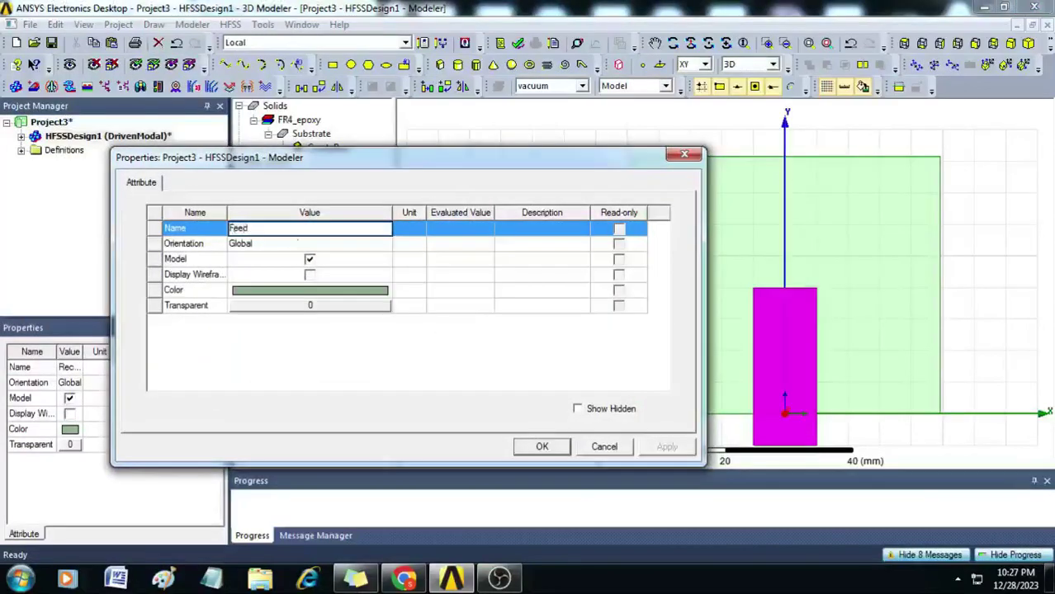
pyautogui.click(291, 290)
pyautogui.click(271, 277)
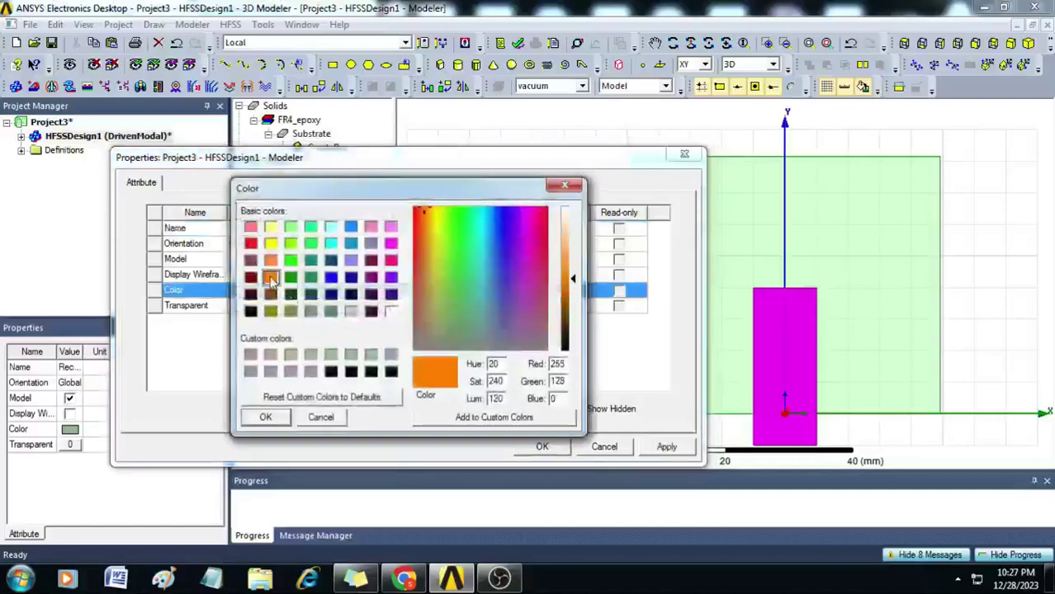
pyautogui.click(278, 417)
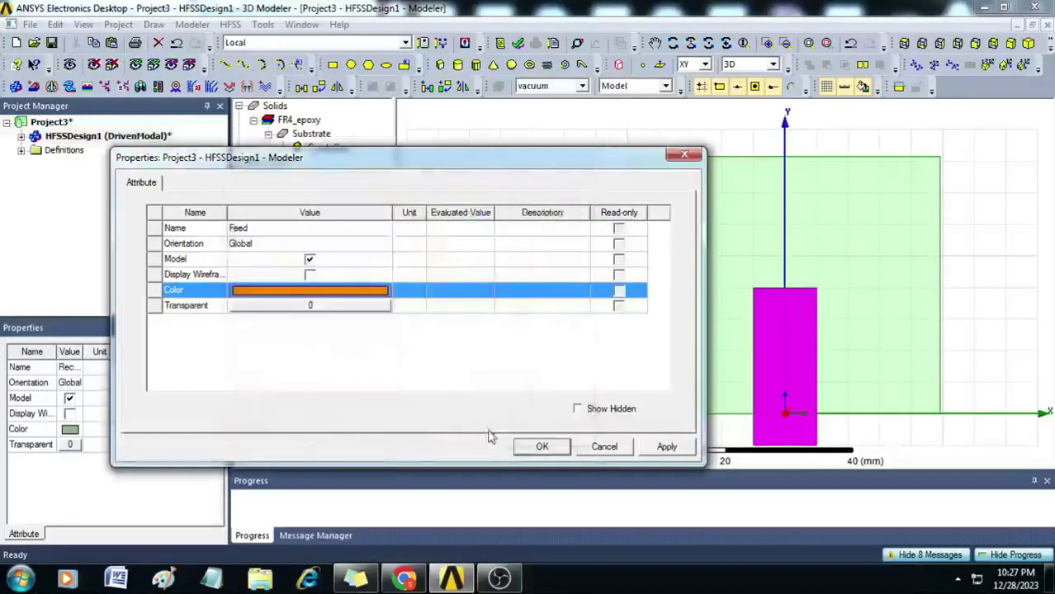
pyautogui.click(542, 446)
pyautogui.doubleClick(317, 206)
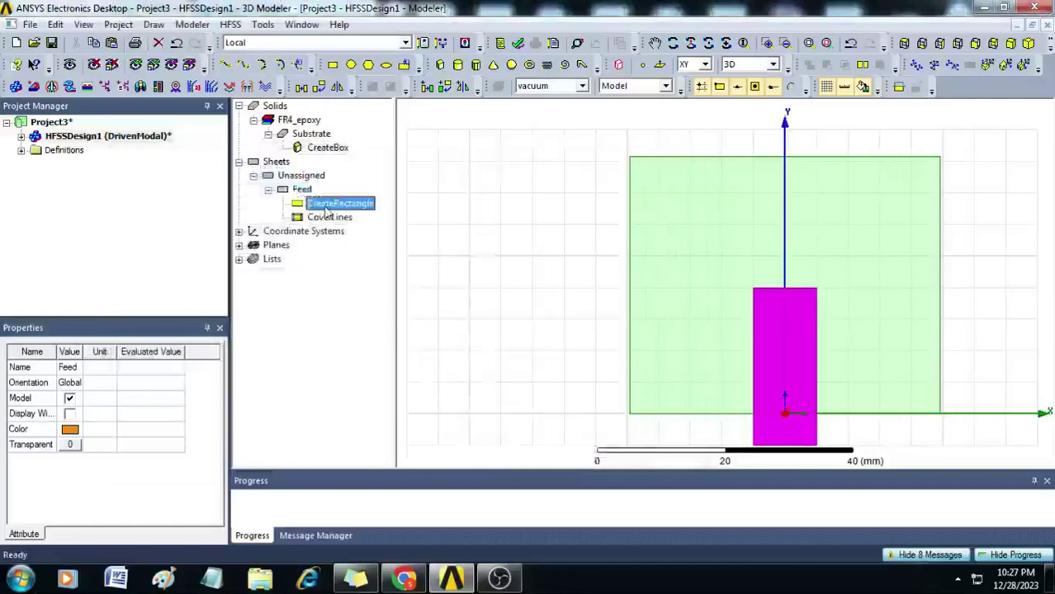
# Set Feed's position to -$Wf/2, 0, 0, with XSize $Wf and YSize $Lf.
pyautogui.click(281, 264)
pyautogui.click(281, 261)
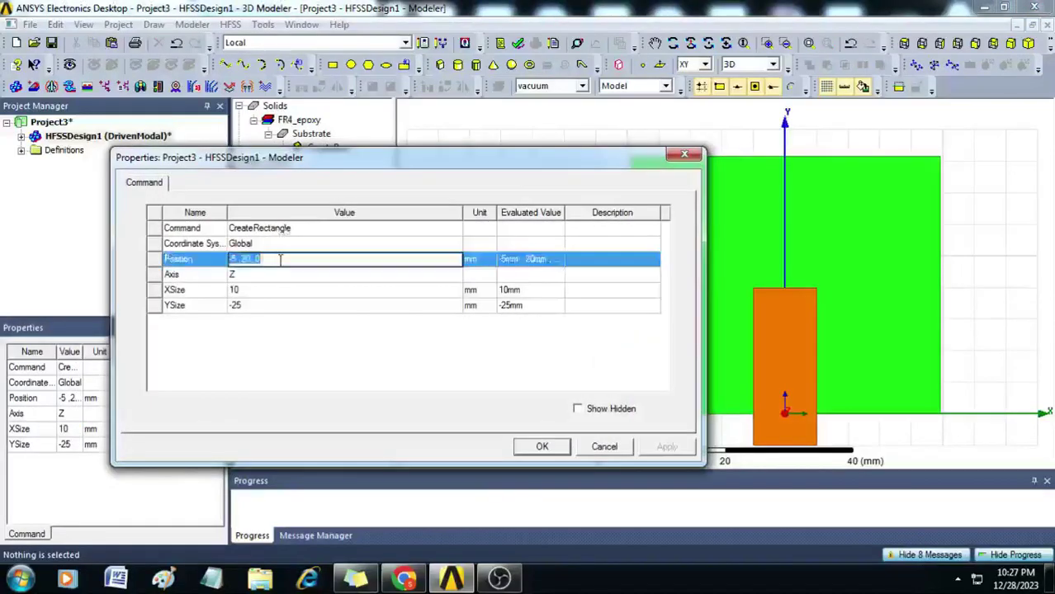
pyautogui.press('BackSpace')
pyautogui.write('-5')
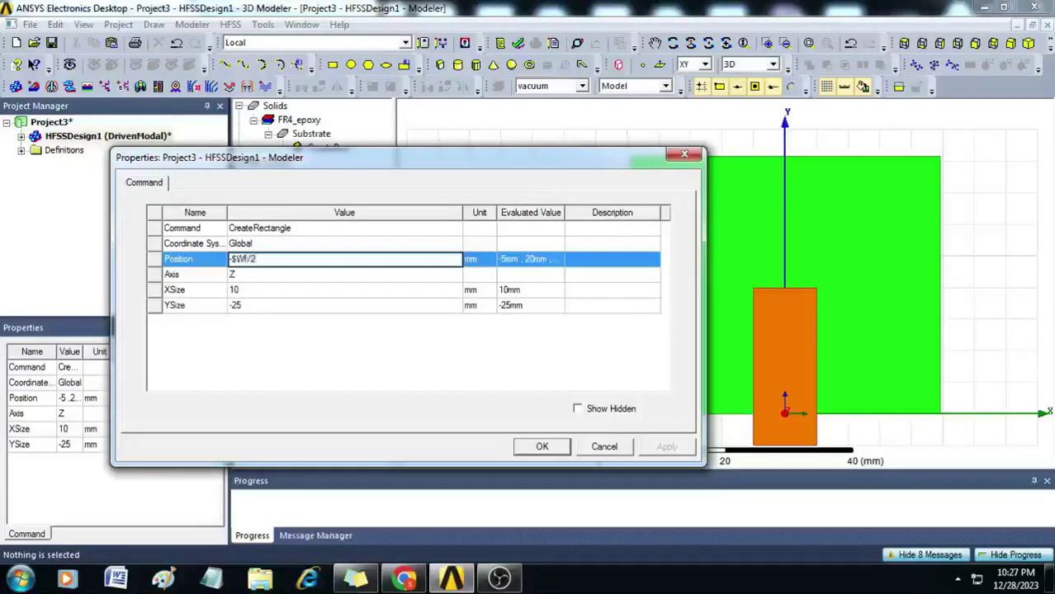
pyautogui.write('0')
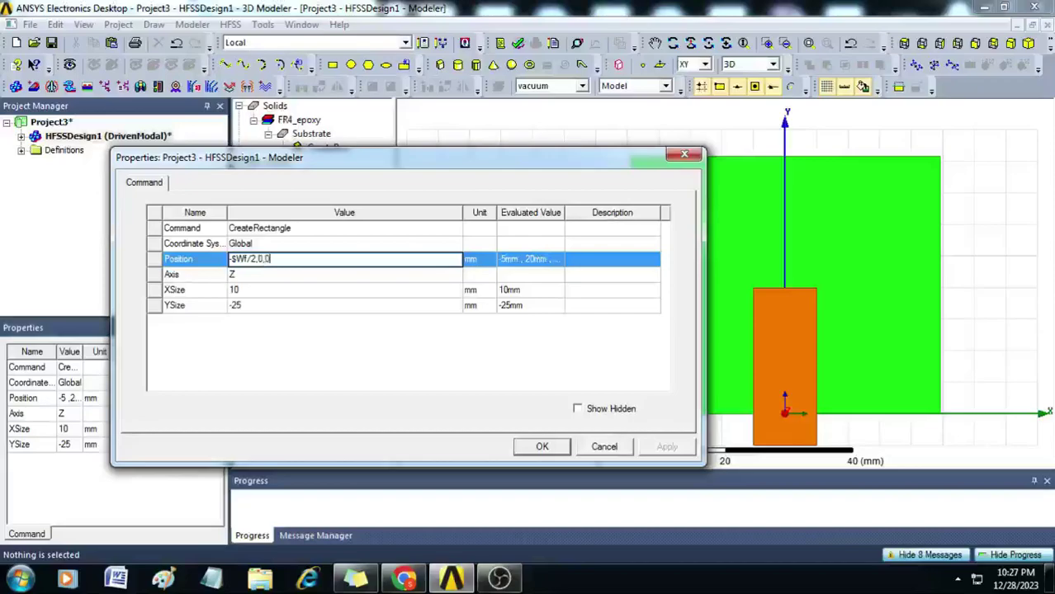
pyautogui.click(266, 294)
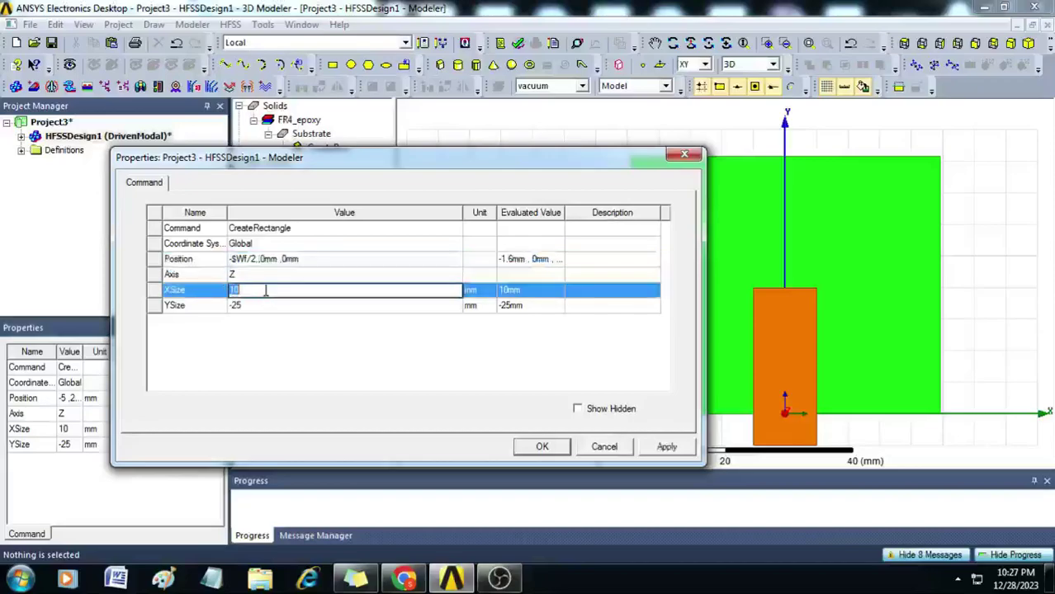
pyautogui.write('$Wf')
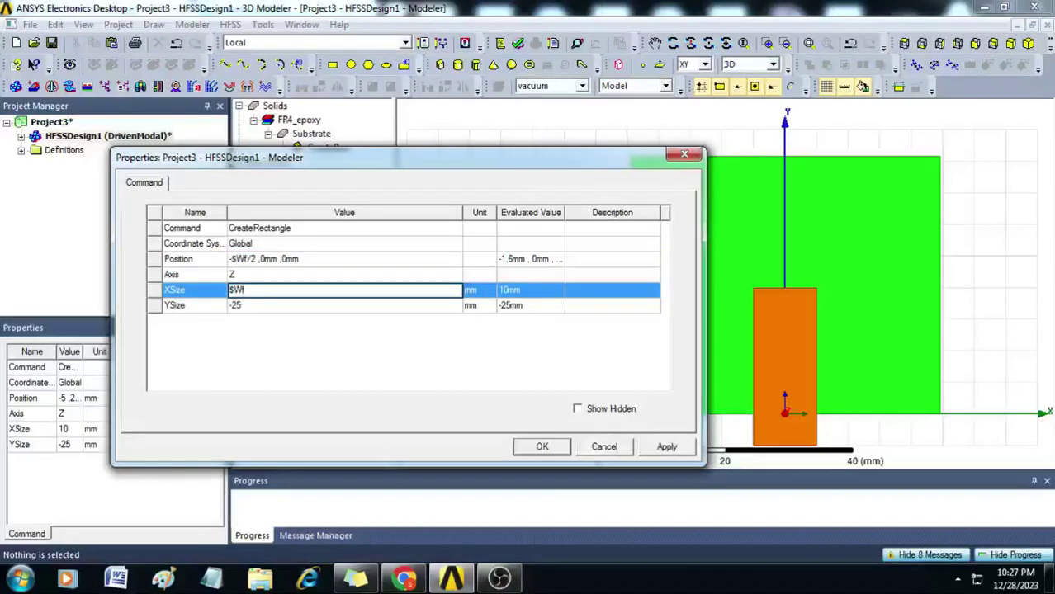
pyautogui.click(265, 307)
pyautogui.write('$')
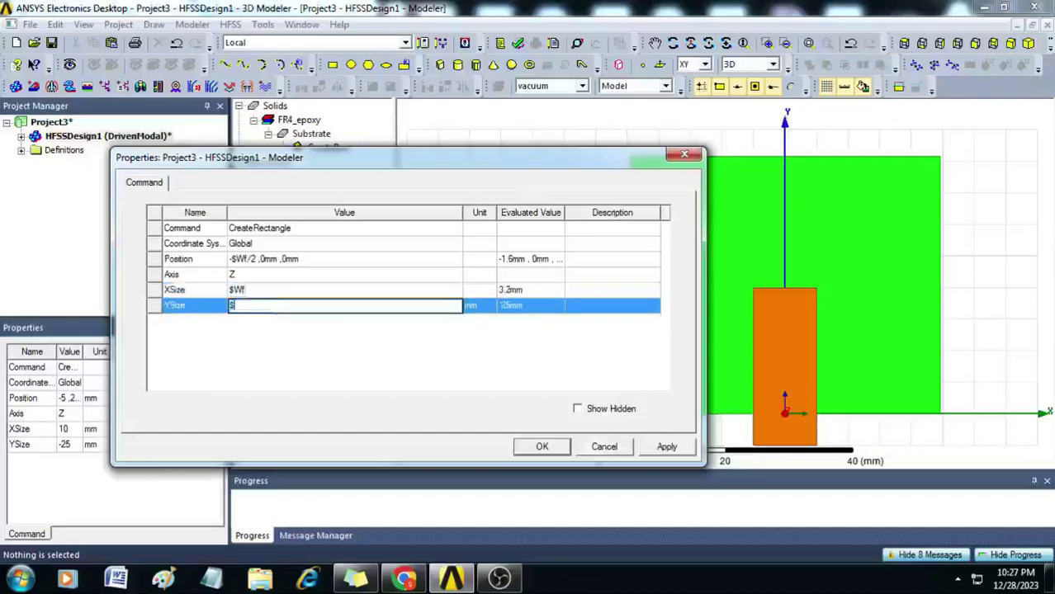
pyautogui.write('Lf')
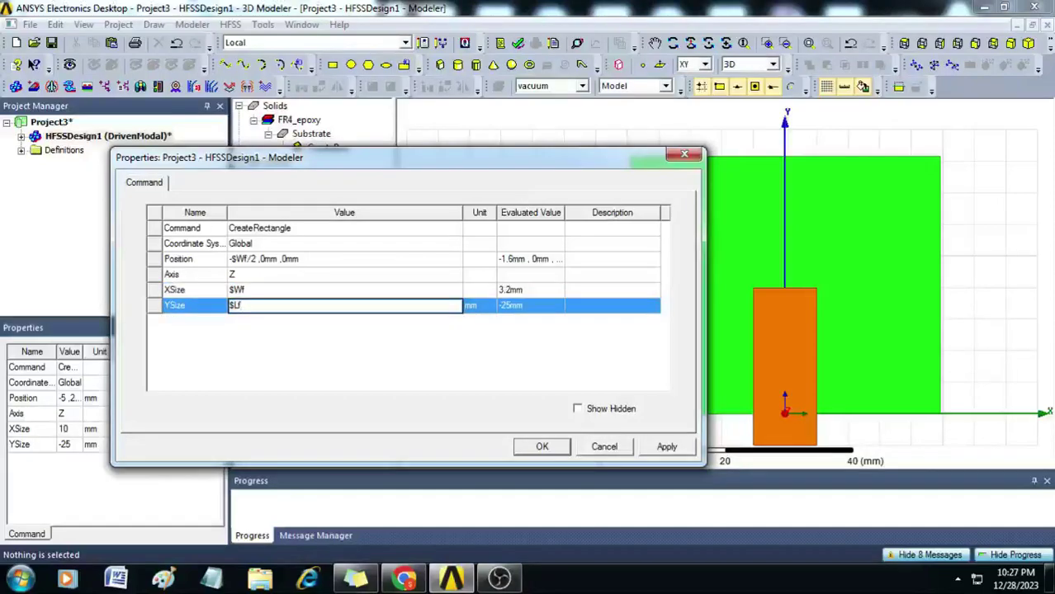
pyautogui.click(333, 360)
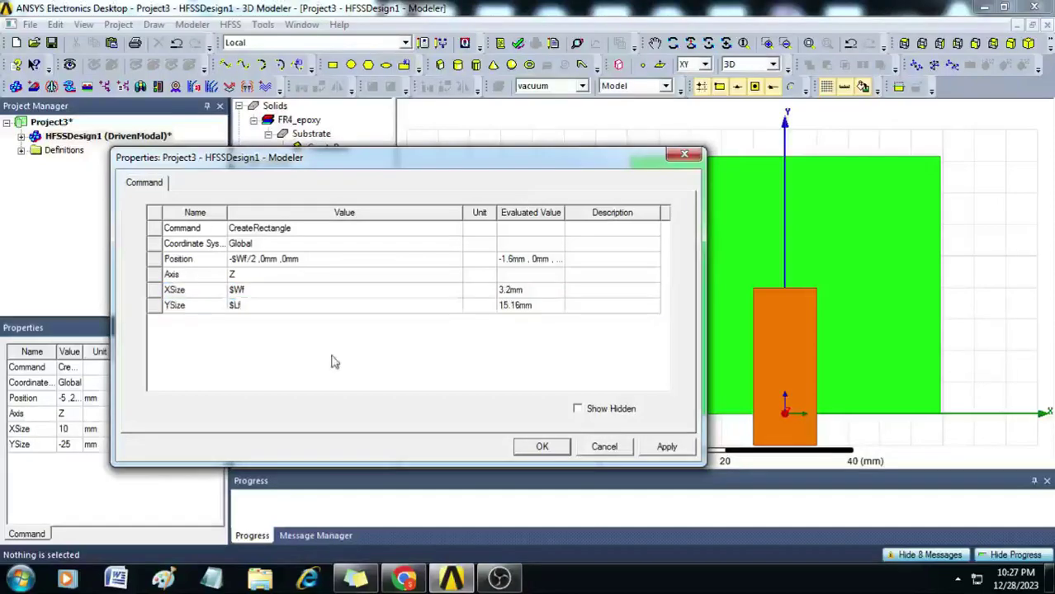
pyautogui.click(542, 446)
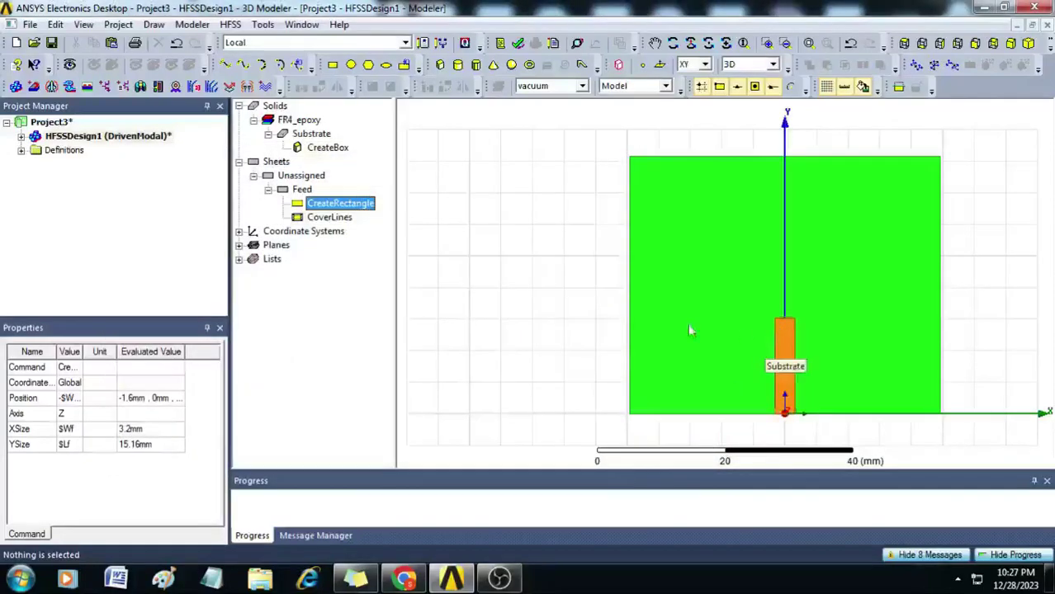
# Draw a rectangle sheet on the substrate from (-15, 35) to (15, 10).
pyautogui.click(336, 73)
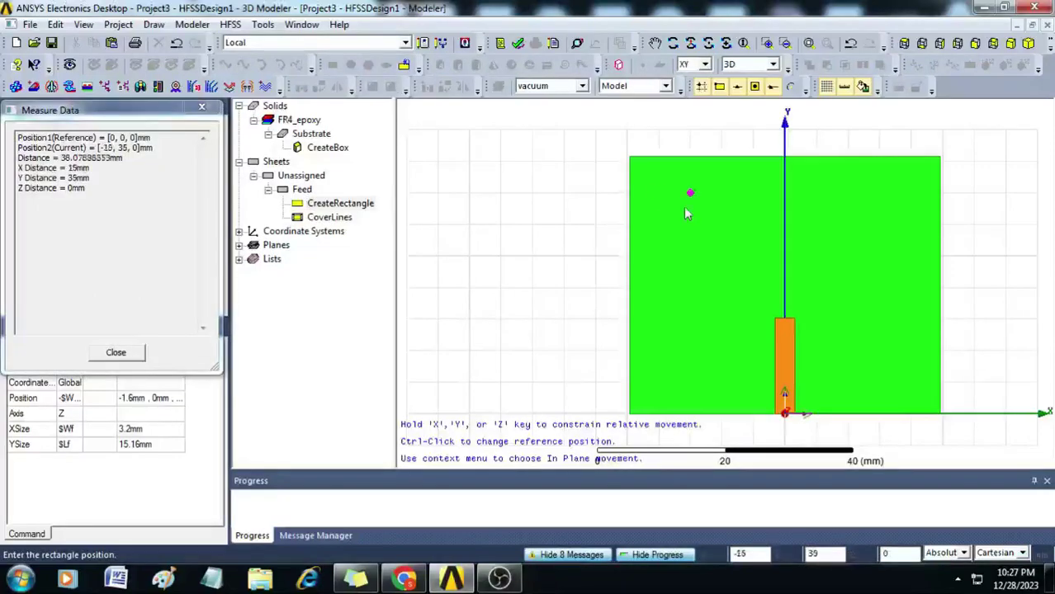
pyautogui.click(685, 211)
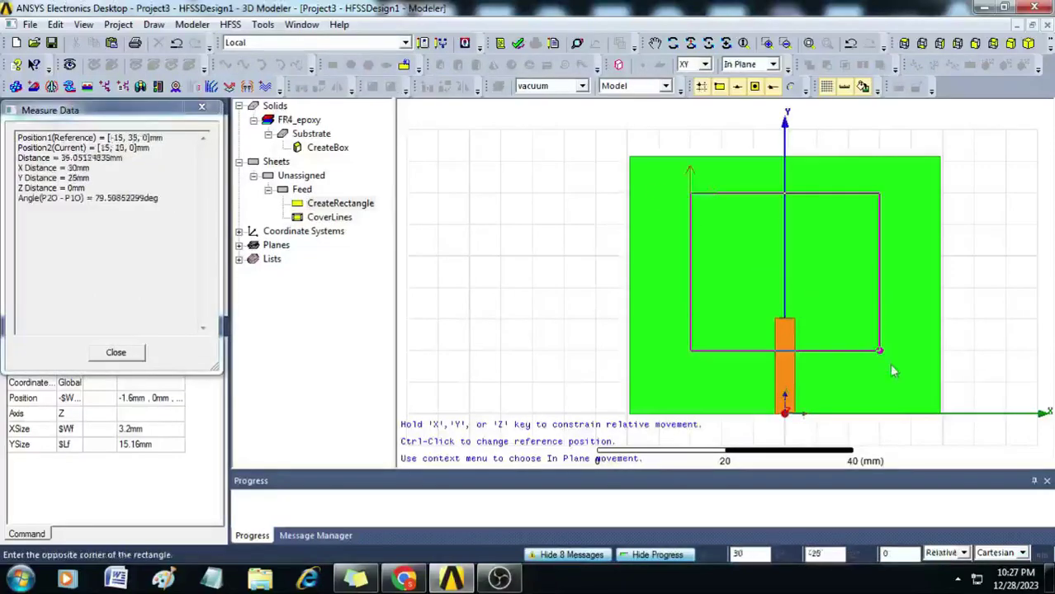
pyautogui.click(880, 352)
# Rename the new rectangle to Patch and colour it orange.
pyautogui.doubleClick(322, 232)
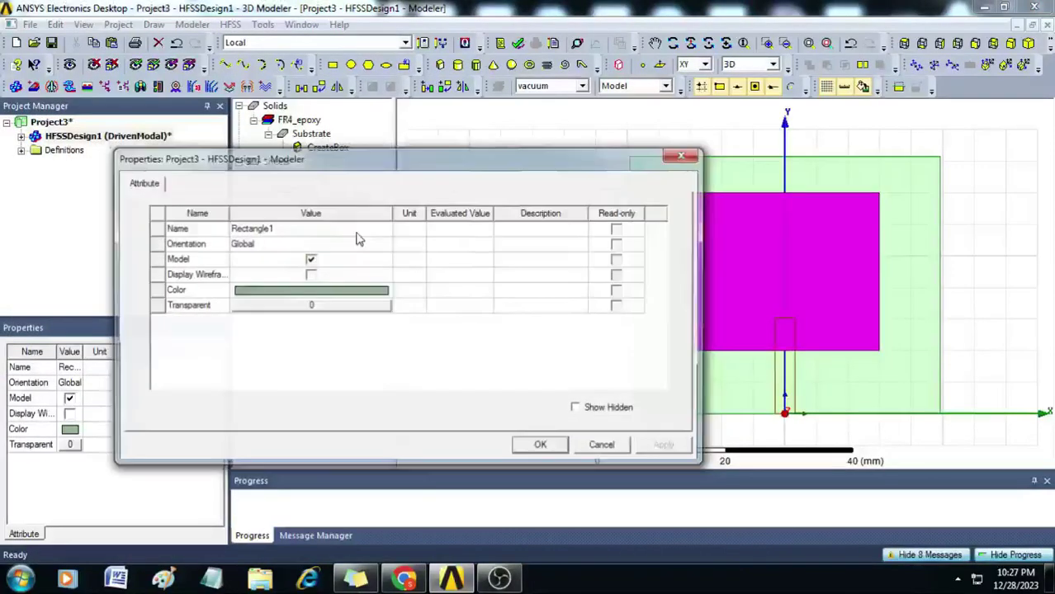
pyautogui.write('Patch')
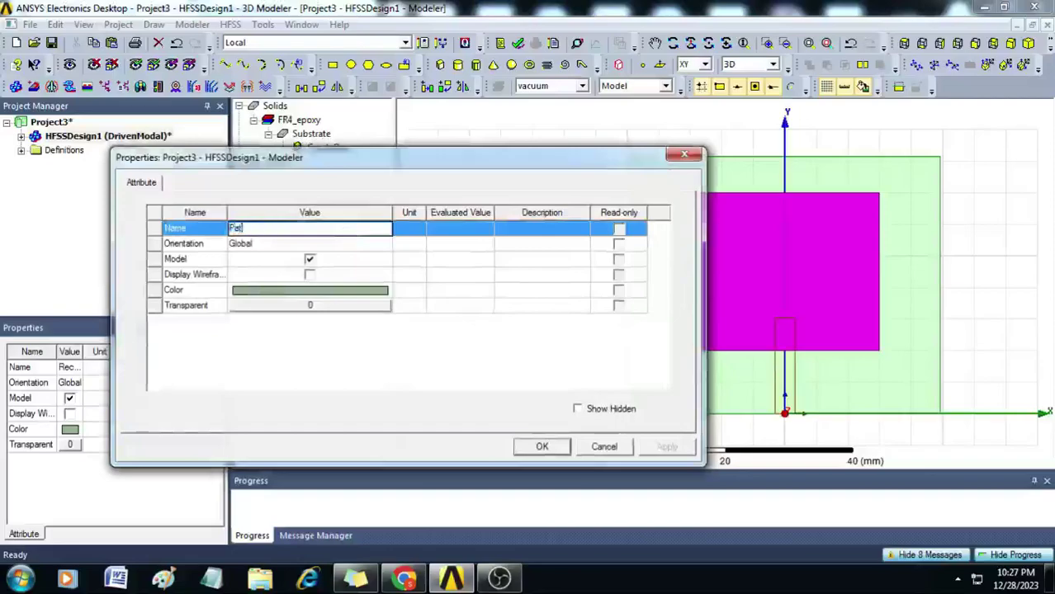
pyautogui.click(342, 291)
pyautogui.click(269, 277)
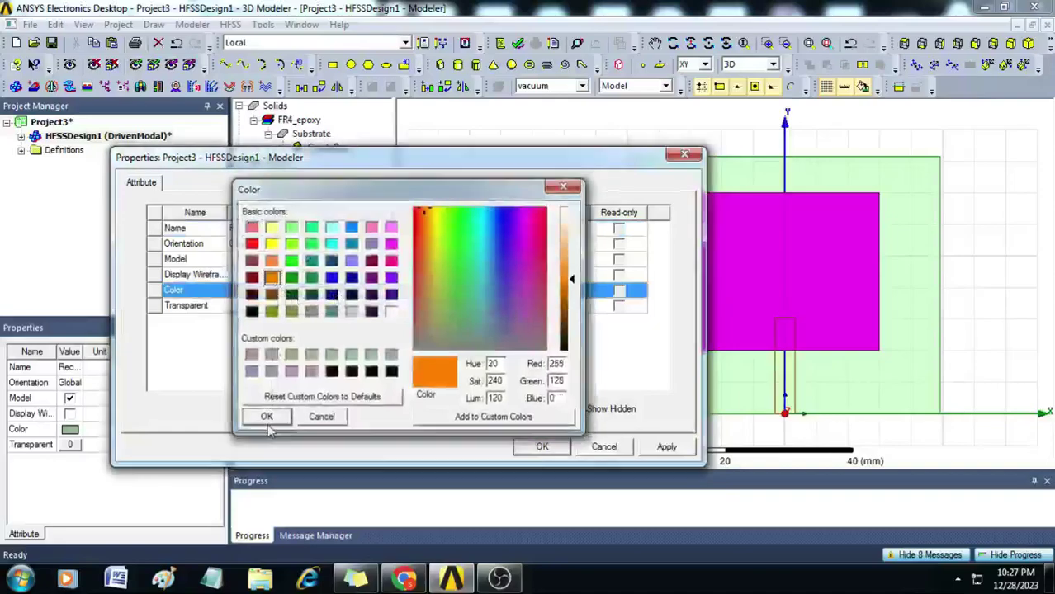
pyautogui.click(265, 417)
pyautogui.click(513, 446)
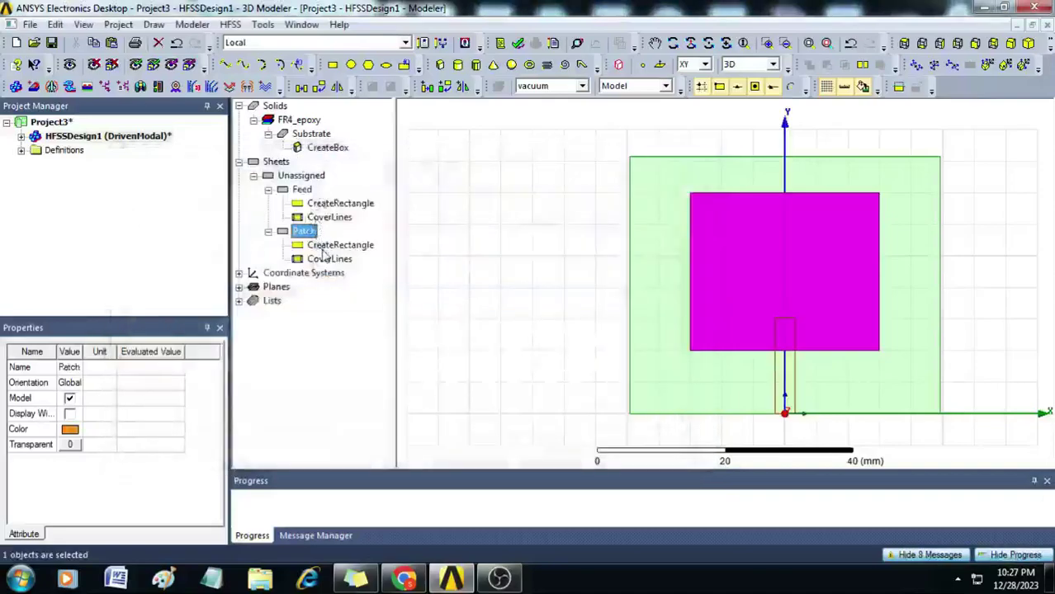
# Set Patch's position to -$Wp/2, $Lf-$Li, 0, with XSize $Wp and YSize $Lp.
pyautogui.doubleClick(300, 254)
pyautogui.click(285, 259)
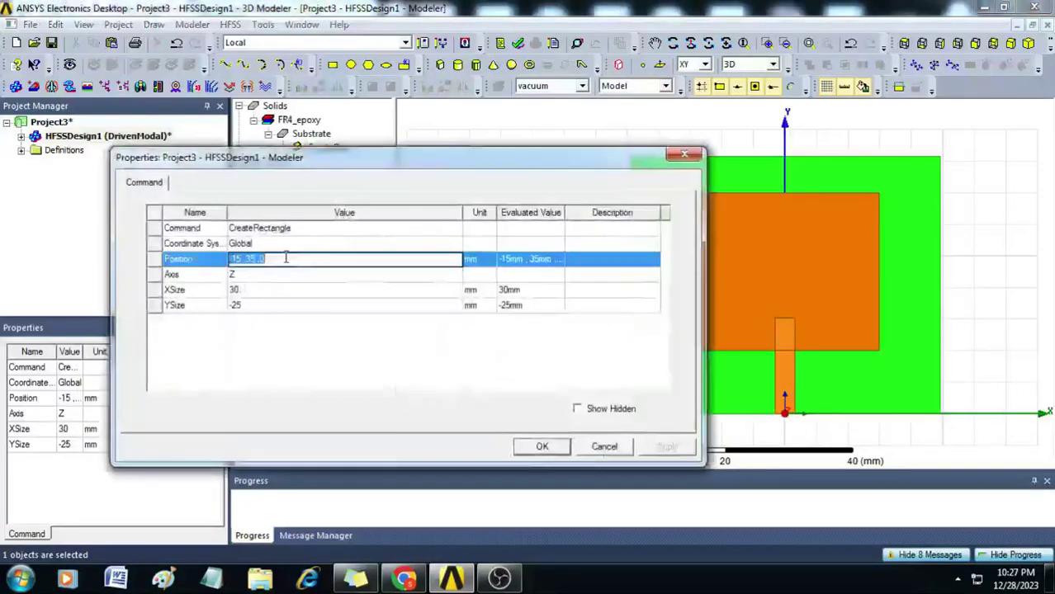
pyautogui.write('-$W')
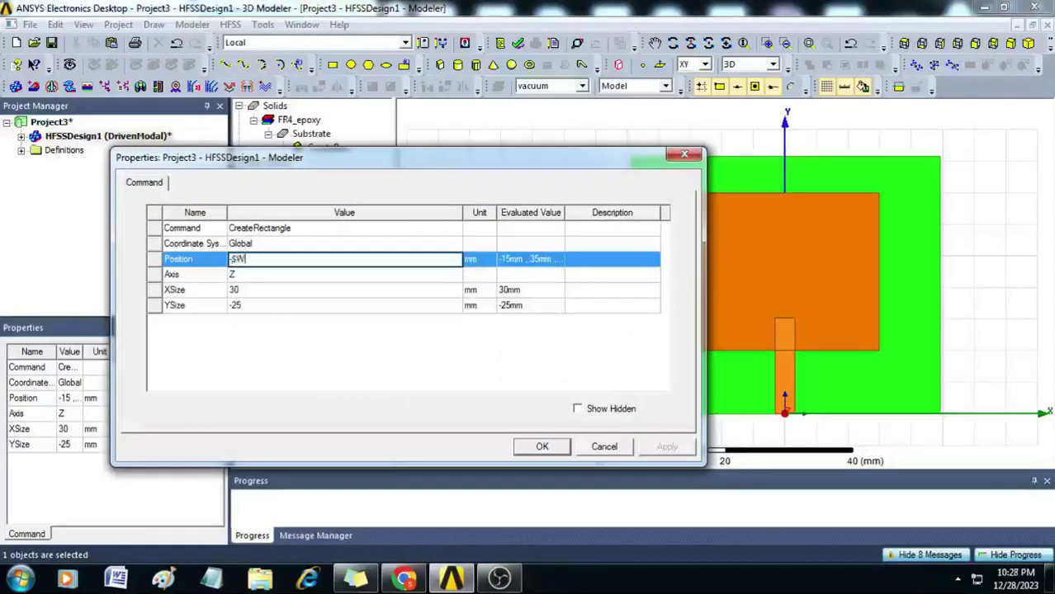
pyautogui.write('p/2 ,$Lf-$Li ')
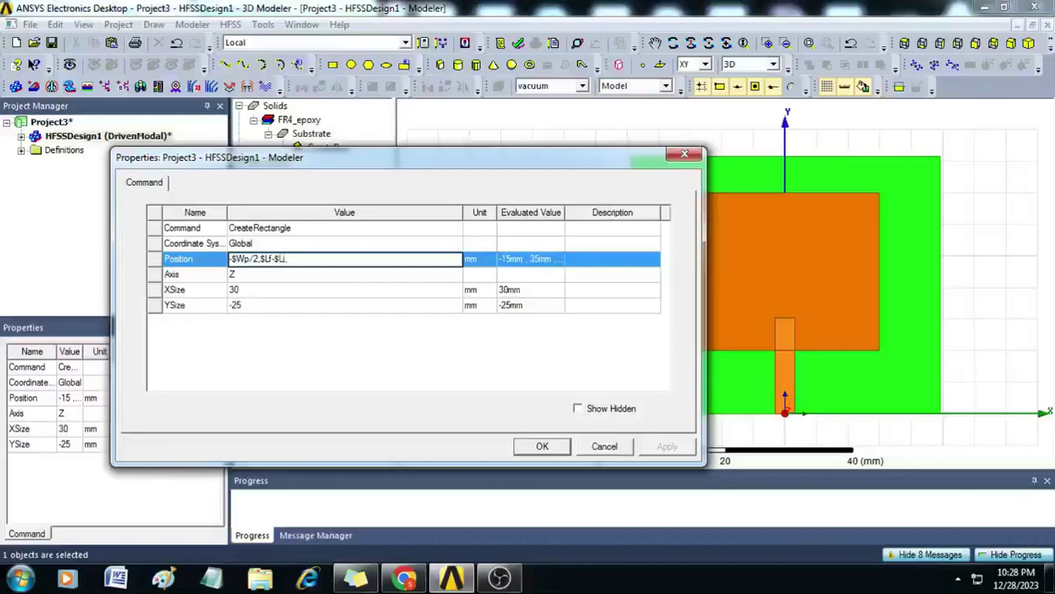
pyautogui.write(',0')
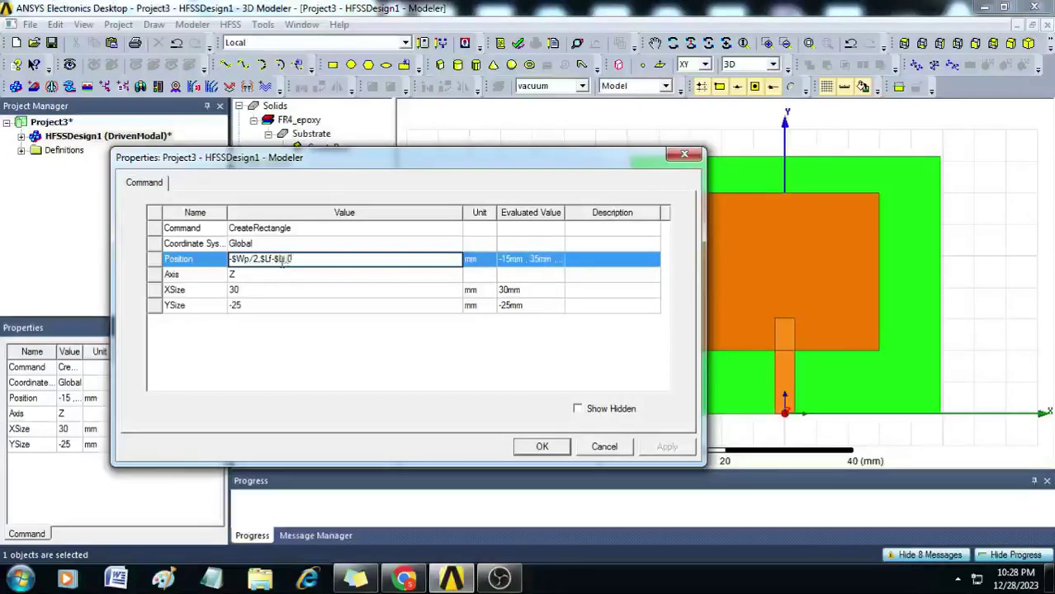
pyautogui.click(263, 290)
pyautogui.write('$')
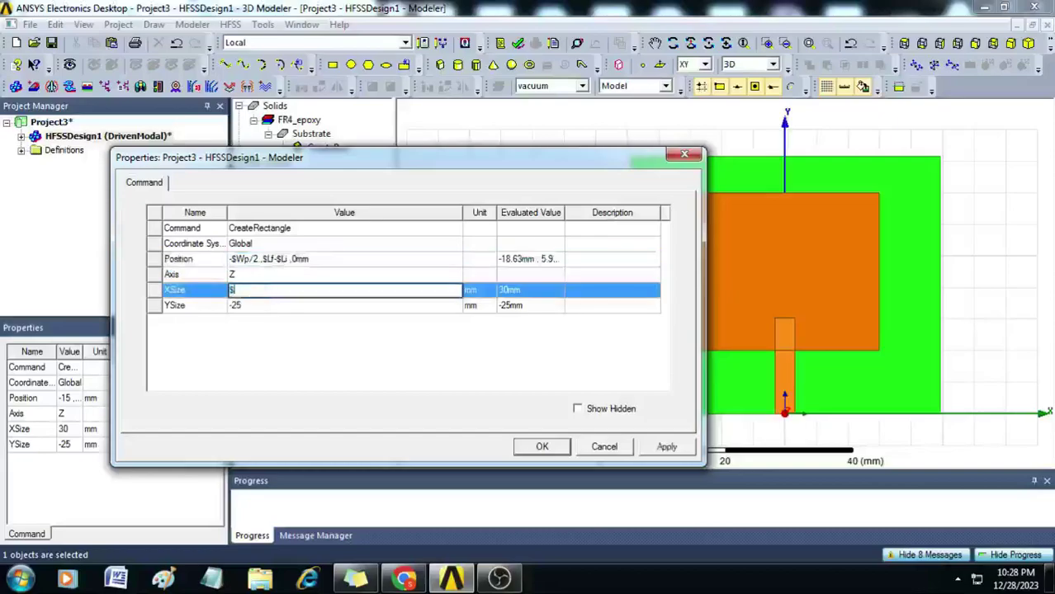
pyautogui.write('Wp')
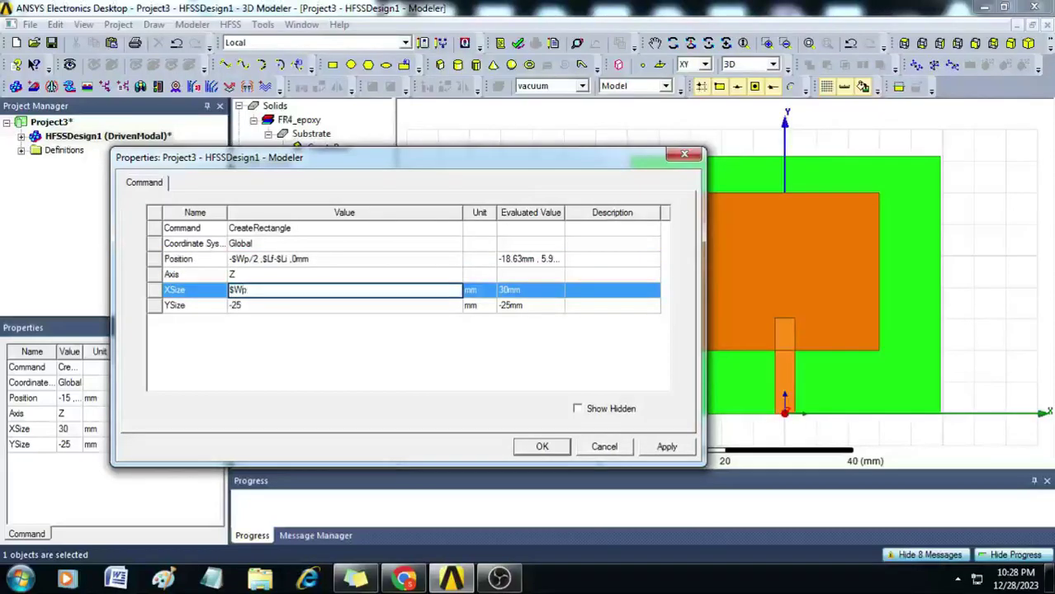
pyautogui.click(255, 306)
pyautogui.write('$')
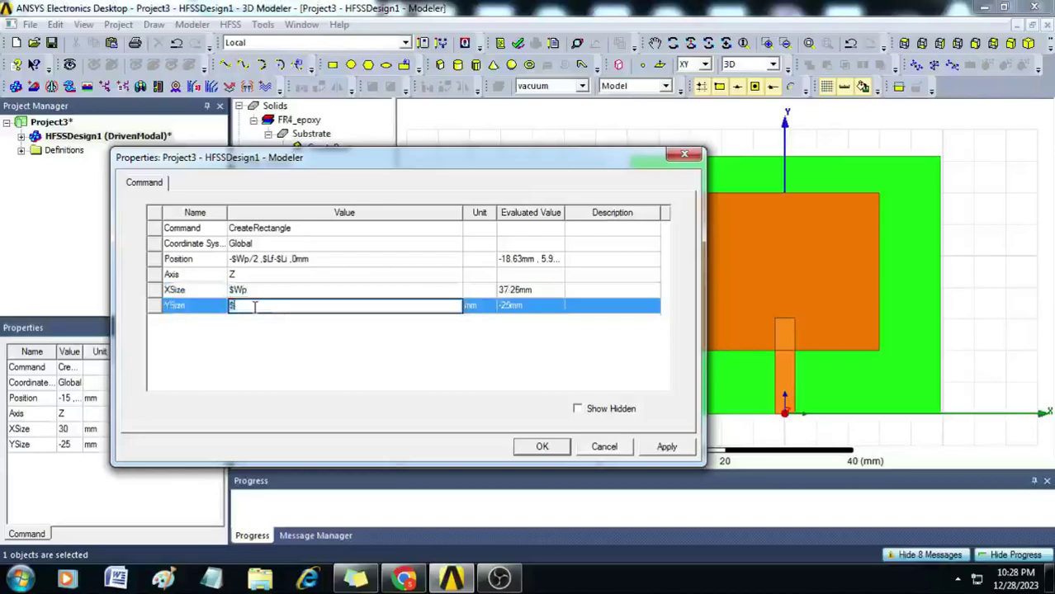
pyautogui.write('Lp')
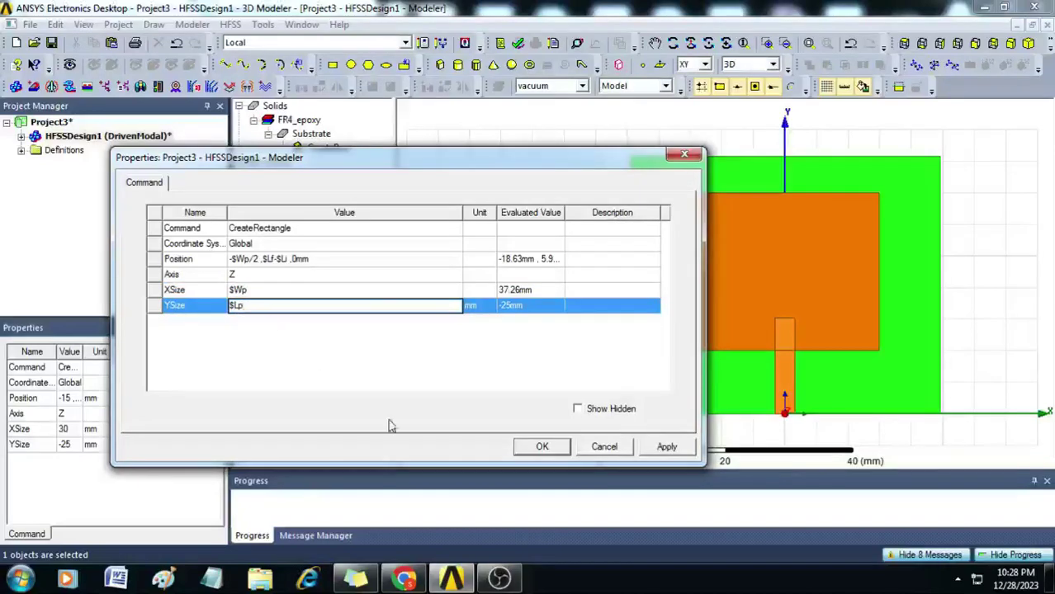
pyautogui.click(542, 447)
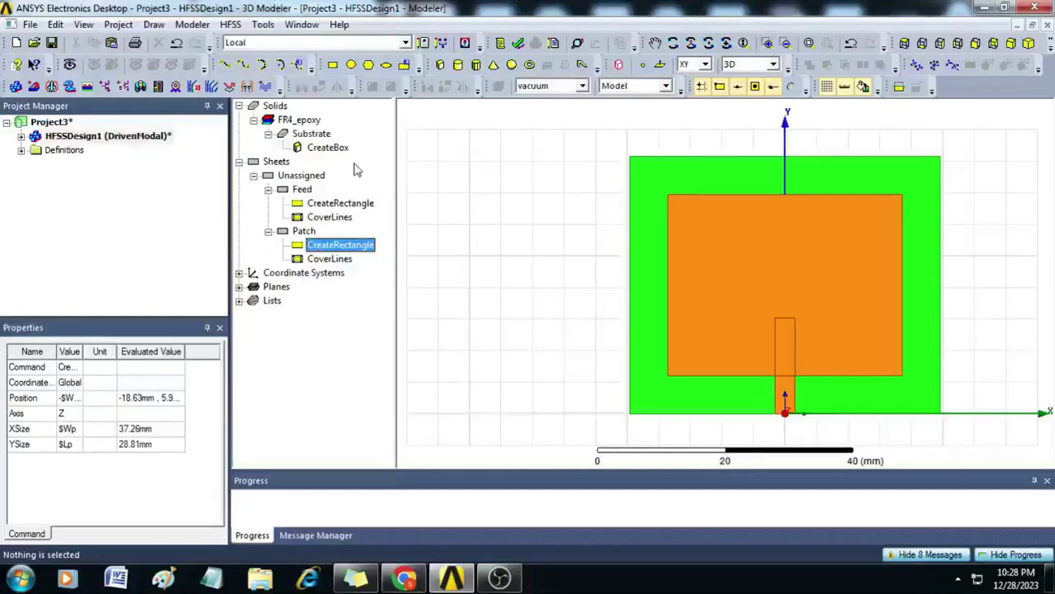
# Rename the copied Patch rectangle to Gap.
pyautogui.click(303, 232)
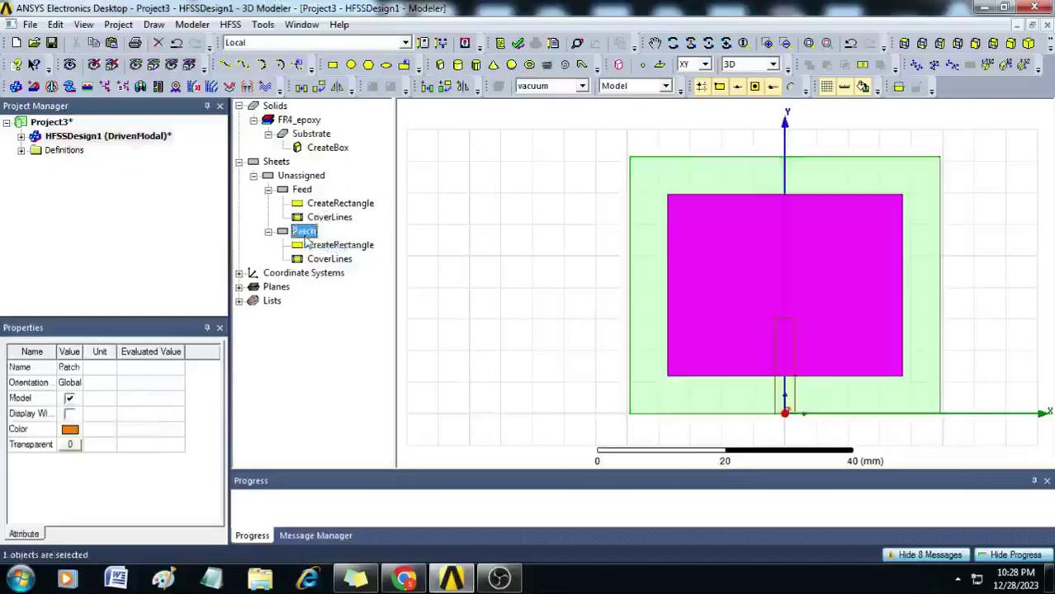
pyautogui.doubleClick(304, 232)
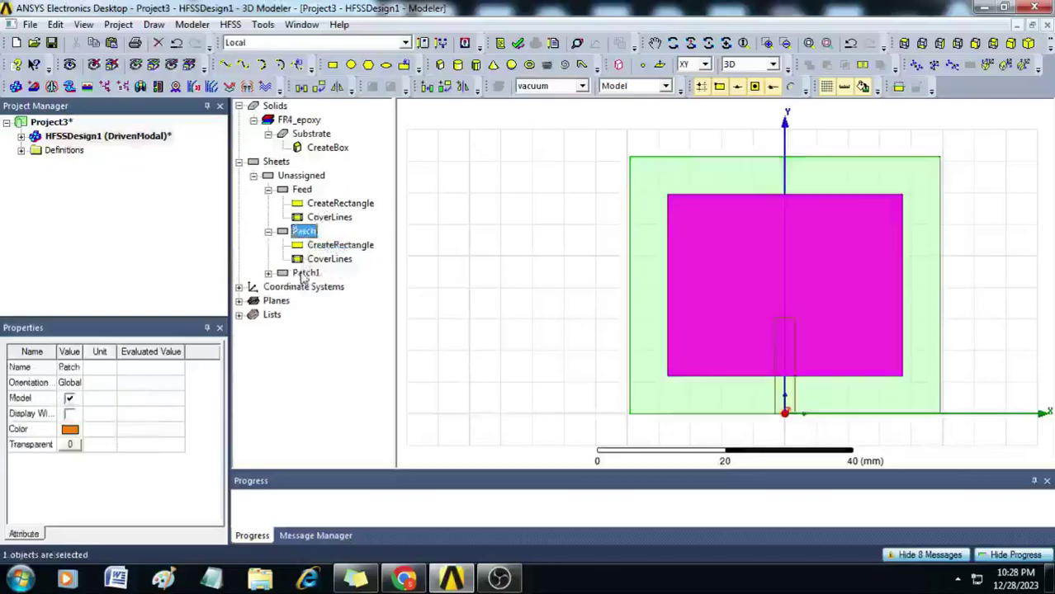
pyautogui.click(287, 230)
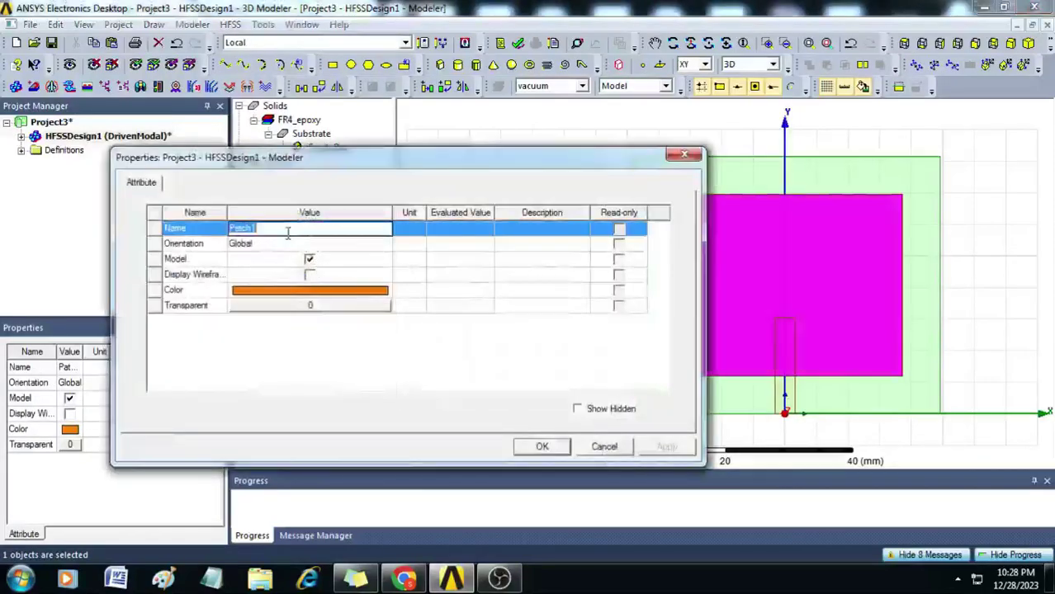
pyautogui.write('Gap')
pyautogui.click(523, 453)
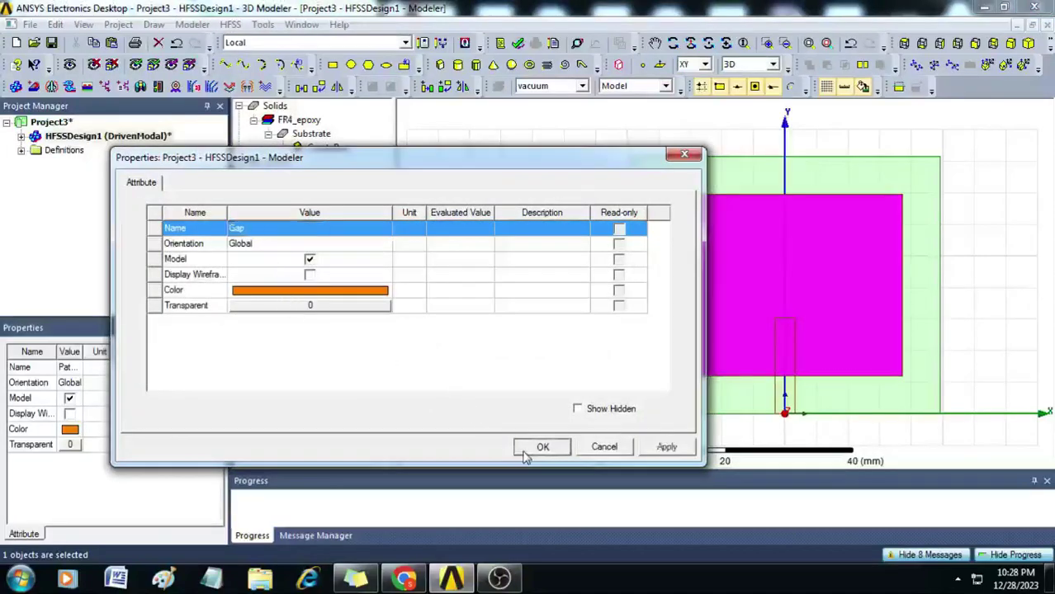
# Set Gap's position to -$Wi/2, $Lf-$Li, 0, with XSize $Wi and YSize $Li.
pyautogui.click(268, 232)
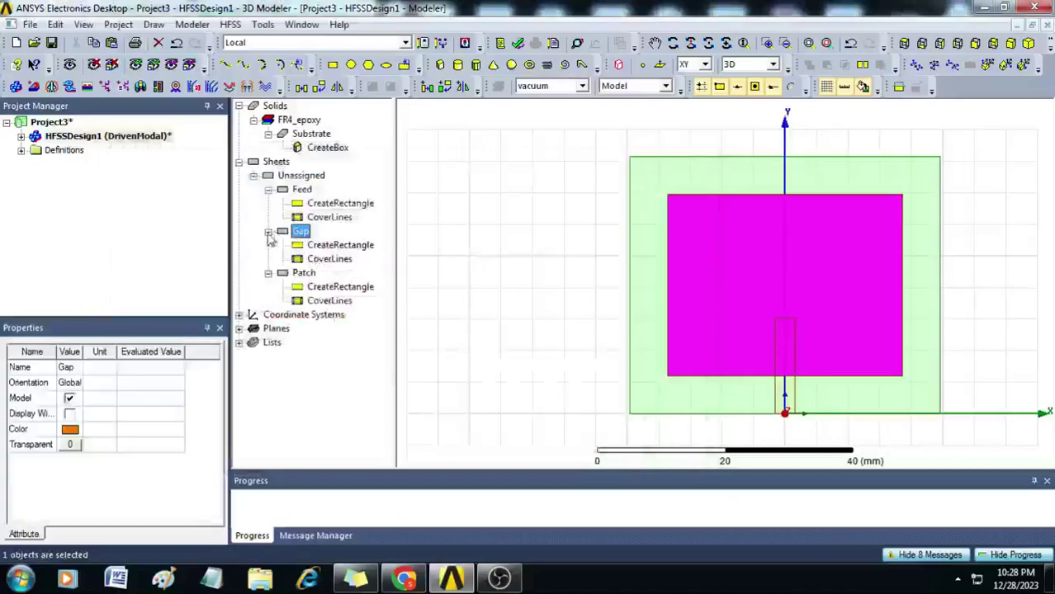
pyautogui.doubleClick(334, 246)
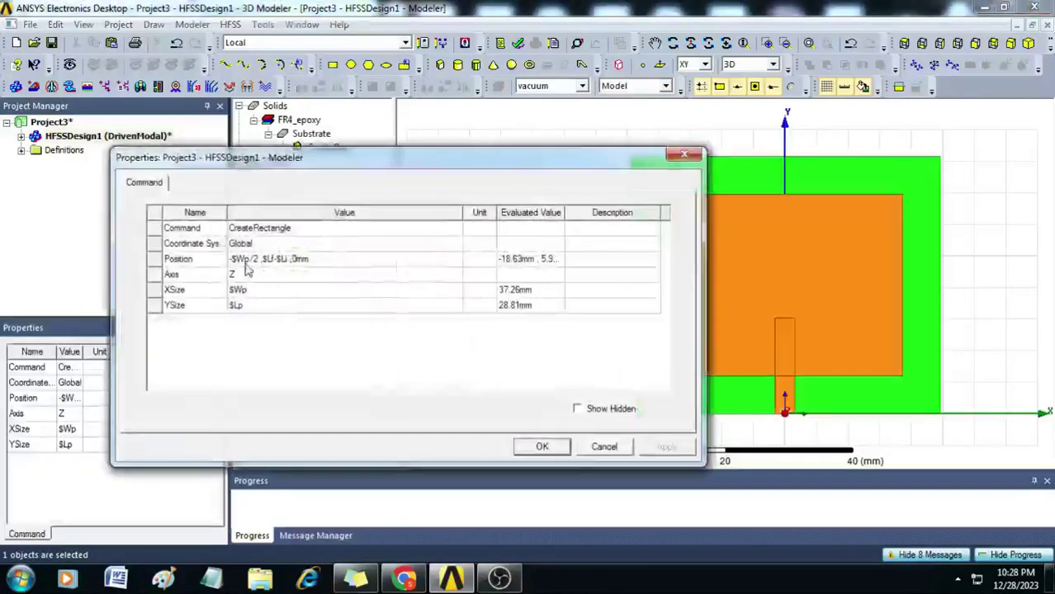
pyautogui.click(247, 259)
pyautogui.press('BackSpace')
pyautogui.press('BackSpace')
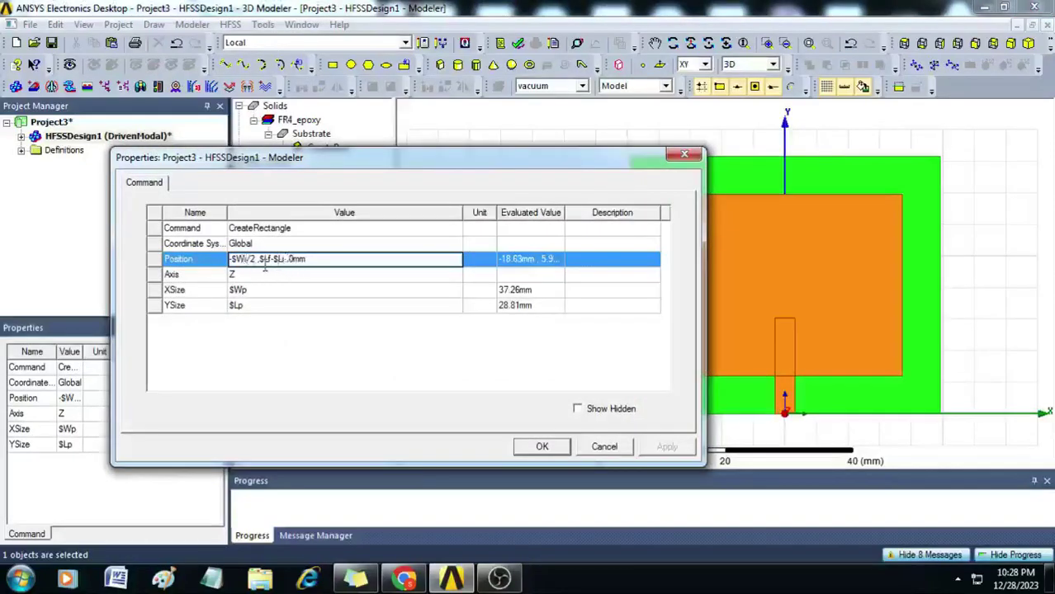
pyautogui.click(305, 259)
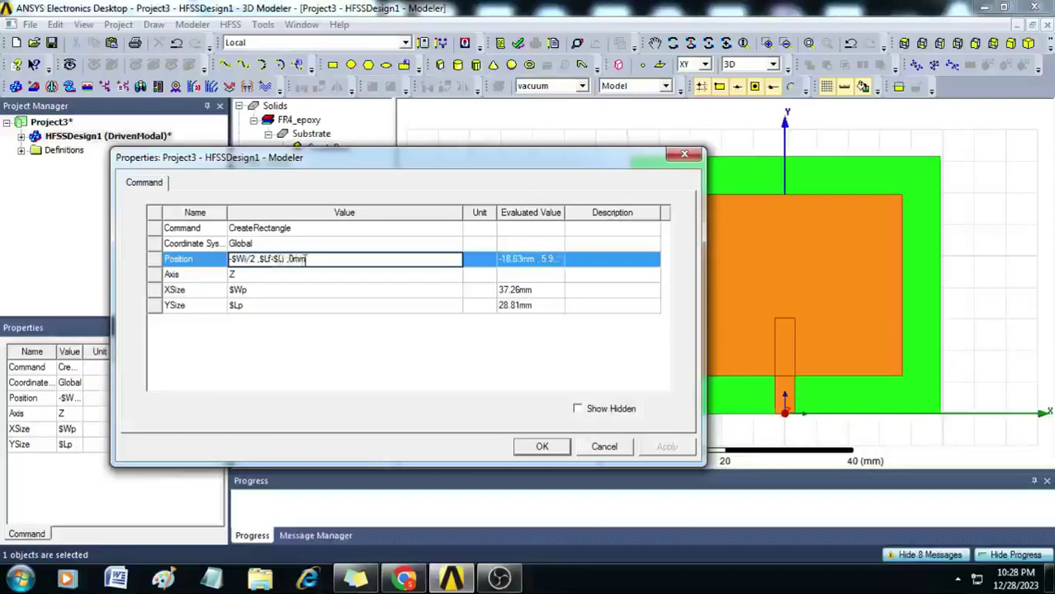
pyautogui.click(275, 294)
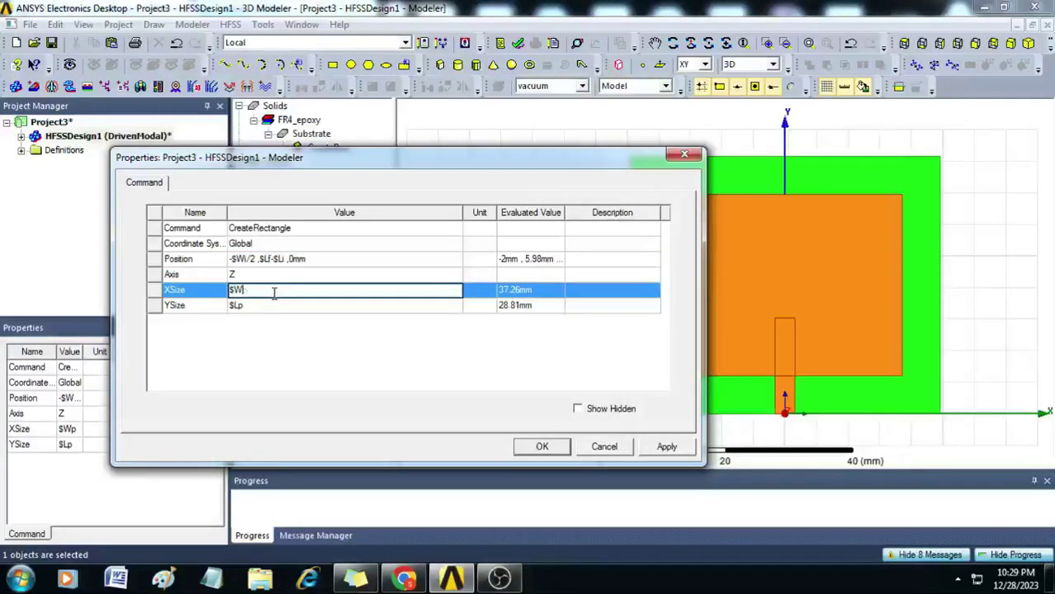
pyautogui.click(281, 307)
pyautogui.press('BackSpace')
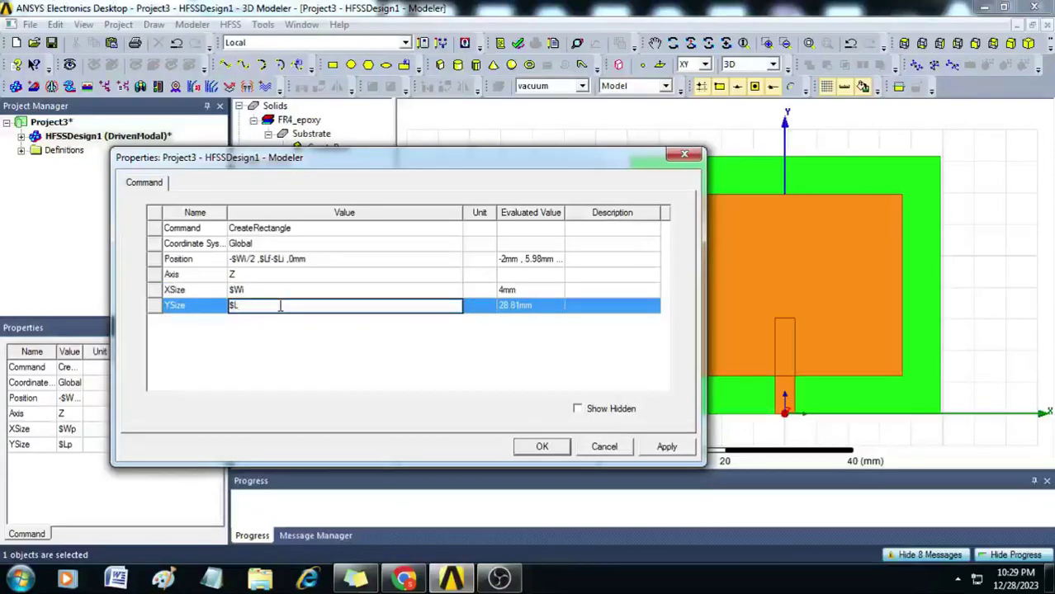
pyautogui.click(536, 447)
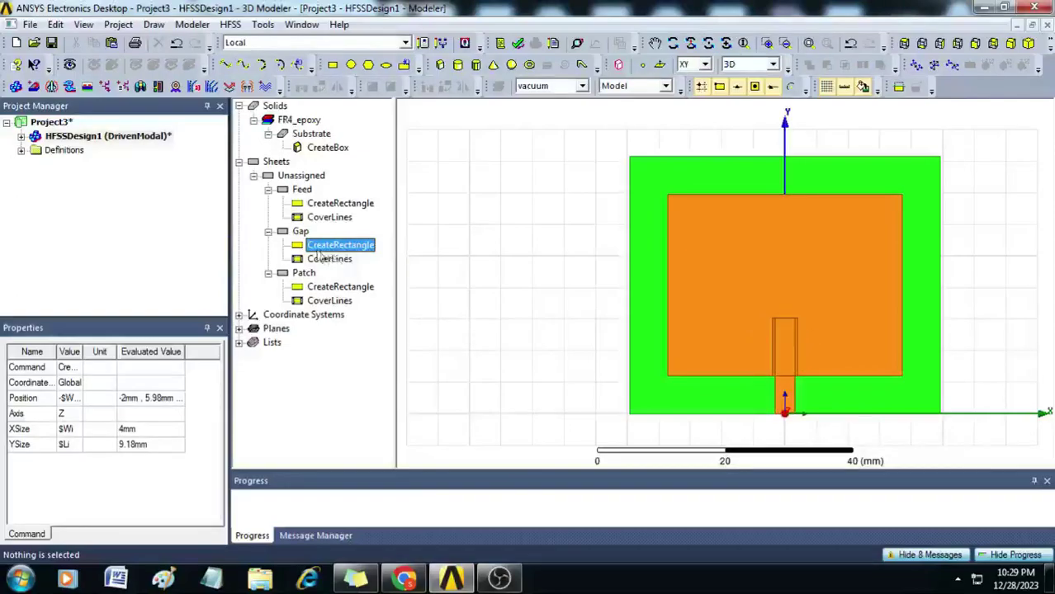
# Subtract Gap from Patch to cut the inset slot around the feed.
pyautogui.click(303, 273)
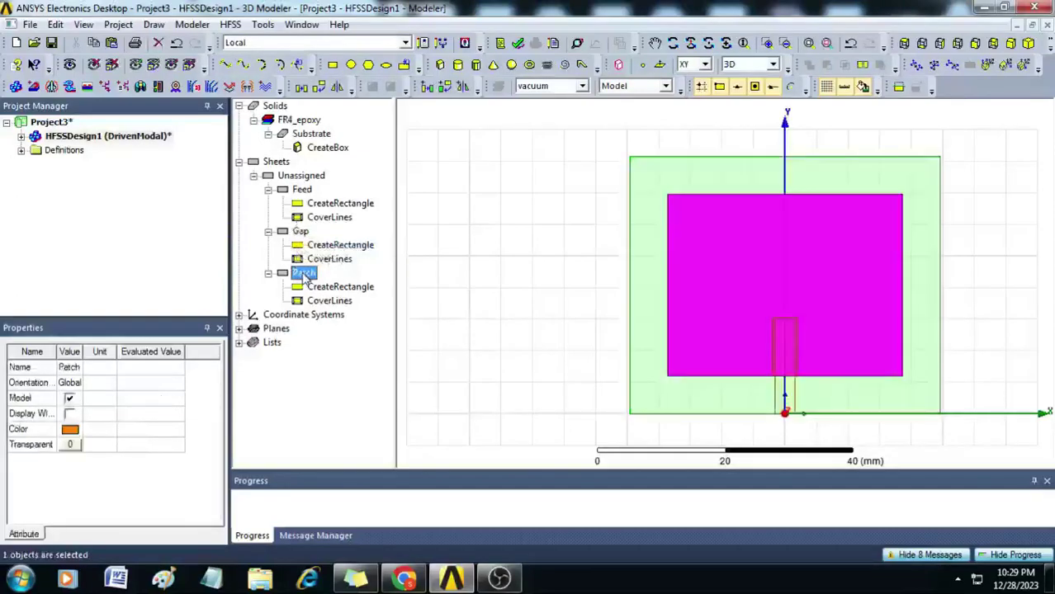
pyautogui.keyDown('ctrl'); pyautogui.click(300, 231); pyautogui.keyUp('ctrl')
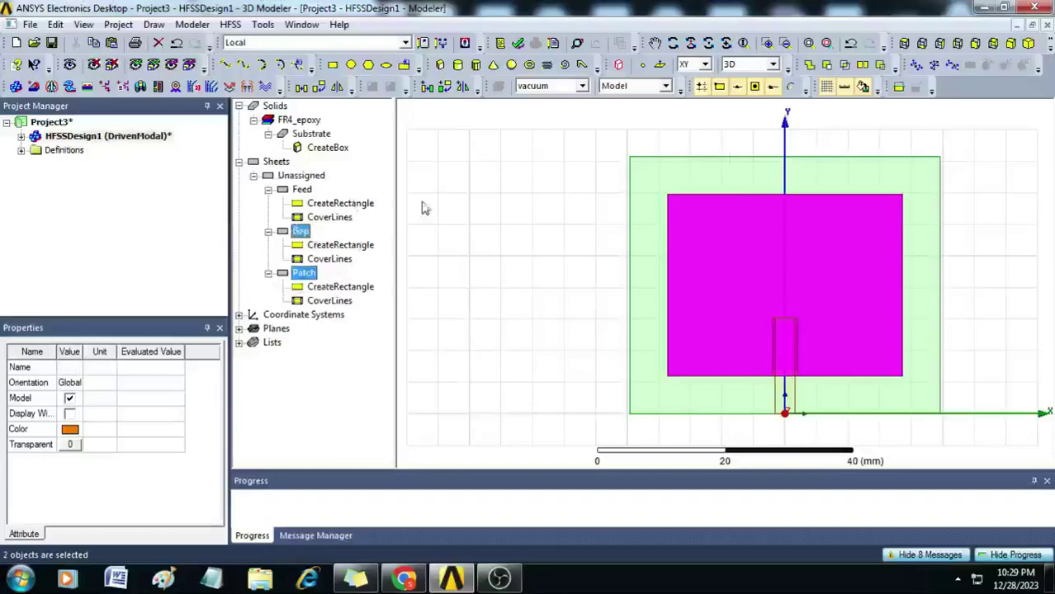
pyautogui.click(828, 66)
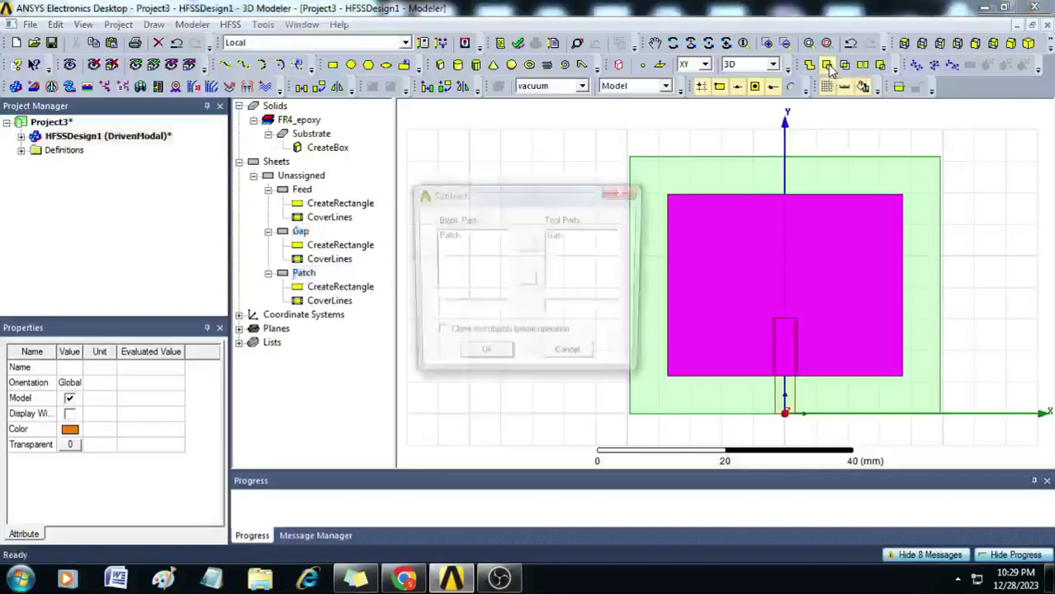
pyautogui.click(501, 360)
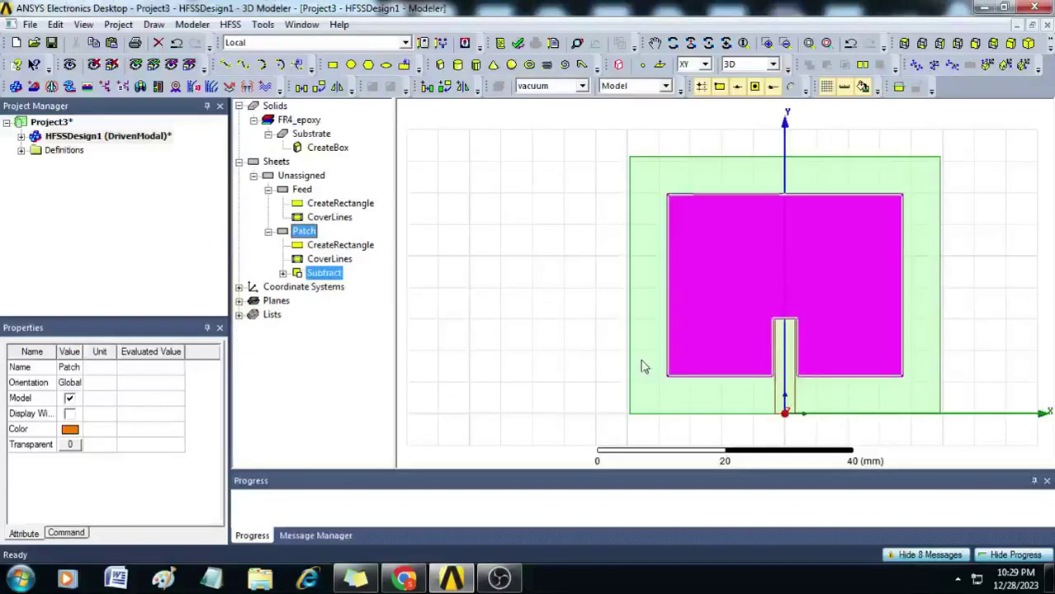
# Unite the Feed sheet with the Patch sheet.
pyautogui.click(268, 231)
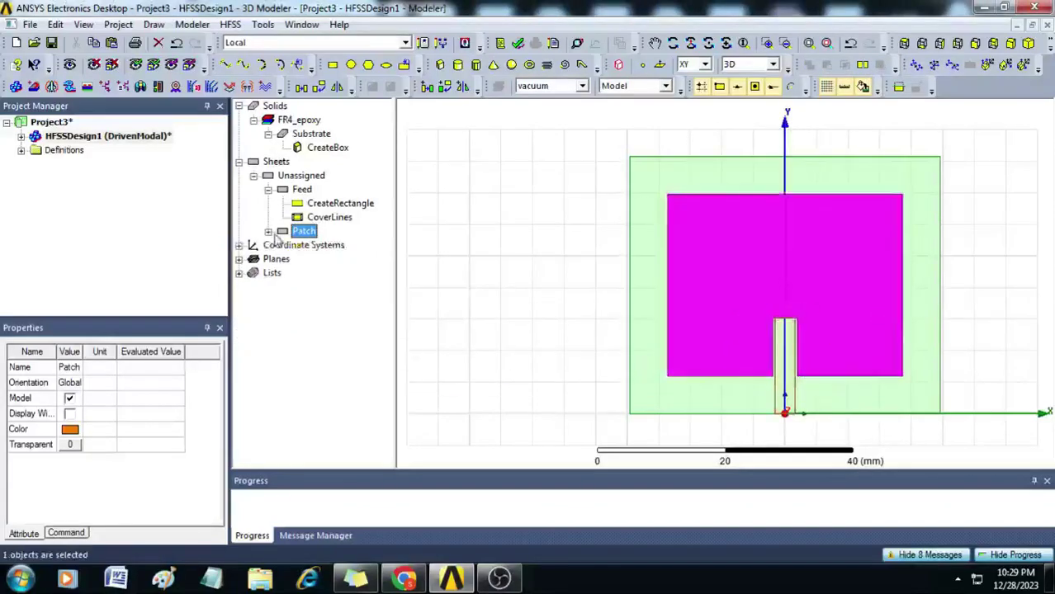
pyautogui.keyDown('ctrl'); pyautogui.click(302, 190); pyautogui.keyUp('ctrl')
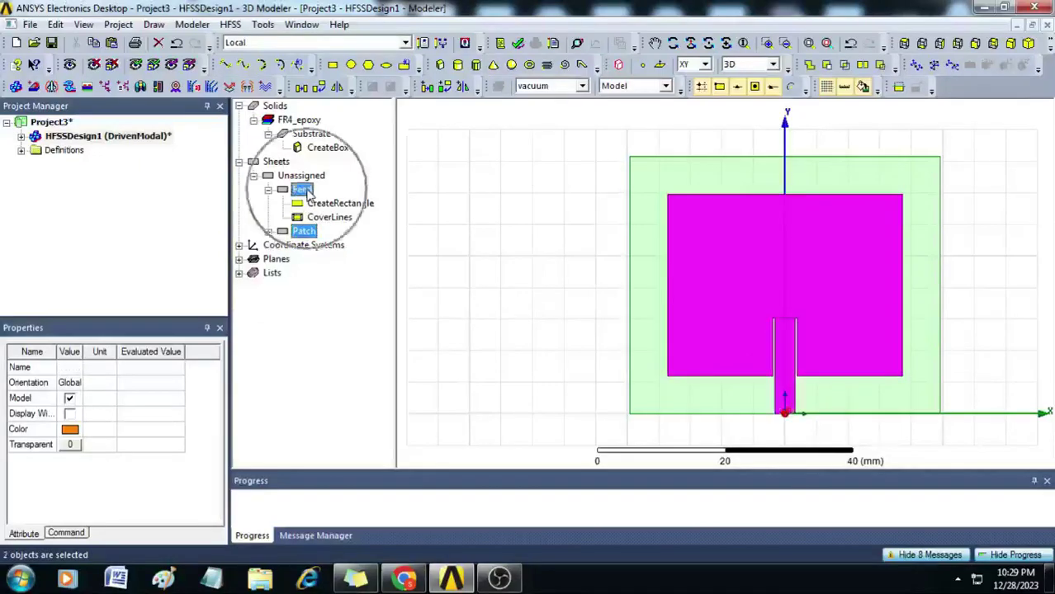
pyautogui.click(810, 67)
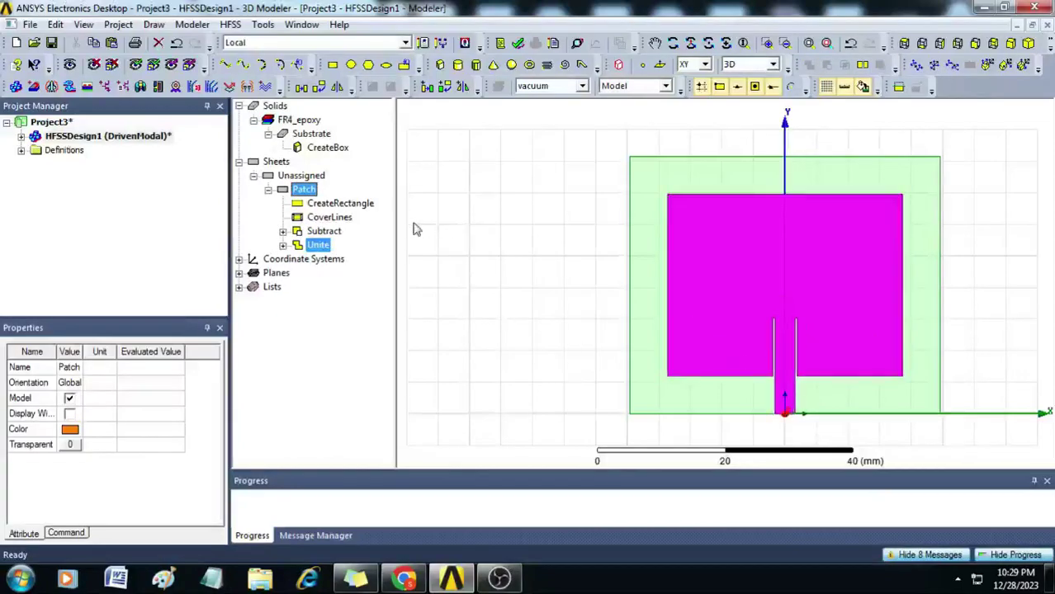
# Draw a new rectangle sheet starting at (-30, 40).
pyautogui.click(333, 65)
pyautogui.click(595, 162)
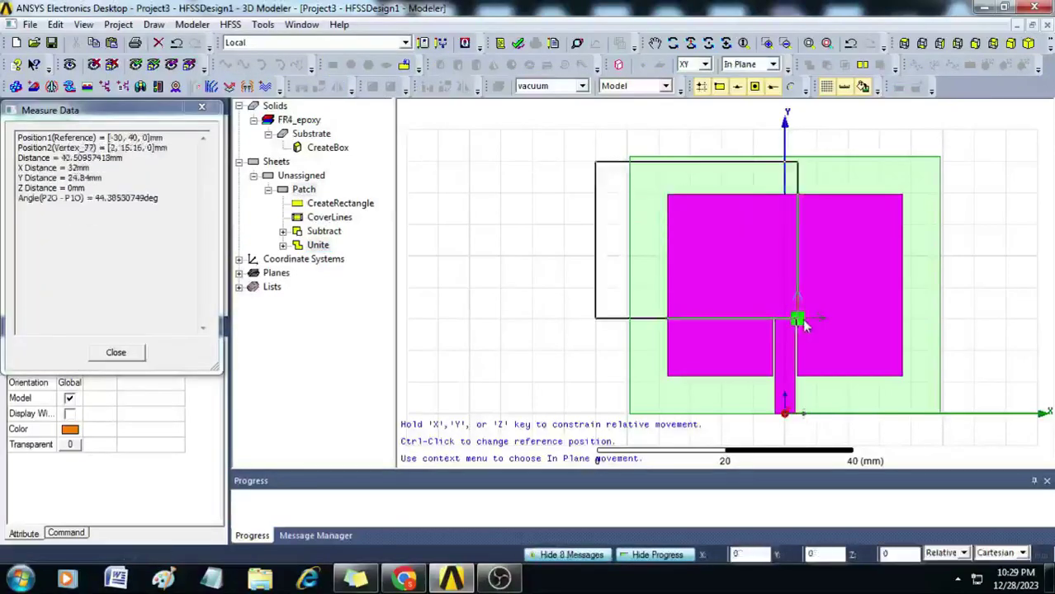
pyautogui.click(799, 320)
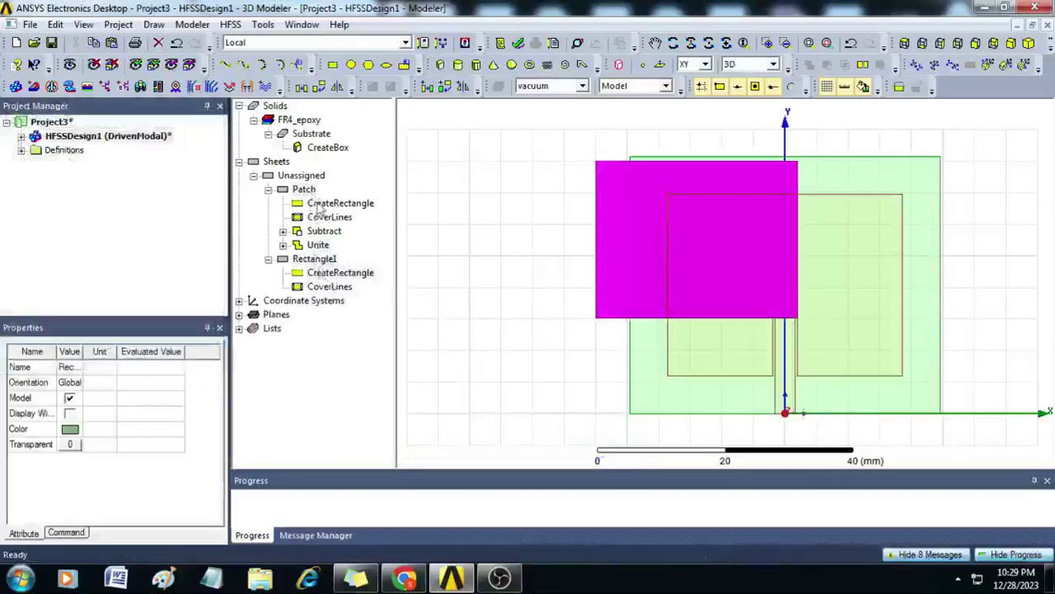
# Copy the substrate box's position expression into the rectangle's position, giving -$Wg/2, 0mm, 0mm.
pyautogui.doubleClick(329, 148)
pyautogui.click(324, 259)
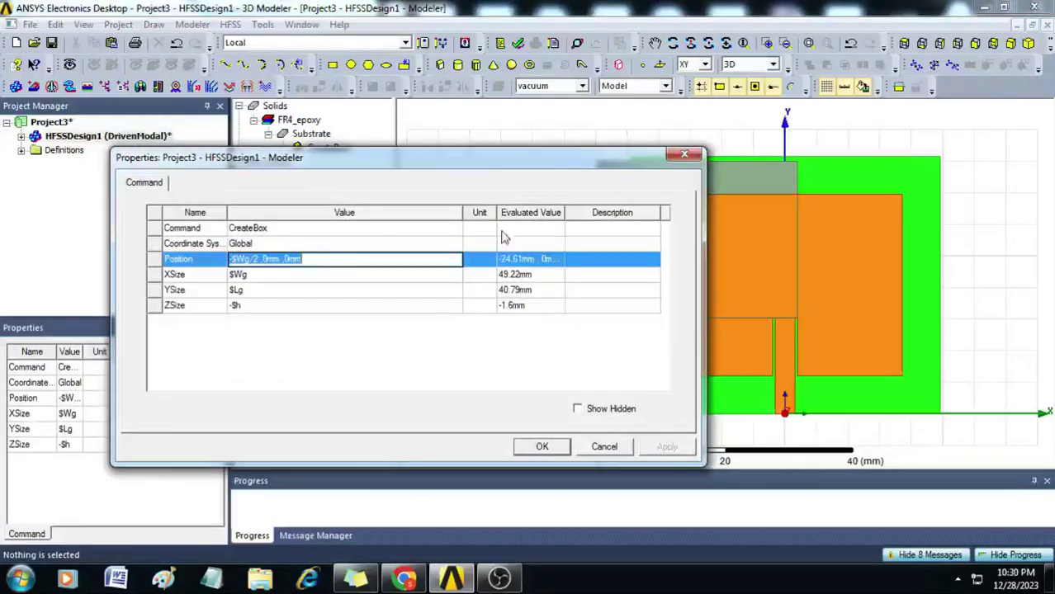
pyautogui.click(683, 155)
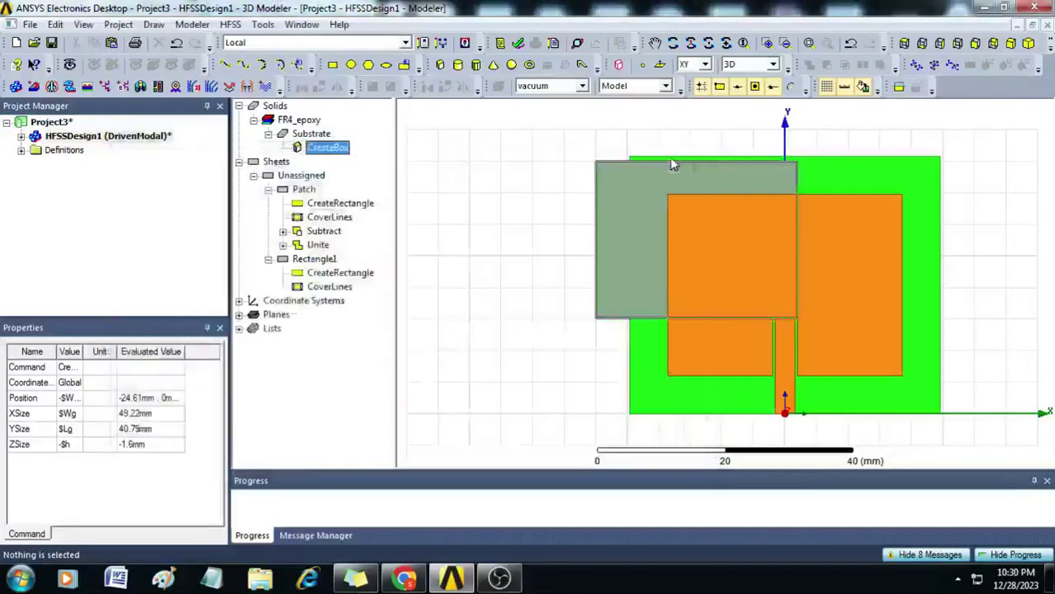
pyautogui.doubleClick(326, 276)
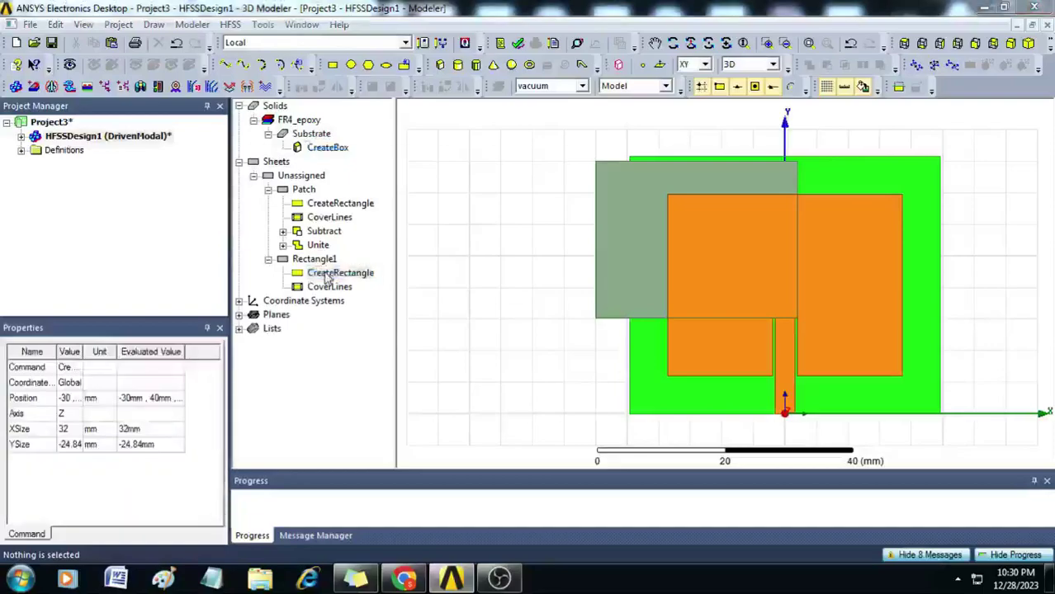
pyautogui.click(300, 263)
pyautogui.hotkey('ctrl', 'v')
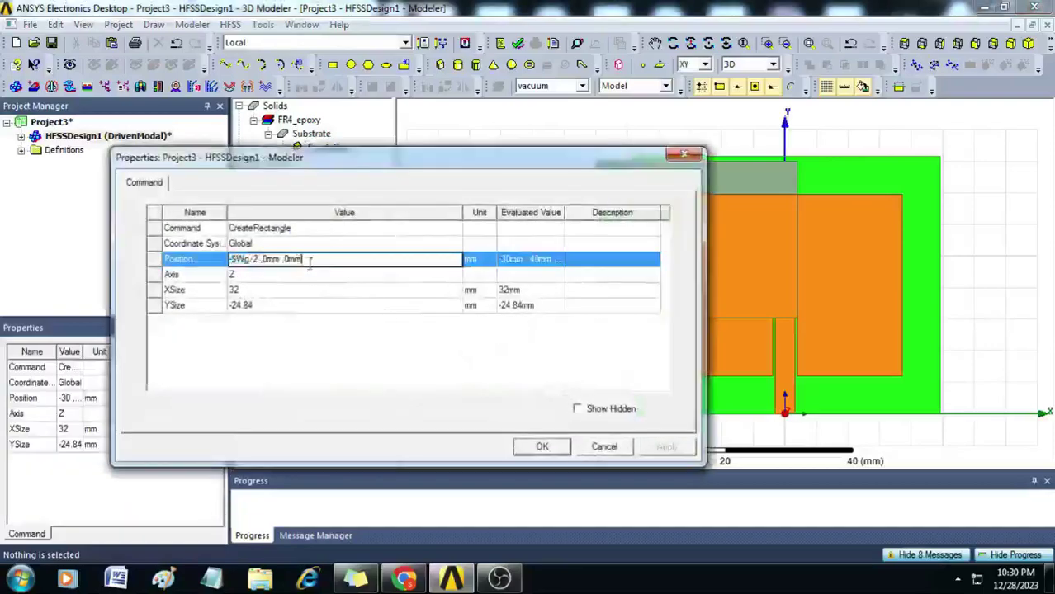
pyautogui.click(541, 446)
# Rename the rectangle to GND and colour it orange.
pyautogui.doubleClick(314, 259)
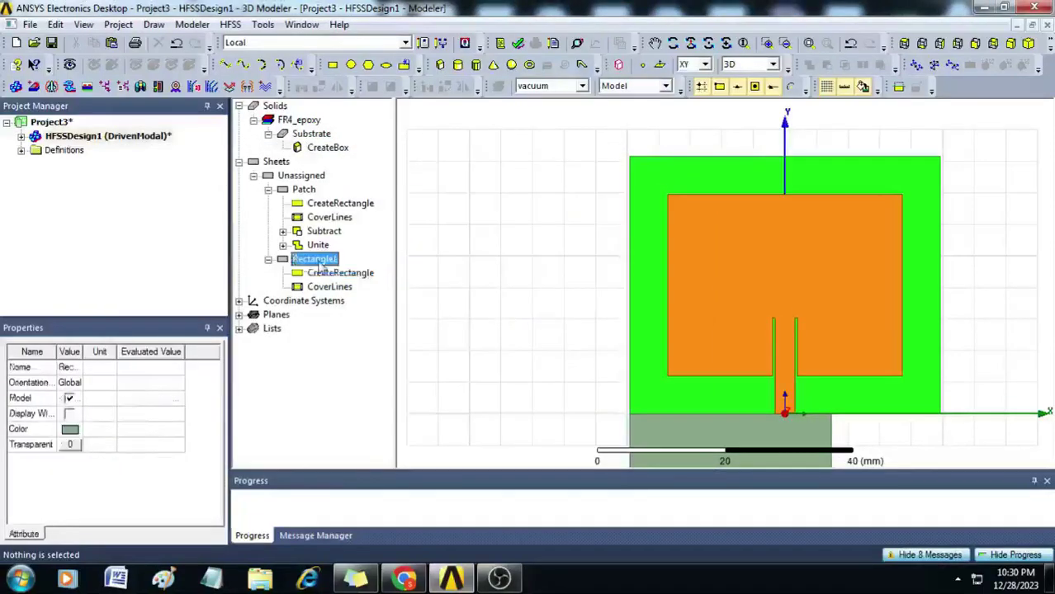
pyautogui.click(306, 228)
pyautogui.write('G')
pyautogui.press('Return')
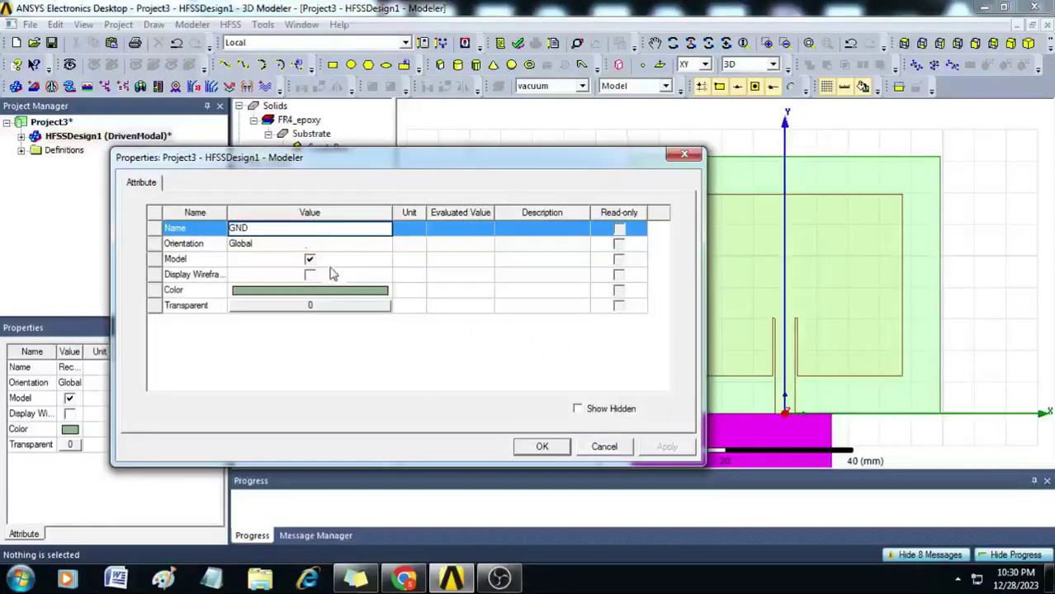
pyautogui.click(334, 290)
pyautogui.click(271, 277)
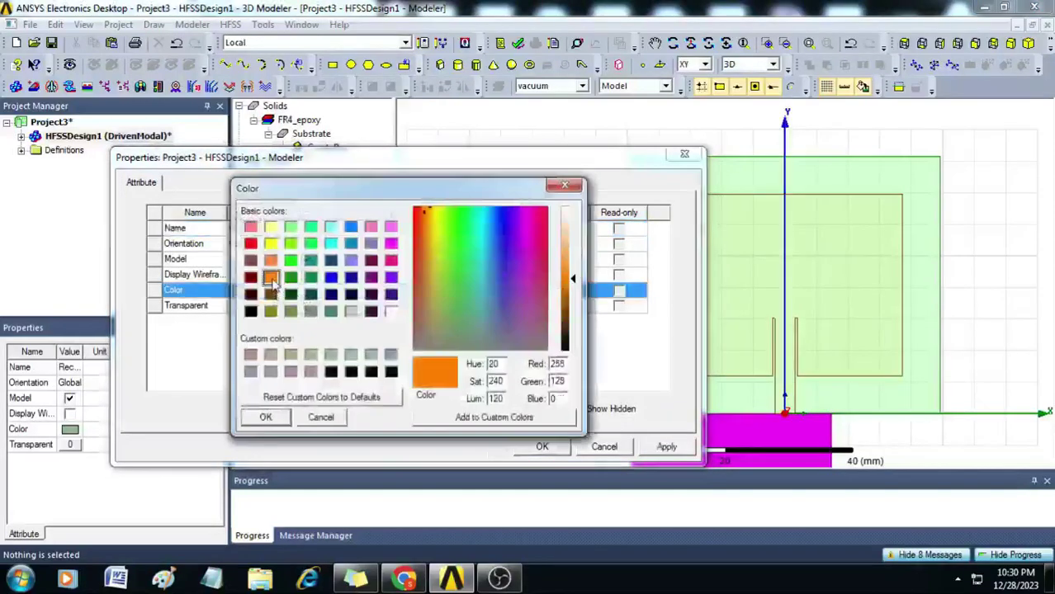
pyautogui.click(264, 417)
pyautogui.click(531, 448)
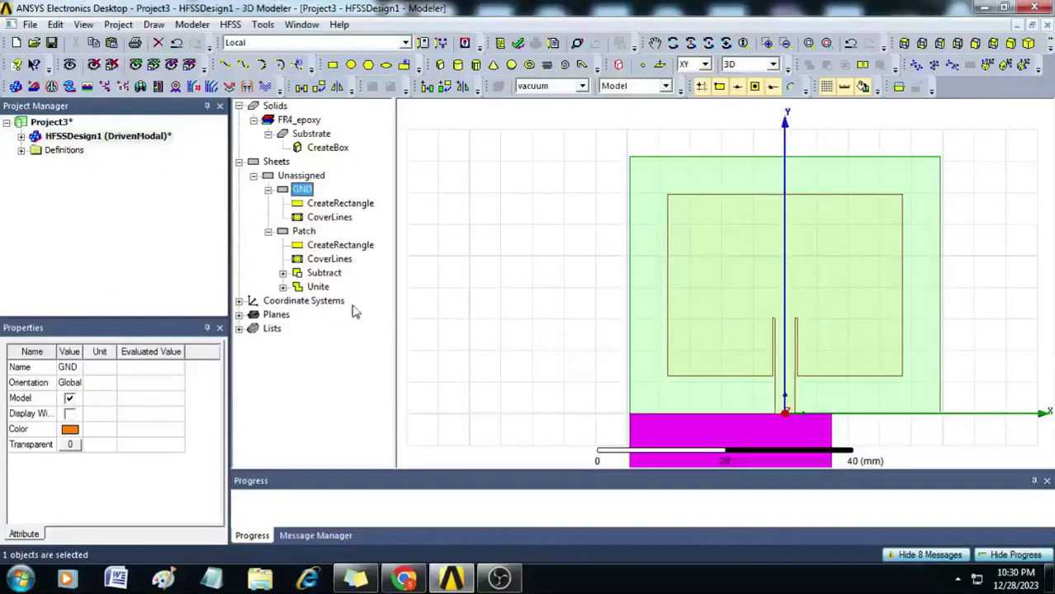
# Set GND's position to -$Wg/2, 0mm, -$h, with XSize $Wg and YSize $Lg.
pyautogui.doubleClick(338, 205)
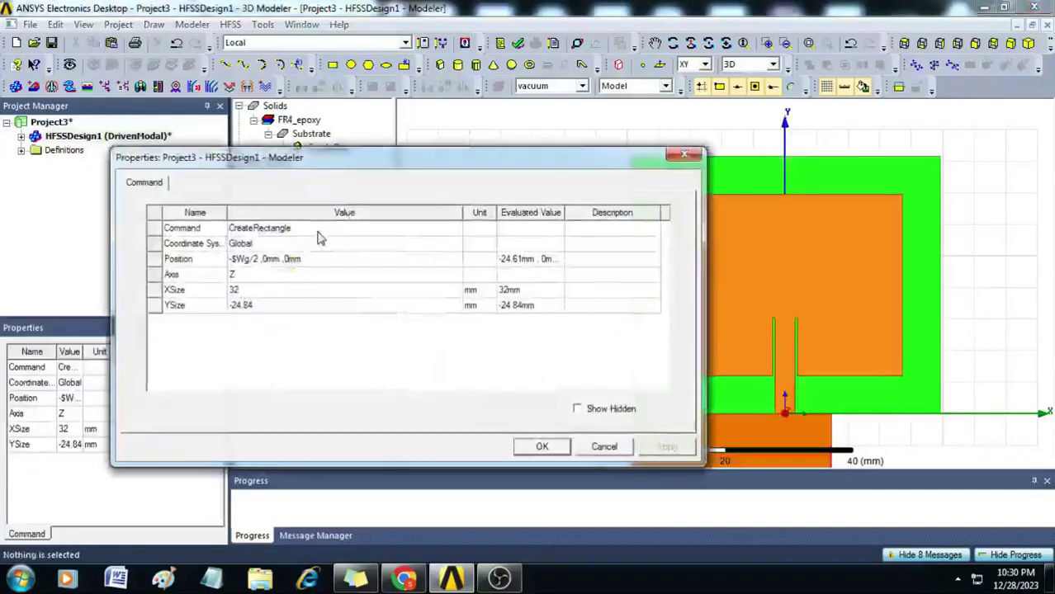
pyautogui.click(303, 259)
pyautogui.click(304, 259)
pyautogui.press('BackSpace')
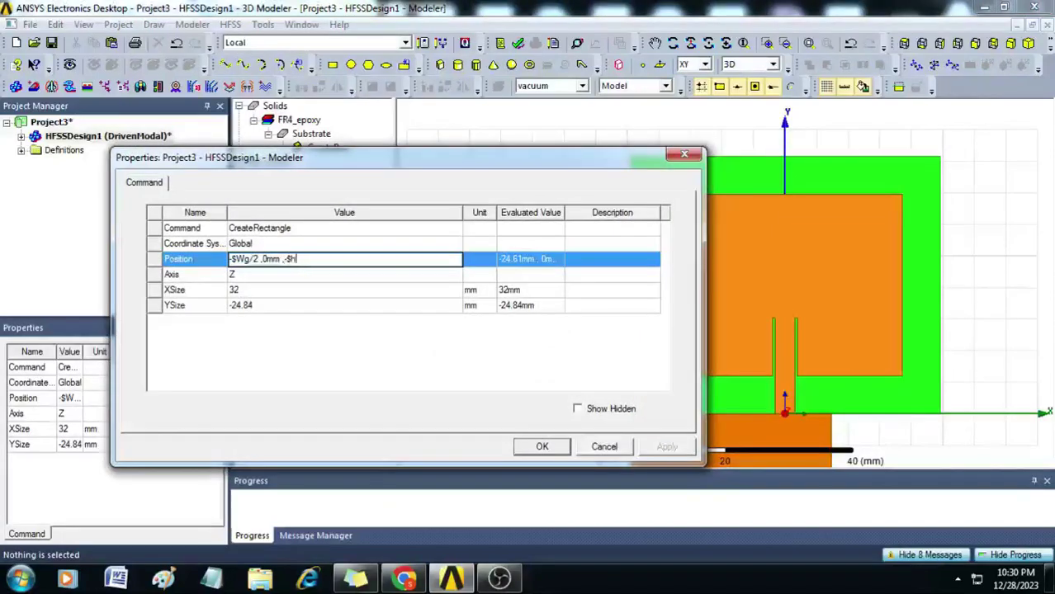
pyautogui.click(279, 292)
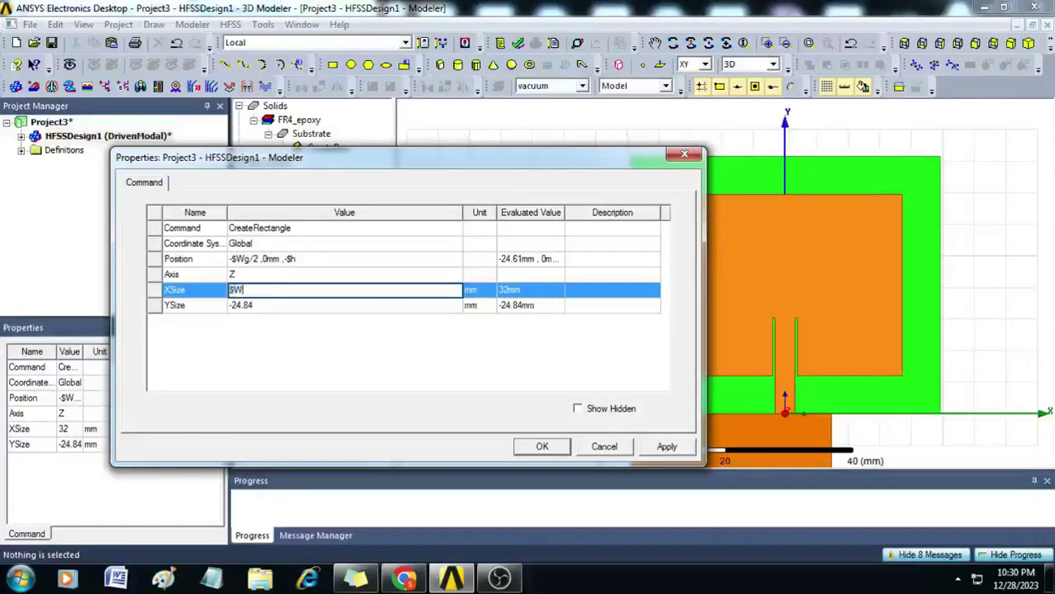
pyautogui.write('$Wg')
pyautogui.click(248, 307)
pyautogui.write('$')
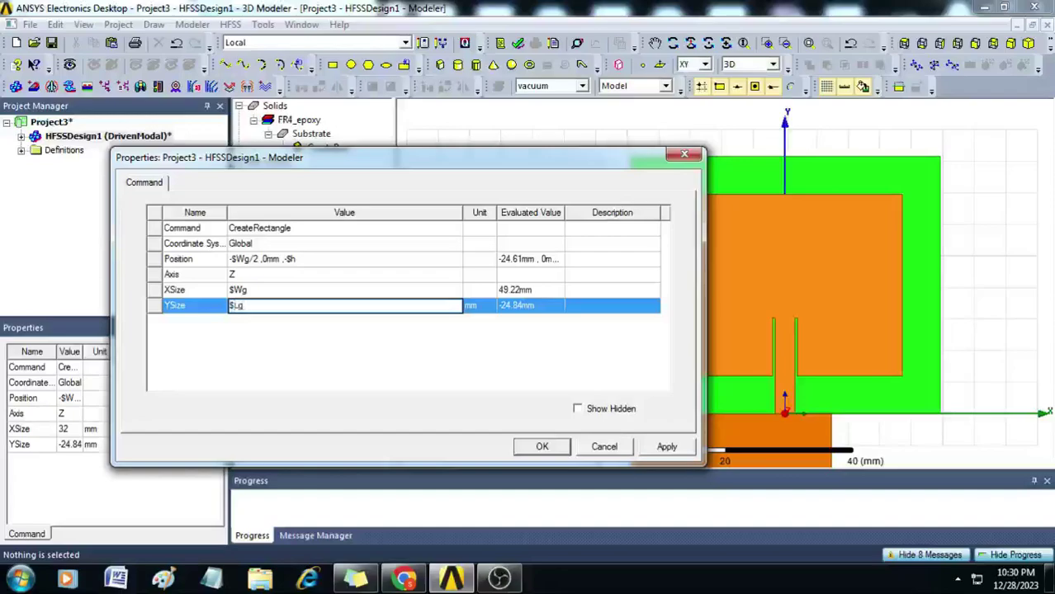
pyautogui.write('Lg')
pyautogui.click(538, 449)
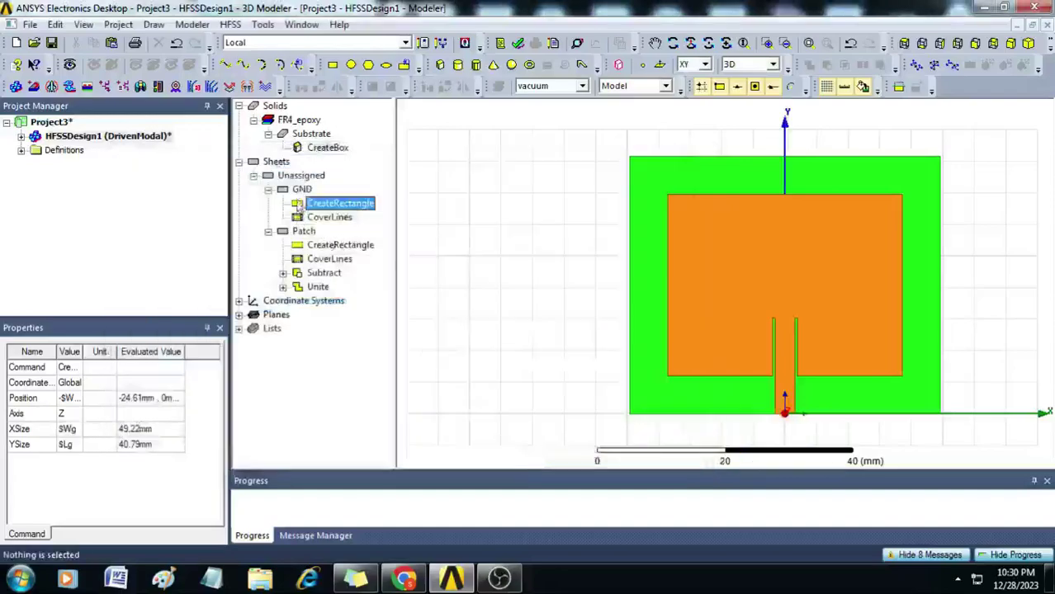
pyautogui.click(302, 190)
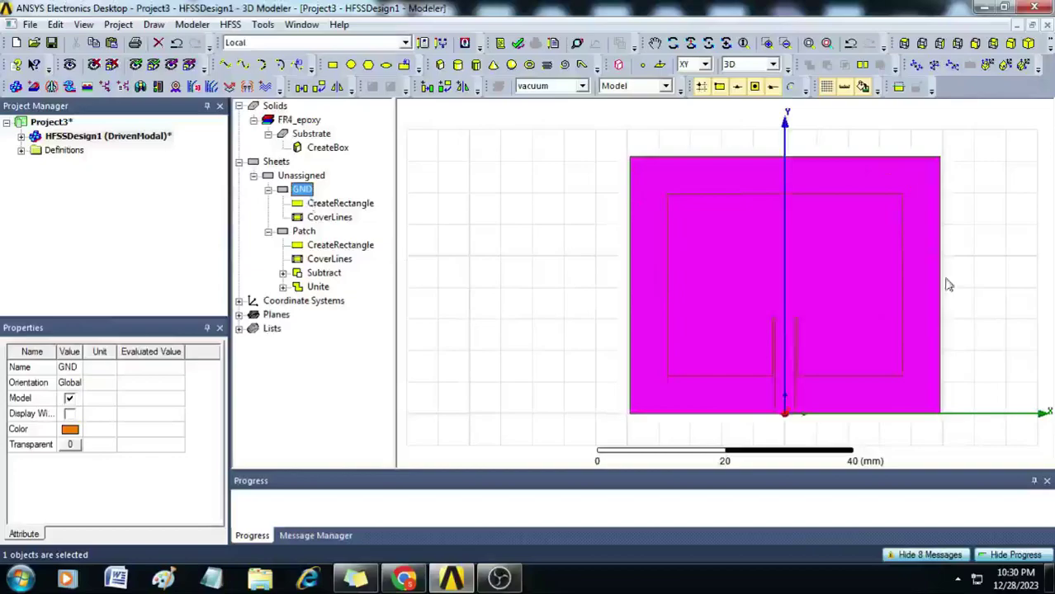
# View the antenna edge-on, set the drawing plane to ZX, and start a rectangle at the feed edge.
pyautogui.click(513, 252)
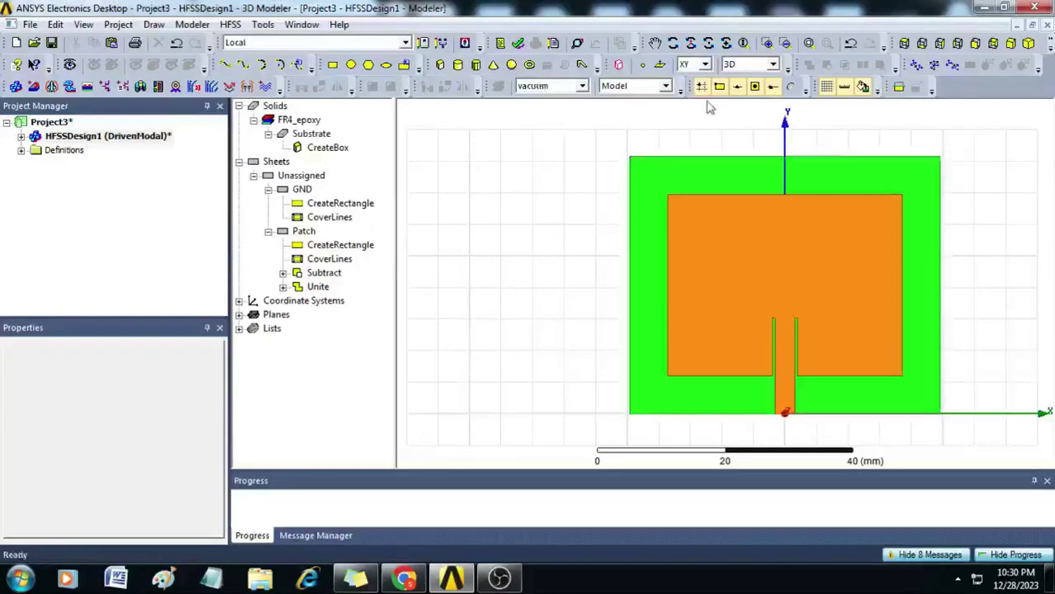
pyautogui.click(692, 48)
pyautogui.moveTo(782, 345)
pyautogui.mouseDown()
pyautogui.moveTo(780, 379)
pyautogui.moveTo(776, 343)
pyautogui.mouseUp()
pyautogui.scroll(5, 785, 421)
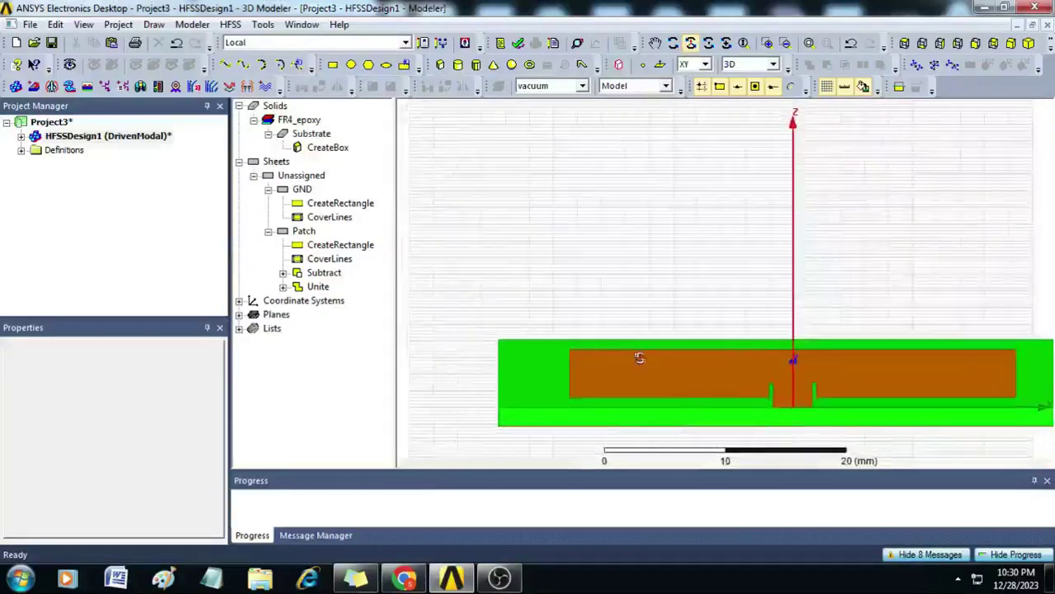
pyautogui.click(706, 65)
pyautogui.click(709, 101)
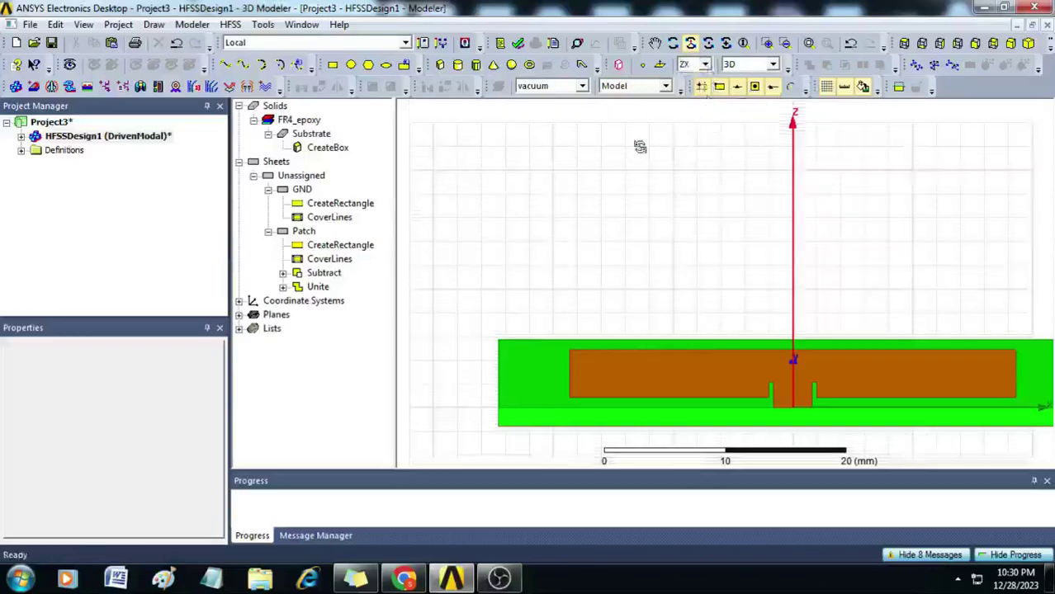
pyautogui.click(333, 65)
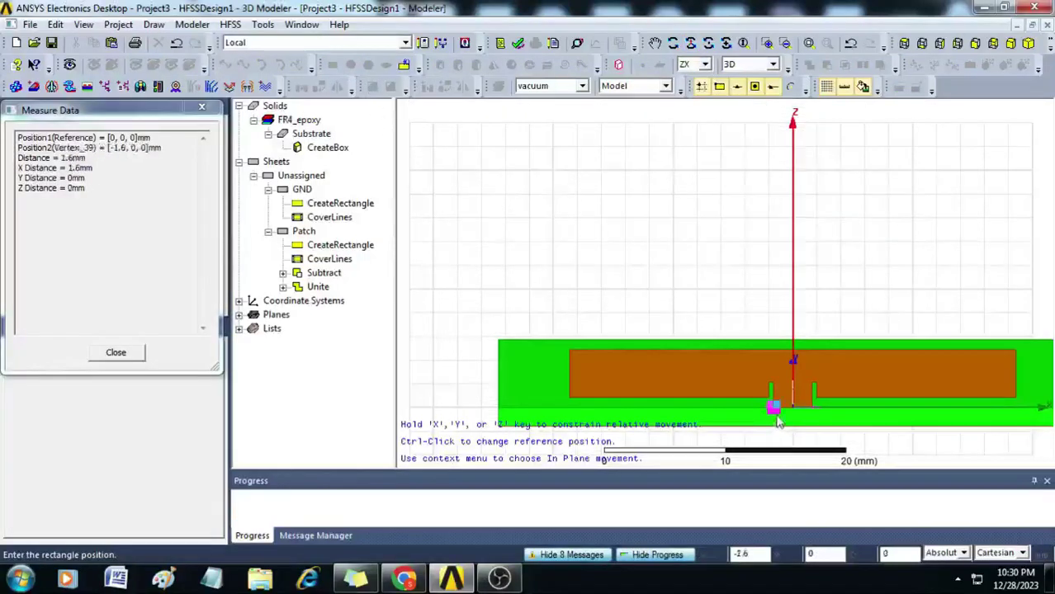
pyautogui.click(773, 408)
# Finish the ZX-plane rectangle below the feed end and rename it Excite, keeping its colour.
pyautogui.click(817, 431)
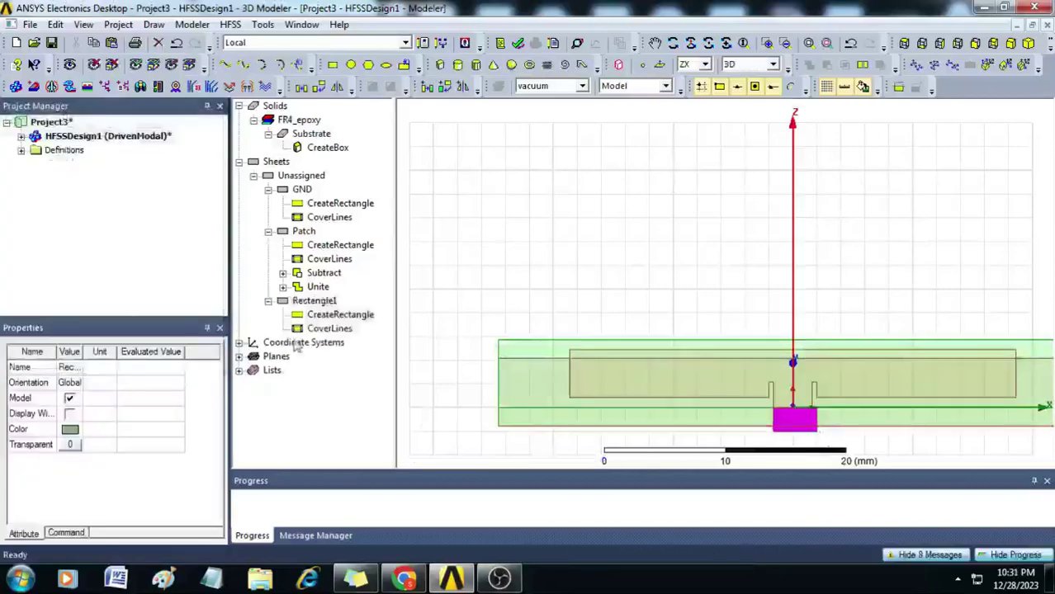
pyautogui.doubleClick(313, 301)
pyautogui.click(301, 228)
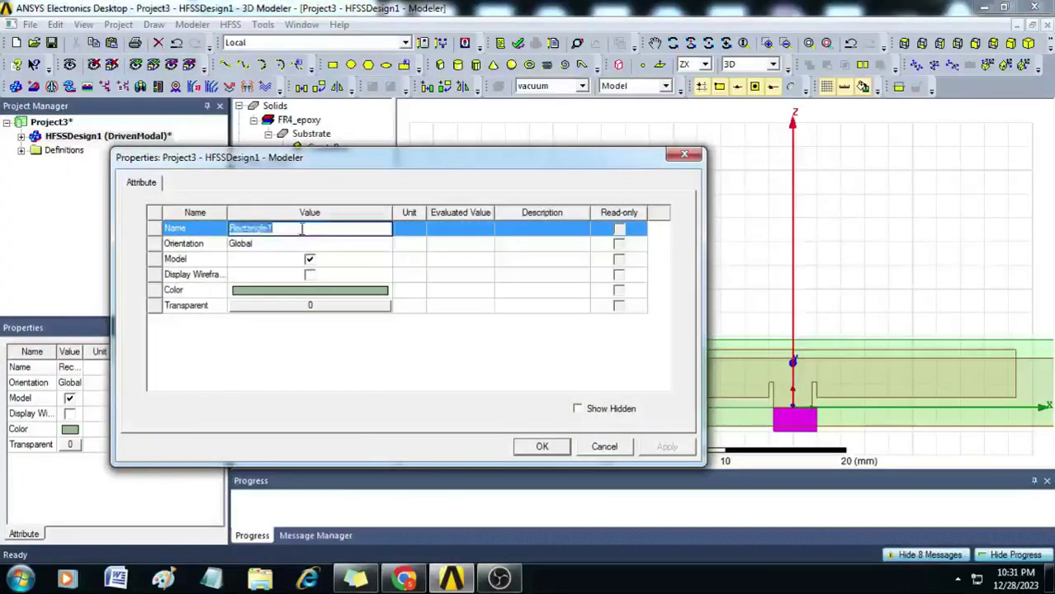
pyautogui.write('Excite')
pyautogui.click(309, 289)
pyautogui.click(564, 187)
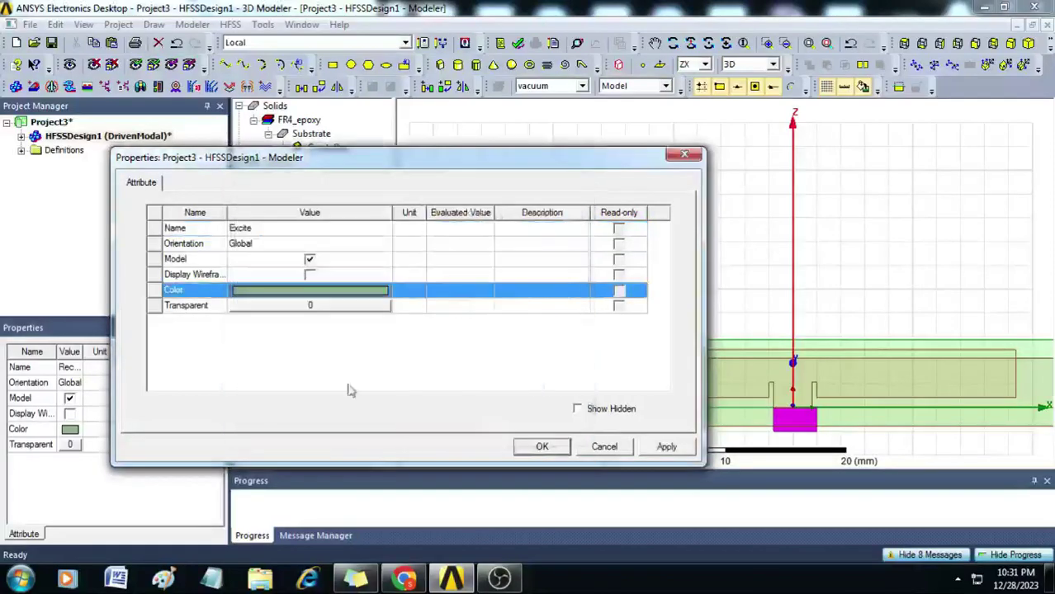
pyautogui.click(563, 453)
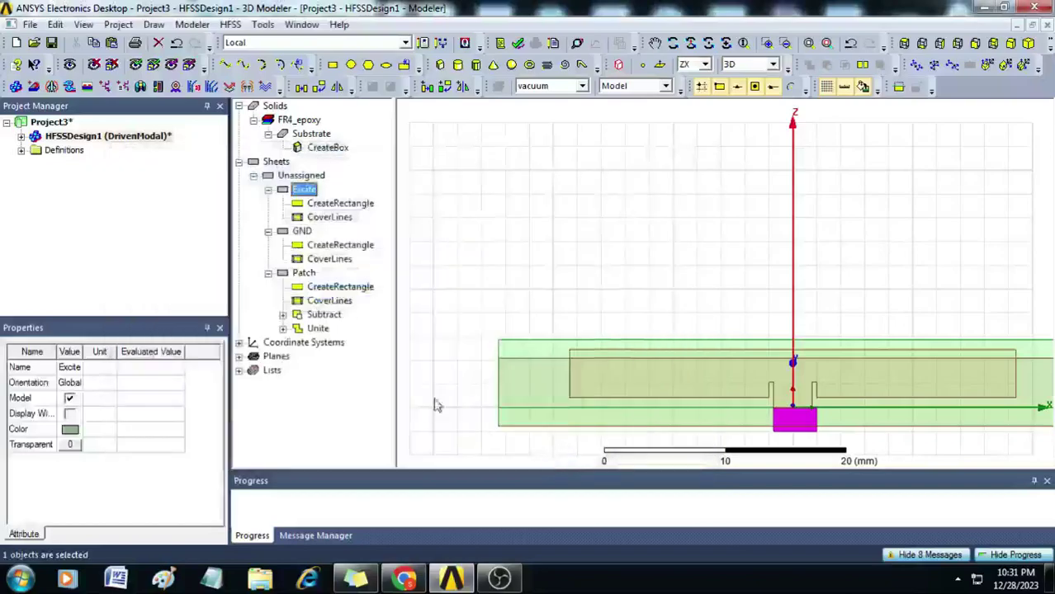
# Set the Excite rectangle to position -$Wf/2,0,0 with XSize $Wf and ZSize -$h.
pyautogui.doubleClick(339, 205)
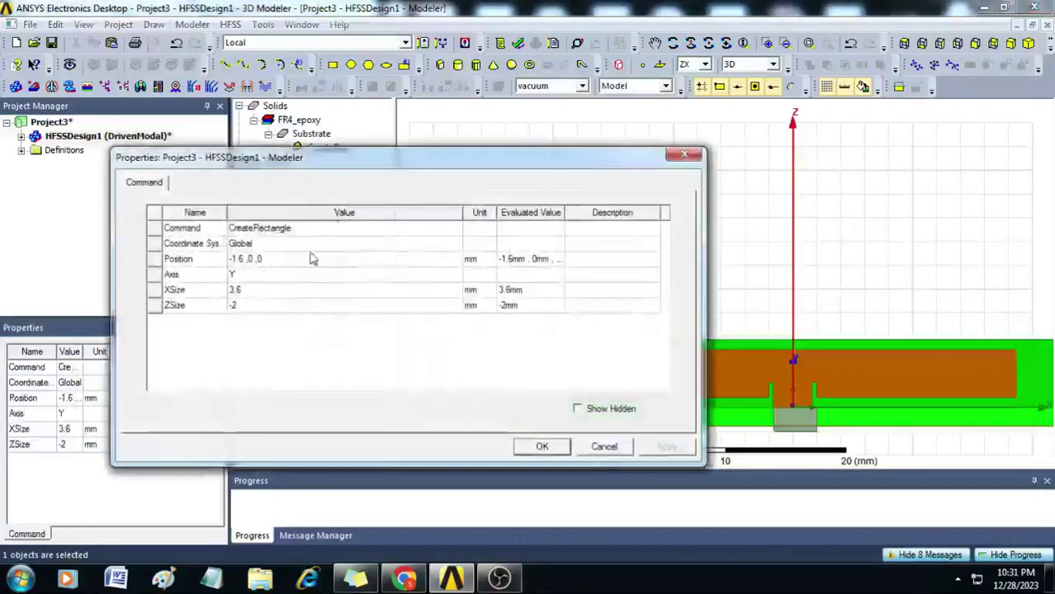
pyautogui.click(300, 260)
pyautogui.press('BackSpace')
pyautogui.write('-$Wf/2')
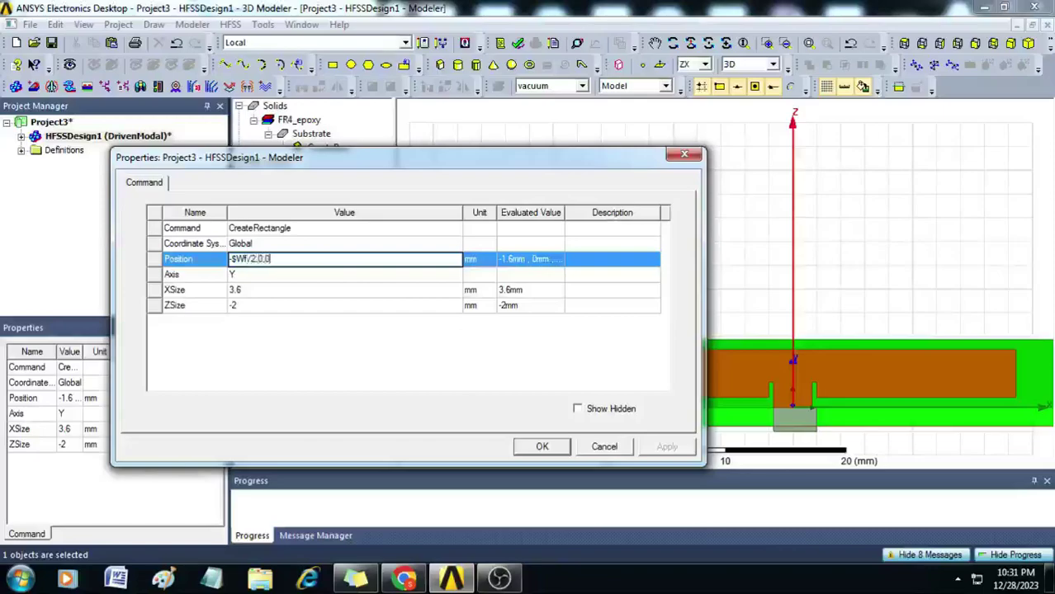
pyautogui.click(273, 289)
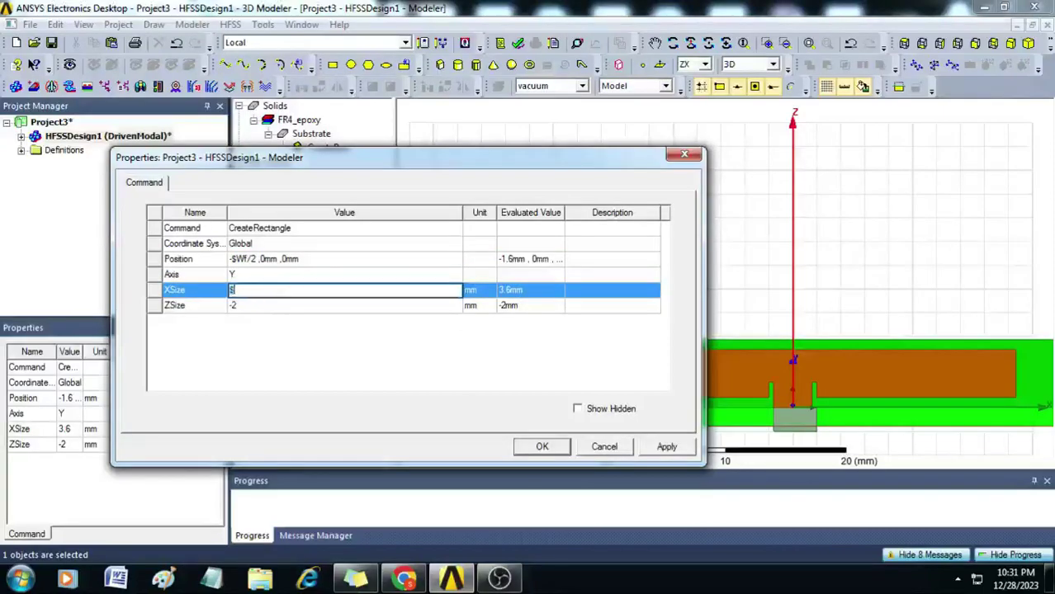
pyautogui.click(274, 306)
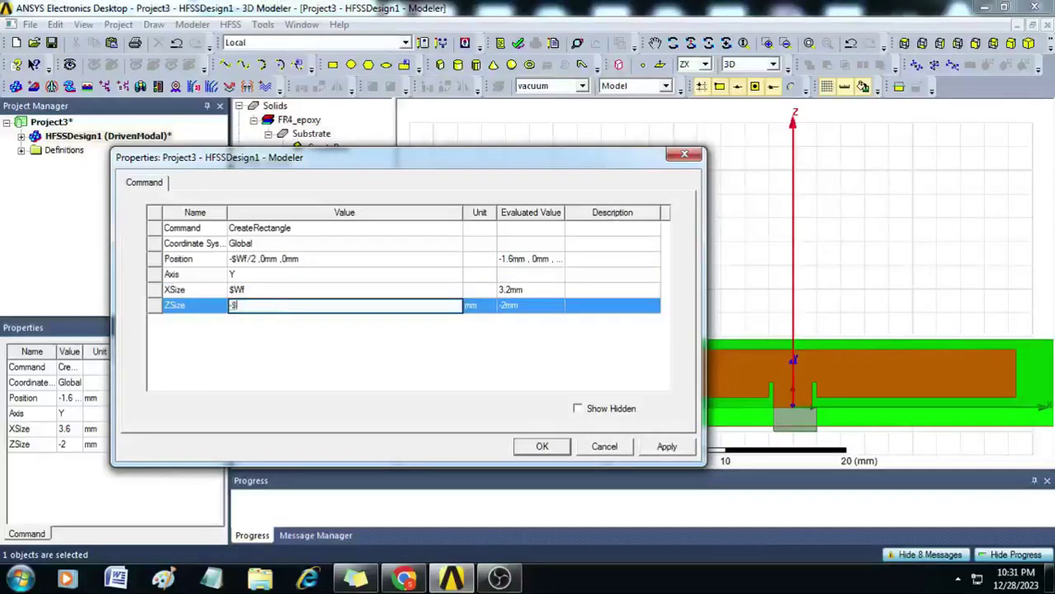
pyautogui.click(528, 446)
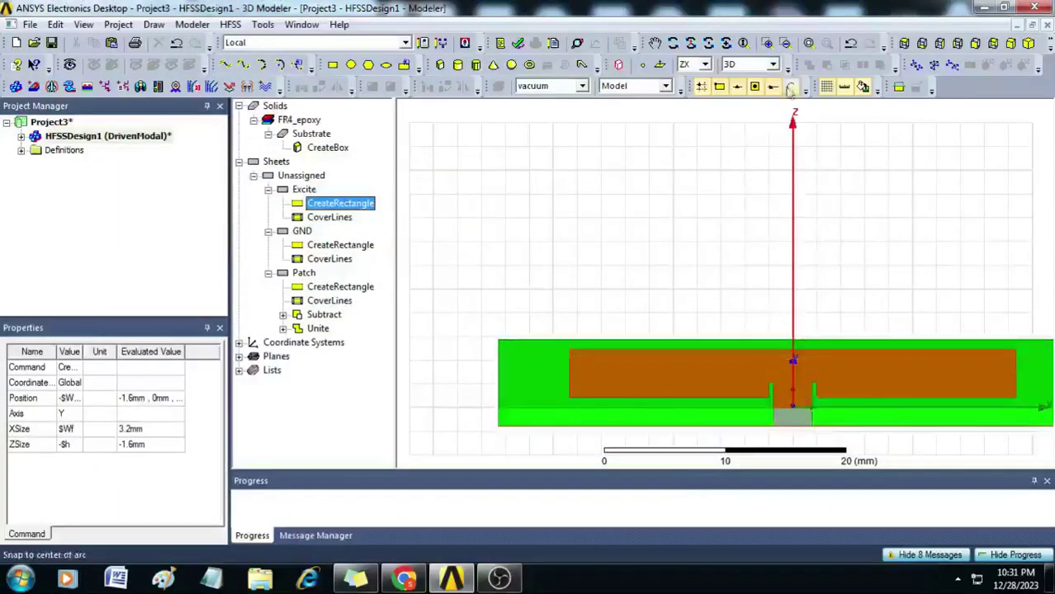
# Rotate the view and select the Excite sheet in the model tree.
pyautogui.click(690, 43)
pyautogui.moveTo(799, 412)
pyautogui.mouseDown()
pyautogui.moveTo(784, 425)
pyautogui.moveTo(798, 407)
pyautogui.mouseUp()
pyautogui.scroll(-2, 798, 407)
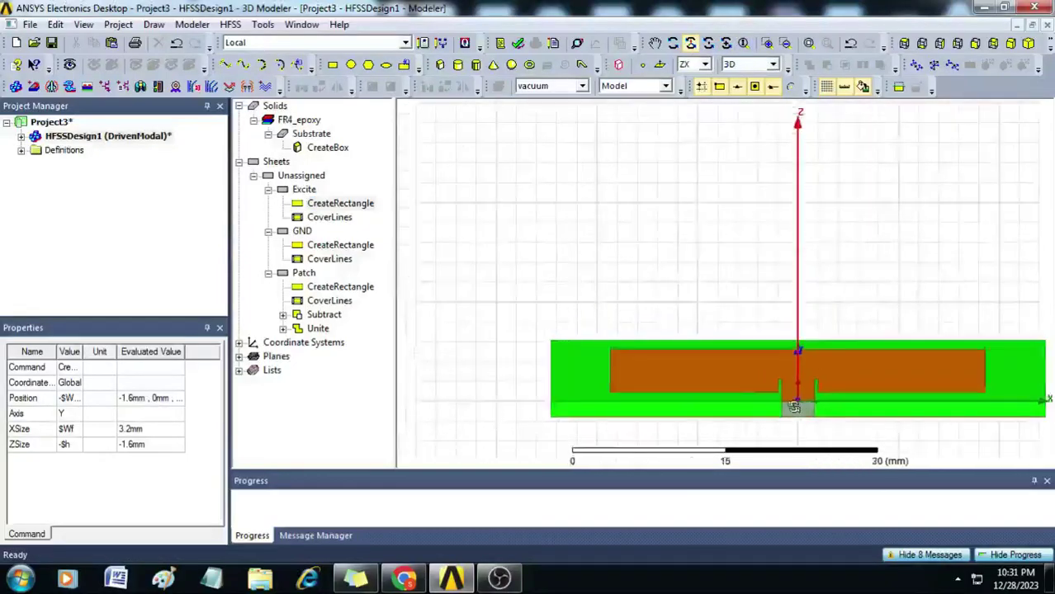
pyautogui.click(305, 190)
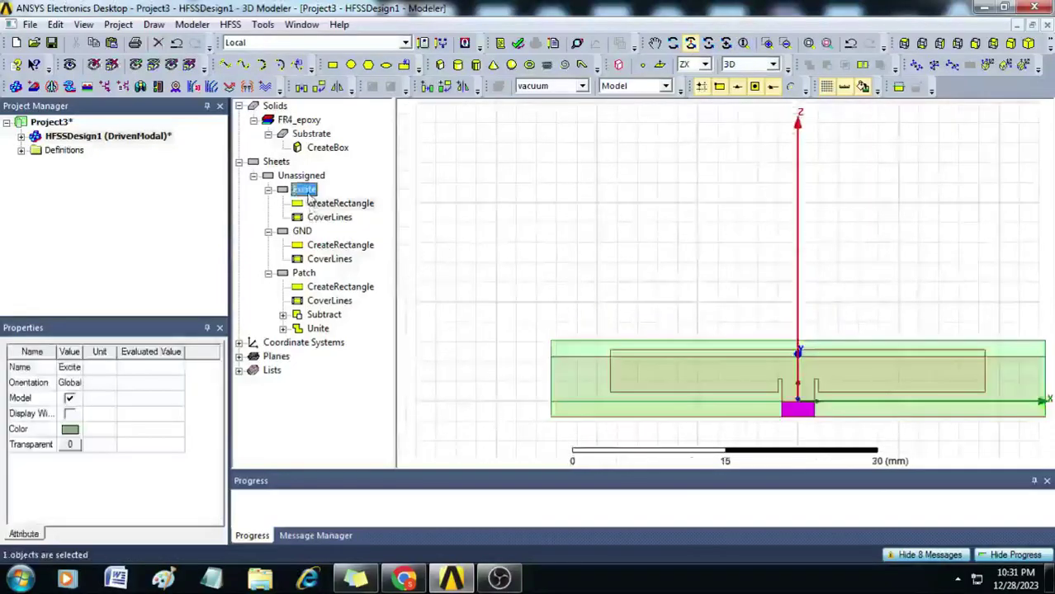
pyautogui.click(269, 191)
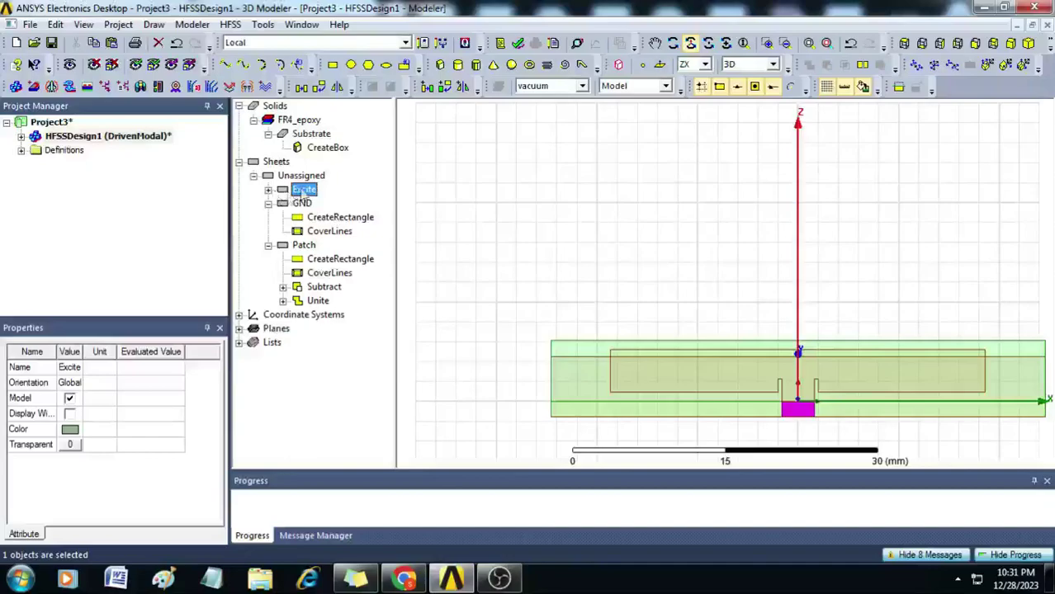
# Assign the Excite sheet as a lumped port, keeping the 50 ohm impedance.
pyautogui.rightClick(302, 192)
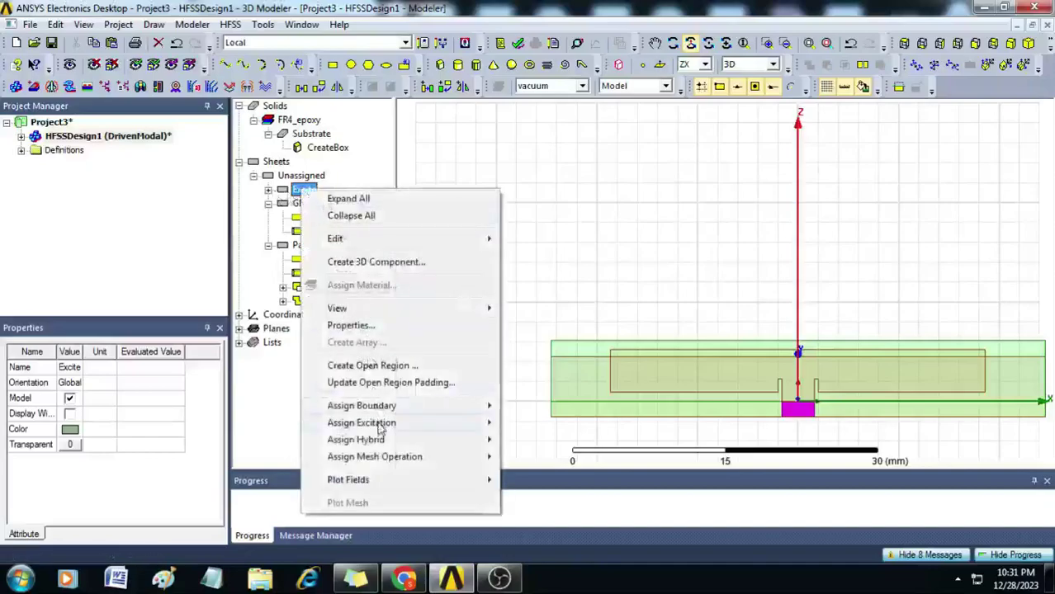
pyautogui.moveTo(397, 428)
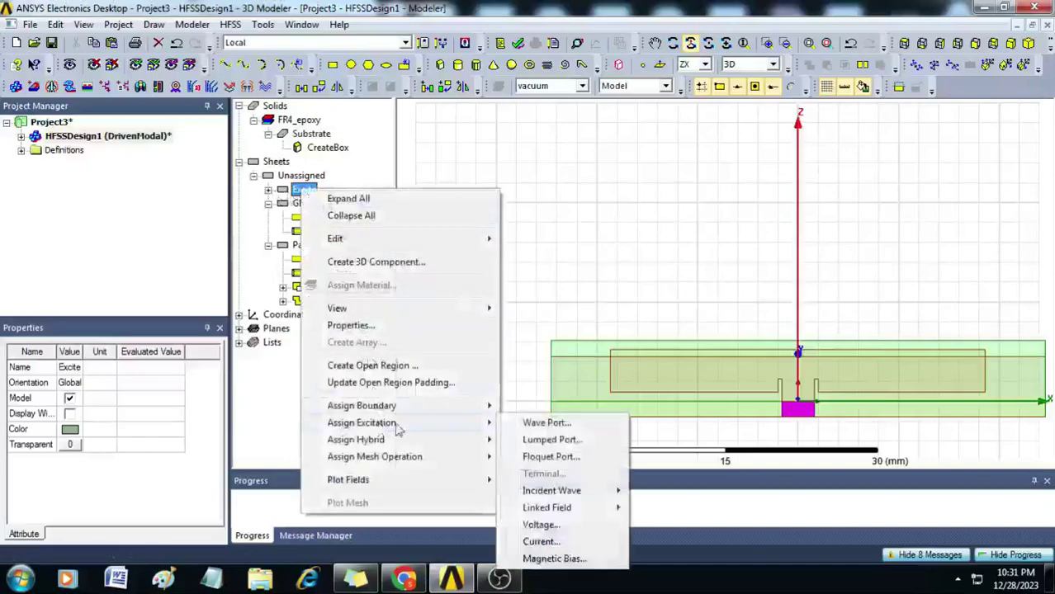
pyautogui.click(550, 441)
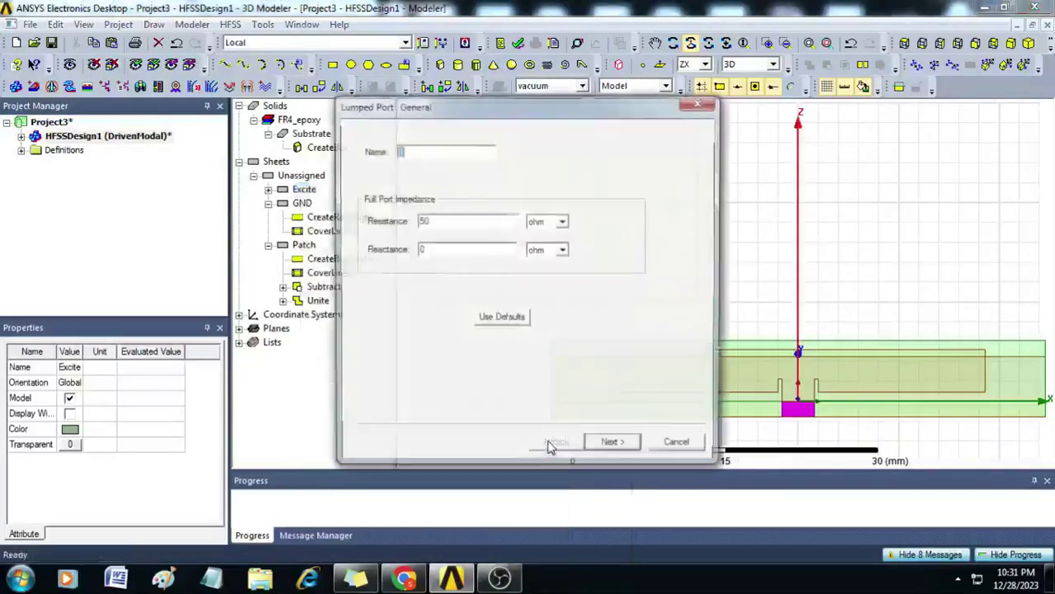
pyautogui.click(612, 446)
# Draw the port's integration line from the substrate bottom edge up to the feed, then finish.
pyautogui.click(475, 193)
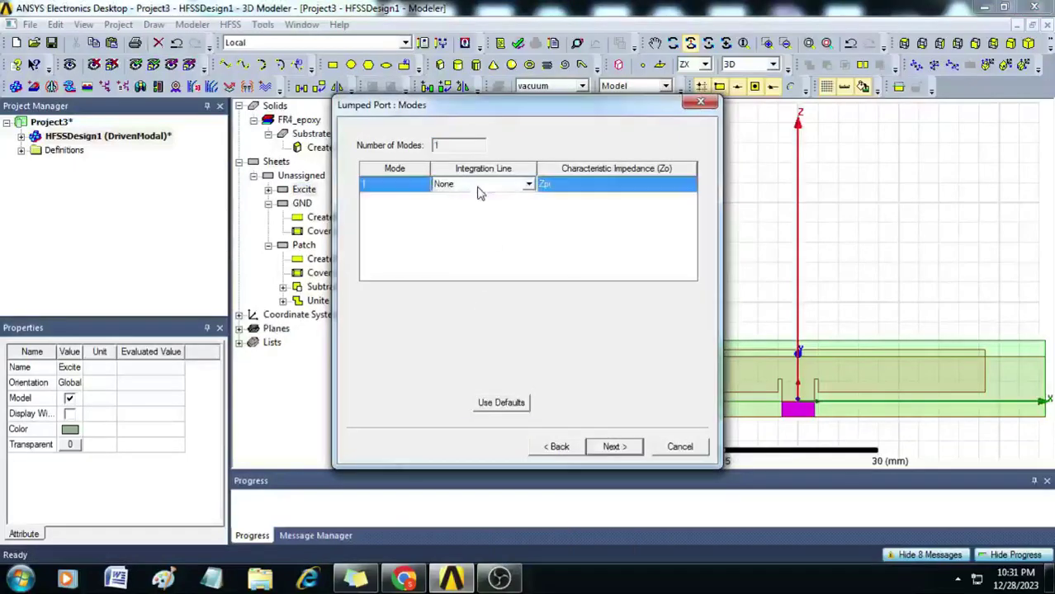
pyautogui.click(476, 189)
pyautogui.click(477, 208)
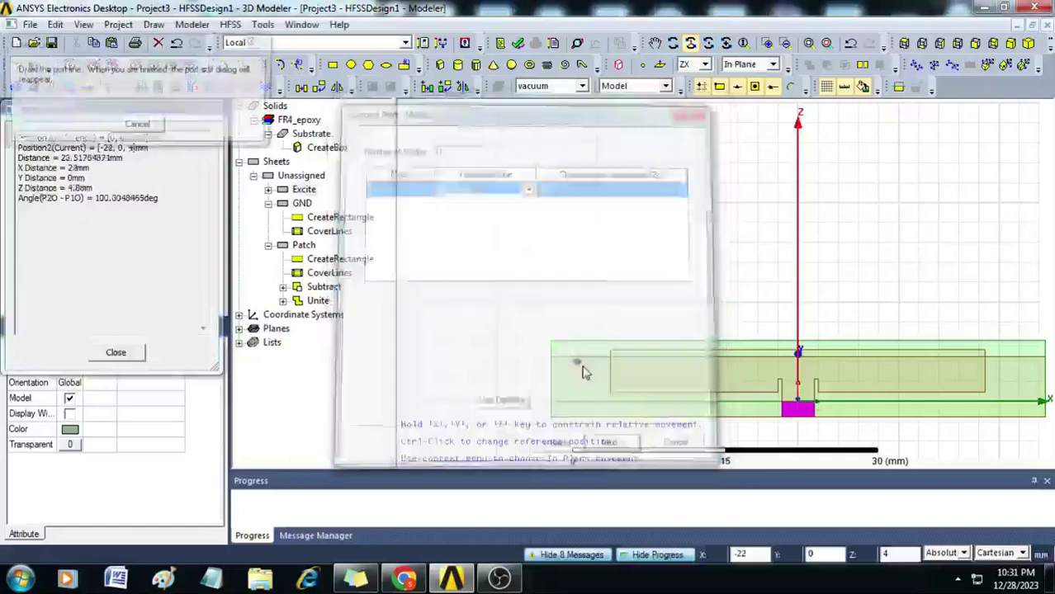
pyautogui.scroll(3, 796, 429)
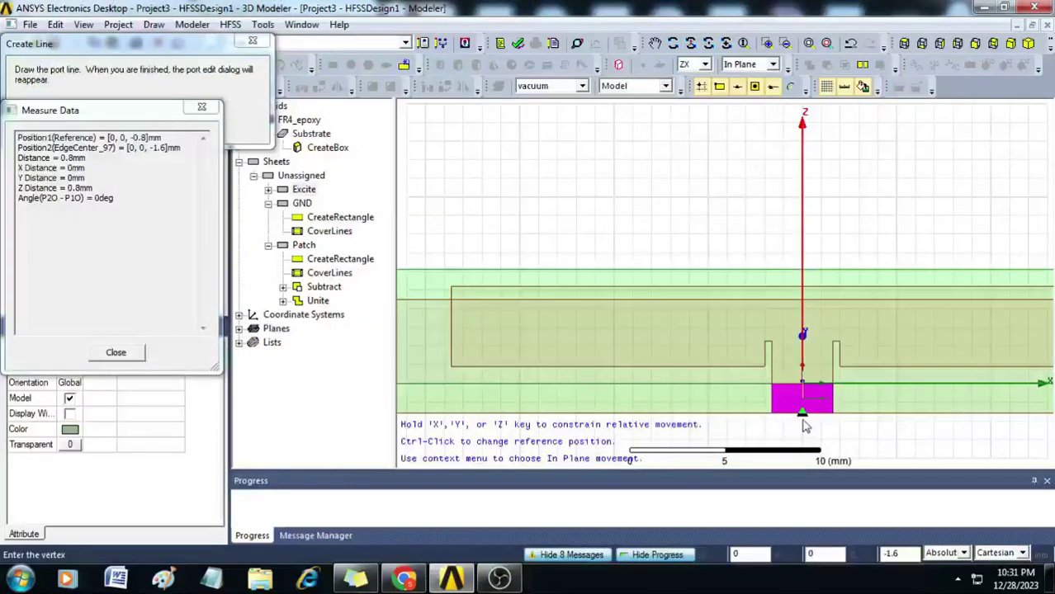
pyautogui.click(805, 422)
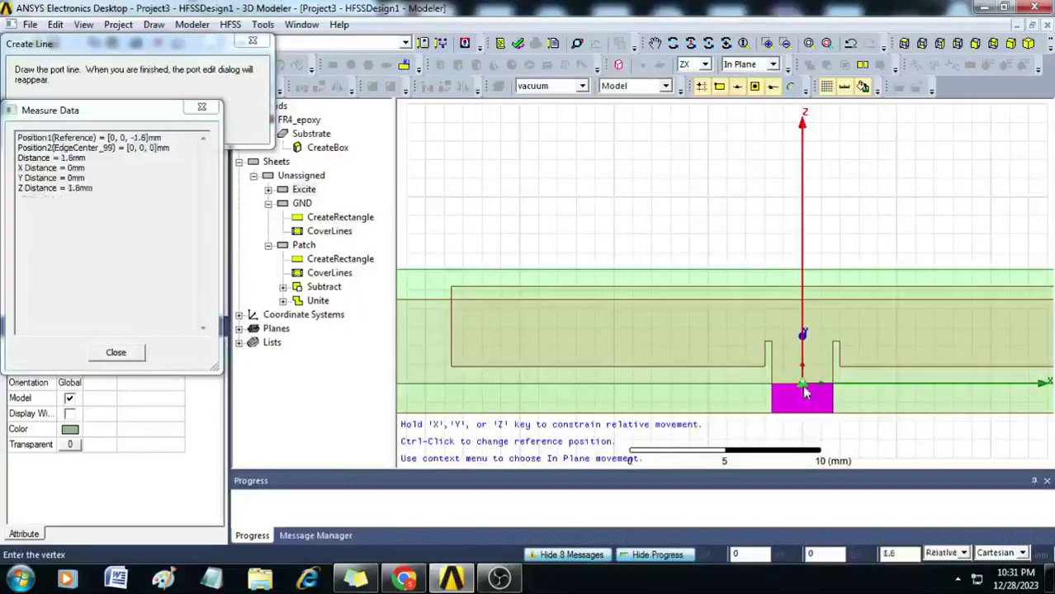
pyautogui.click(805, 393)
pyautogui.click(614, 447)
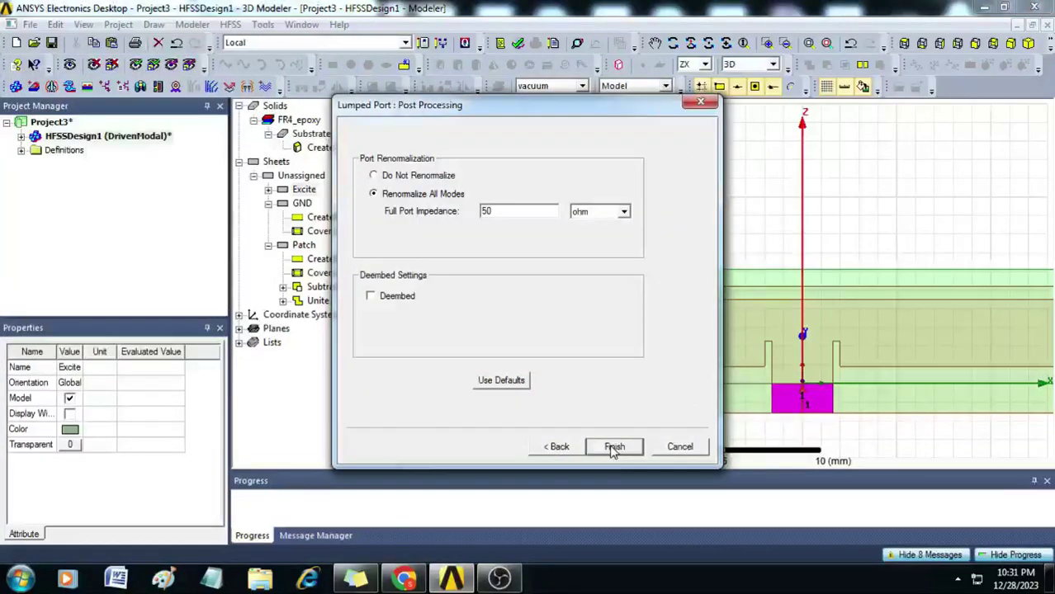
pyautogui.click(613, 447)
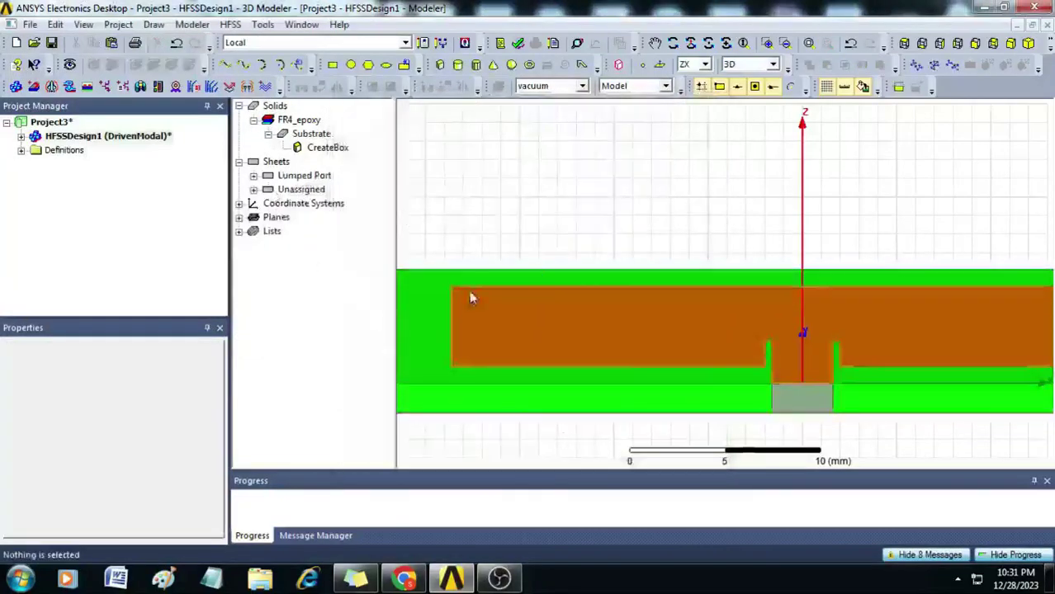
# Expand the design's Excitations to check port 1's settings.
pyautogui.click(21, 137)
pyautogui.click(36, 191)
pyautogui.click(74, 206)
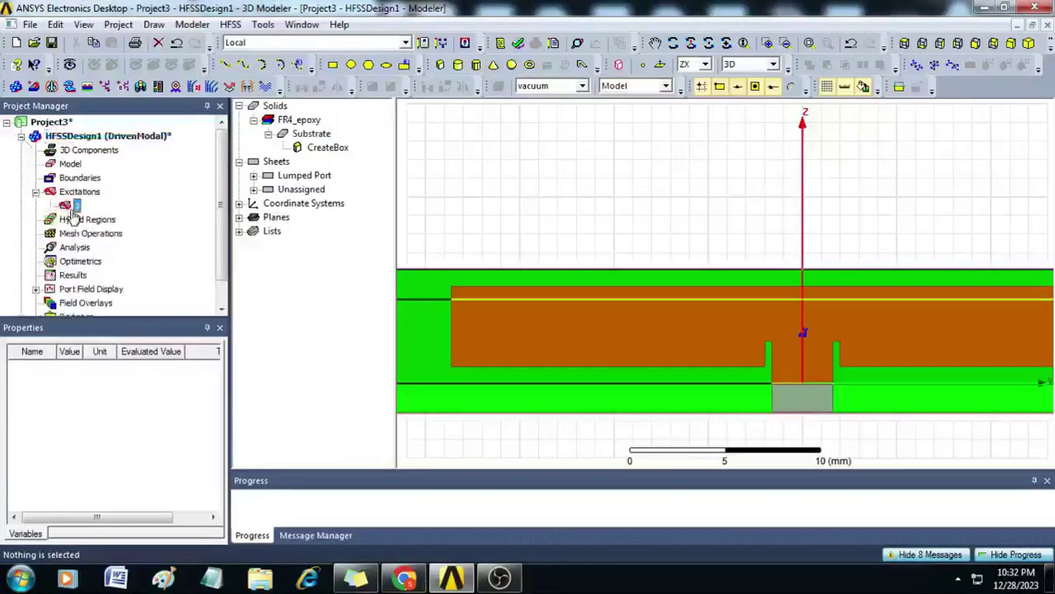
pyautogui.click(35, 192)
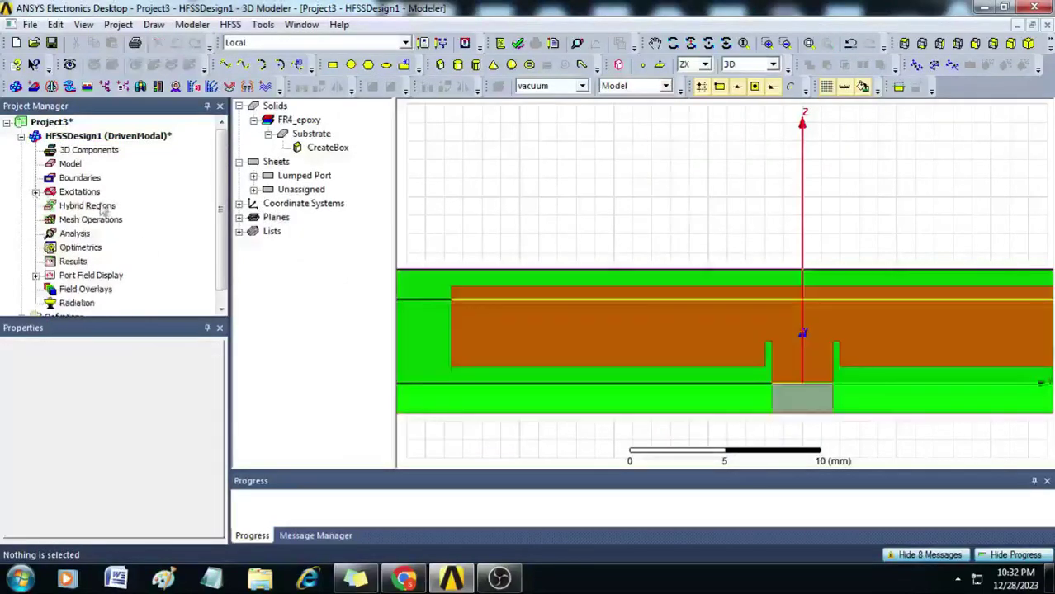
# Assign a Perfect E boundary to the GND sheet under Unassigned.
pyautogui.click(254, 189)
pyautogui.doubleClick(295, 204)
pyautogui.click(268, 217)
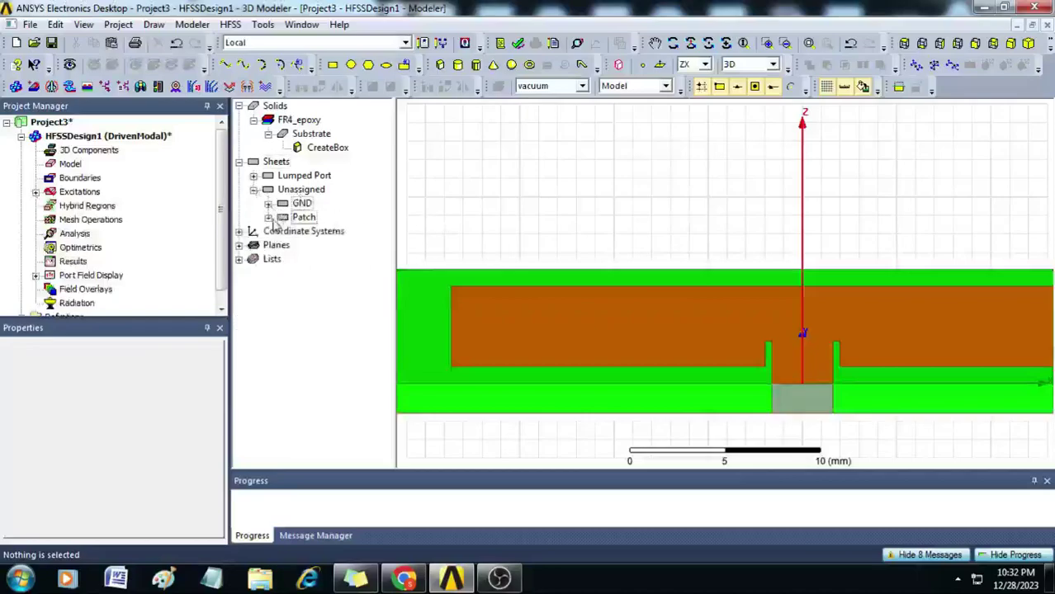
pyautogui.click(298, 205)
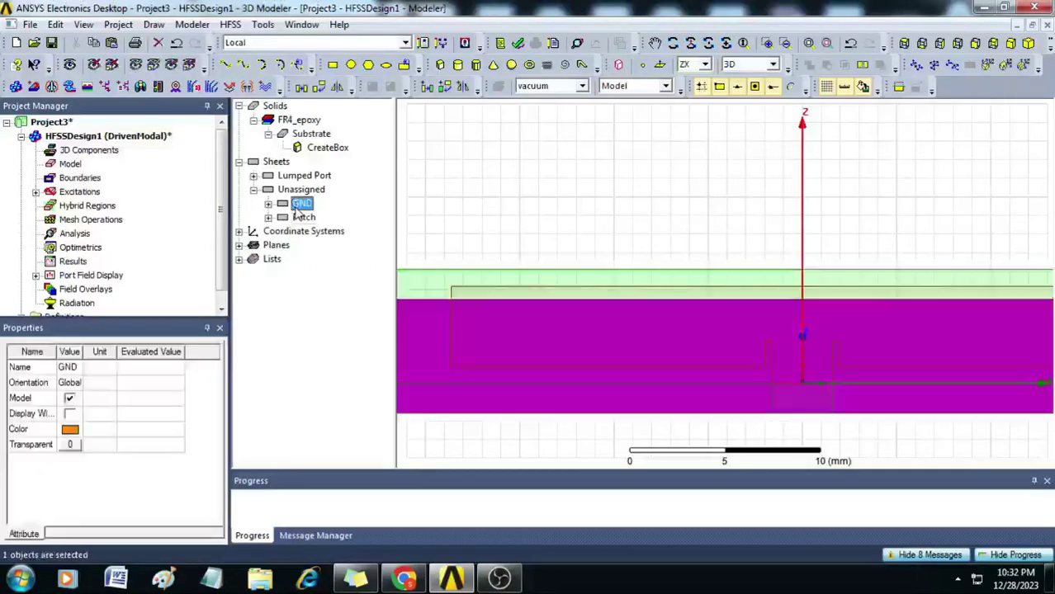
pyautogui.rightClick(294, 209)
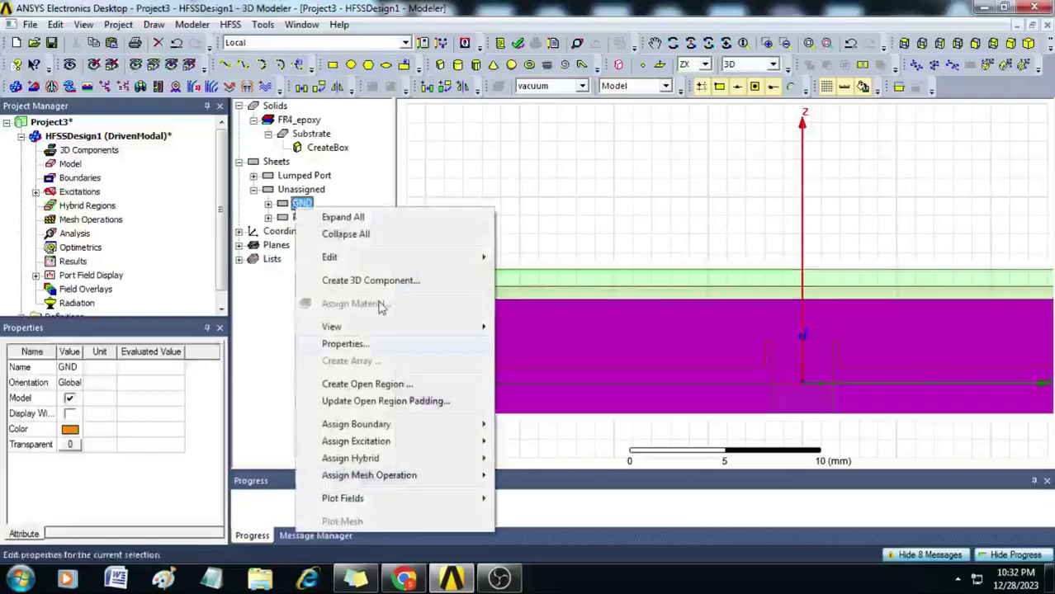
pyautogui.moveTo(402, 432)
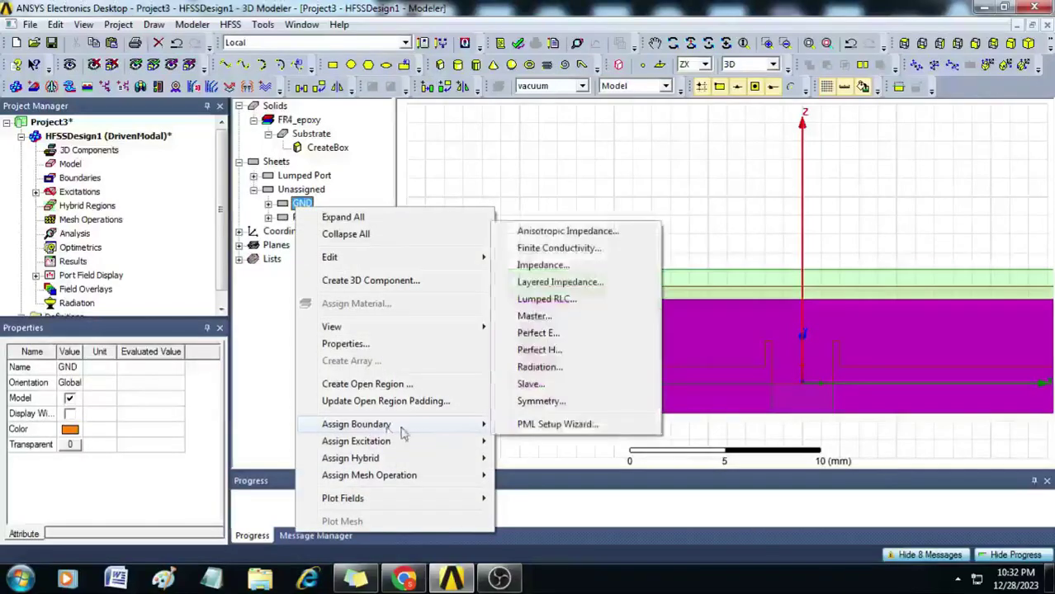
pyautogui.click(543, 334)
pyautogui.click(469, 405)
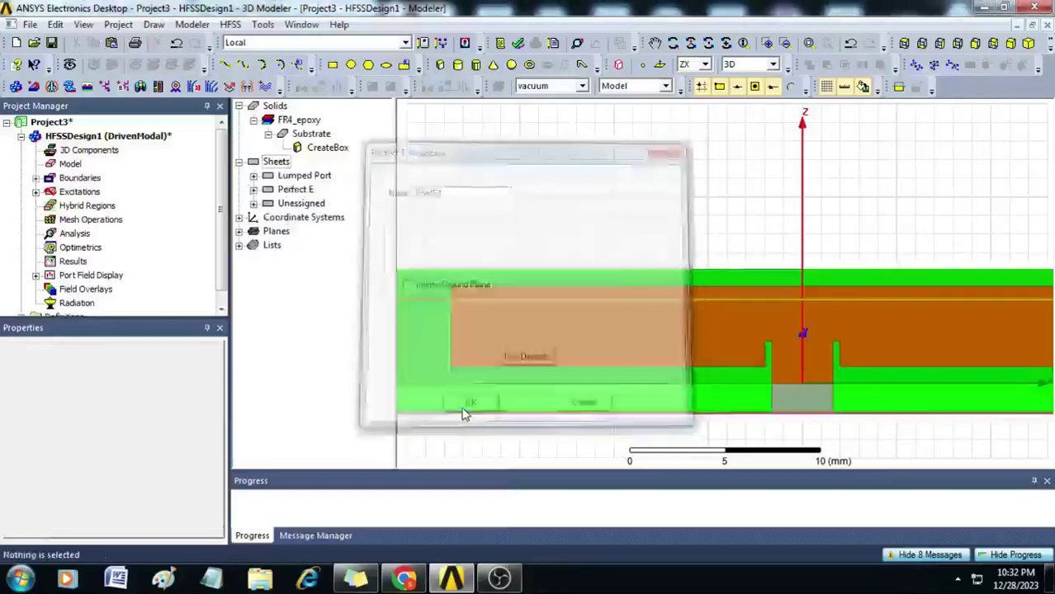
# Check that PerfE1 is listed under Boundaries, then clear the selection.
pyautogui.click(36, 178)
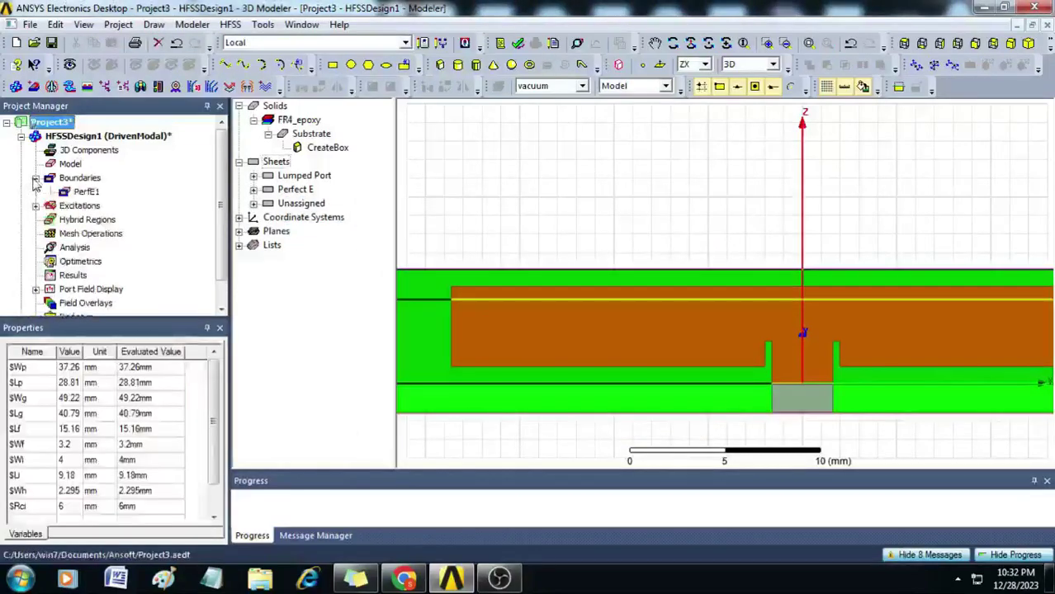
pyautogui.click(82, 191)
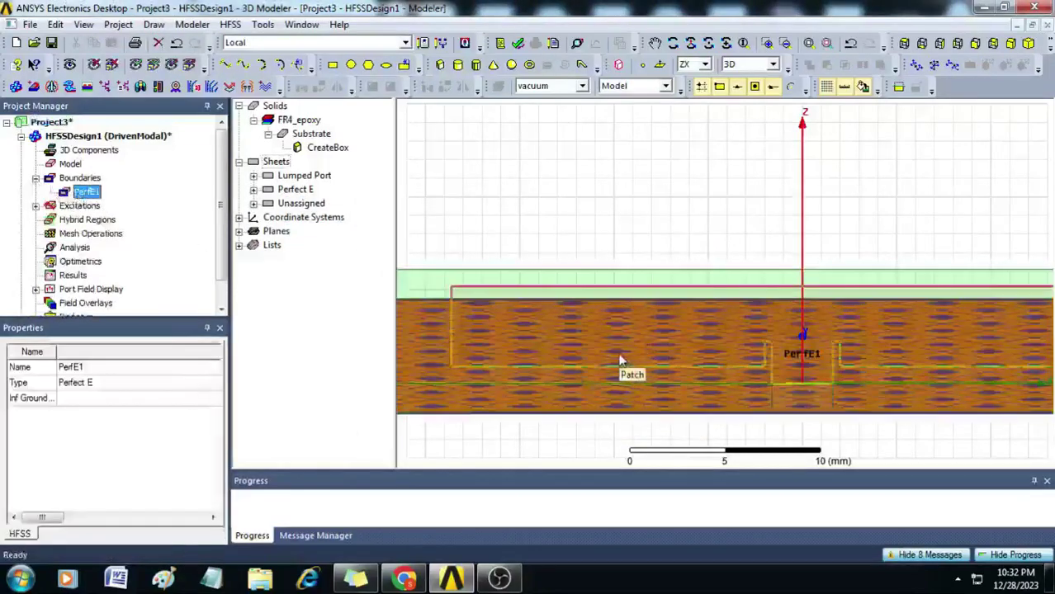
pyautogui.click(670, 214)
pyautogui.scroll(-3, 670, 215)
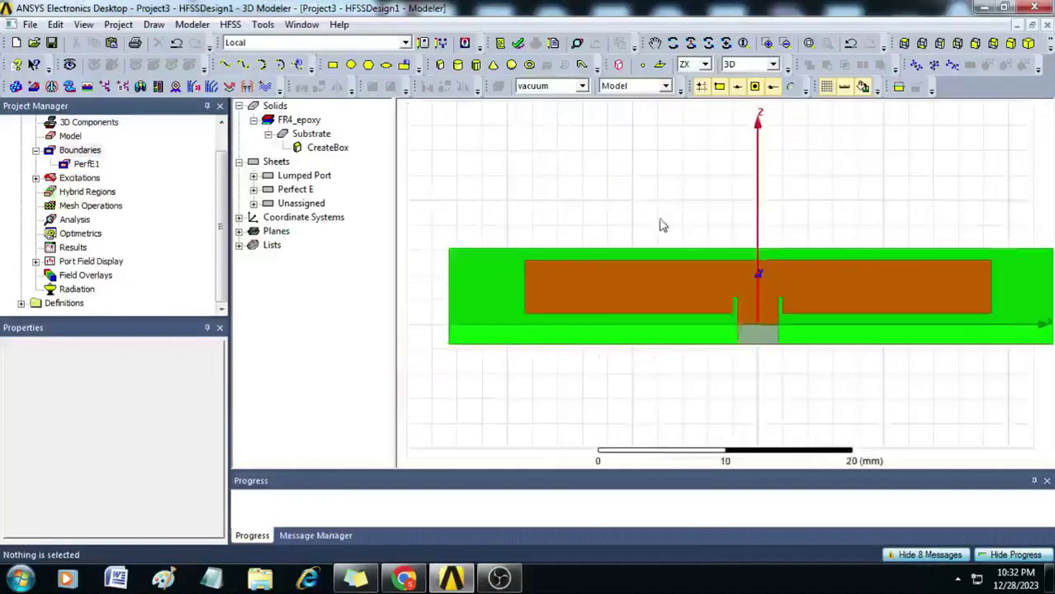
pyautogui.click(254, 203)
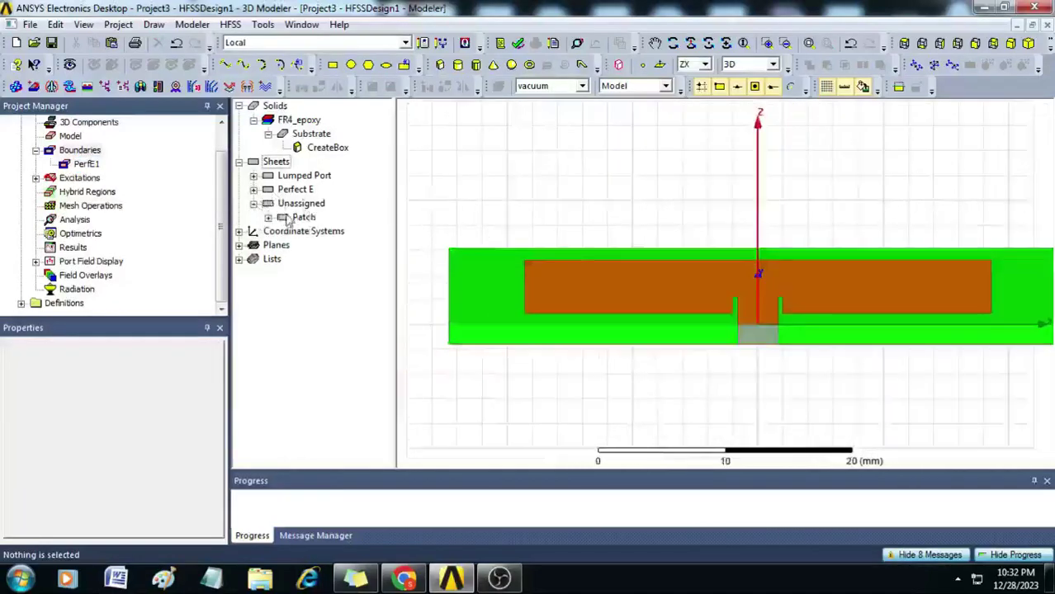
pyautogui.click(302, 217)
pyautogui.rightClick(297, 219)
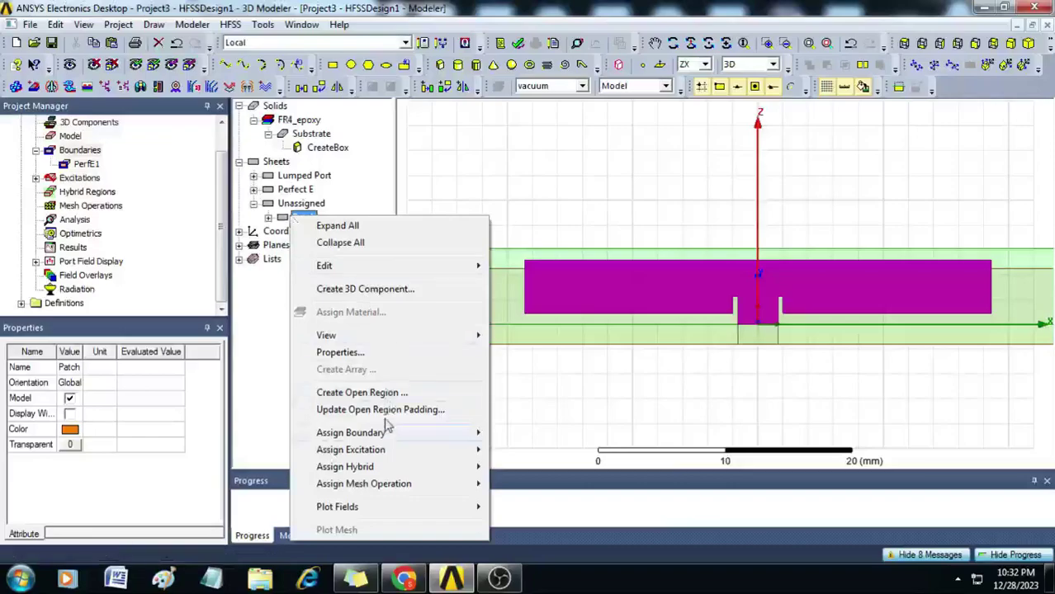
pyautogui.moveTo(406, 437)
pyautogui.click(535, 341)
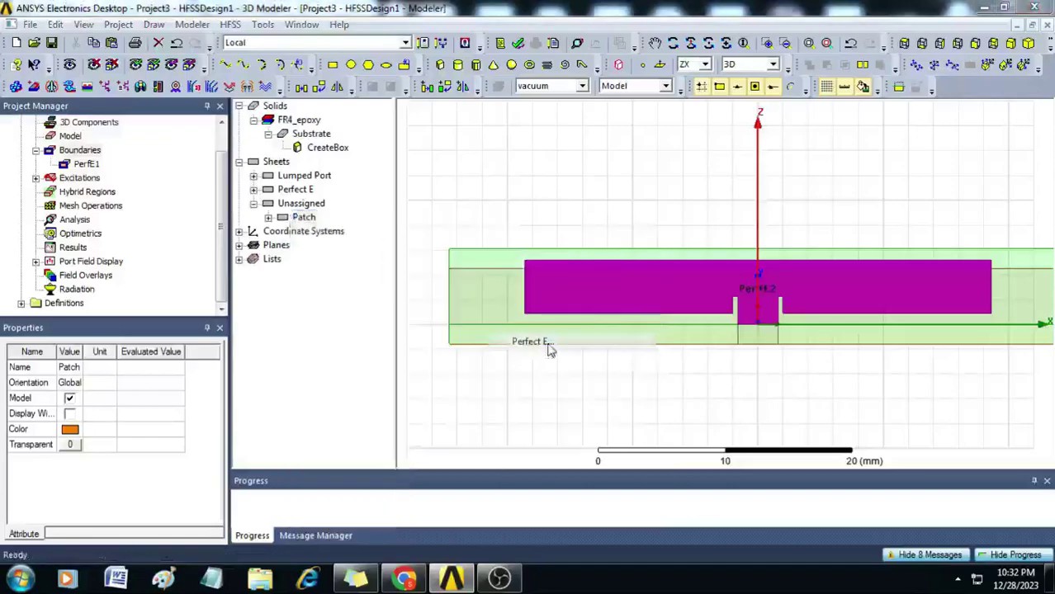
pyautogui.click(481, 406)
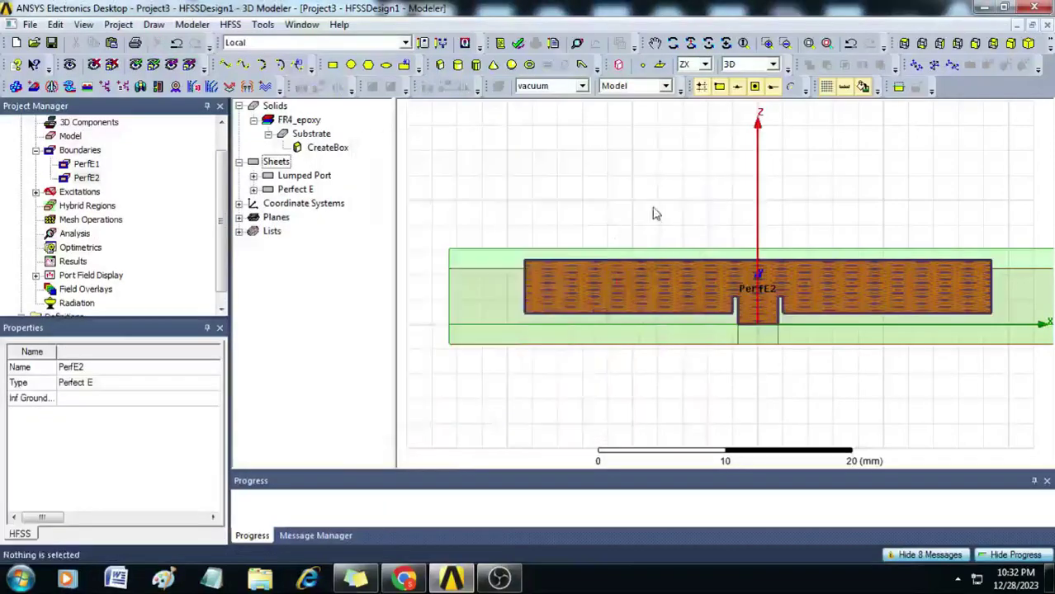
pyautogui.click(85, 164)
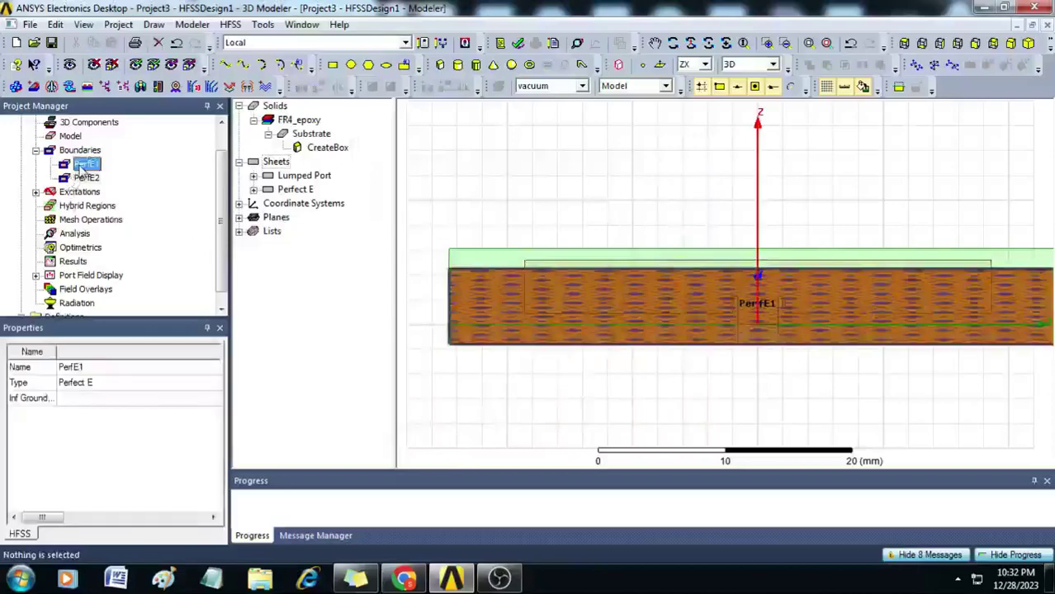
pyautogui.click(86, 178)
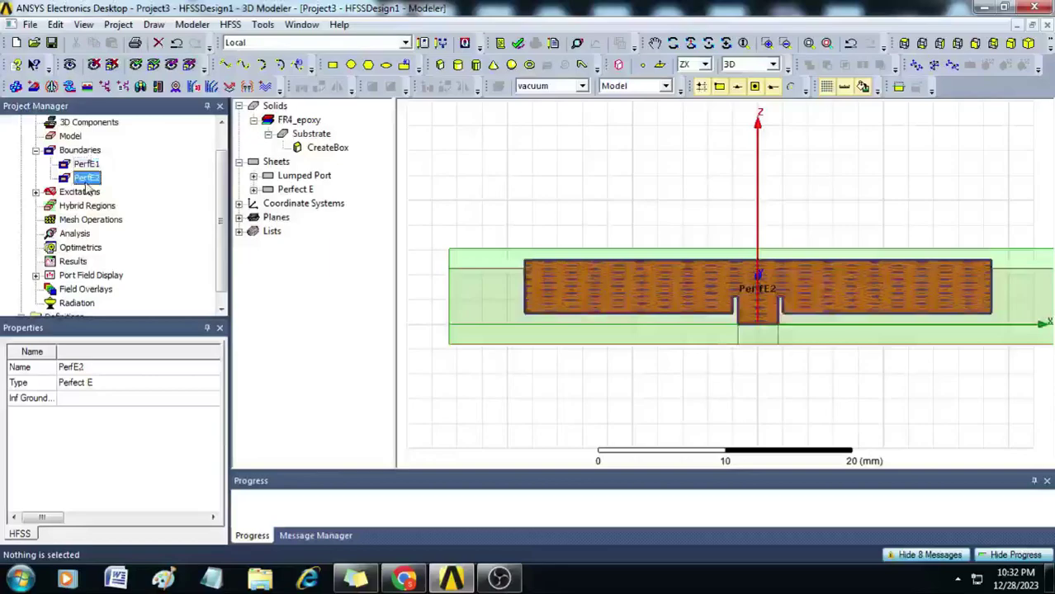
pyautogui.click(35, 192)
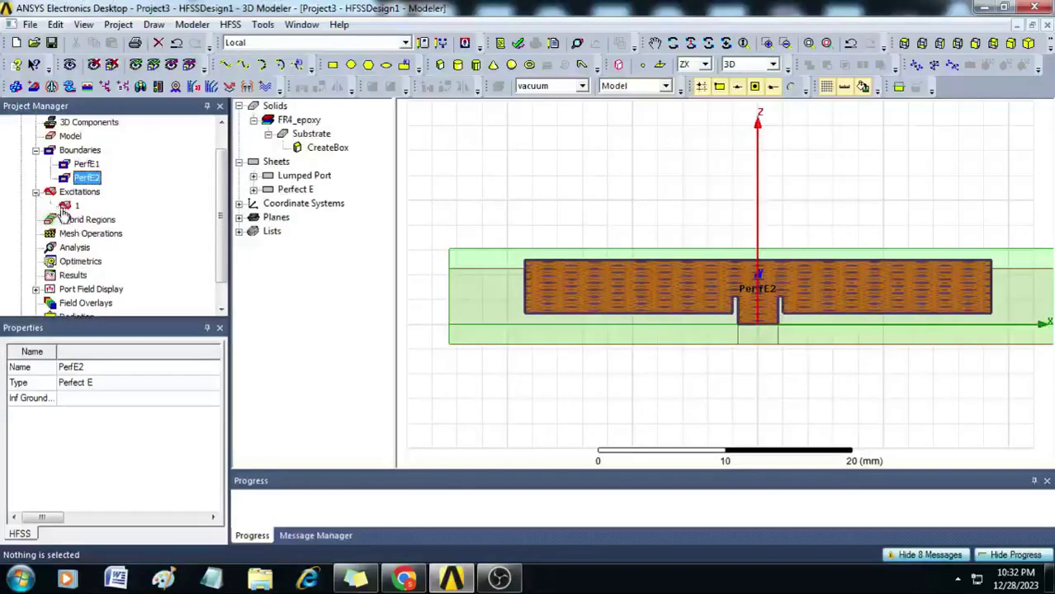
pyautogui.click(71, 206)
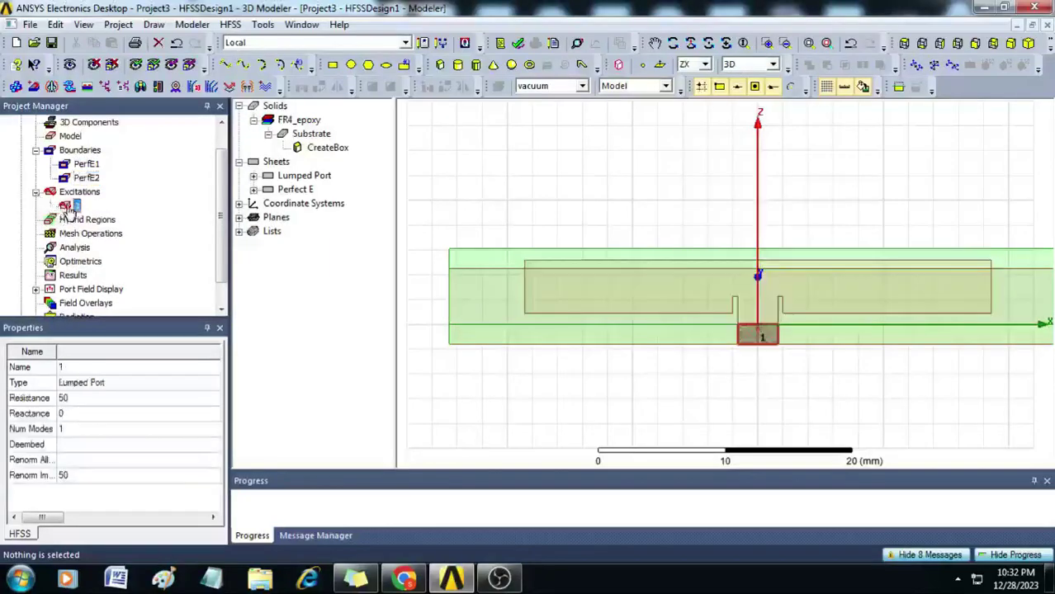
pyautogui.click(452, 159)
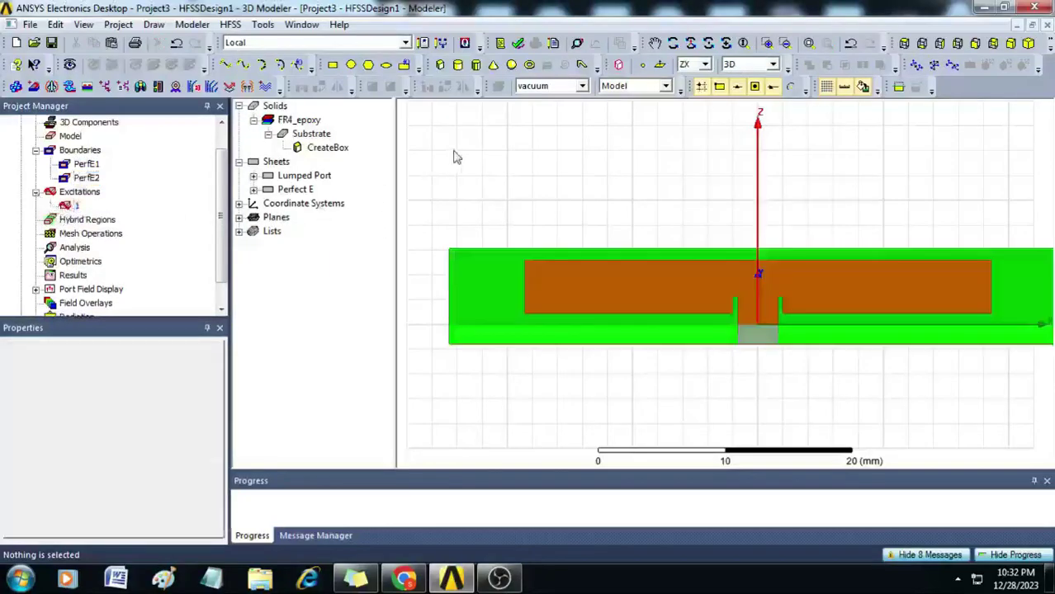
# Fit the model and rotate it to a face-on top view of the patch.
pyautogui.click(809, 43)
pyautogui.click(691, 42)
pyautogui.moveTo(718, 178); pyautogui.dragTo(740, 282)
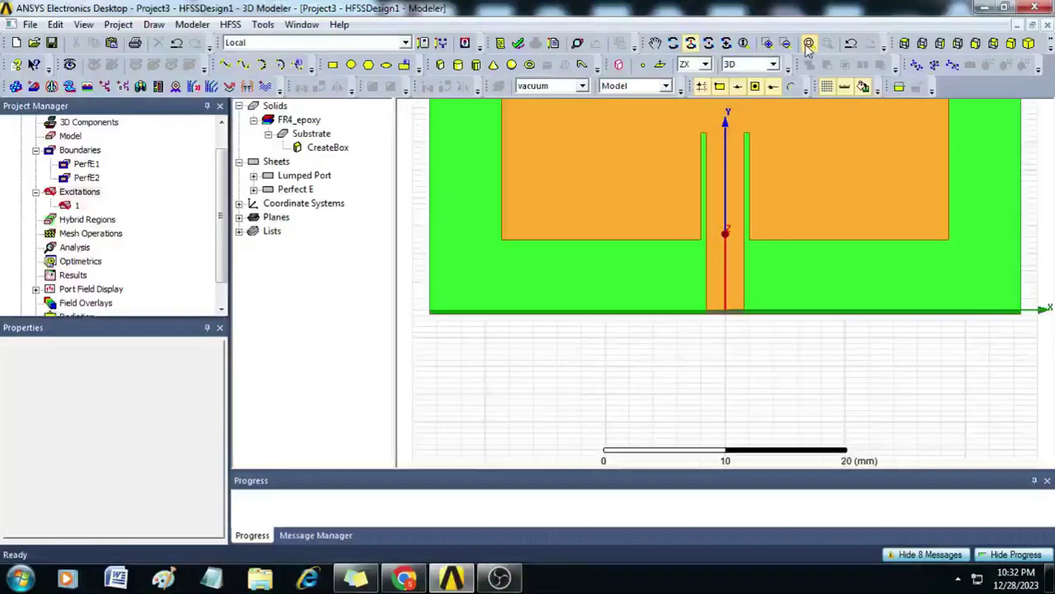
pyautogui.click(809, 43)
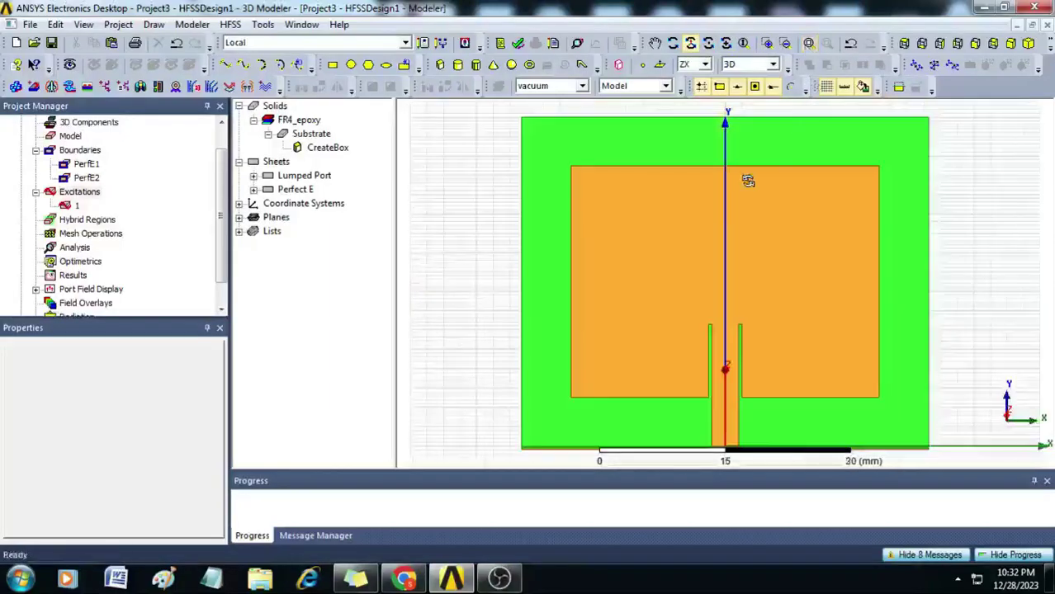
# Create a radiation open region at 2.4 GHz around the model and fit it in view.
pyautogui.rightClick(432, 173)
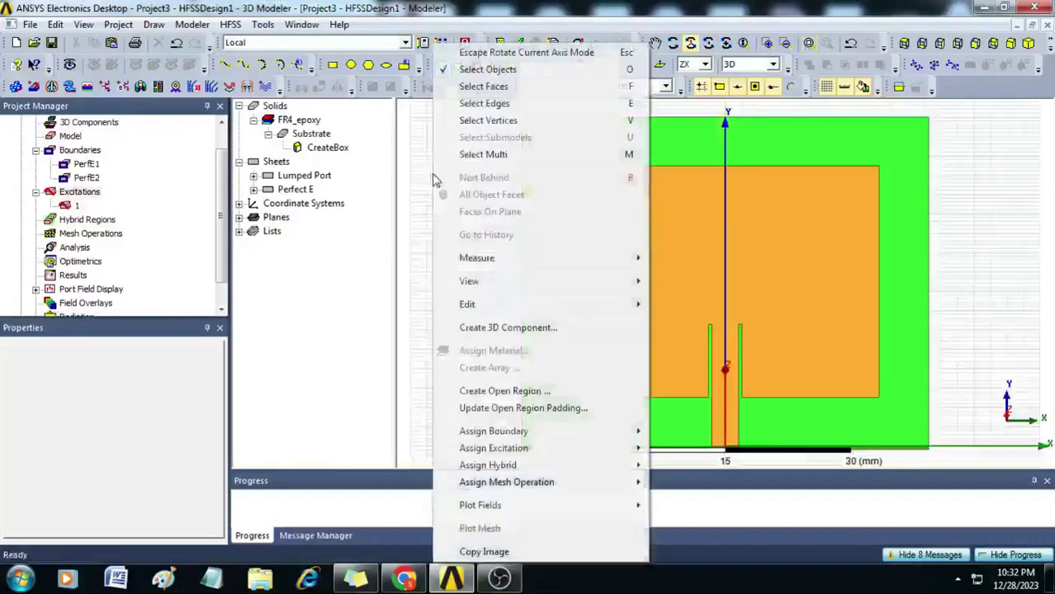
pyautogui.click(505, 391)
pyautogui.hotkey('shift', 'Tab')
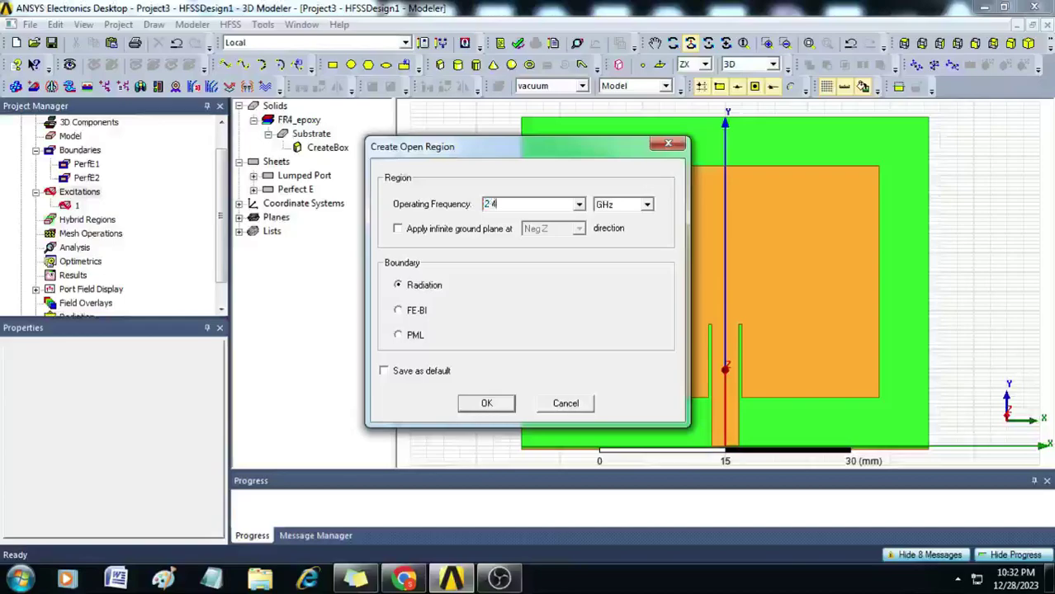
pyautogui.click(486, 405)
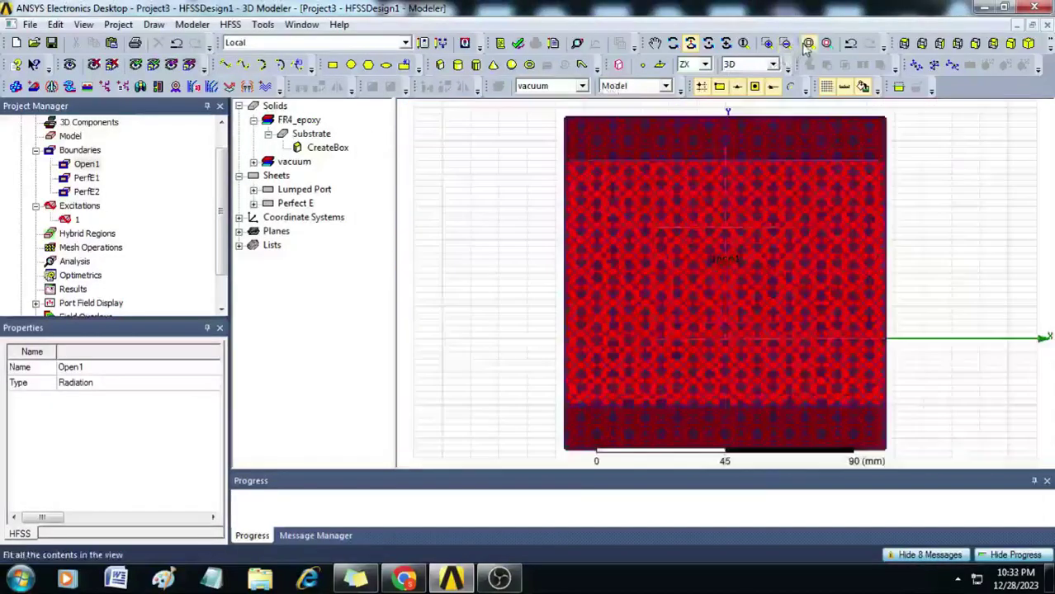
pyautogui.click(809, 43)
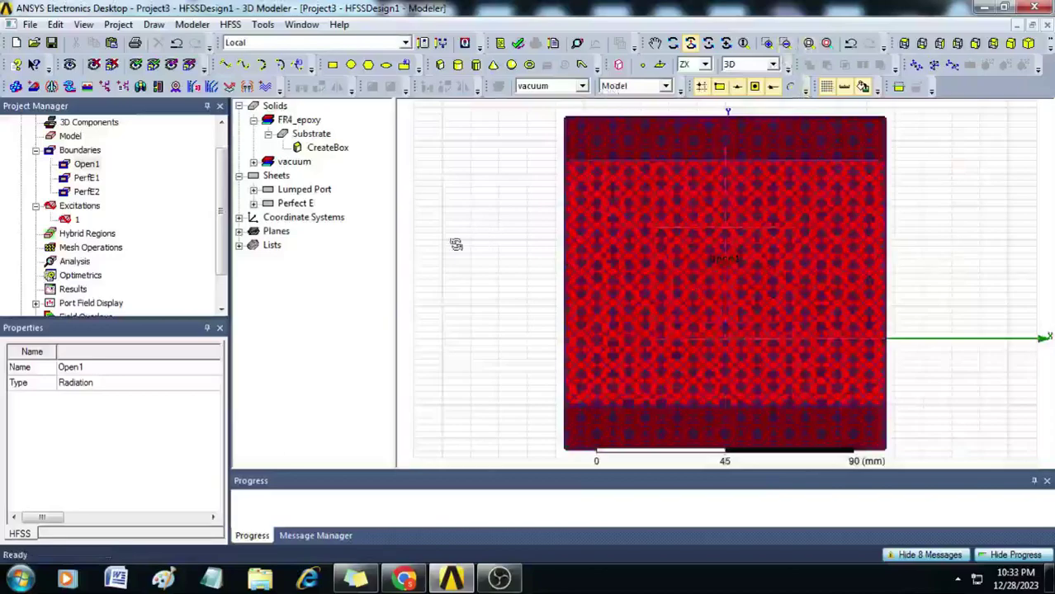
pyautogui.click(91, 247)
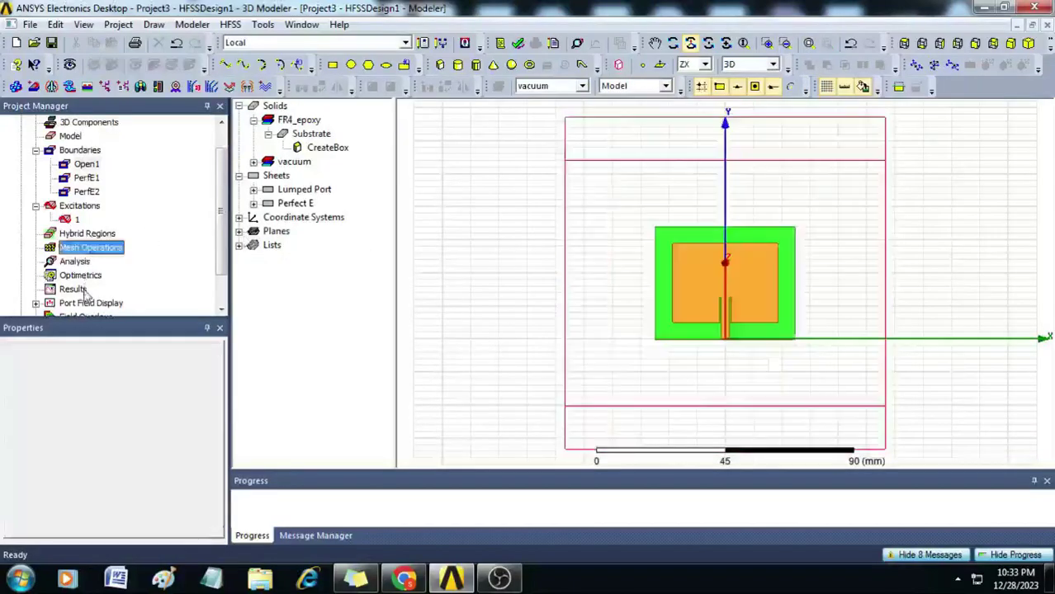
pyautogui.scroll(-1, 83, 295)
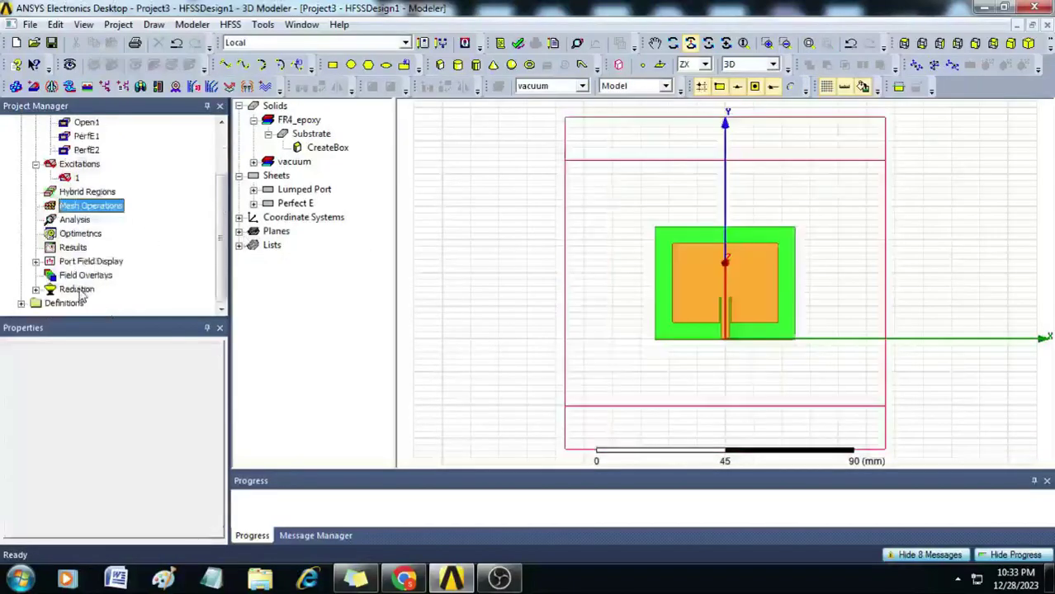
# Set Theta Start of the 3D infinite sphere to -180 deg.
pyautogui.click(36, 290)
pyautogui.doubleClick(79, 275)
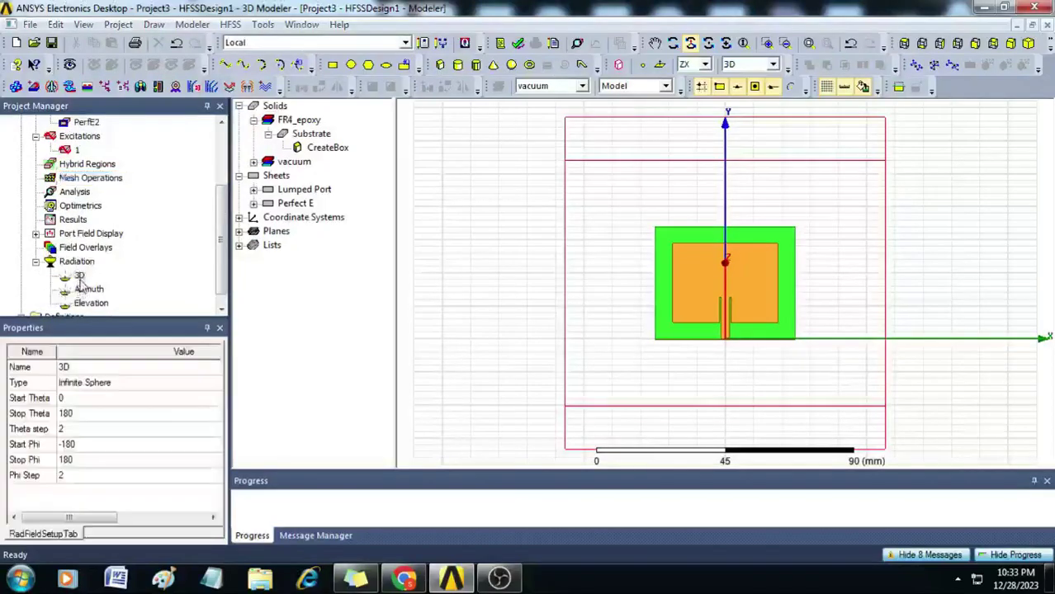
pyautogui.doubleClick(496, 322)
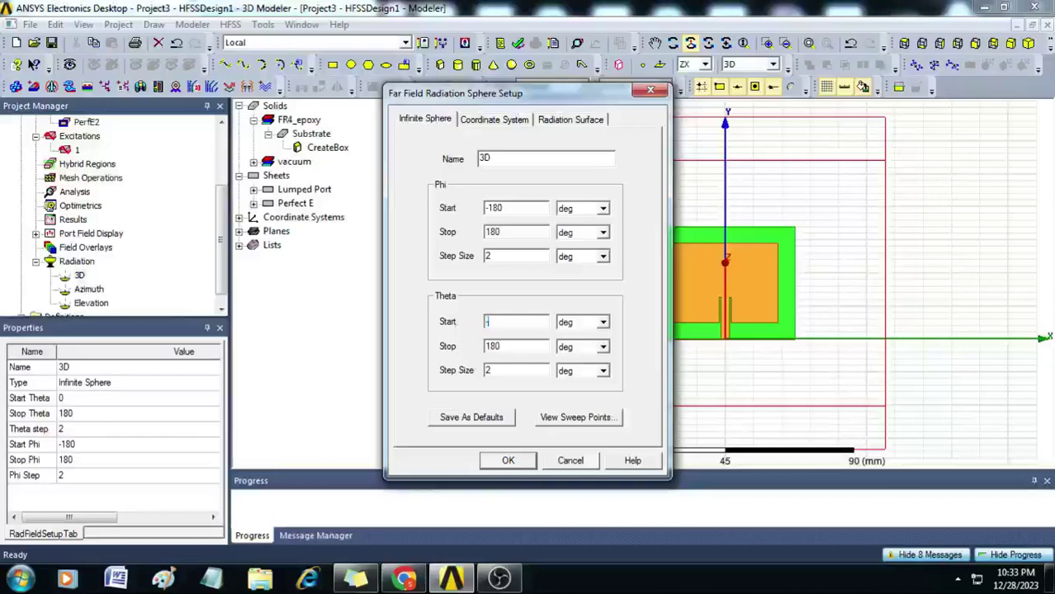
pyautogui.write('-180')
pyautogui.click(508, 461)
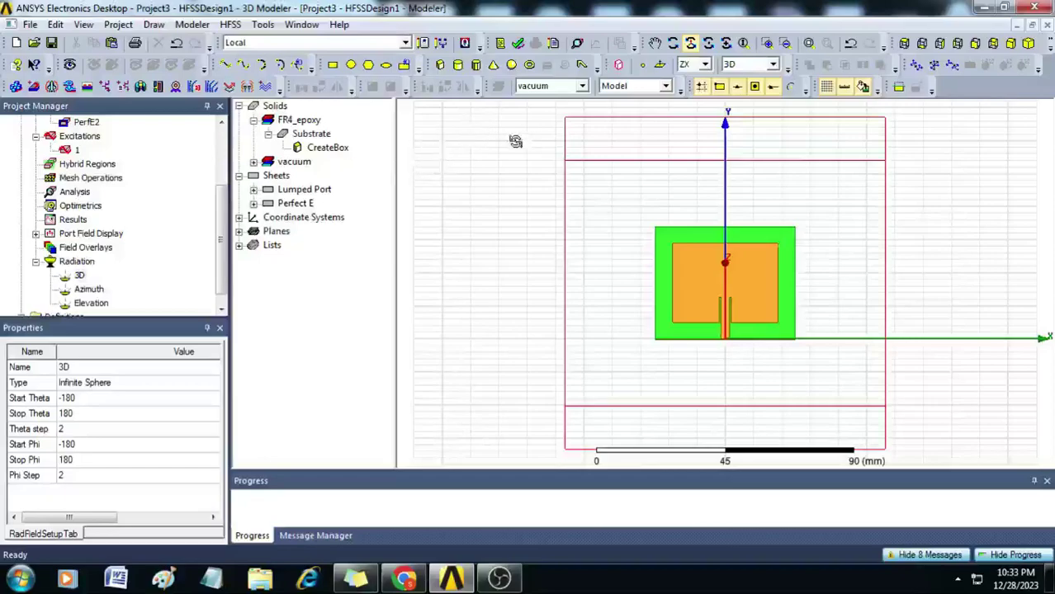
# Validate the design, then add Setup1 at 2.4 GHz with 18 passes and delta S 0.02.
pyautogui.click(518, 44)
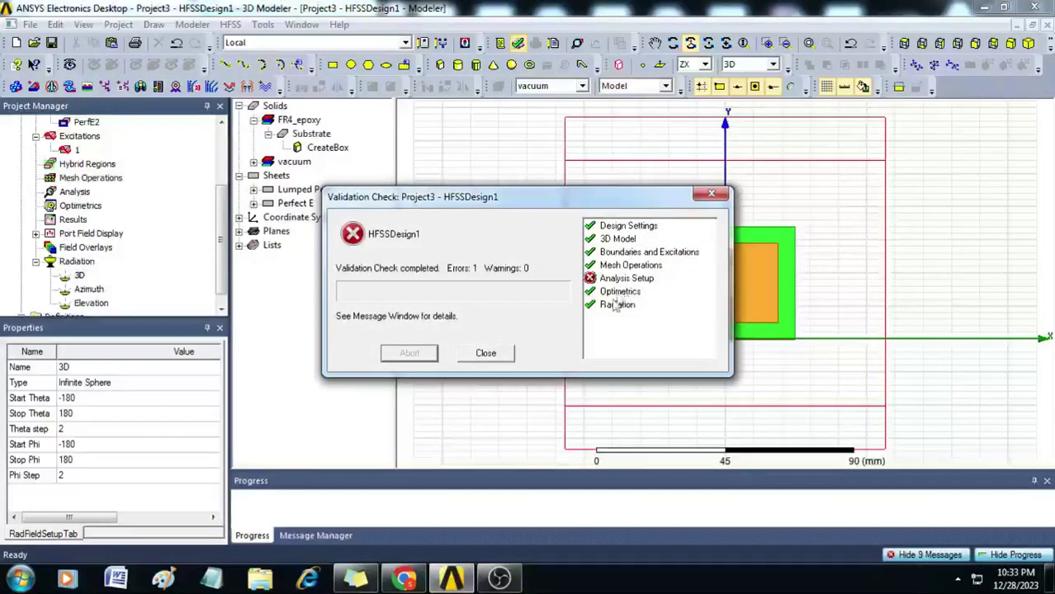
pyautogui.click(487, 353)
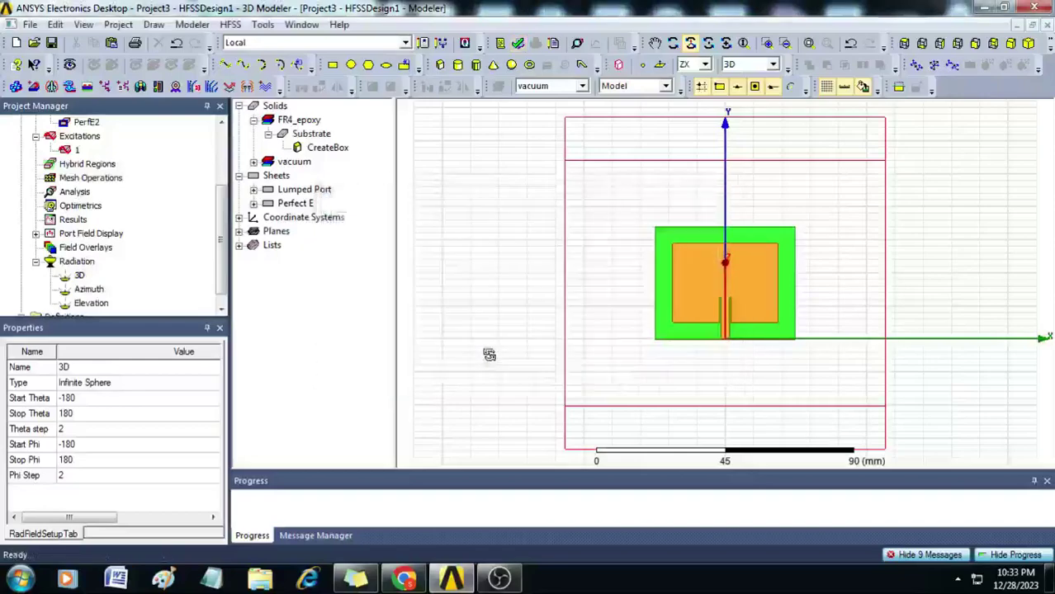
pyautogui.click(73, 193)
pyautogui.rightClick(69, 195)
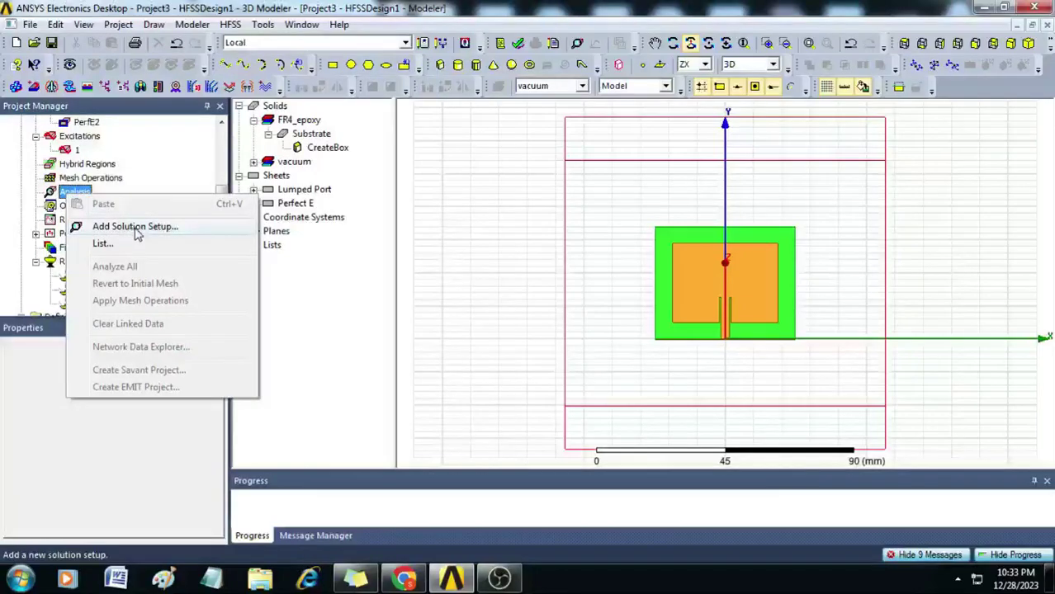
pyautogui.click(135, 227)
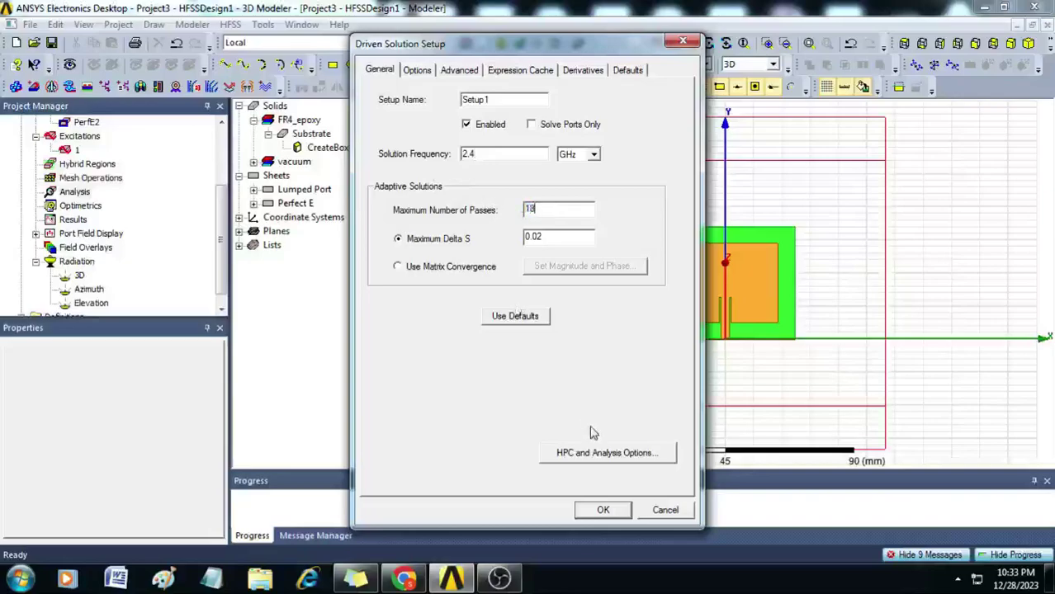
pyautogui.click(603, 510)
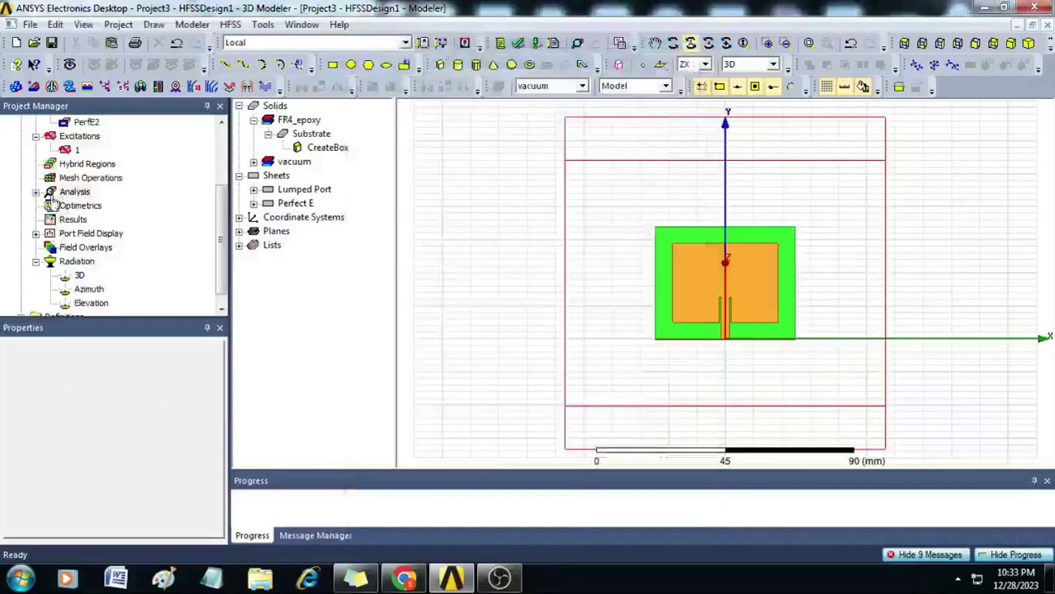
# Add a Setup1 sweep ending at 4 GHz, linear count distribution with 1001 points.
pyautogui.click(36, 191)
pyautogui.rightClick(86, 207)
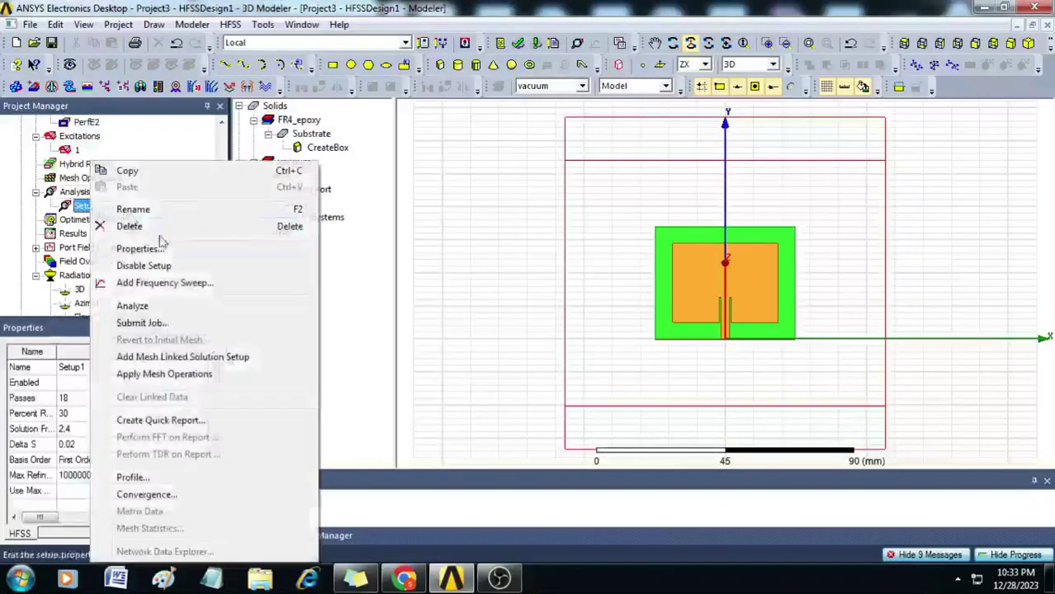
pyautogui.click(171, 284)
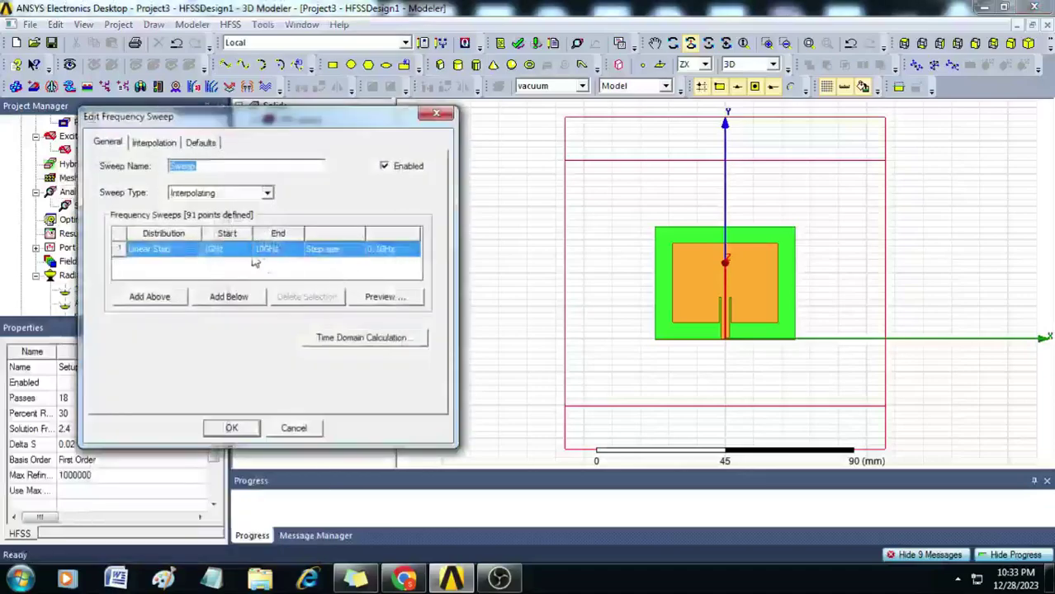
pyautogui.click(272, 250)
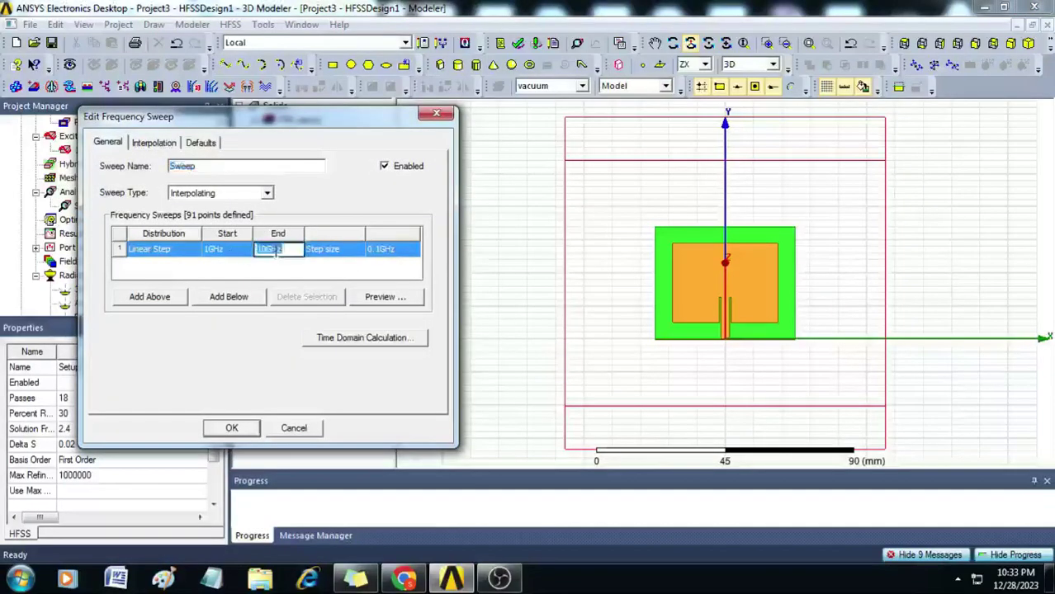
pyautogui.click(183, 257)
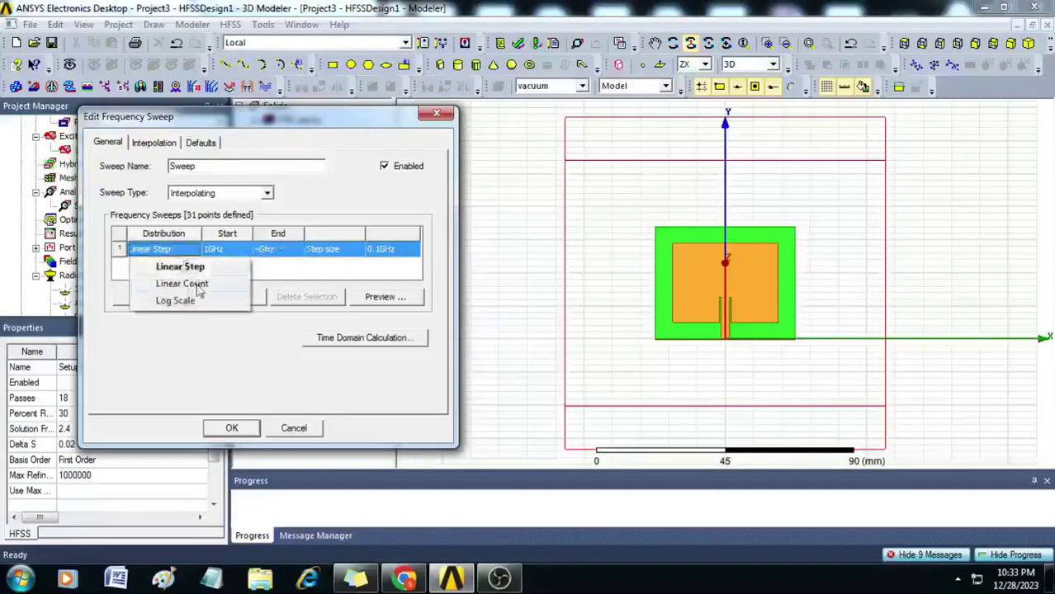
pyautogui.click(197, 284)
pyautogui.click(385, 250)
pyautogui.write('1001')
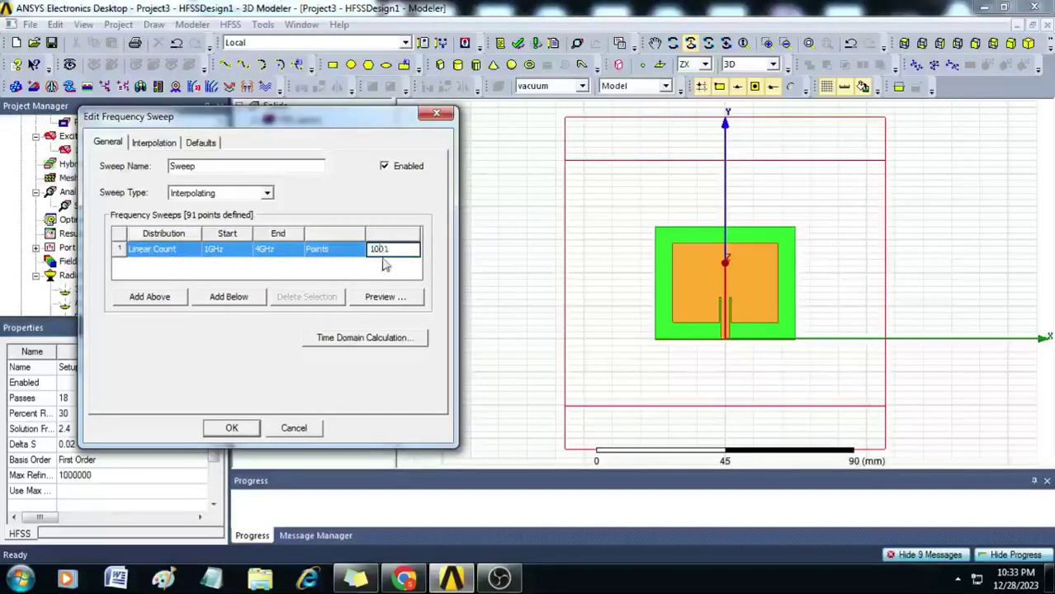
pyautogui.click(234, 429)
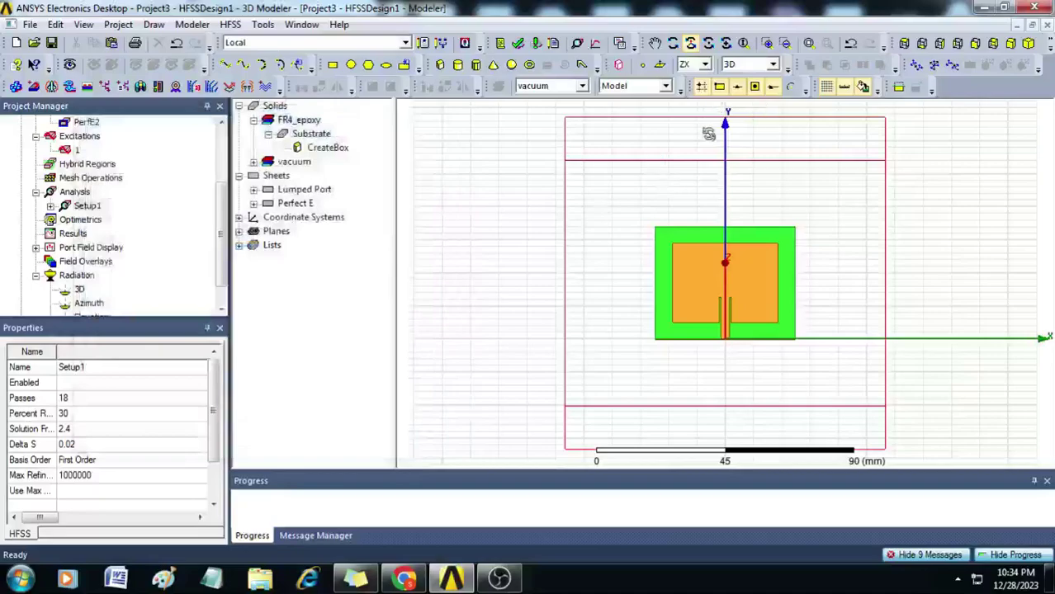
# Validate the design again and orbit the view to see the model in 3D.
pyautogui.click(519, 44)
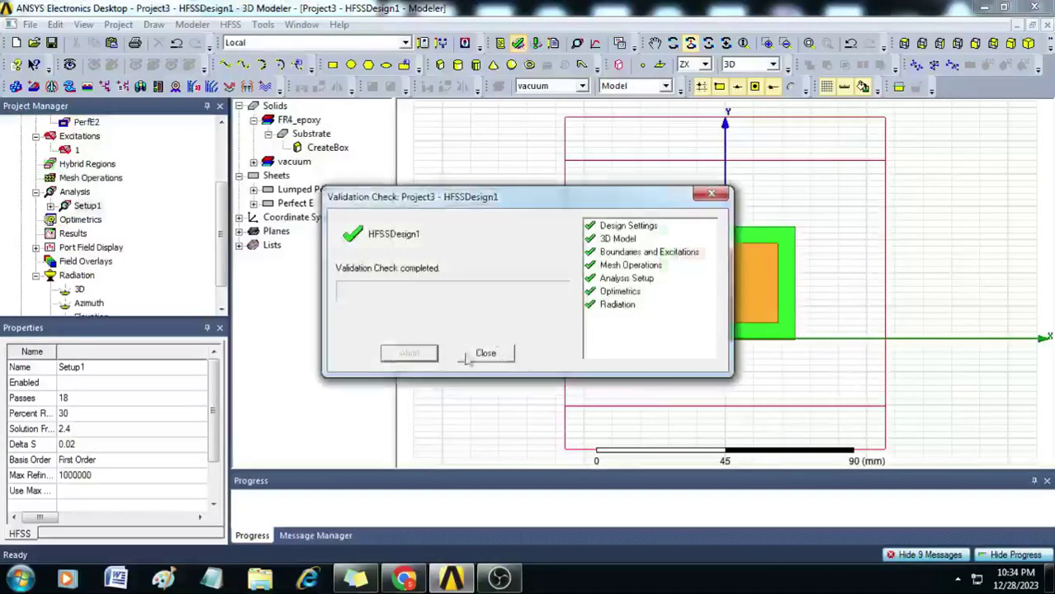
pyautogui.click(486, 353)
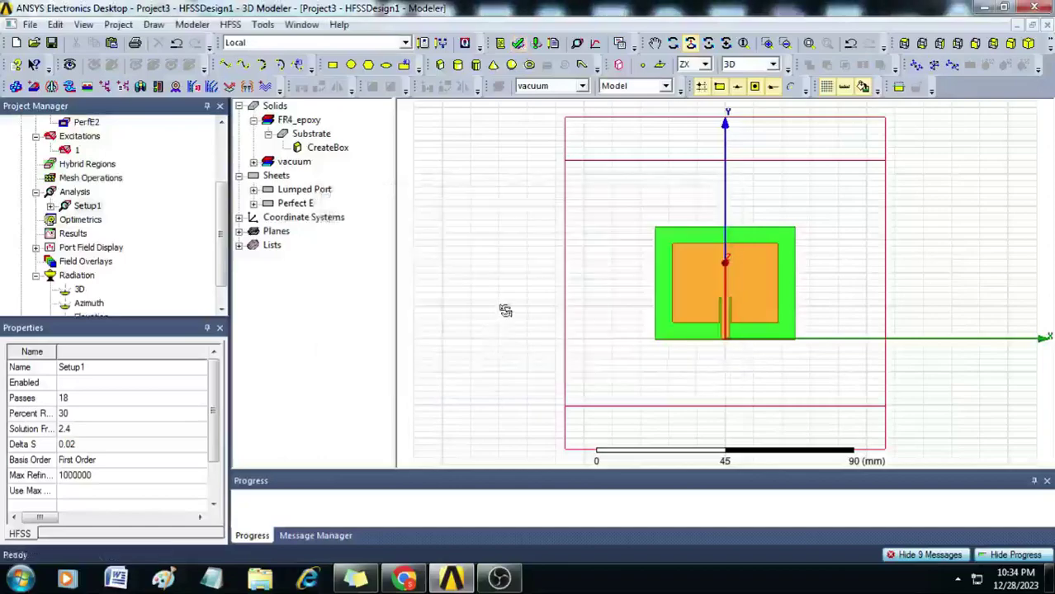
pyautogui.moveTo(690, 221); pyautogui.dragTo(661, 372)
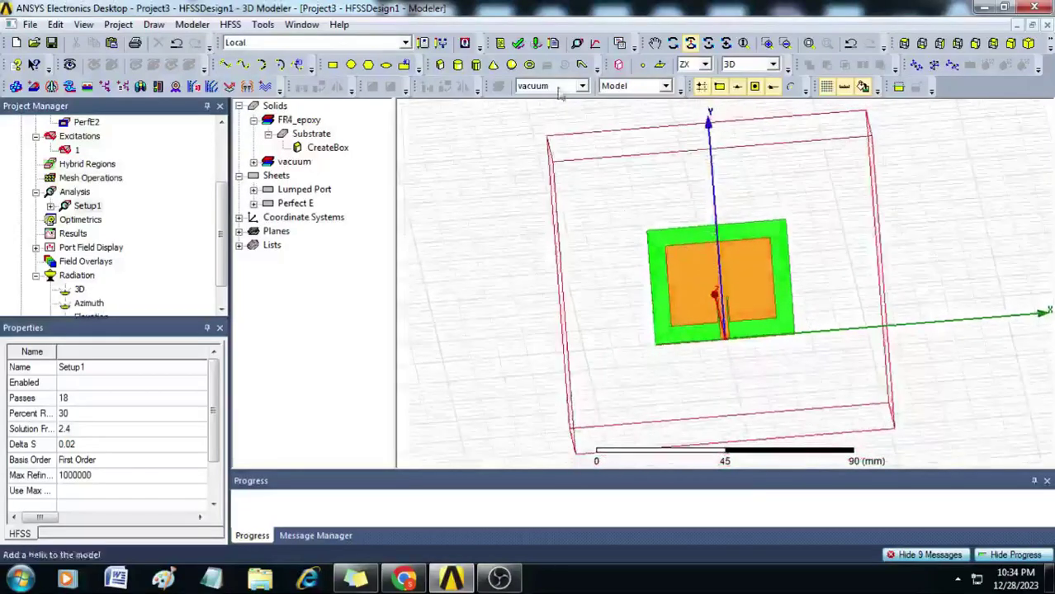
# Start the full analysis and save the project as TestDGS1.
pyautogui.click(535, 45)
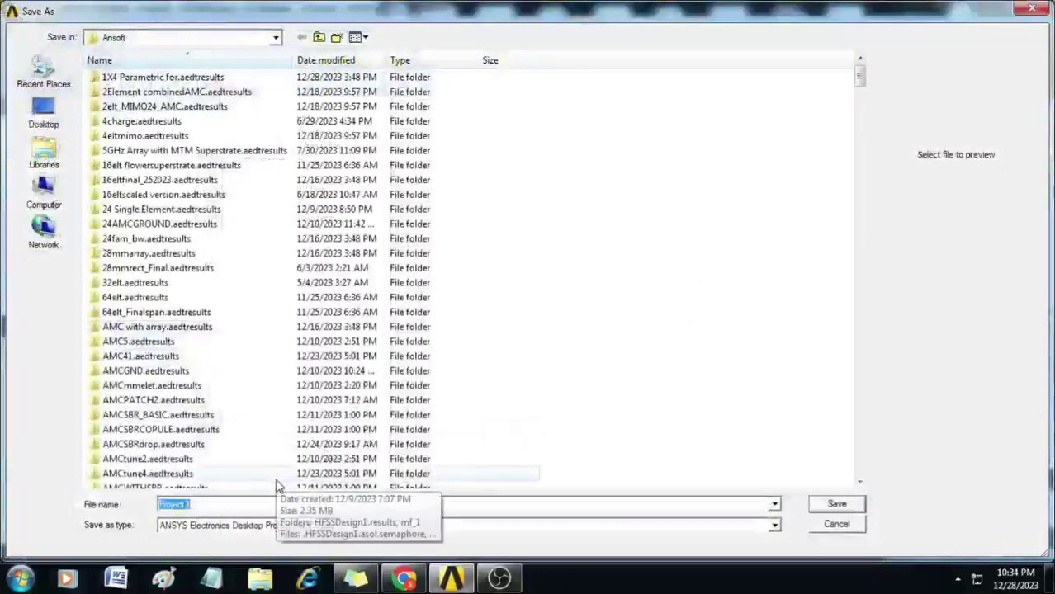
pyautogui.write('Test')
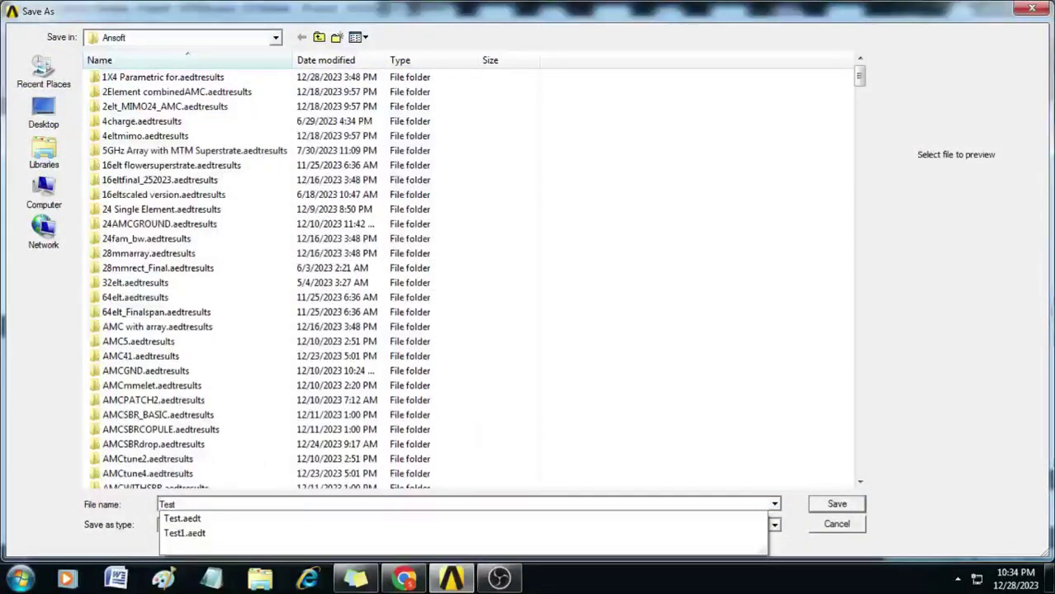
pyautogui.write('DGS1')
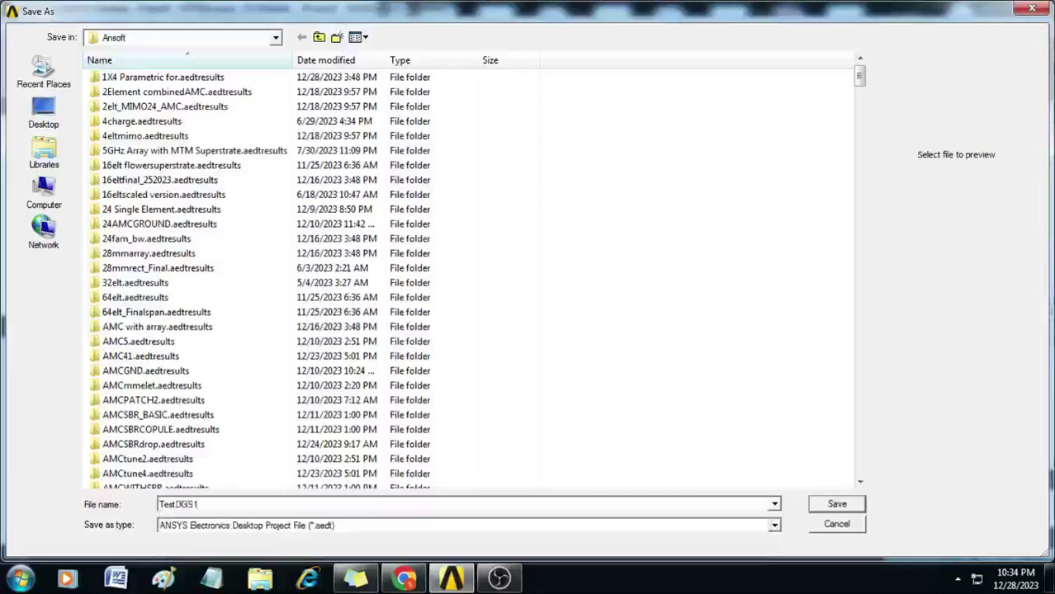
pyautogui.press('Return')
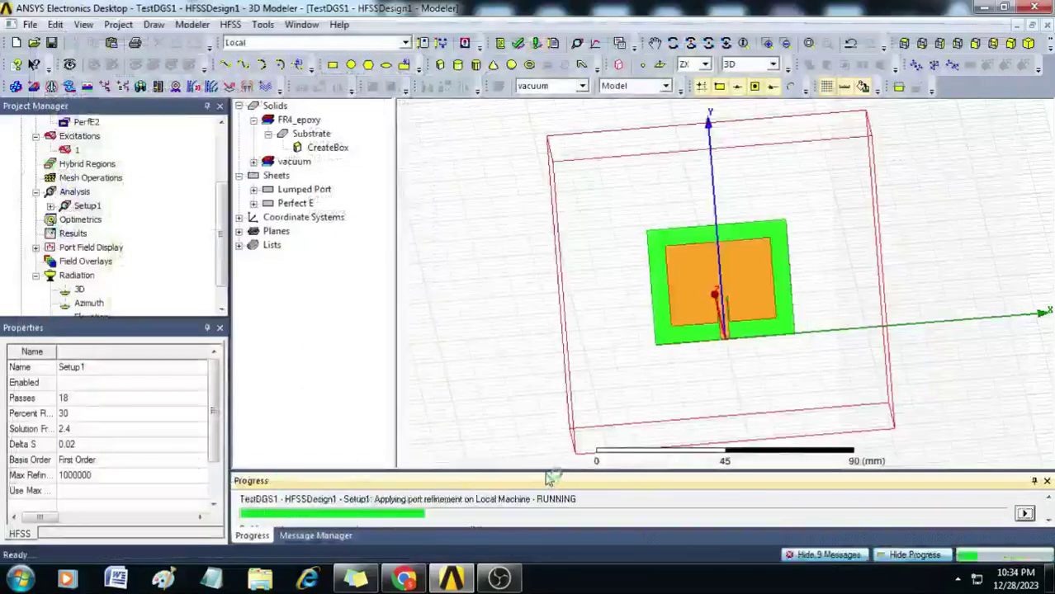
# Resize the Progress pane and the project tree panels.
pyautogui.moveTo(547, 457); pyautogui.dragTo(538, 403)
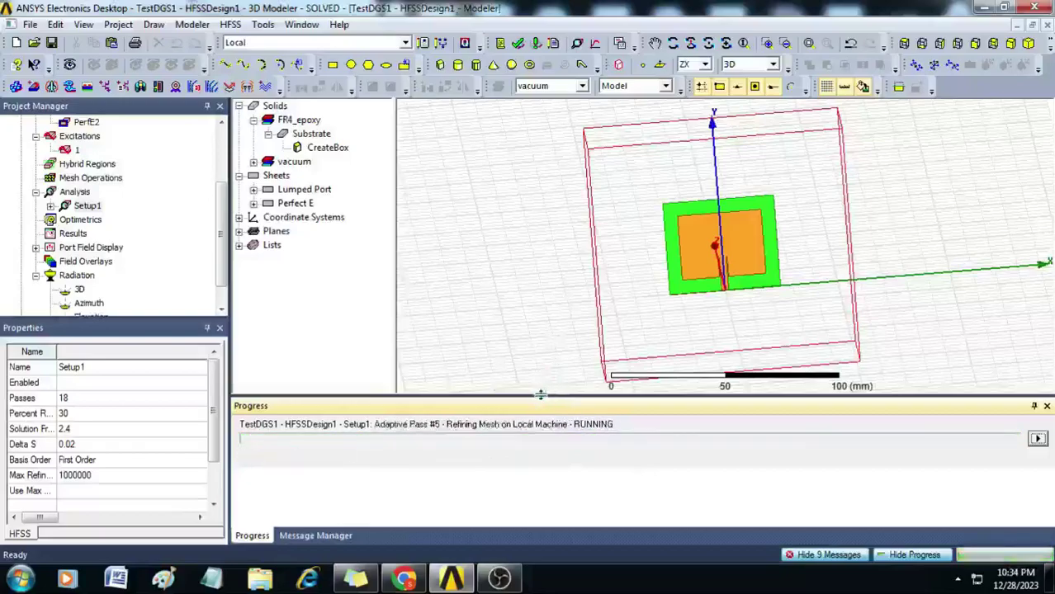
pyautogui.moveTo(540, 409); pyautogui.dragTo(538, 424)
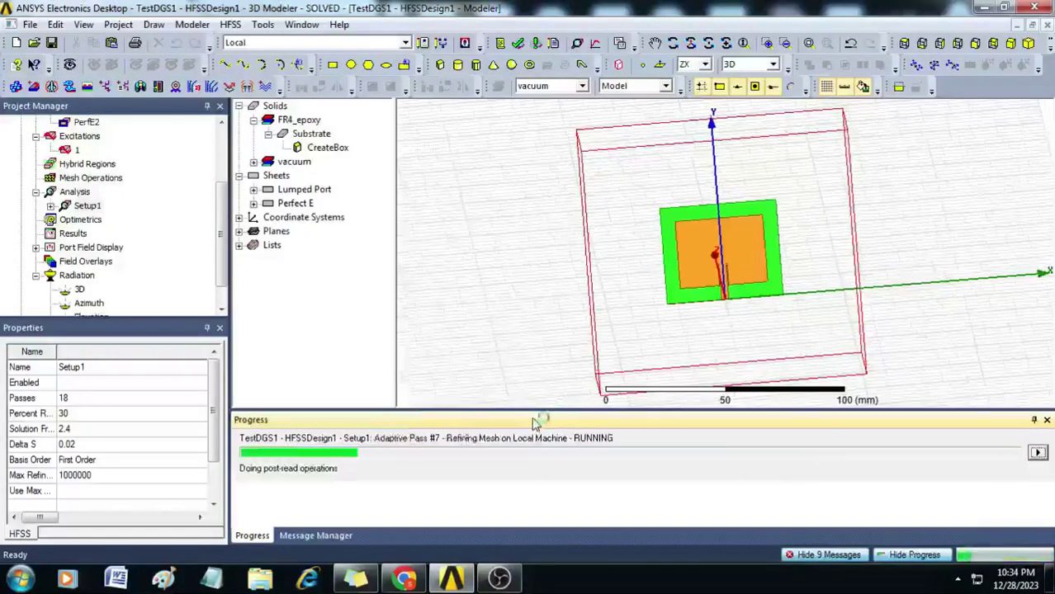
pyautogui.moveTo(222, 278); pyautogui.dragTo(223, 210)
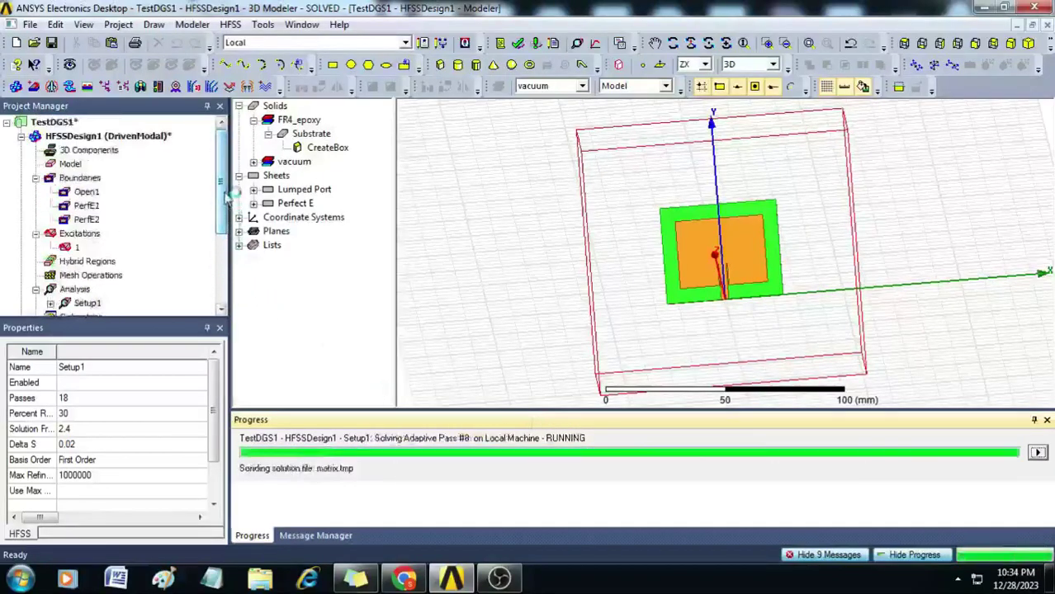
# Collapse the Boundaries, Excitations, Analysis and Radiation branches in the Project Manager.
pyautogui.click(36, 178)
pyautogui.click(36, 192)
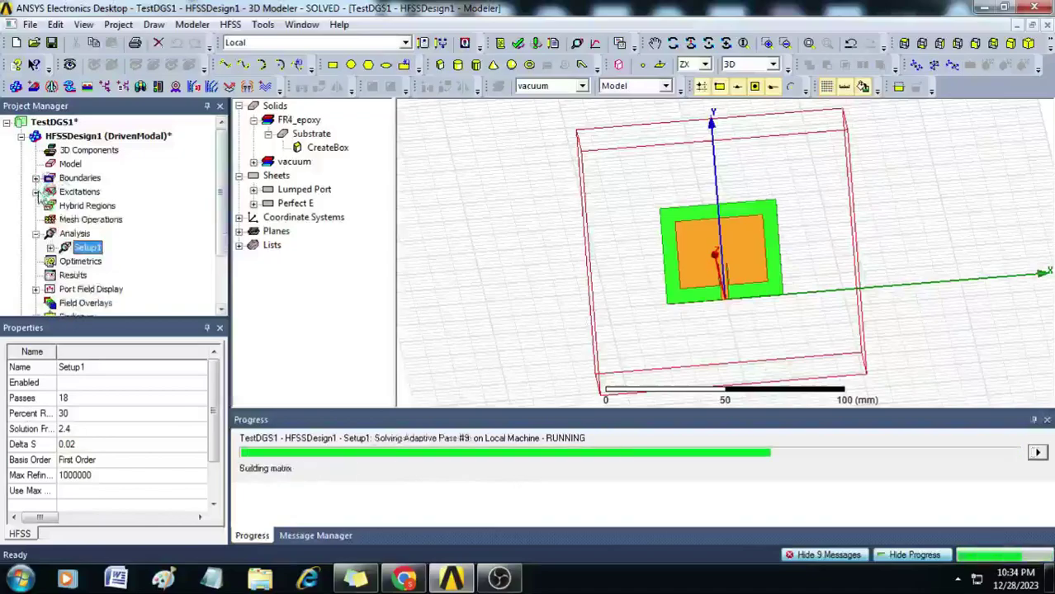
pyautogui.click(36, 233)
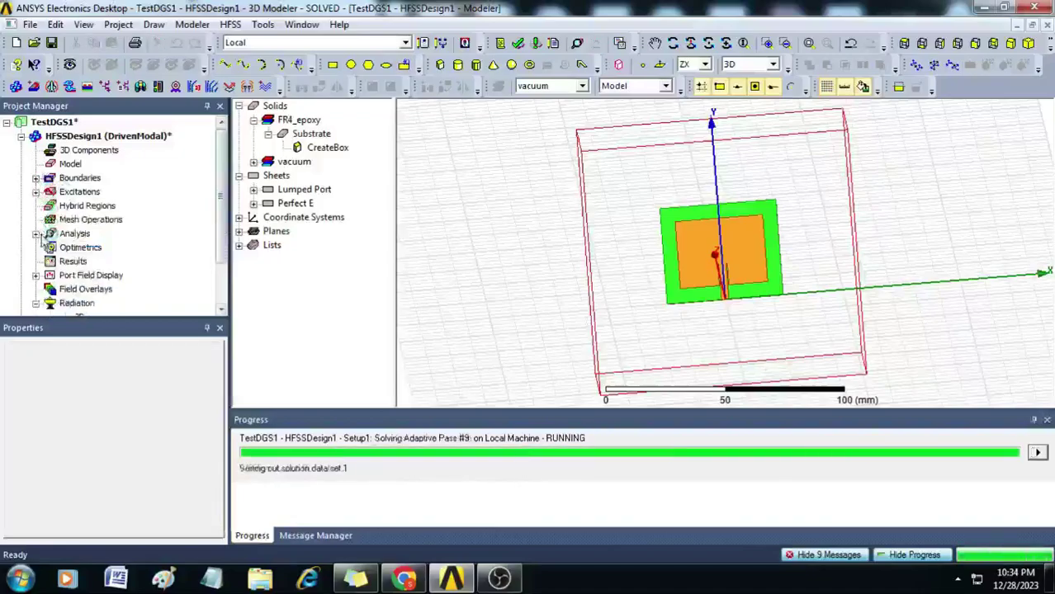
pyautogui.click(36, 303)
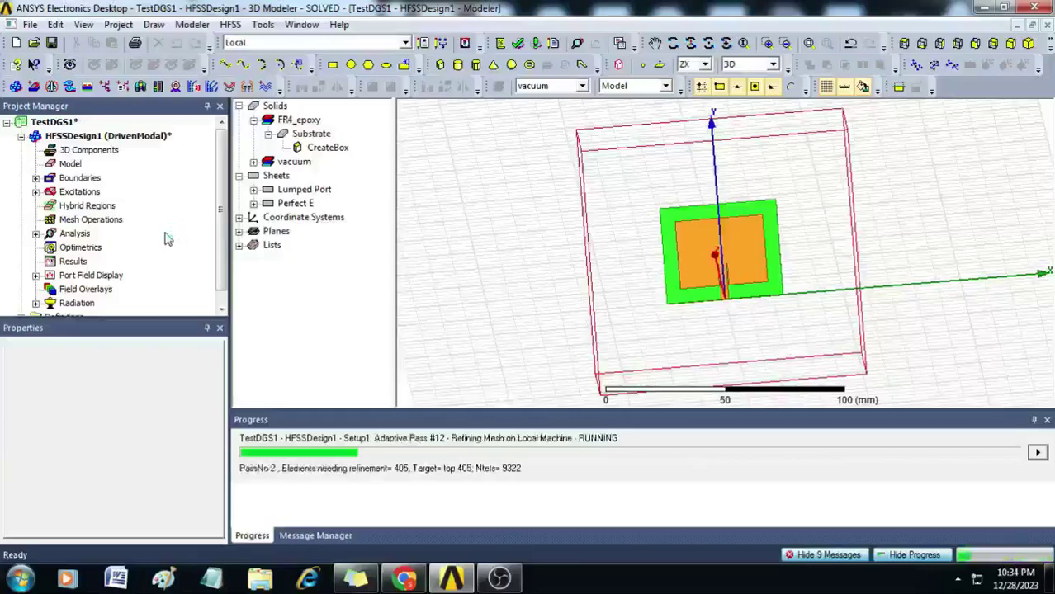
# Create a far-field 3D polar report of GainTotal in dB at 2.4 GHz.
pyautogui.rightClick(74, 261)
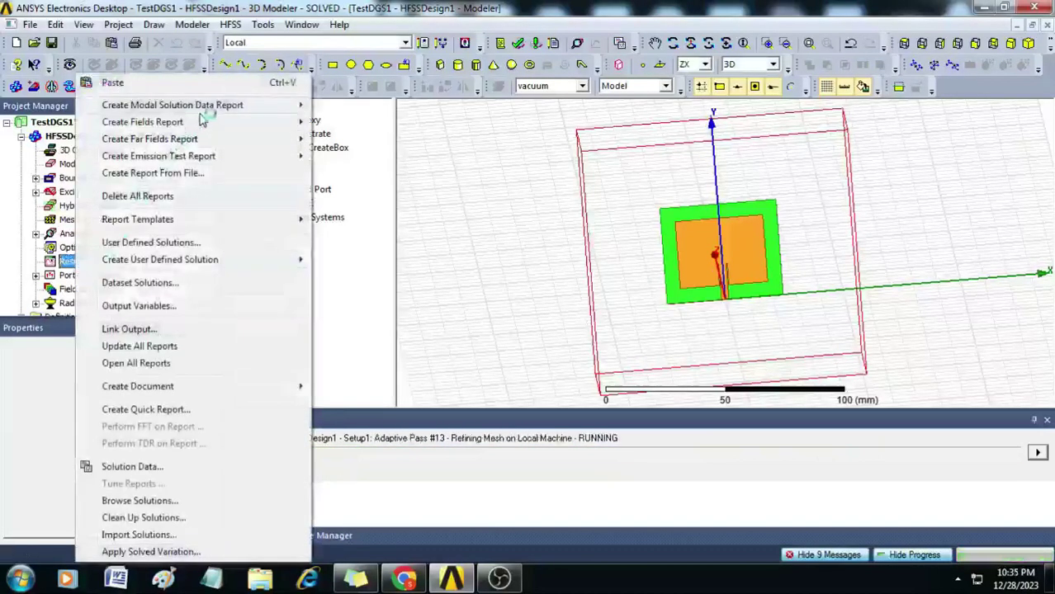
pyautogui.moveTo(198, 140)
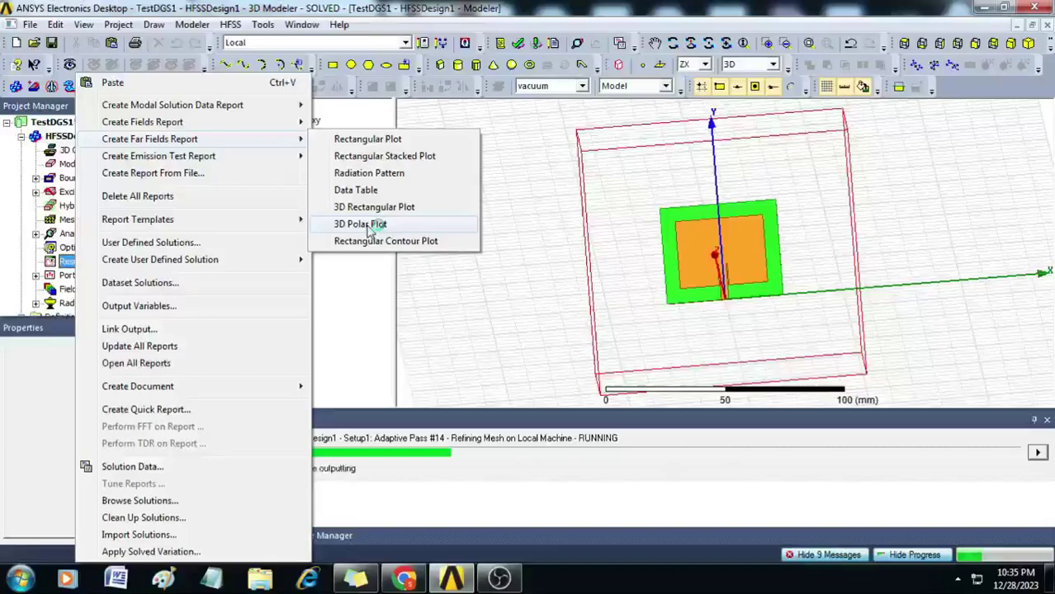
pyautogui.click(369, 231)
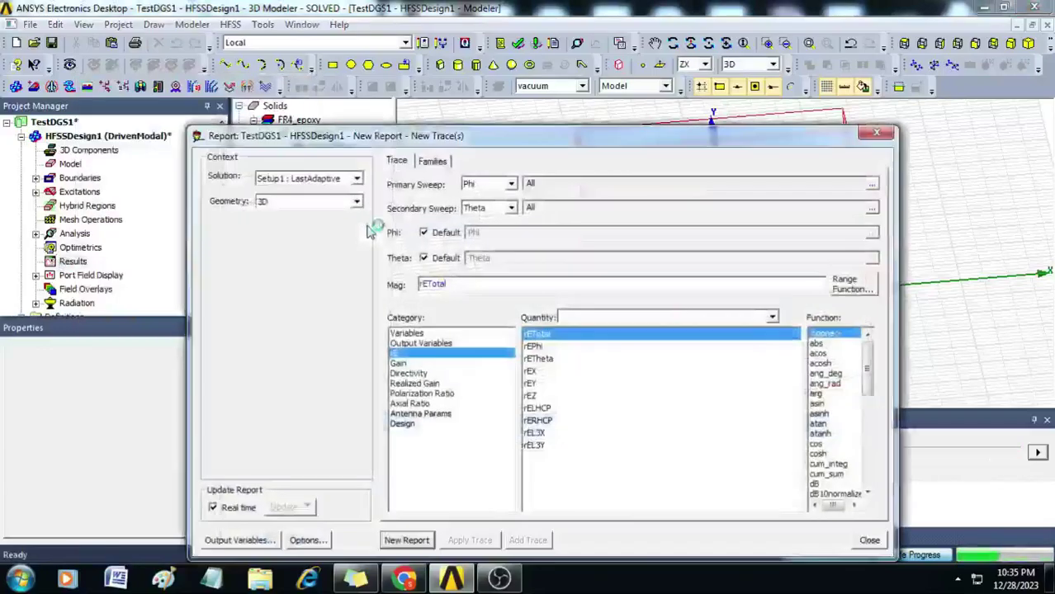
pyautogui.click(400, 363)
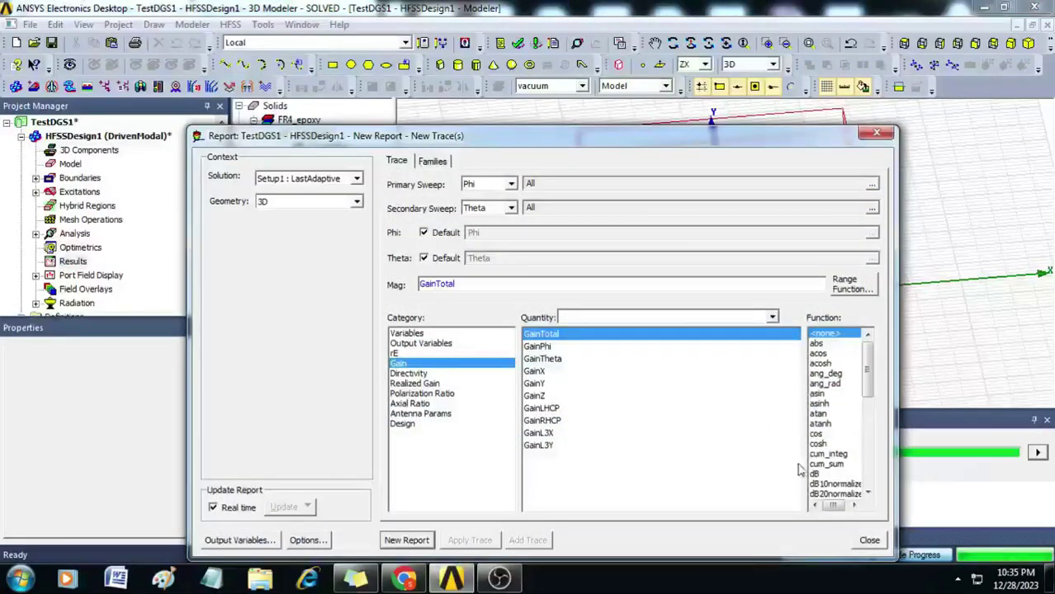
pyautogui.click(817, 474)
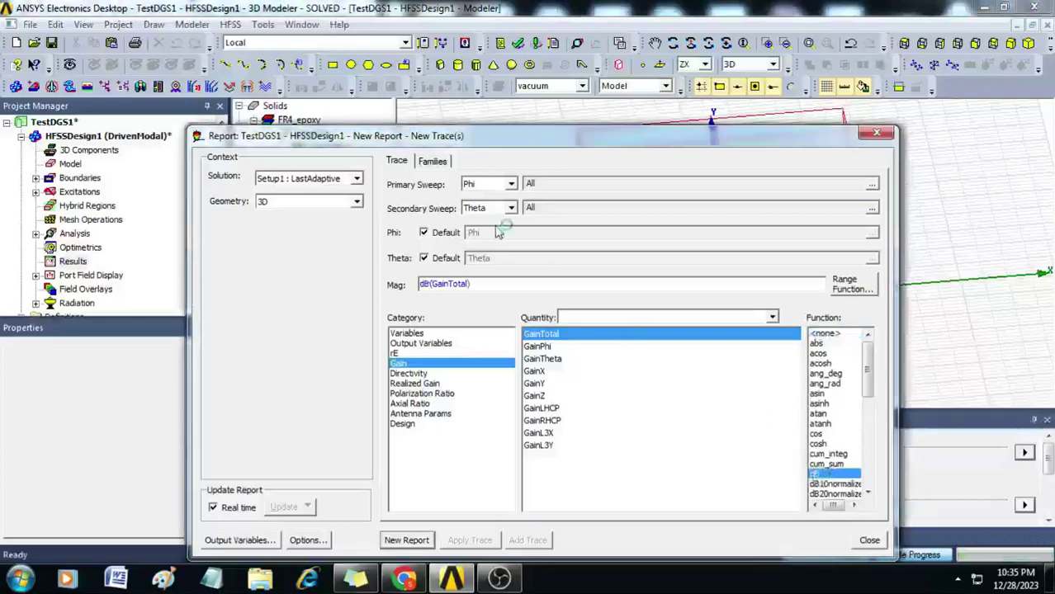
pyautogui.click(434, 161)
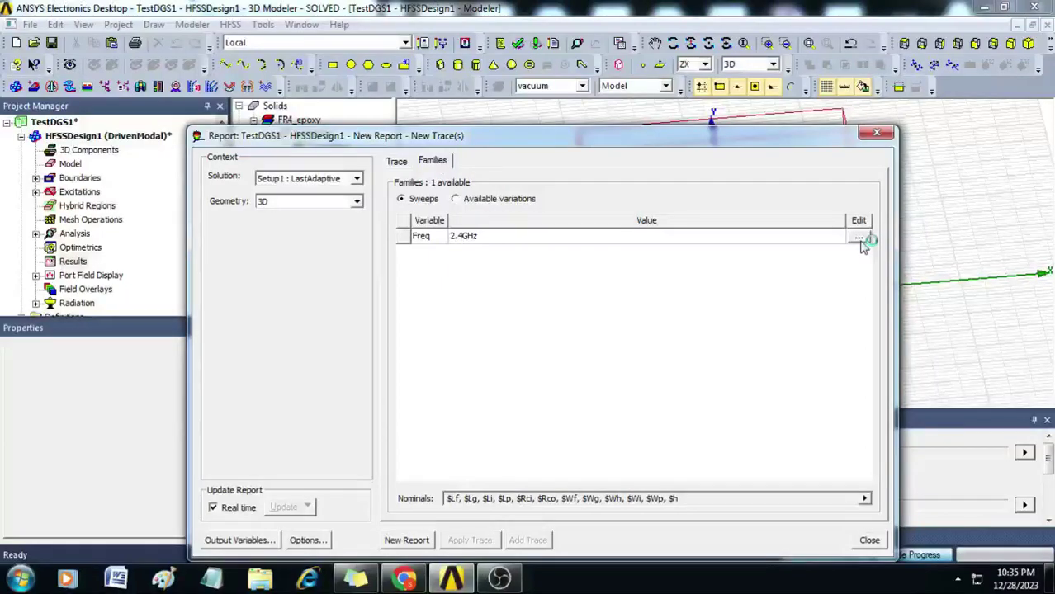
pyautogui.click(428, 540)
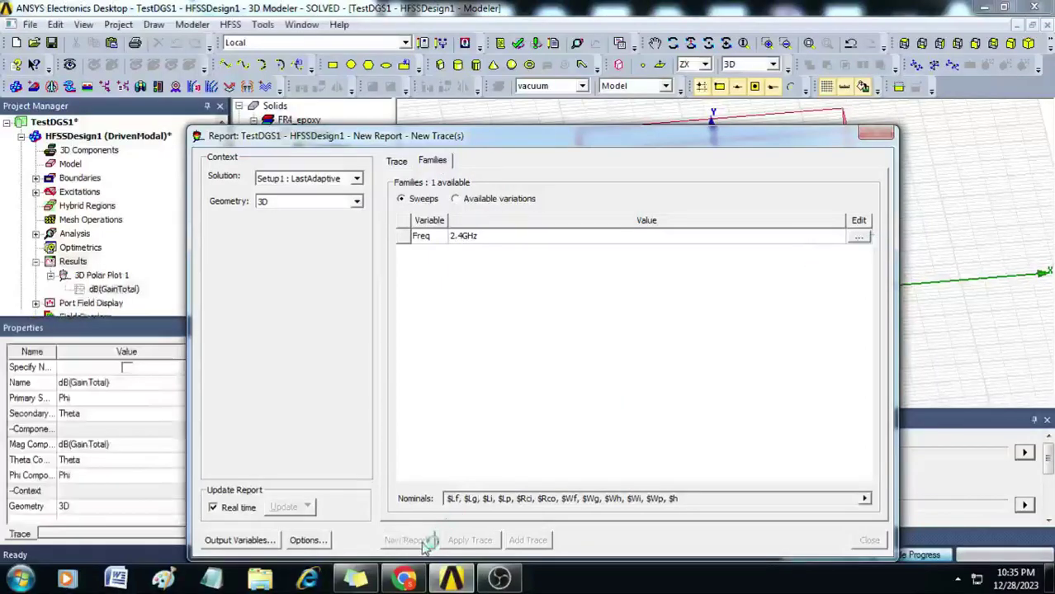
pyautogui.click(877, 134)
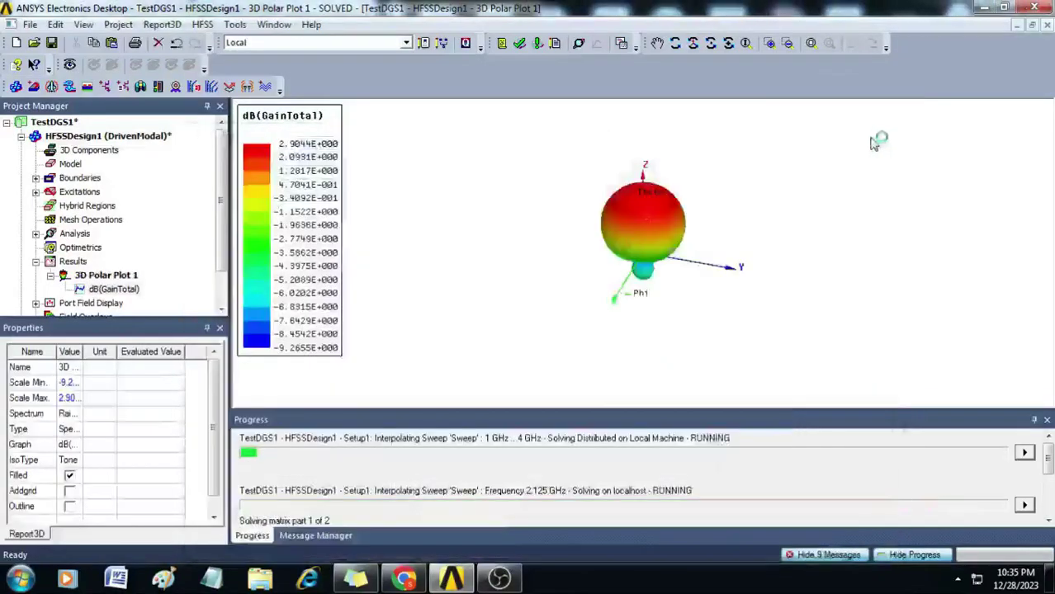
# Rotate and zoom the view to inspect the 3D gain pattern.
pyautogui.click(692, 43)
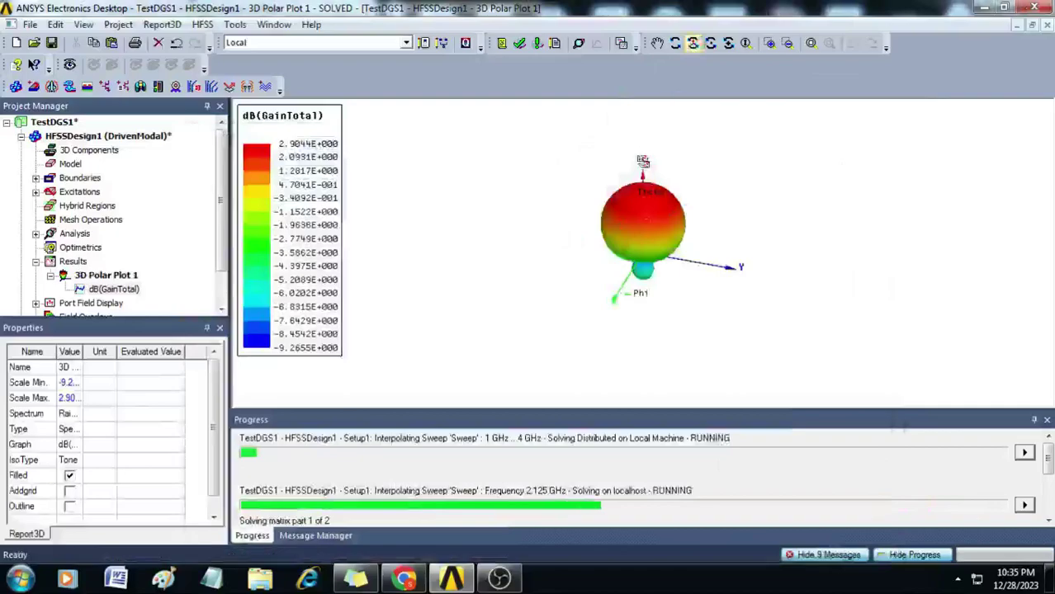
pyautogui.moveTo(615, 214); pyautogui.dragTo(652, 174)
pyautogui.scroll(2, 638, 213)
pyautogui.scroll(3, 638, 213)
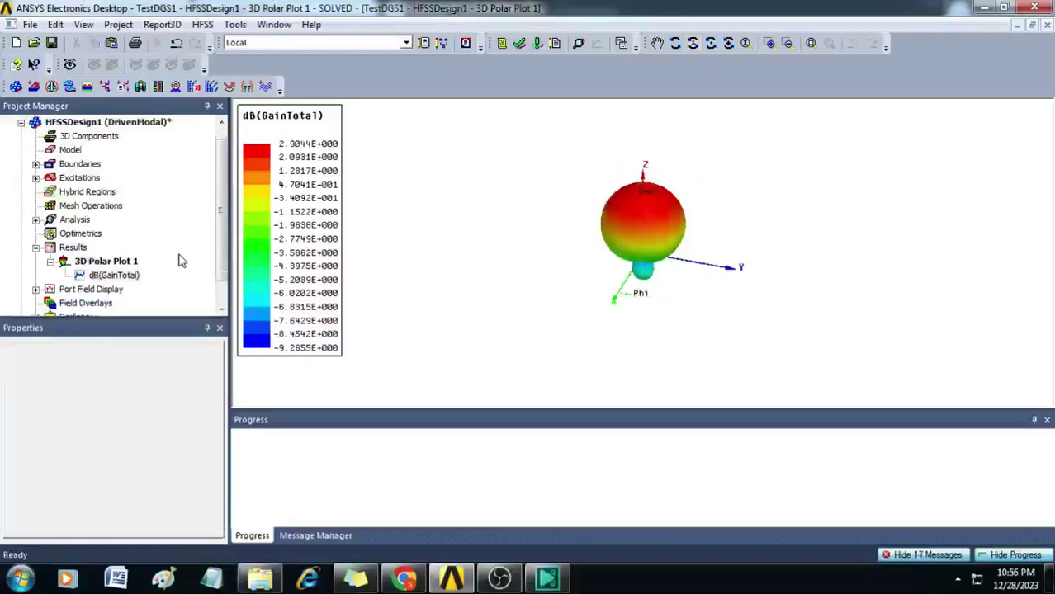
# Create a new rectangular report of dB(S(1,1)) versus frequency from 1 to 4 GHz.
pyautogui.rightClick(72, 247)
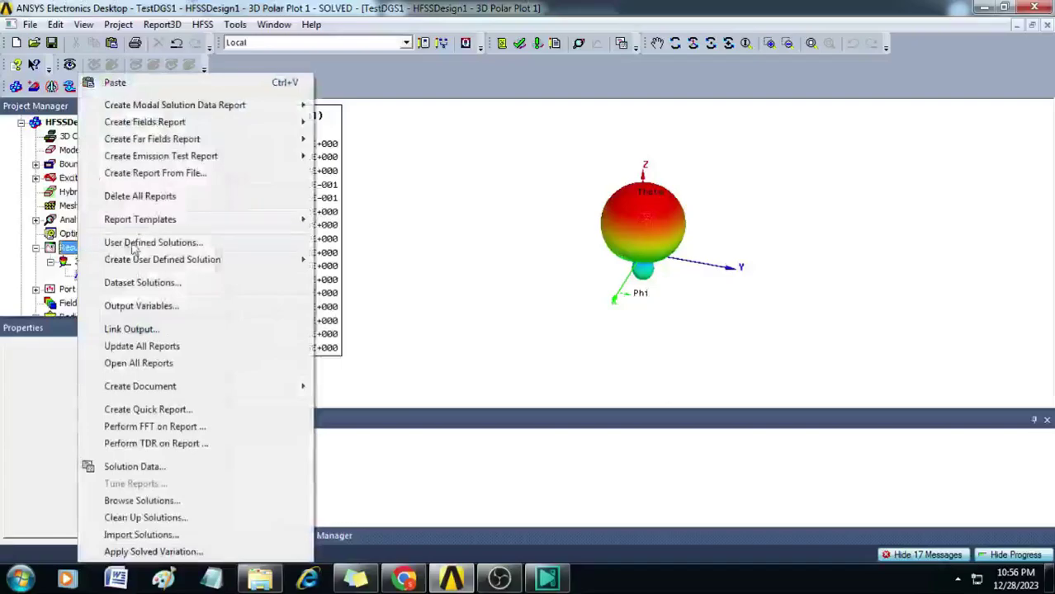
pyautogui.moveTo(183, 111)
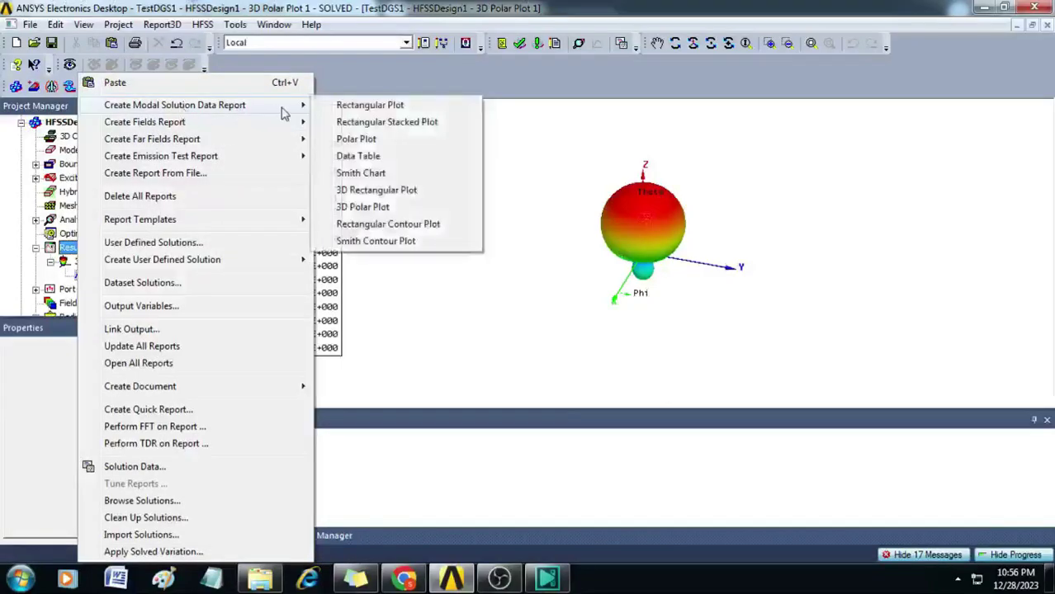
pyautogui.click(363, 106)
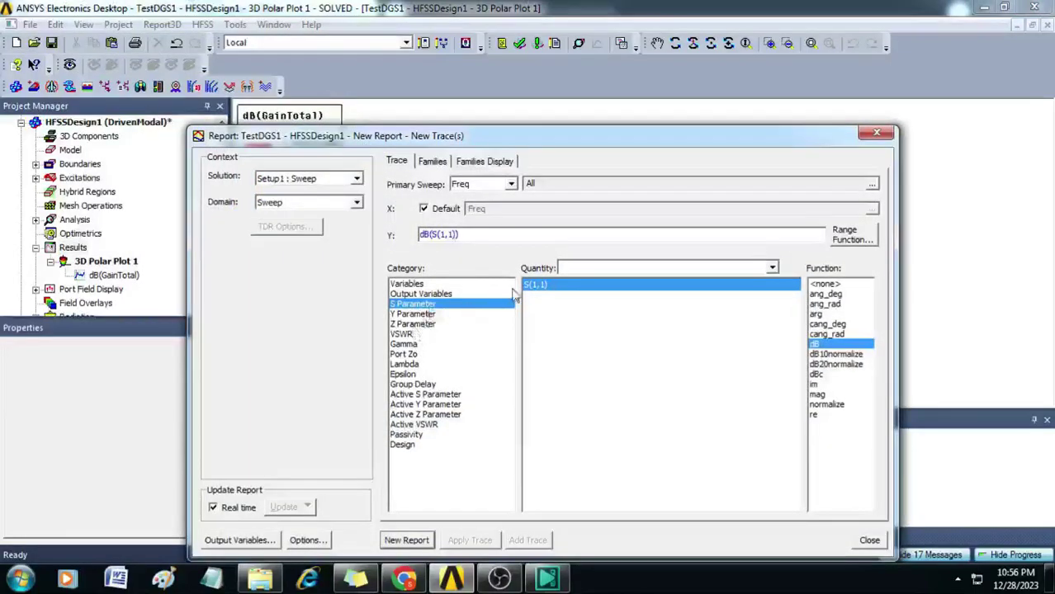
pyautogui.click(408, 540)
pyautogui.click(880, 135)
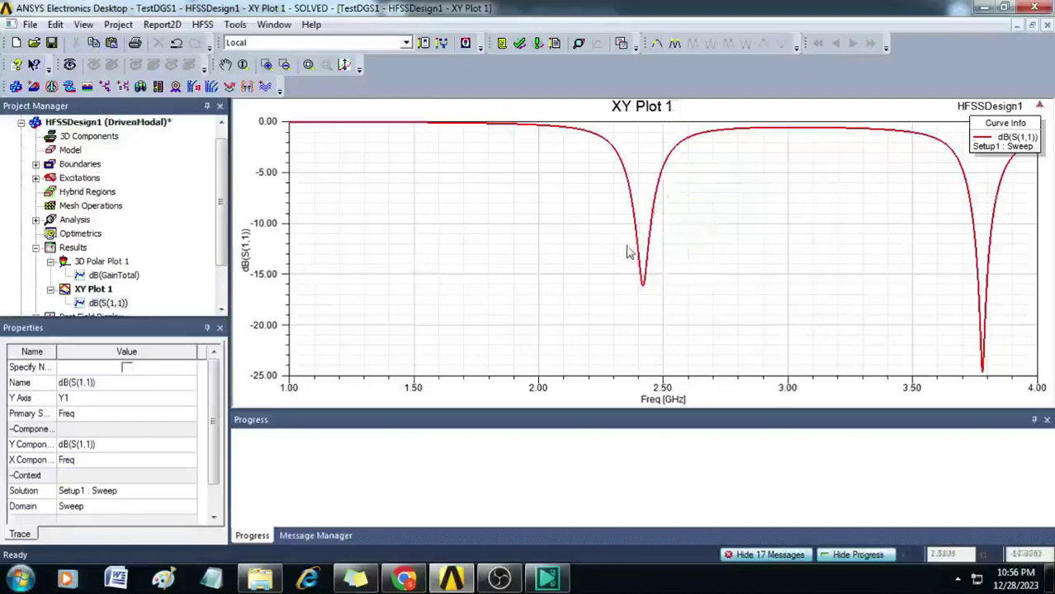
# Add marker m1 at the 2.419 GHz dip (-16.15 dB) and move the marker table into the plot.
pyautogui.click(655, 45)
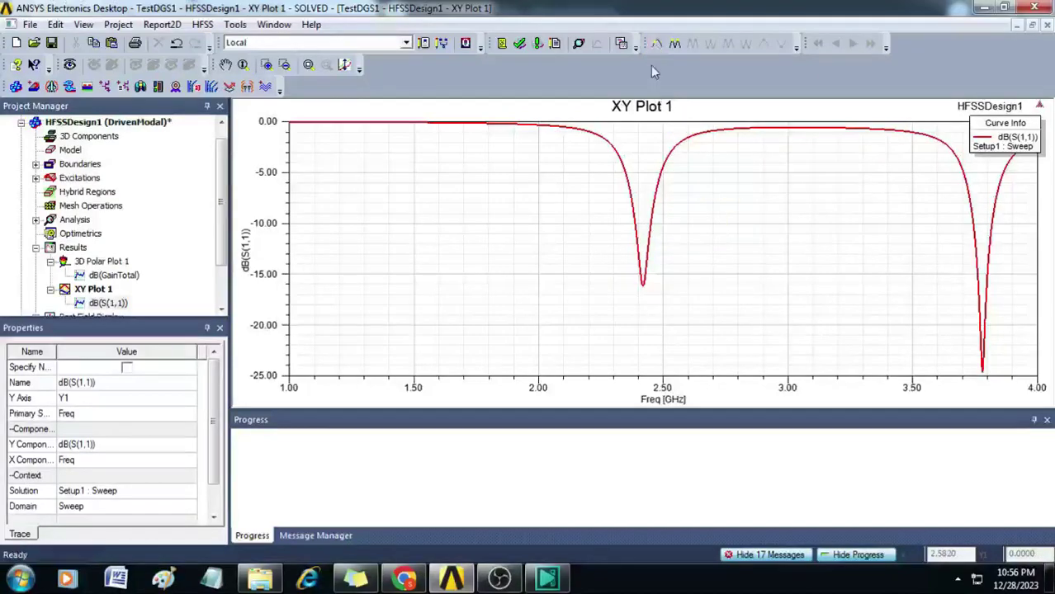
pyautogui.click(644, 300)
pyautogui.rightClick(456, 224)
pyautogui.click(505, 233)
pyautogui.moveTo(318, 115); pyautogui.dragTo(418, 226)
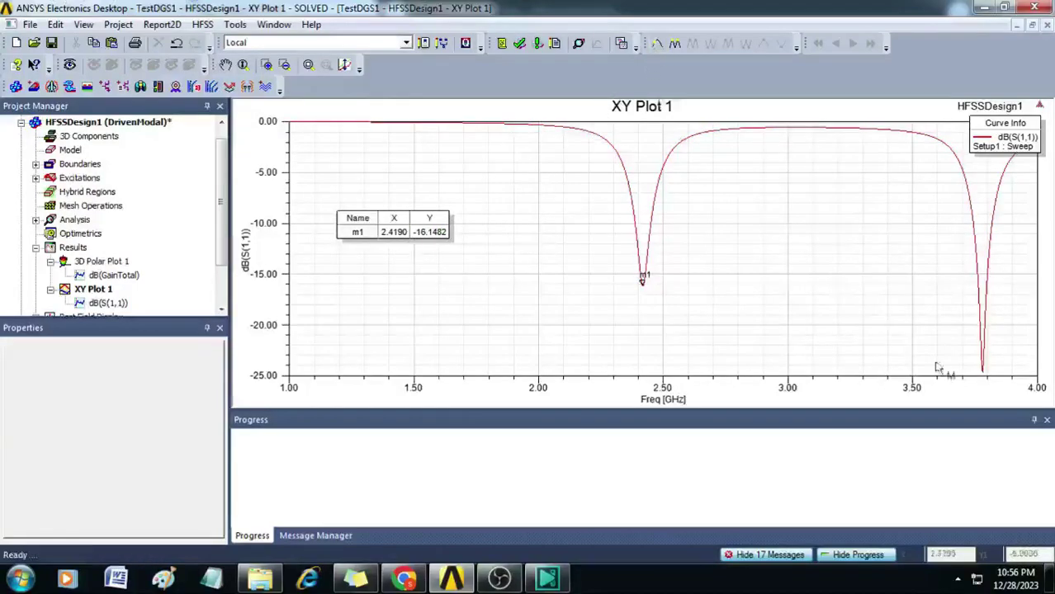
# Add marker m2 at the deeper 3.778 GHz dip (-24.64 dB).
pyautogui.click(982, 373)
pyautogui.rightClick(498, 305)
pyautogui.click(528, 253)
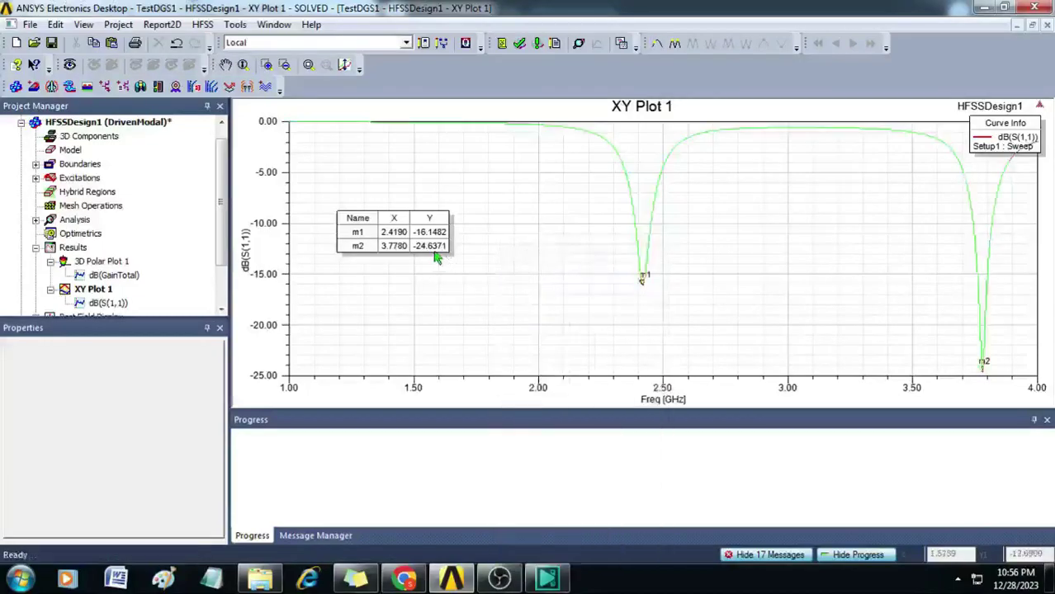
pyautogui.click(743, 245)
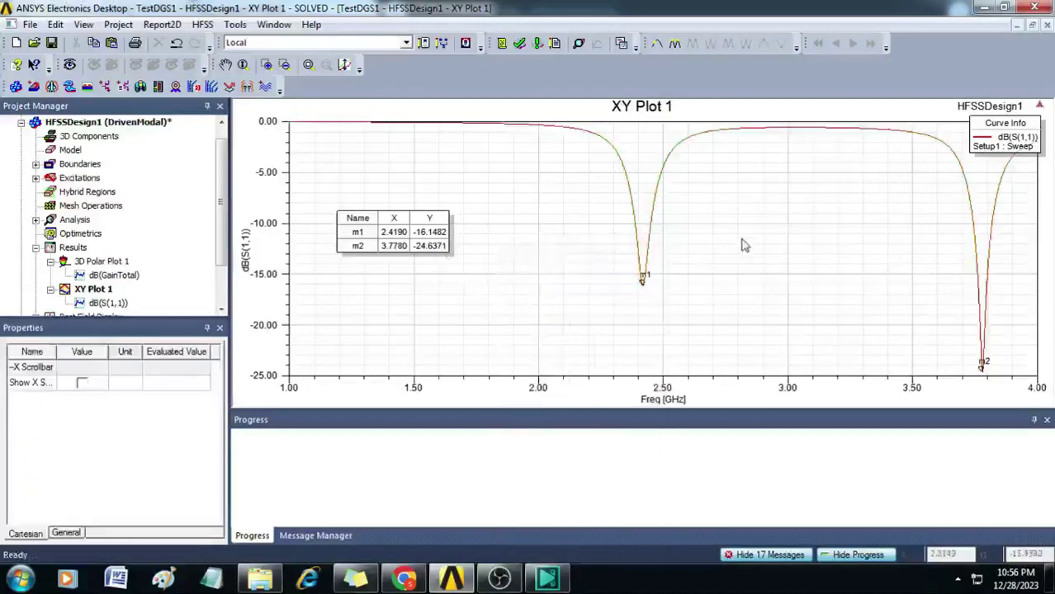
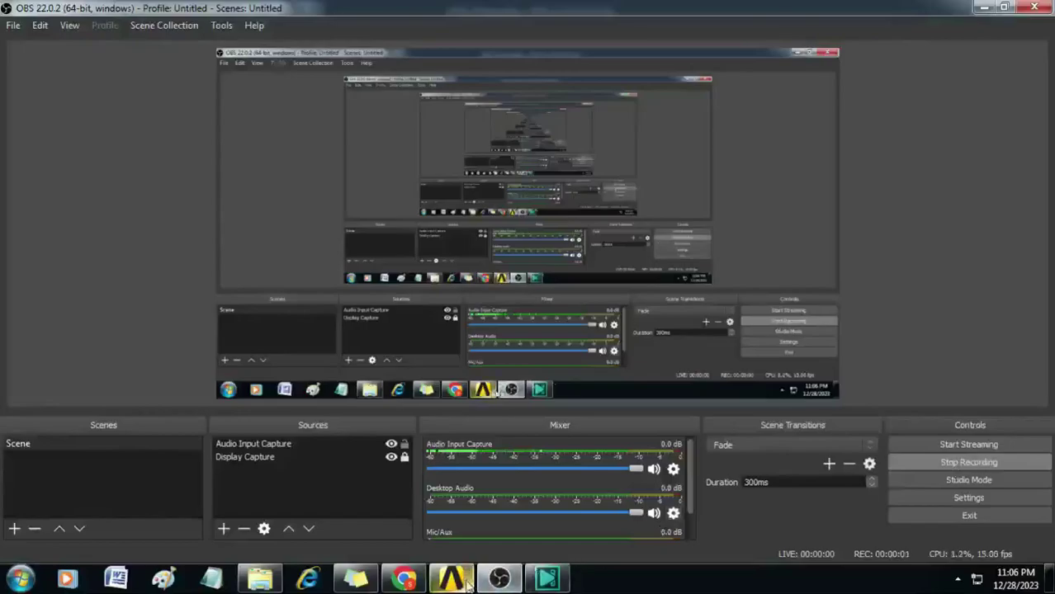
# Copy HFSSDesign1 and paste it into the TestDGS1 project as HFSSDesign4.
pyautogui.click(467, 582)
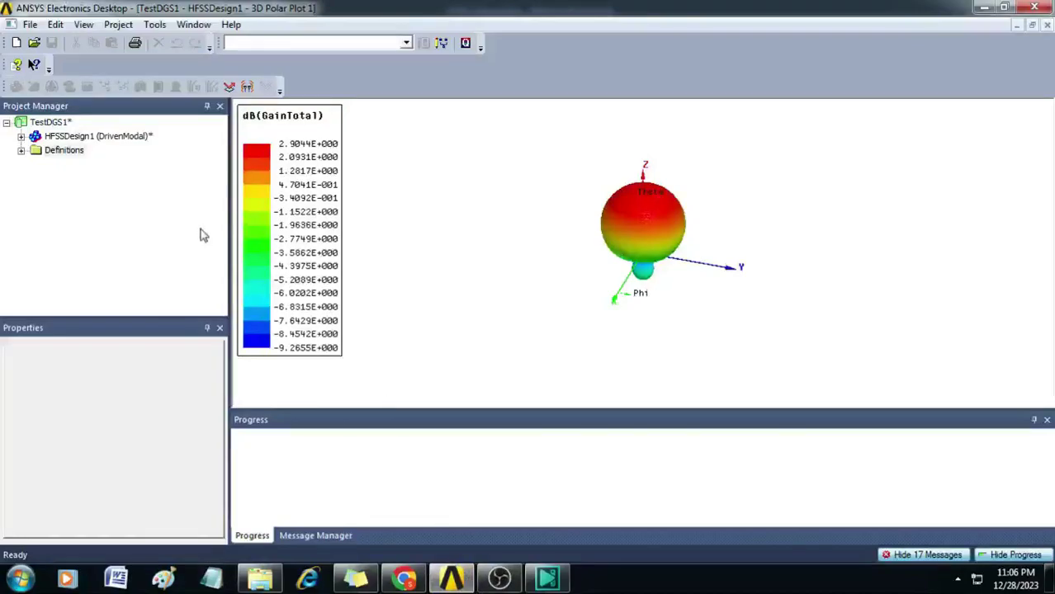
pyautogui.rightClick(122, 140)
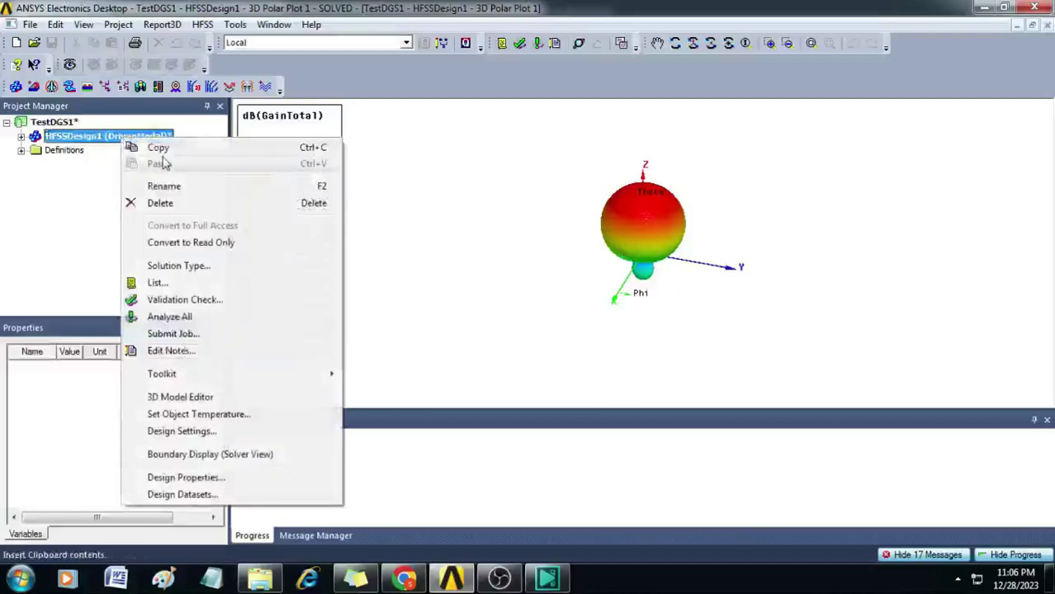
pyautogui.click(158, 147)
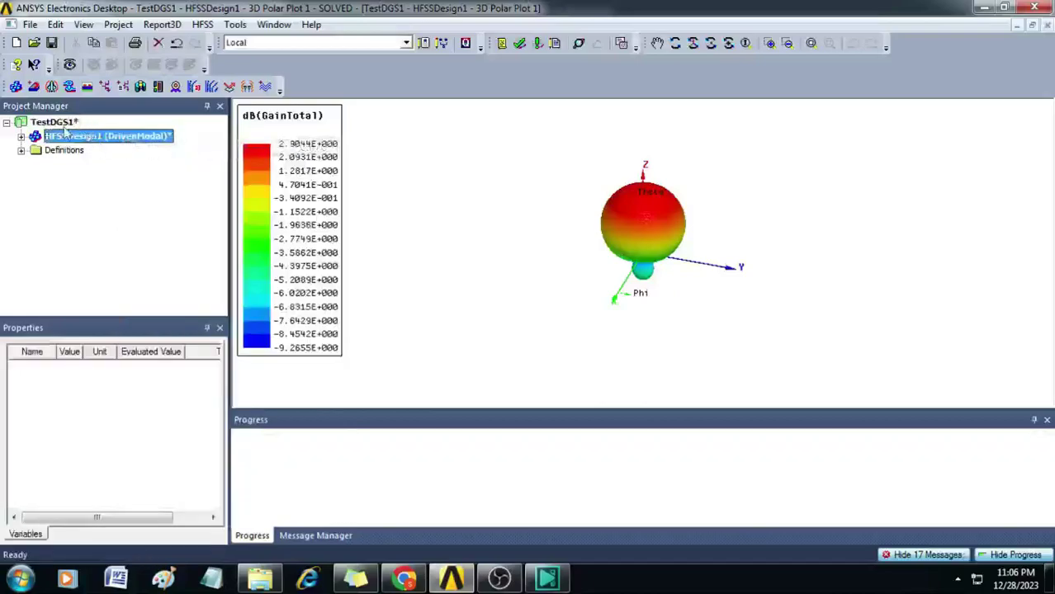
pyautogui.rightClick(64, 128)
pyautogui.click(101, 137)
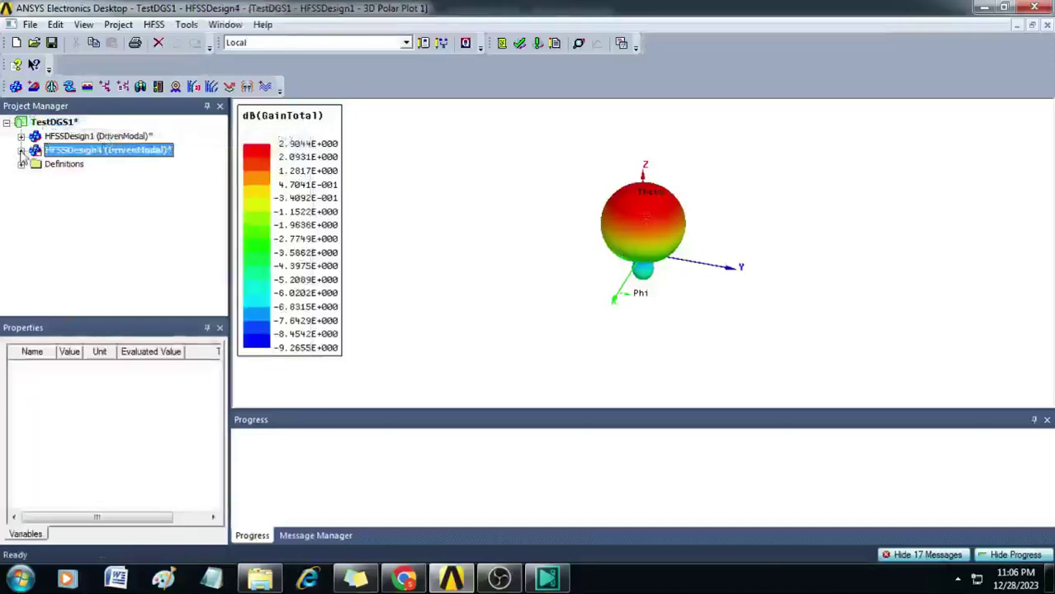
# Rename the pasted HFSSDesign4 design to WithDGS.
pyautogui.rightClick(82, 160)
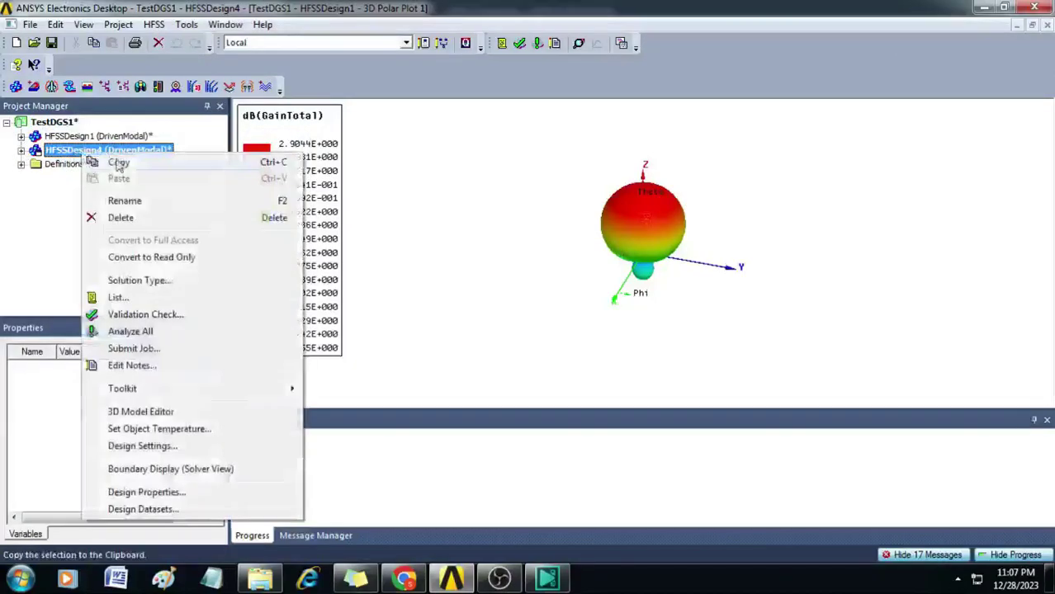
pyautogui.click(137, 203)
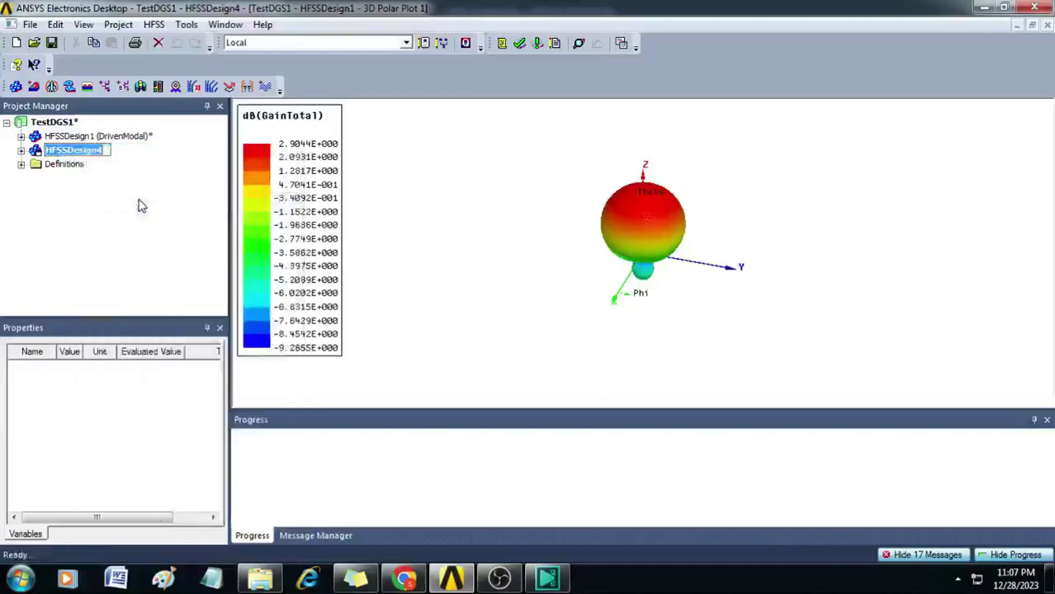
pyautogui.write('WithDGS')
pyautogui.press('Return')
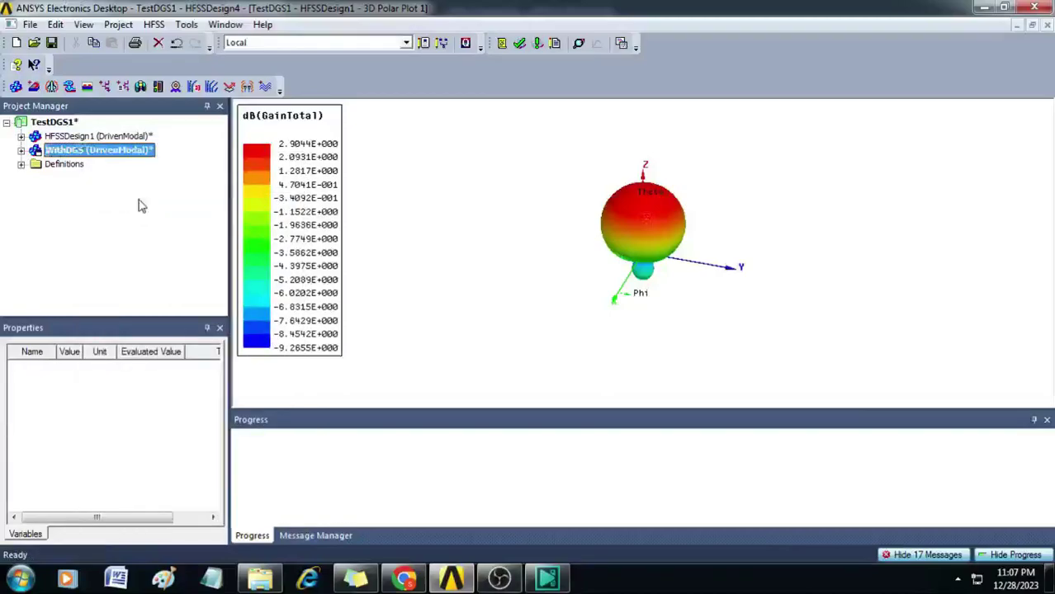
# Open WithDGS's 3D model, hide the RadiatingSurface air box, and turn the board toward the viewer.
pyautogui.doubleClick(139, 153)
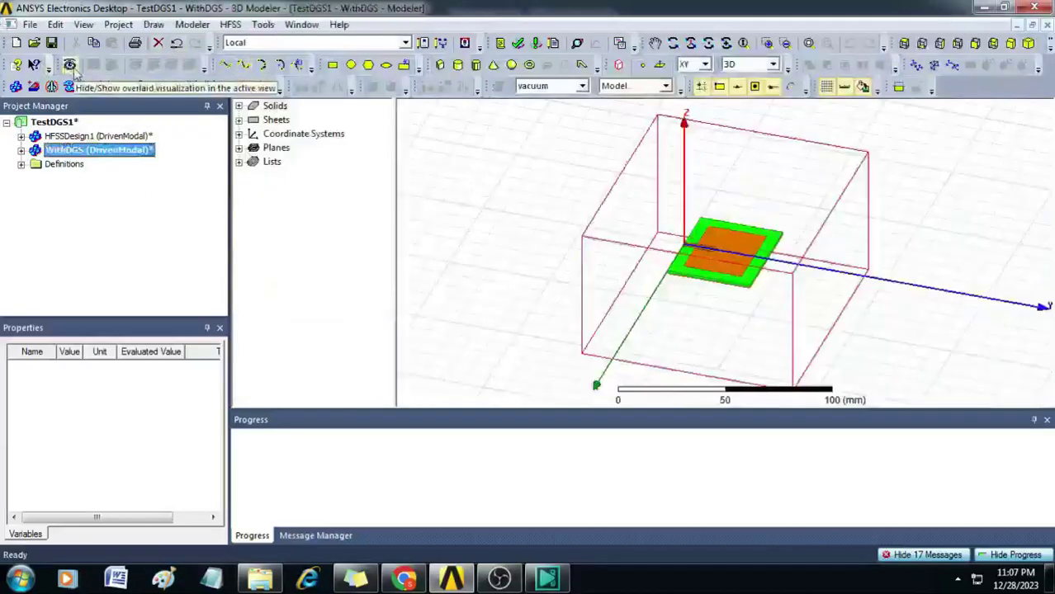
pyautogui.click(70, 66)
pyautogui.click(307, 157)
pyautogui.click(182, 305)
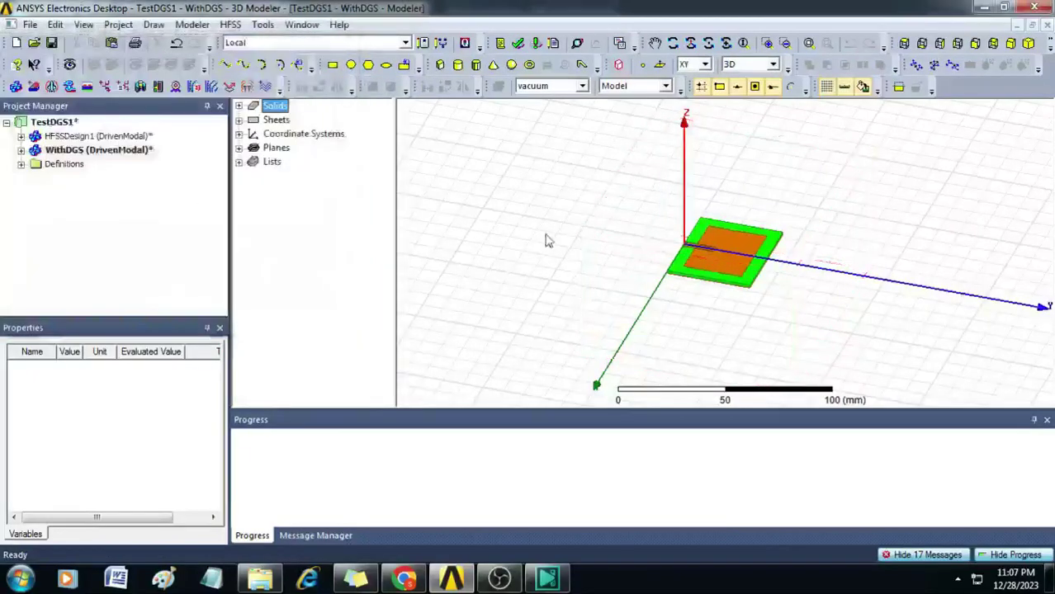
pyautogui.click(690, 43)
pyautogui.moveTo(703, 221); pyautogui.dragTo(793, 268)
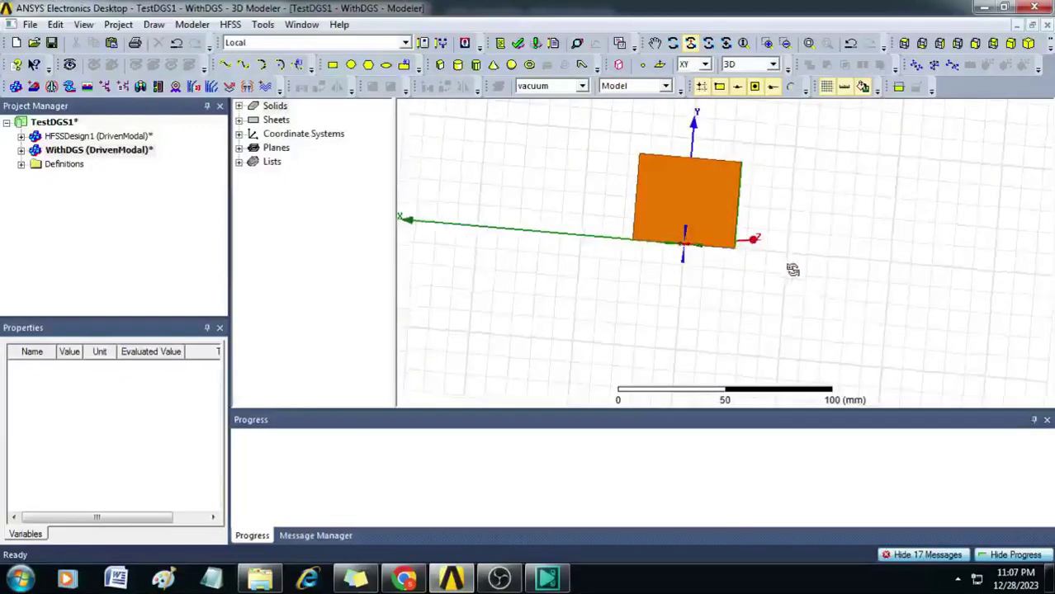
pyautogui.moveTo(740, 230); pyautogui.dragTo(746, 193)
pyautogui.rightClick(809, 171)
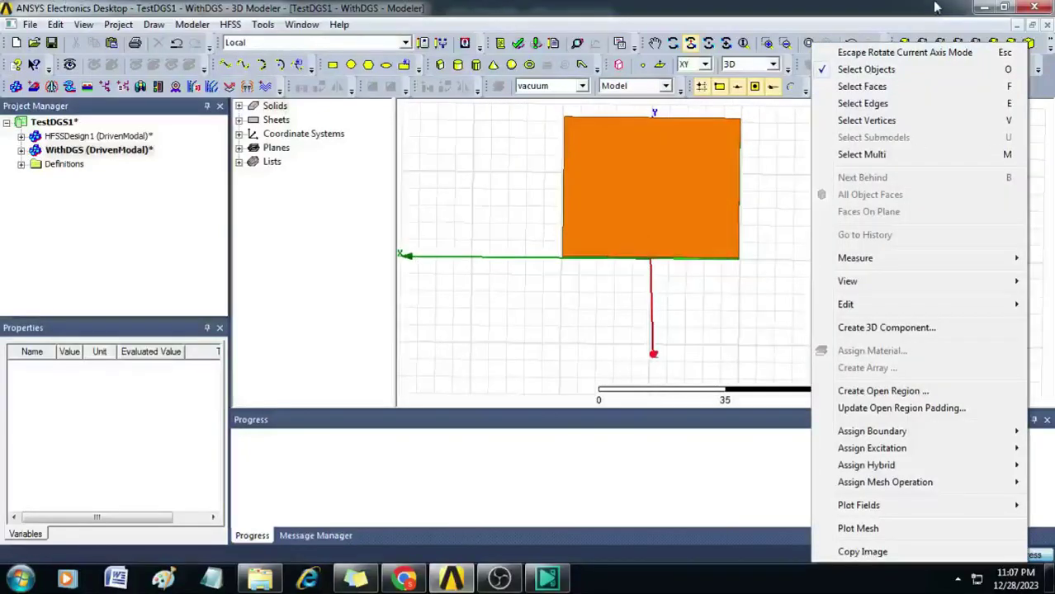
pyautogui.click(887, 54)
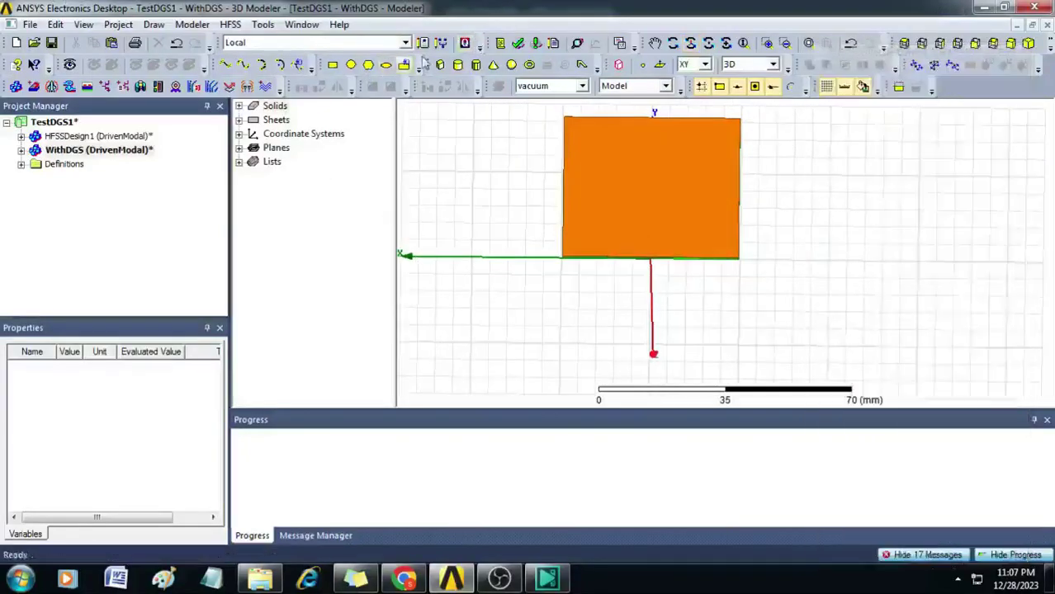
# Draw Circle1 with centre 0,$Li,-$h and radius $Rci (6 mm).
pyautogui.click(351, 64)
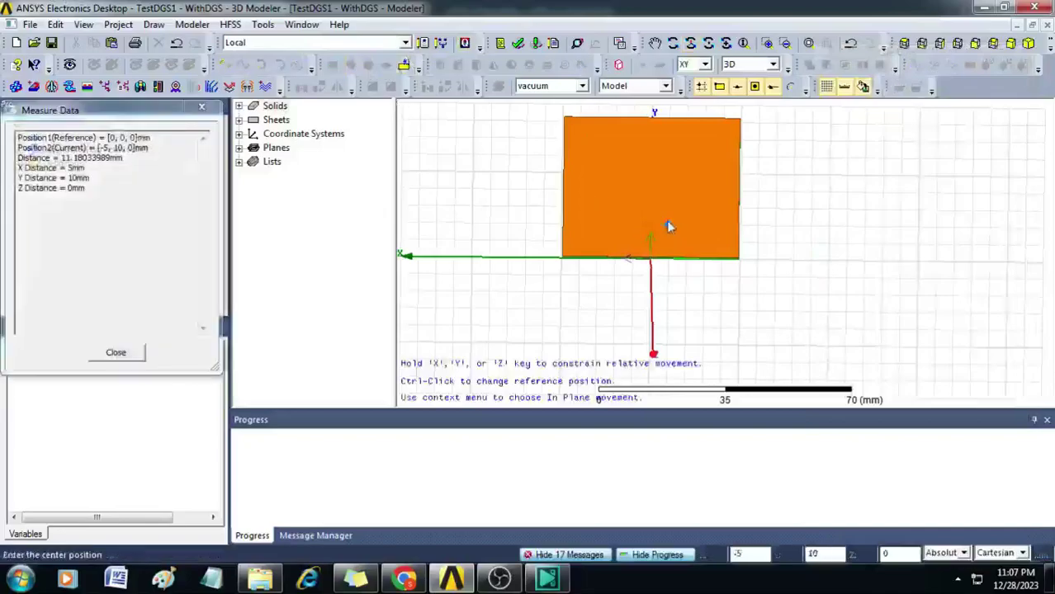
pyautogui.click(653, 211)
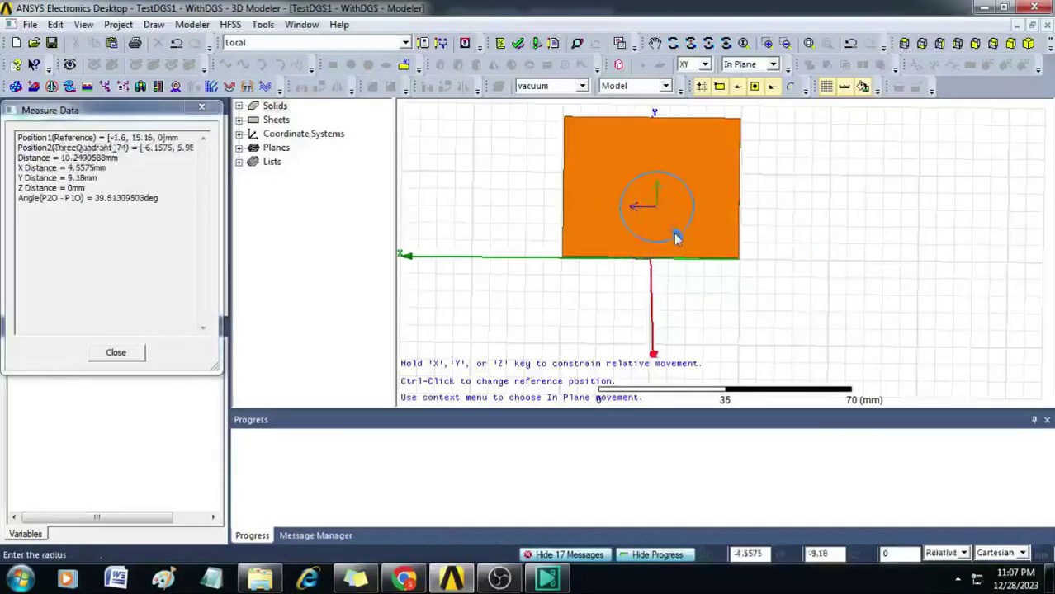
pyautogui.click(675, 239)
pyautogui.doubleClick(330, 189)
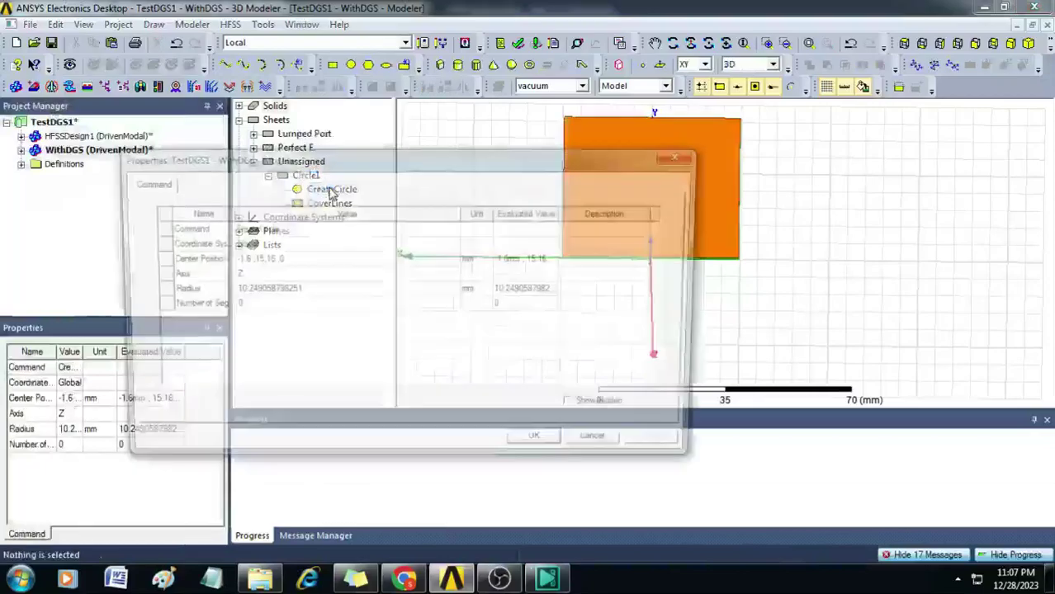
pyautogui.click(306, 259)
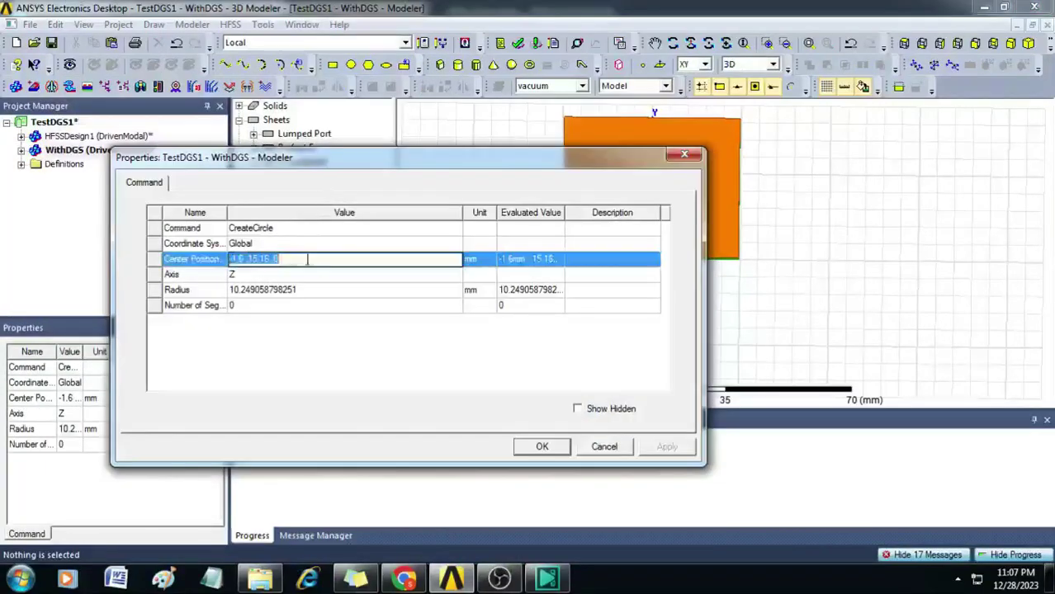
pyautogui.write('0,$L')
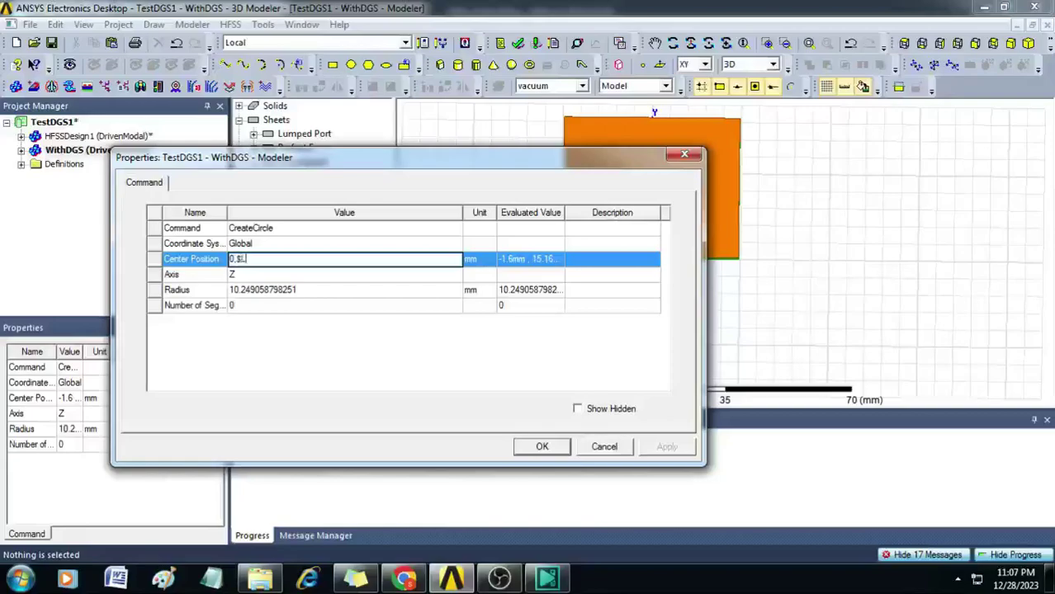
pyautogui.write('i,-$h')
pyautogui.click(308, 290)
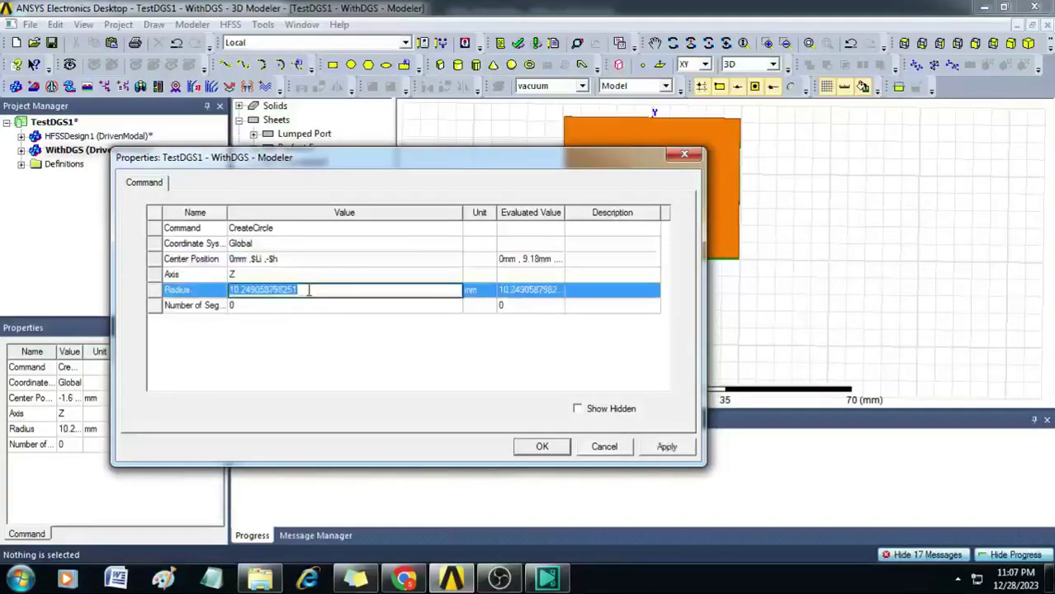
pyautogui.write('$Rcl')
pyautogui.click(542, 447)
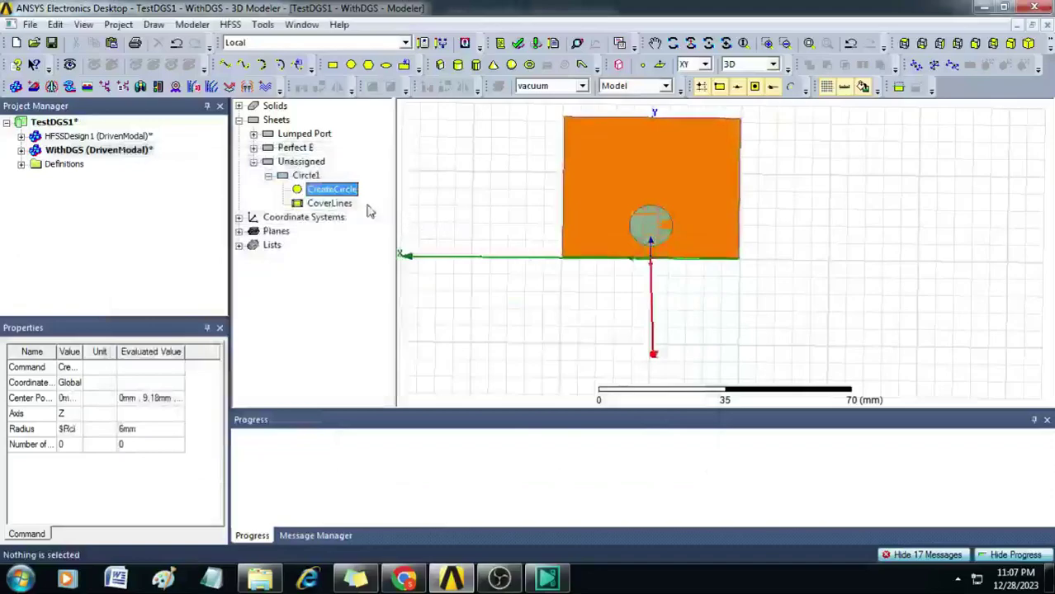
pyautogui.click(312, 187)
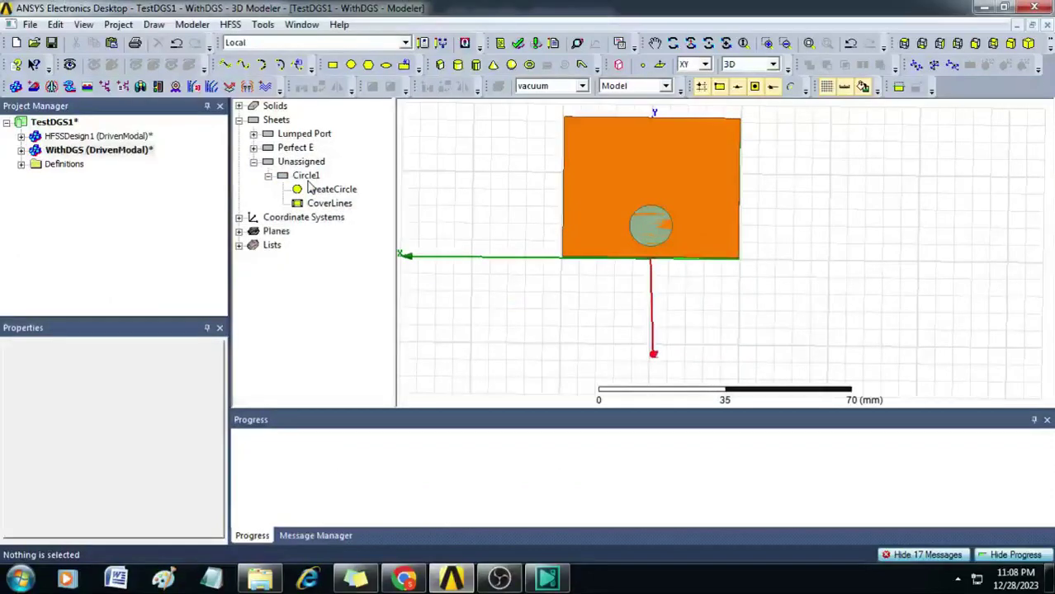
# Duplicate Circle1 as Circle2 and set Circle2's radius to $Rco (4 mm).
pyautogui.click(306, 176)
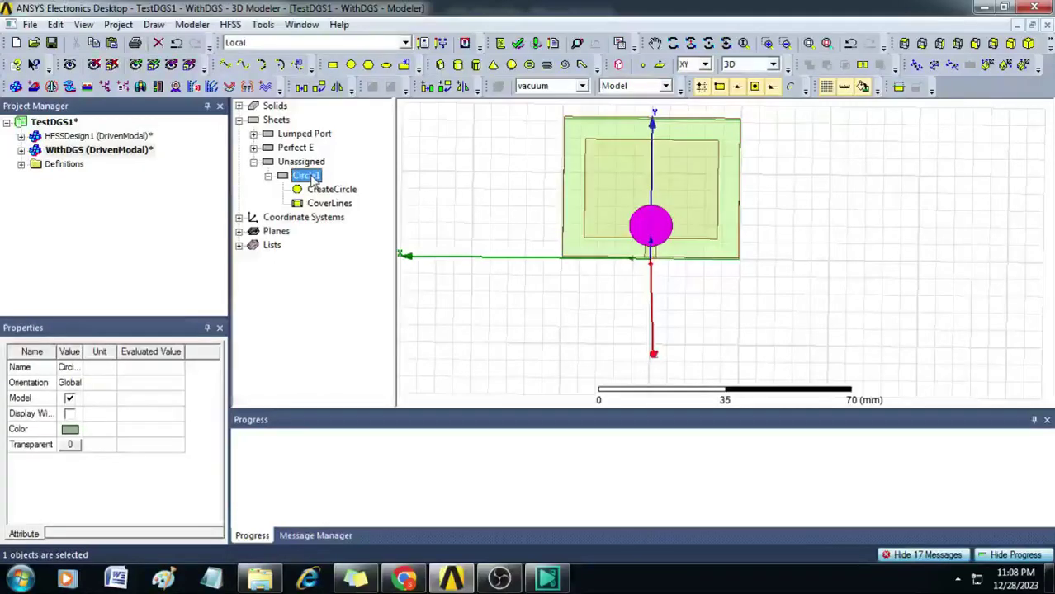
pyautogui.hotkey('ctrl', 'v')
pyautogui.click(297, 219)
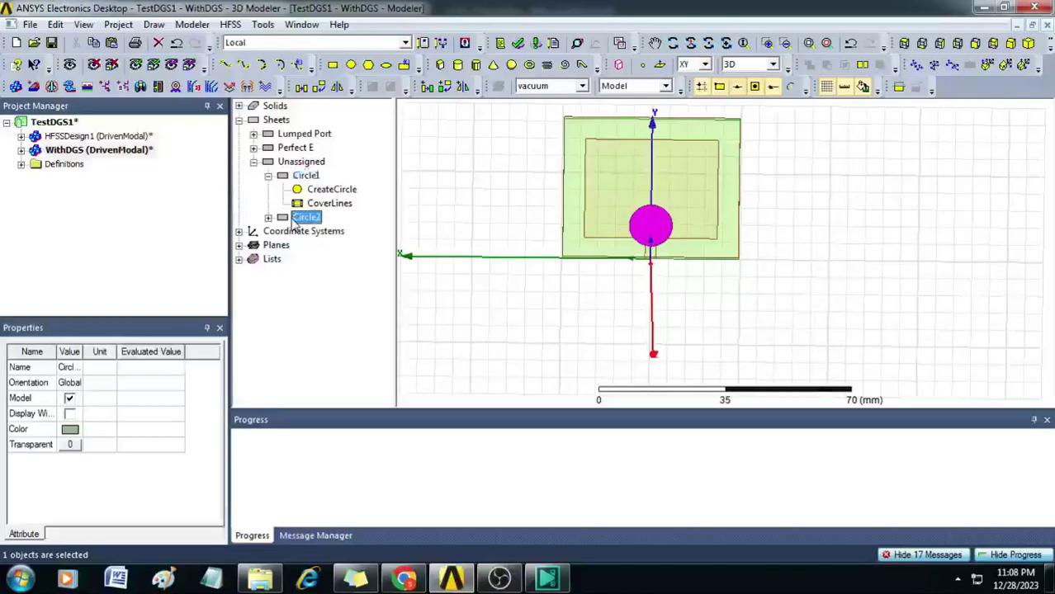
pyautogui.click(268, 217)
pyautogui.click(328, 232)
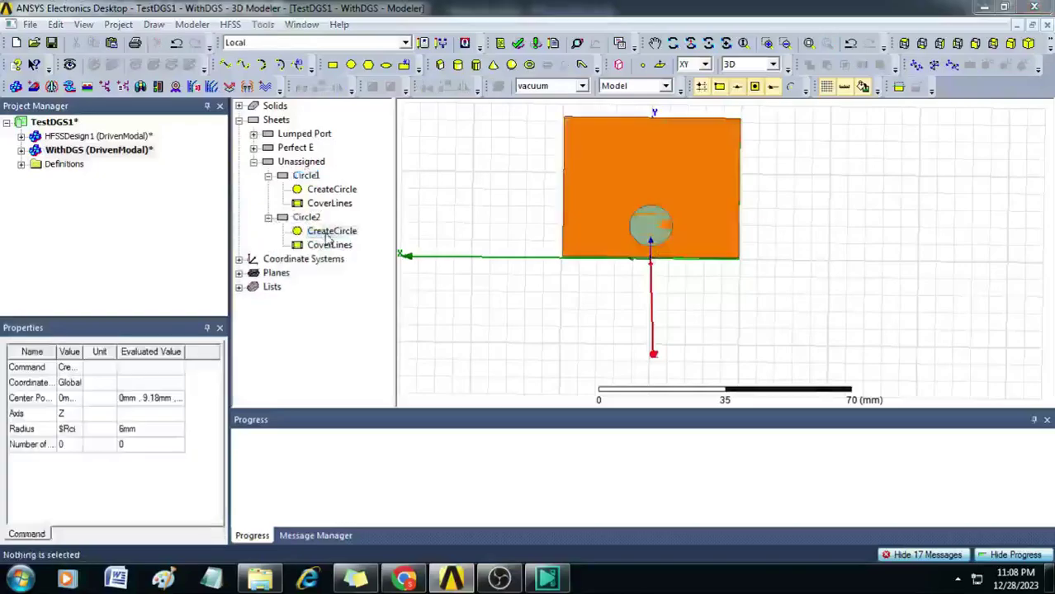
pyautogui.doubleClick(330, 232)
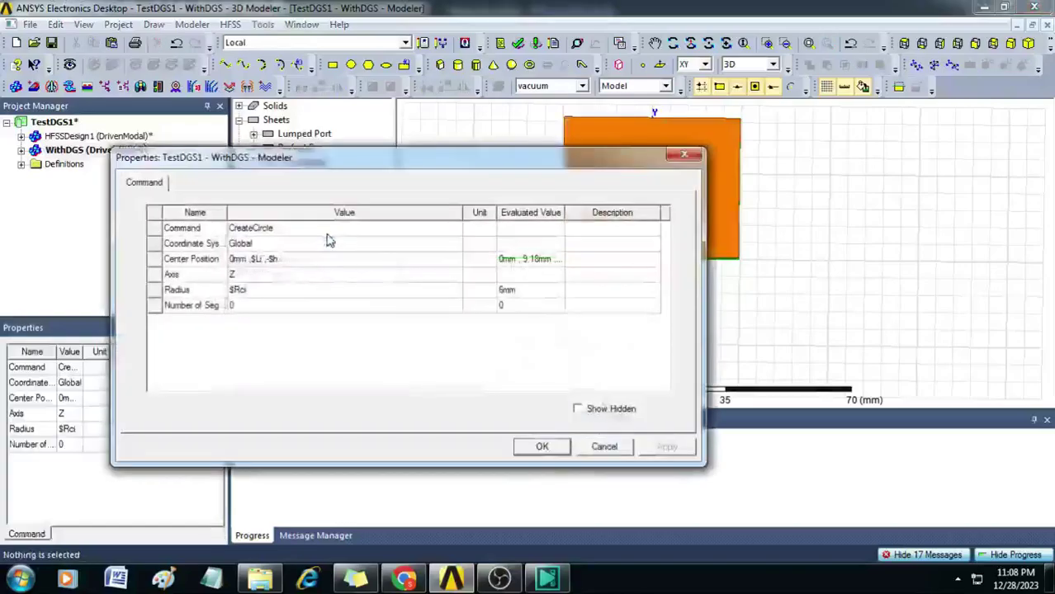
pyautogui.click(260, 289)
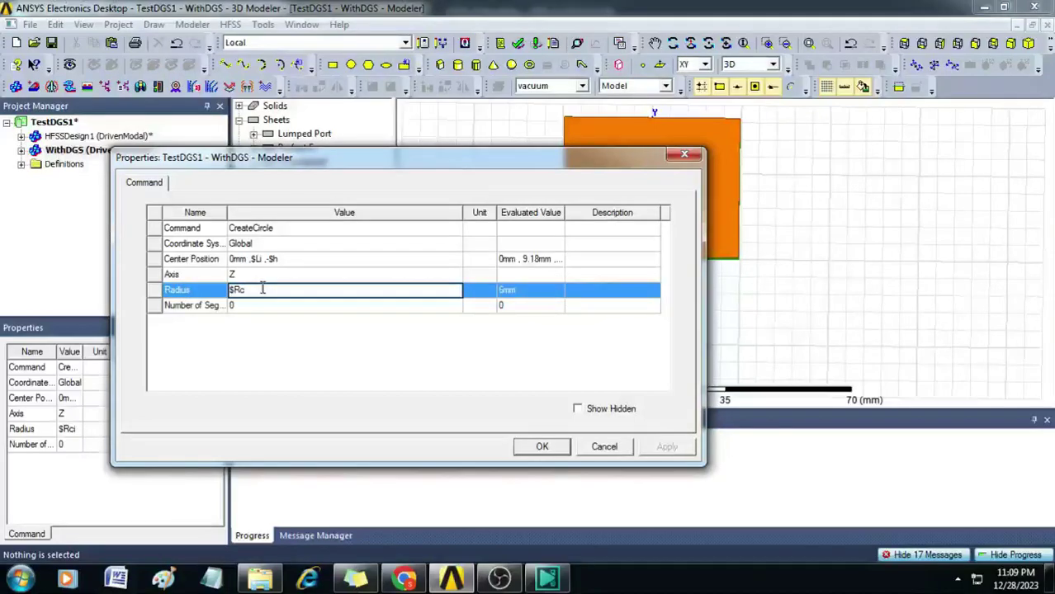
pyautogui.write('o')
pyautogui.click(500, 385)
pyautogui.click(541, 447)
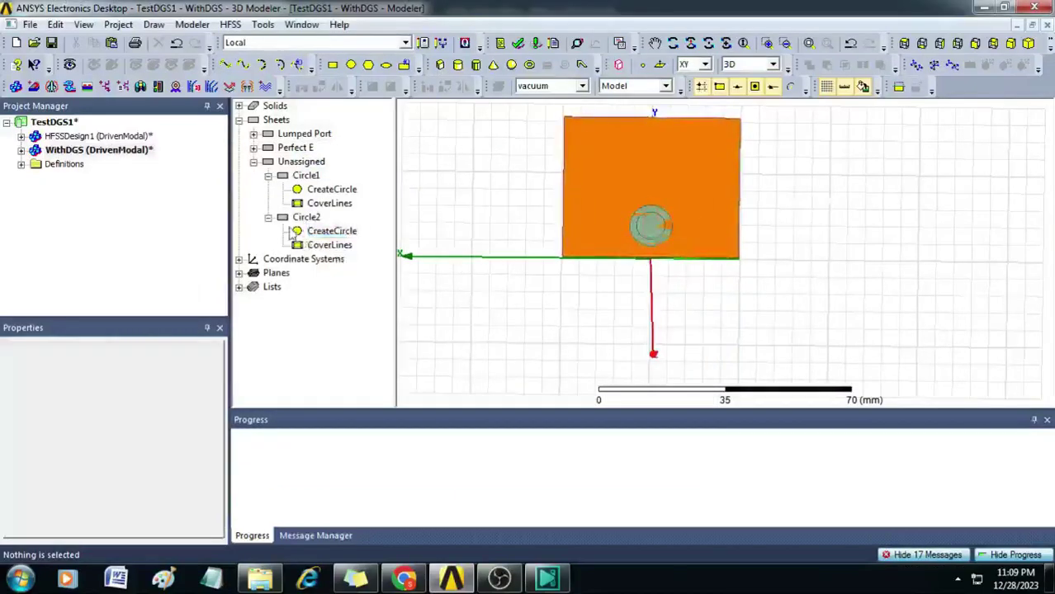
# Subtract Circle2 from Circle1 to leave a ring-shaped sheet.
pyautogui.click(306, 177)
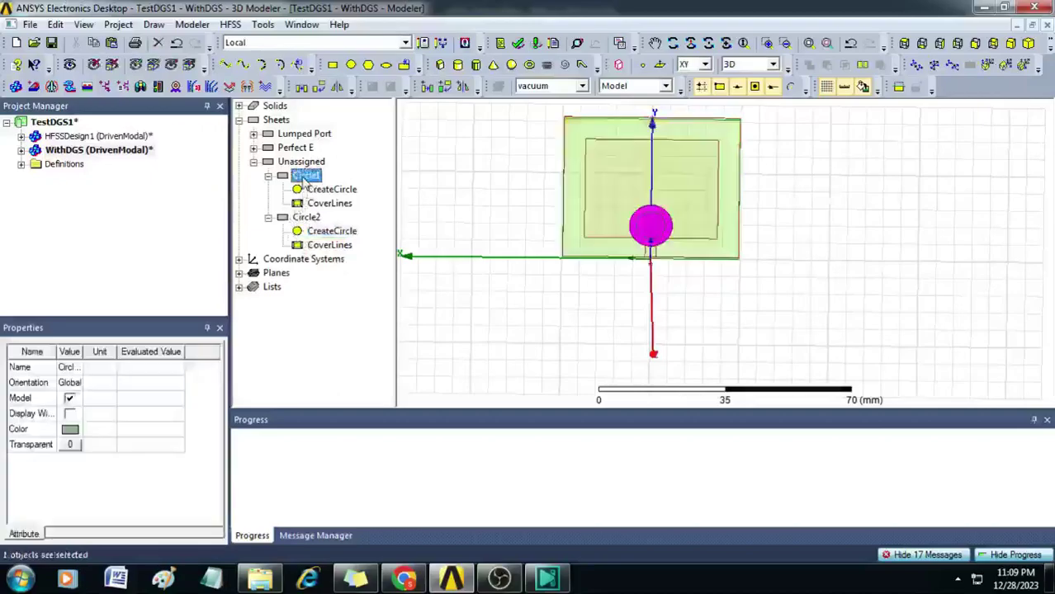
pyautogui.keyDown('ctrl'); pyautogui.click(306, 217); pyautogui.keyUp('ctrl')
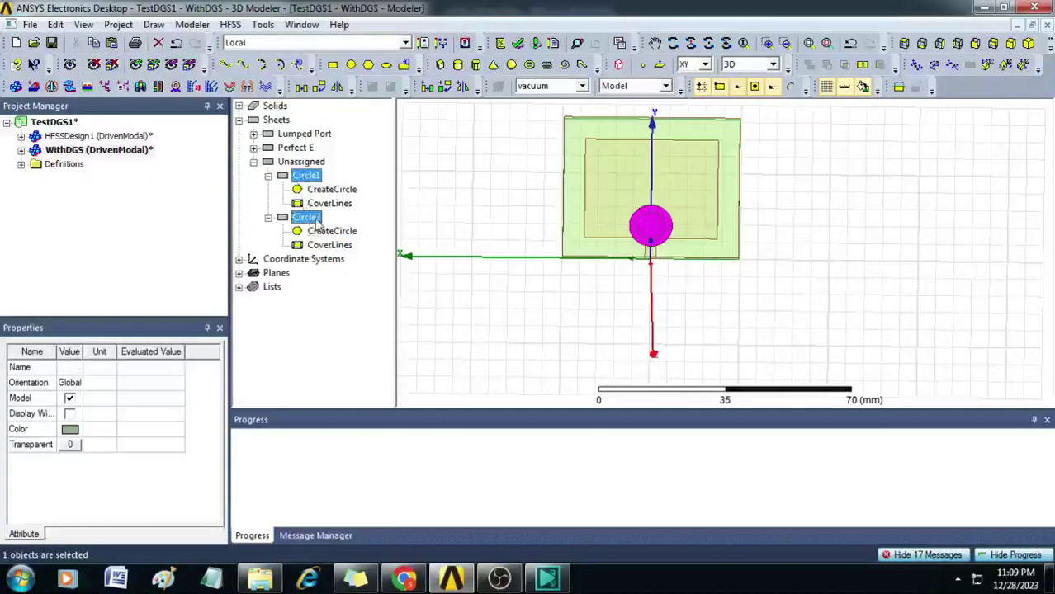
pyautogui.click(828, 66)
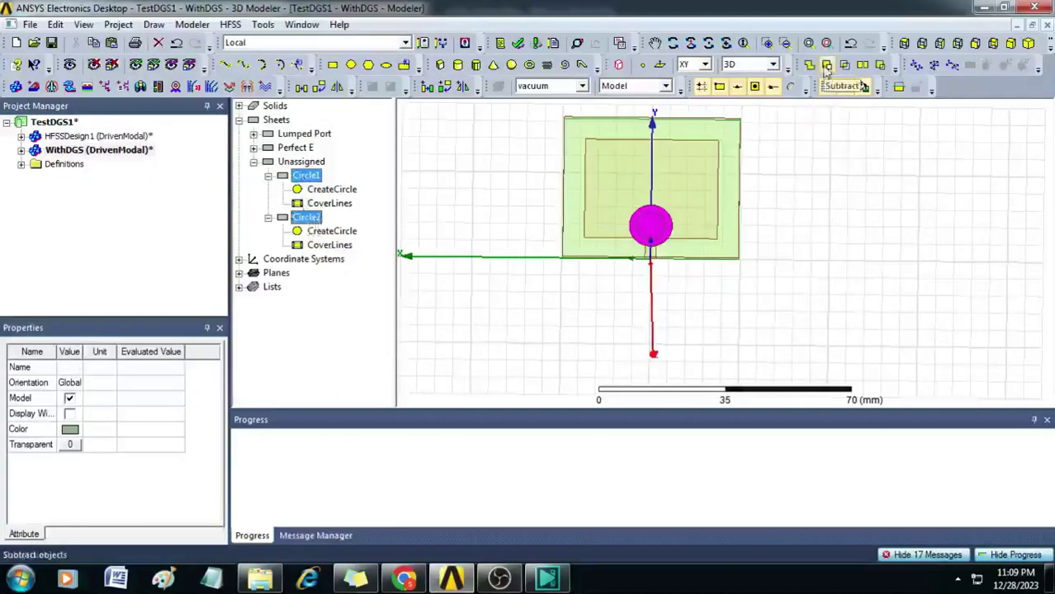
pyautogui.click(485, 355)
pyautogui.click(852, 180)
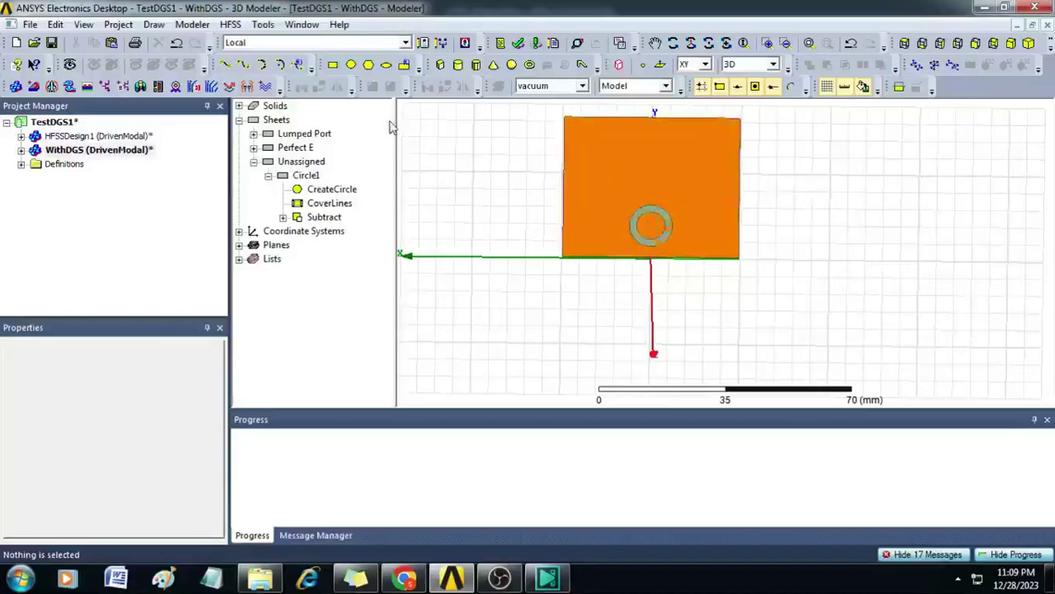
# Draw Rectangle1 and set its position to -$Wh/2,$Li-$Rci+$Rco/2,-$h.
pyautogui.click(334, 66)
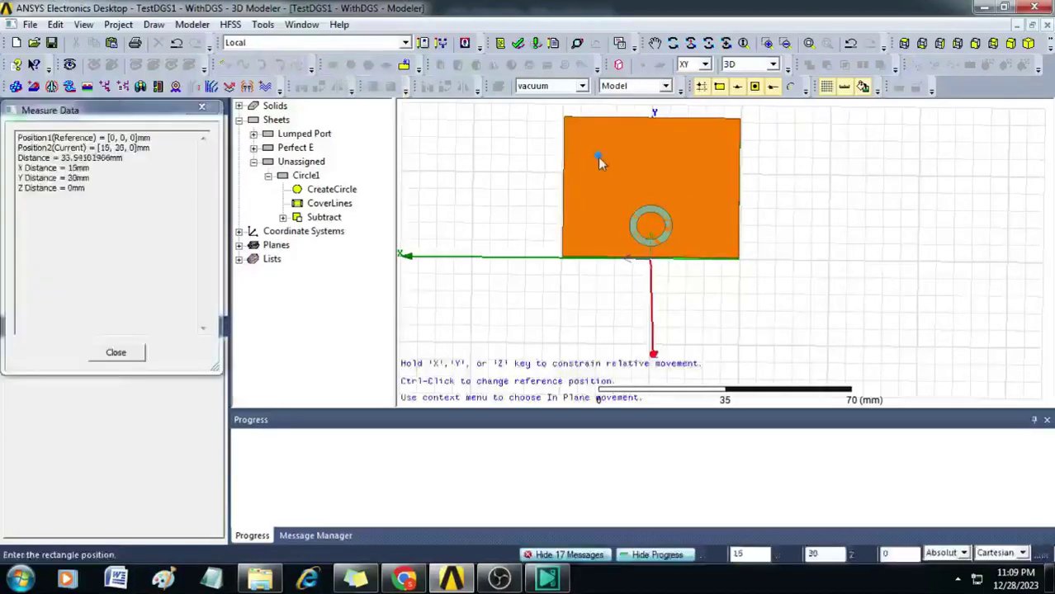
pyautogui.click(614, 174)
pyautogui.click(699, 214)
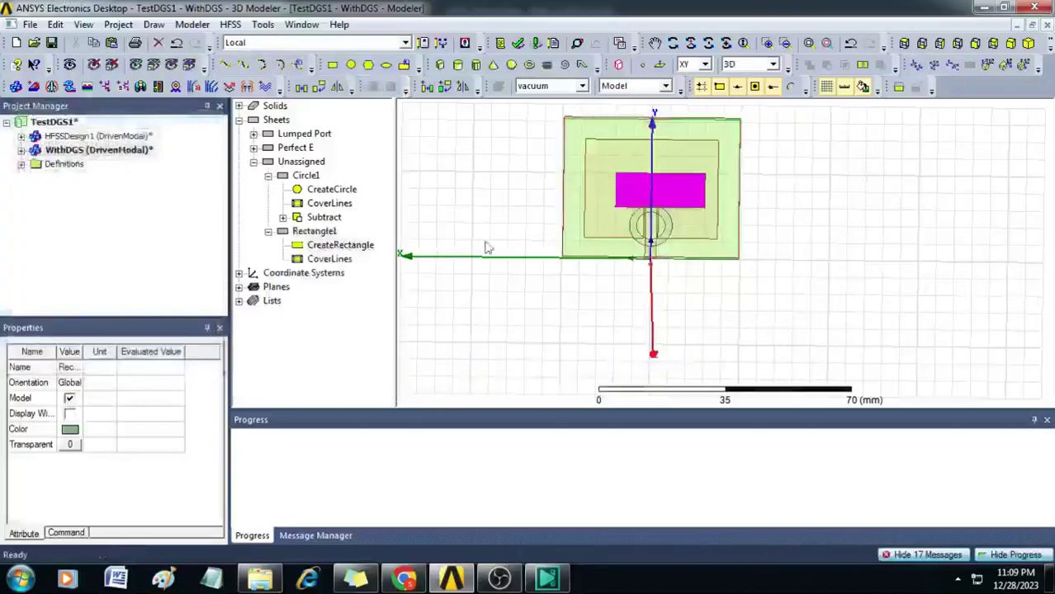
pyautogui.doubleClick(337, 251)
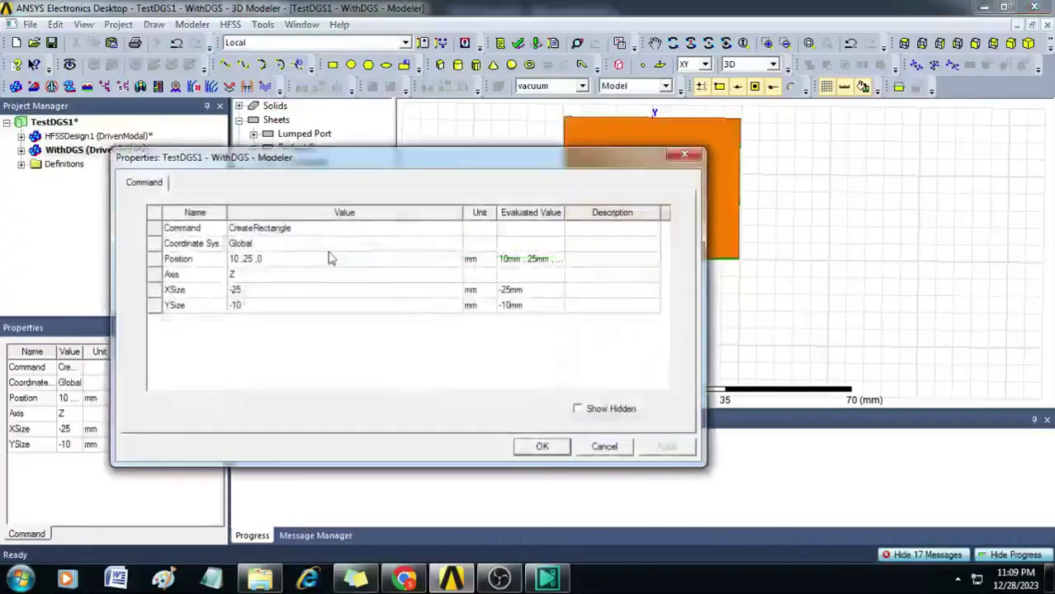
pyautogui.click(276, 259)
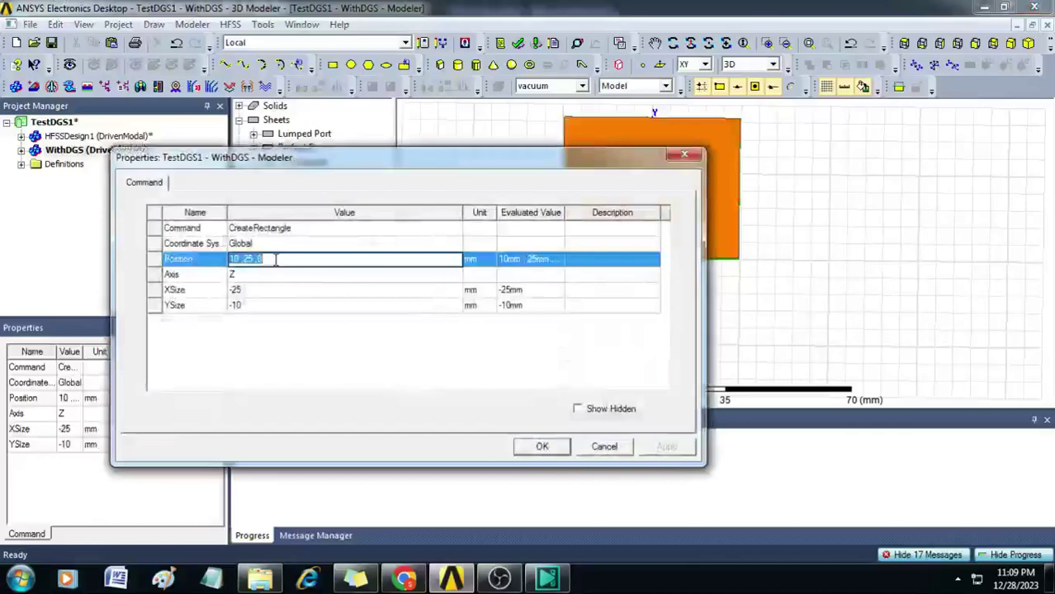
pyautogui.press('BackSpace')
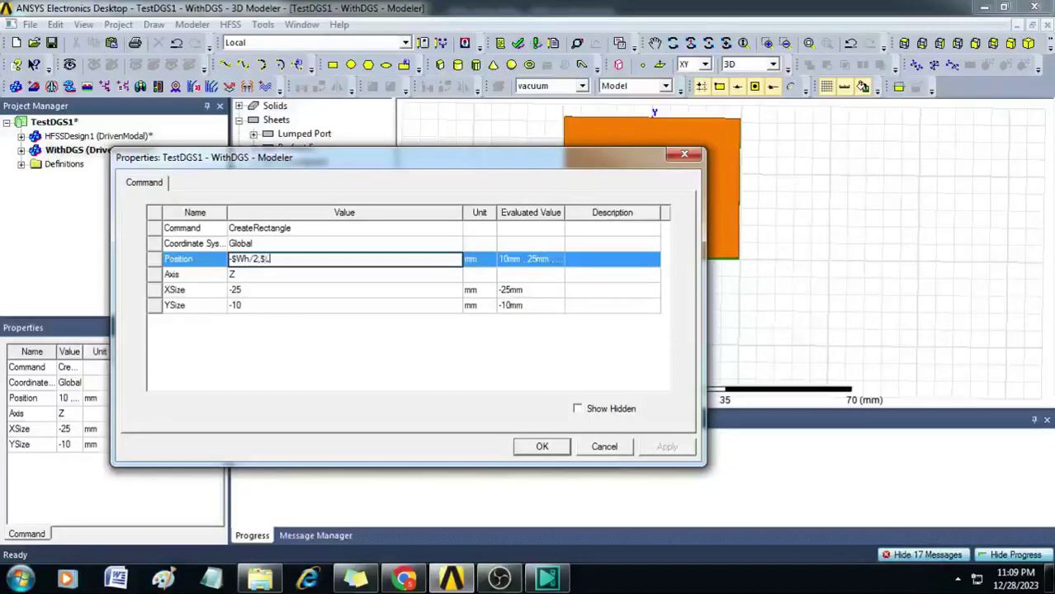
pyautogui.write('h')
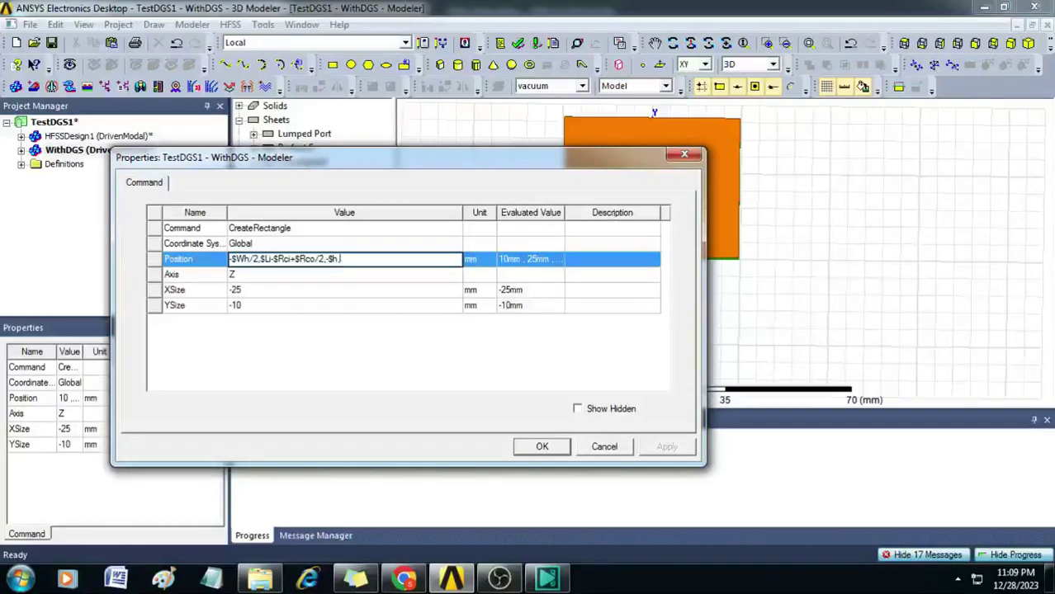
# Set Rectangle1's XSize to $Wh (2.295 mm) and YSize to 2*$Rci-$Rco (8 mm).
pyautogui.click(258, 291)
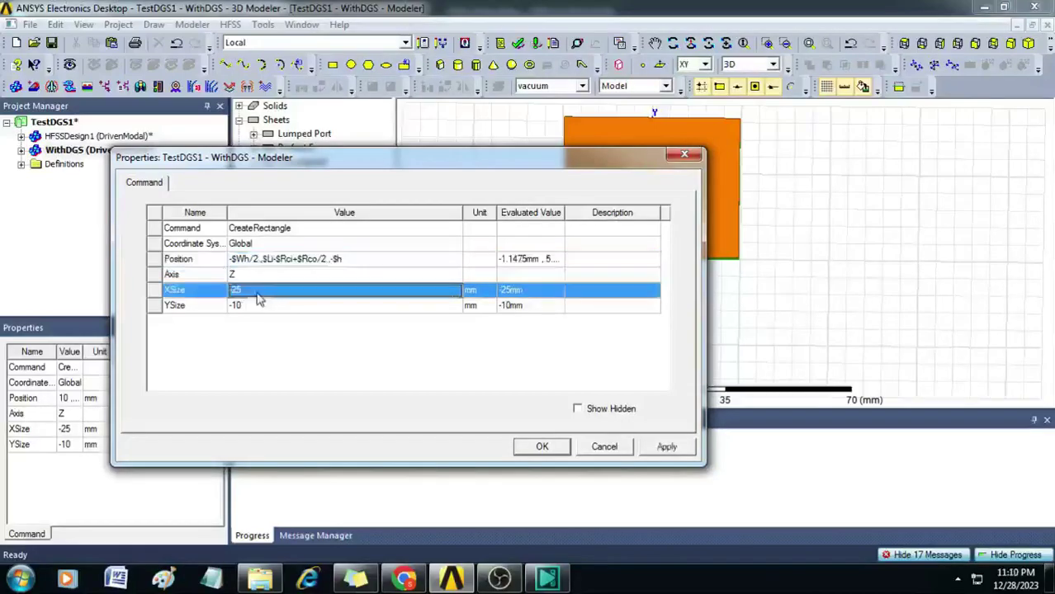
pyautogui.write('$Wh')
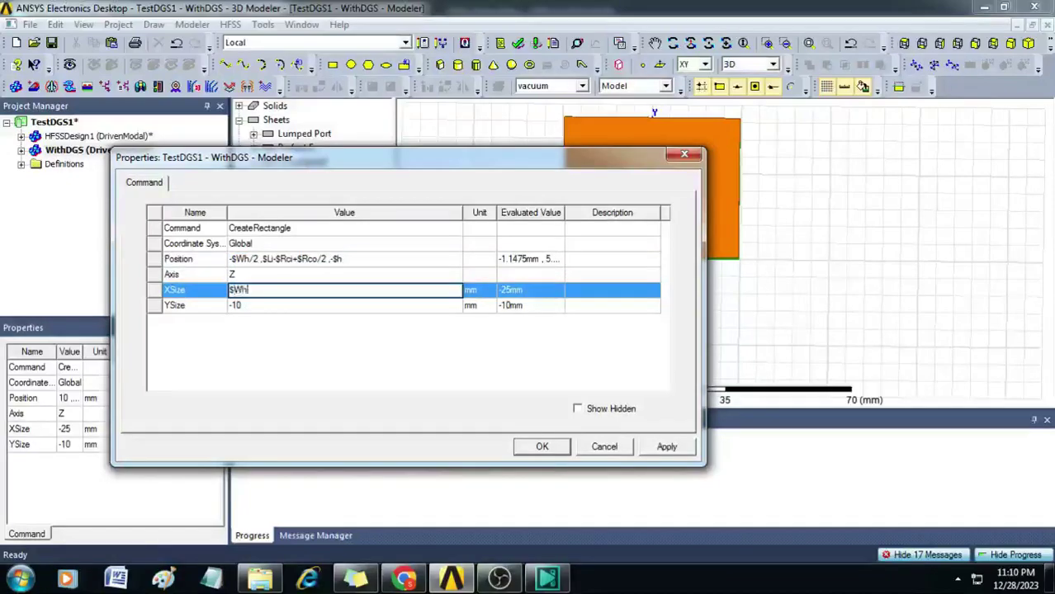
pyautogui.click(287, 306)
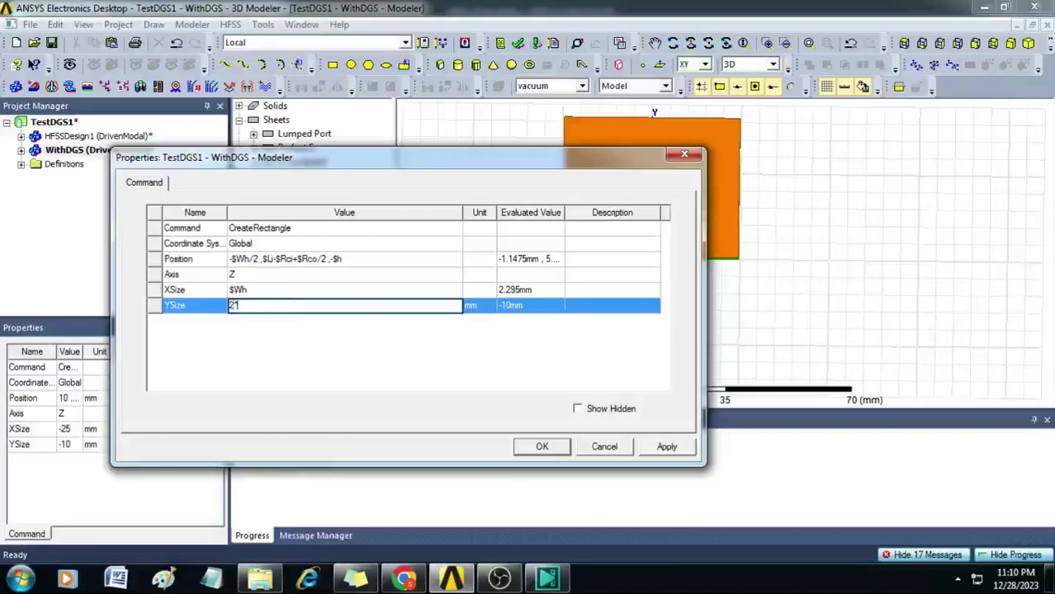
pyautogui.write('2*$Rci-$Rco')
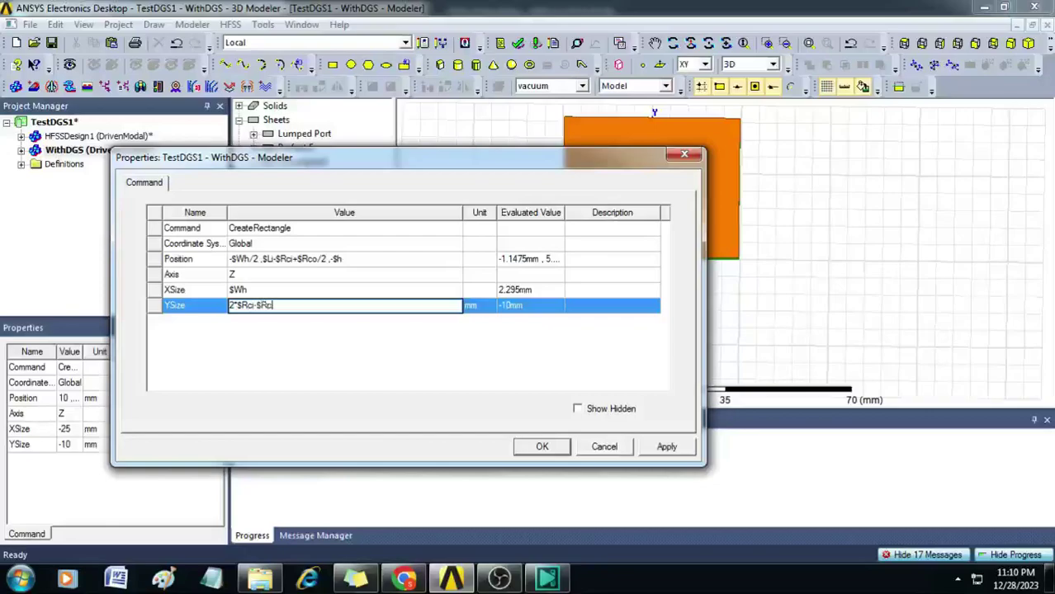
pyautogui.click(542, 447)
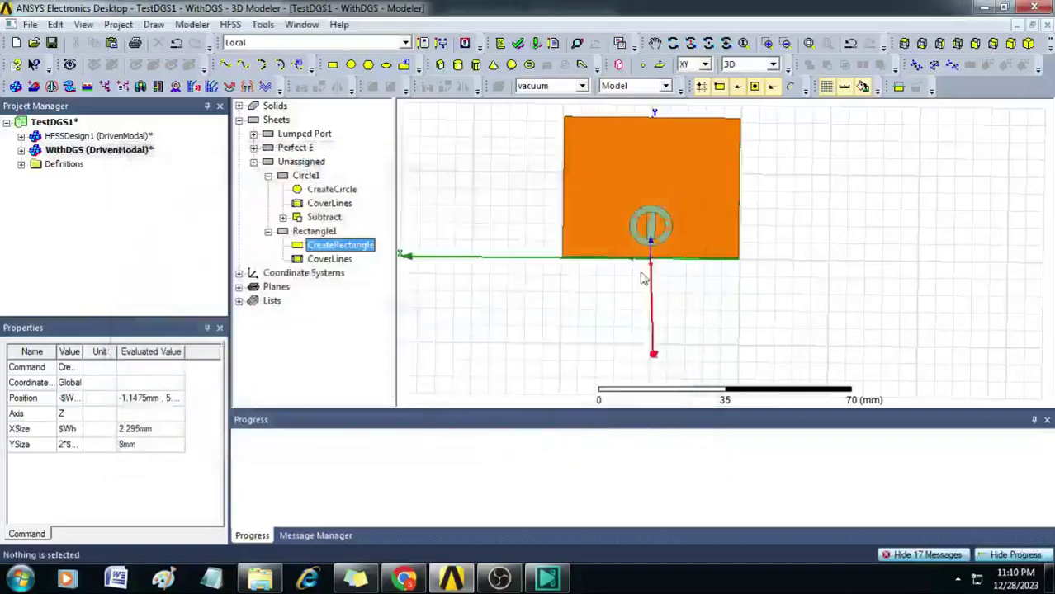
pyautogui.click(864, 212)
# Unite Rectangle1 with Circle1, then expand Perfect E to list GND and Patch.
pyautogui.scroll(1, 632, 238)
pyautogui.scroll(4, 636, 235)
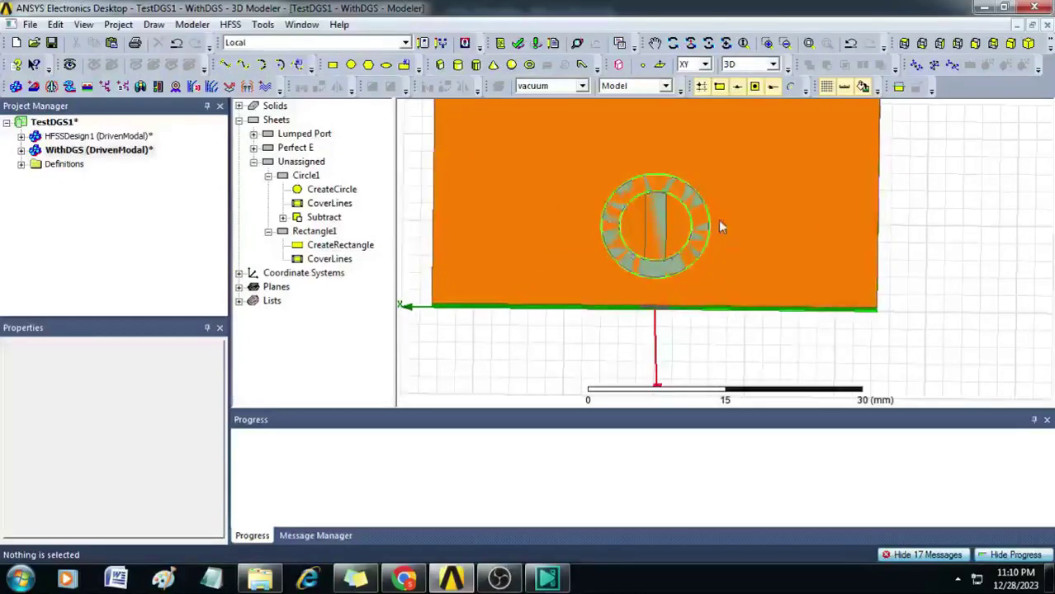
pyautogui.click(305, 176)
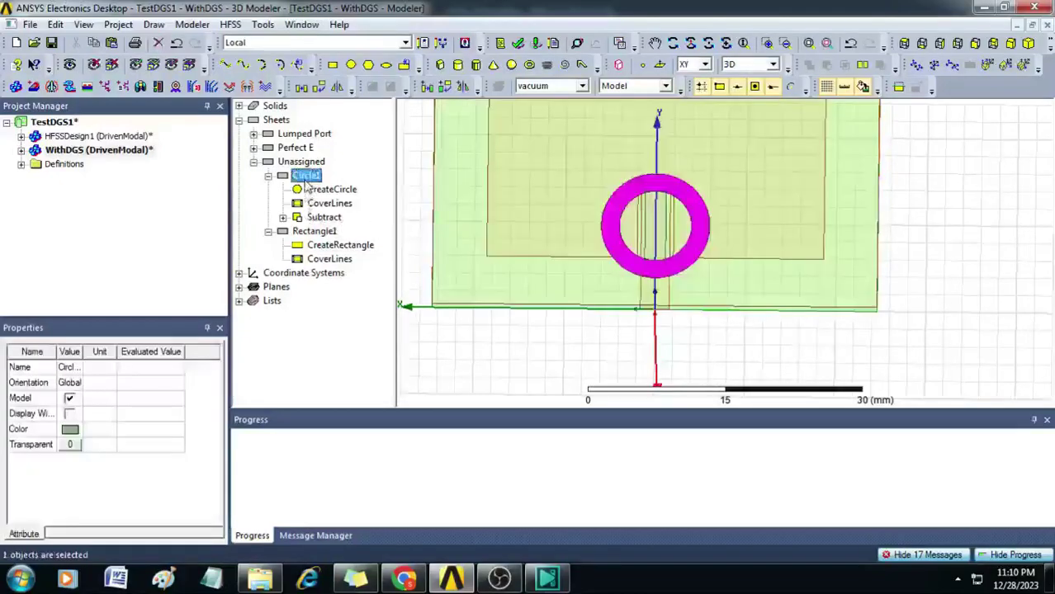
pyautogui.keyDown('ctrl'); pyautogui.click(319, 234); pyautogui.keyUp('ctrl')
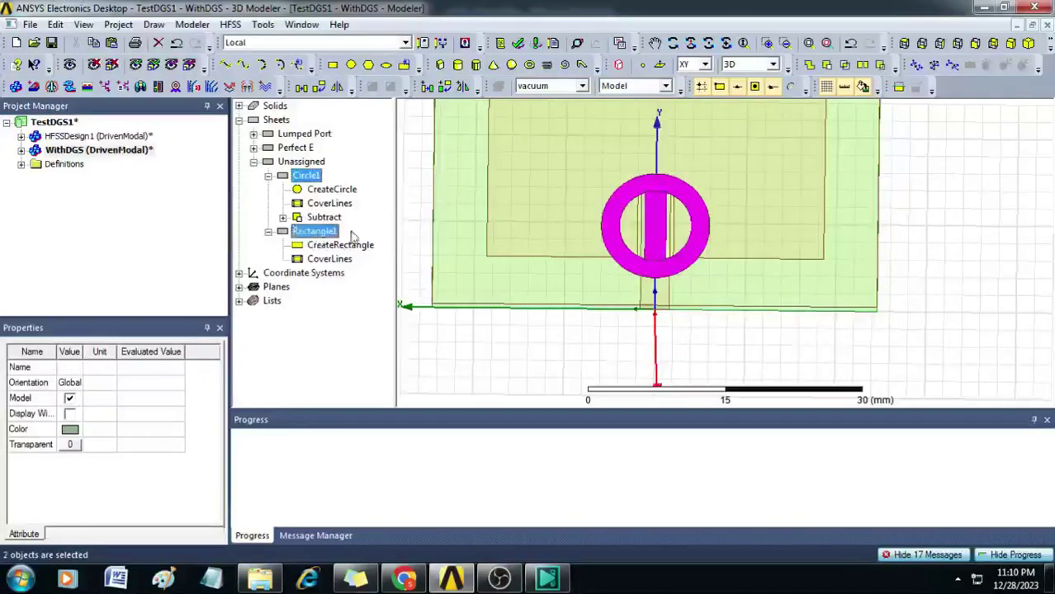
pyautogui.click(814, 70)
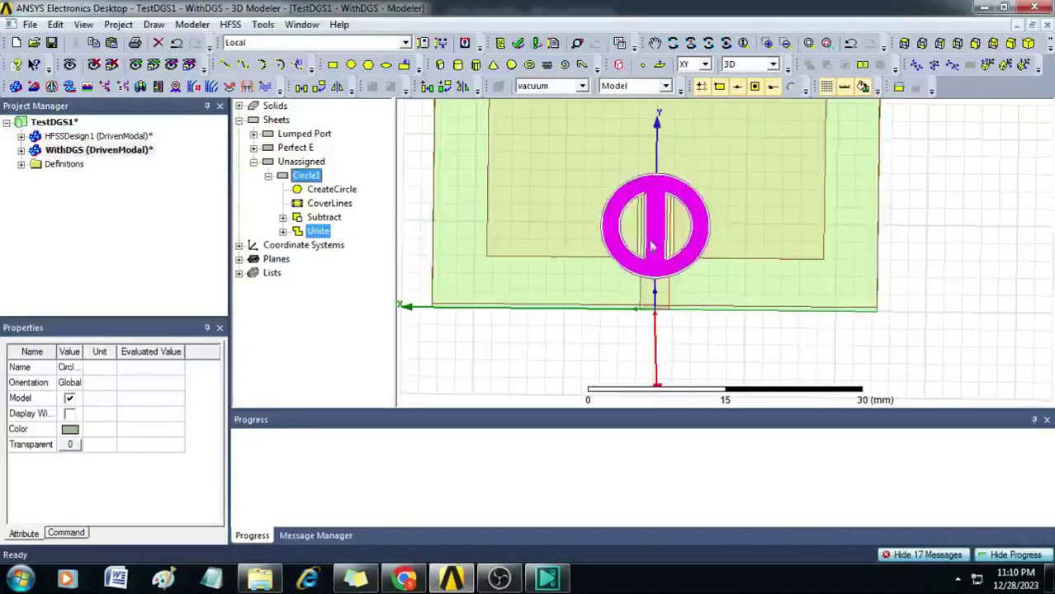
pyautogui.click(268, 175)
pyautogui.click(253, 148)
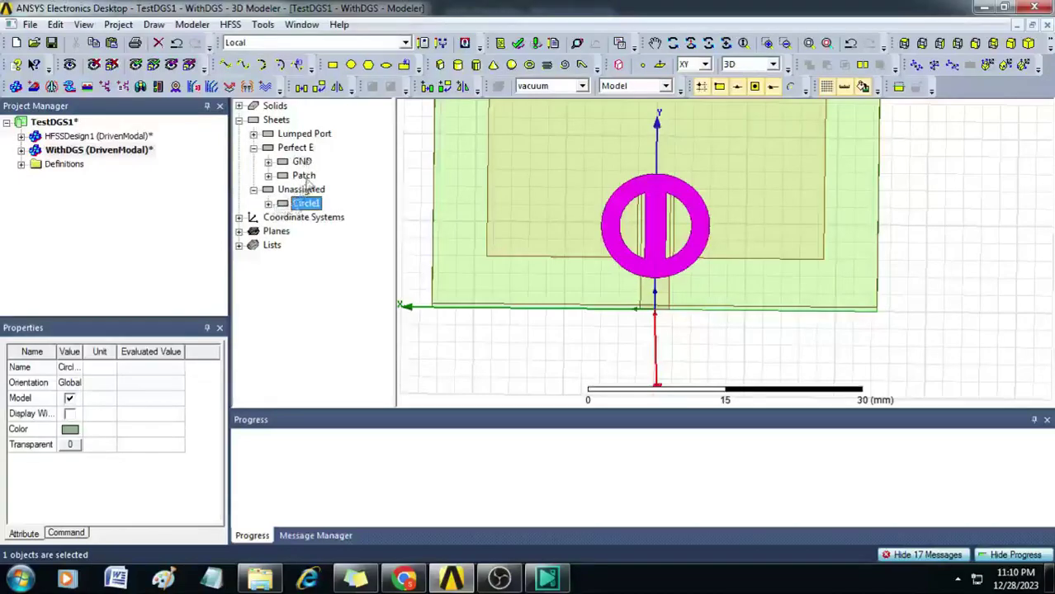
# Subtract Circle1 from GND to etch the ring slot, and fit the whole model in view.
pyautogui.click(302, 163)
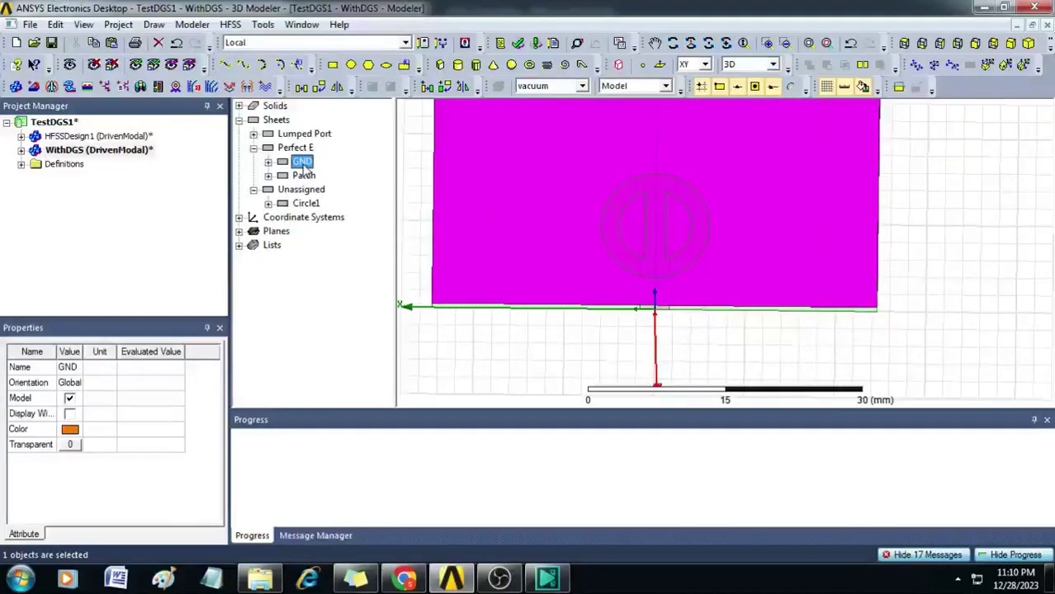
pyautogui.keyDown('ctrl'); pyautogui.click(305, 204); pyautogui.keyUp('ctrl')
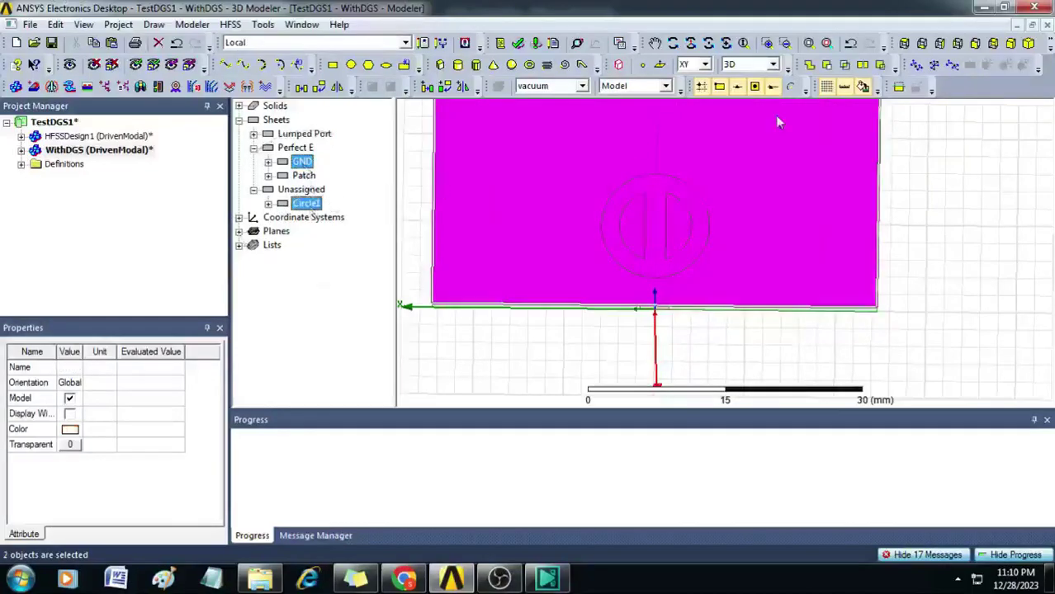
pyautogui.click(827, 66)
pyautogui.click(484, 357)
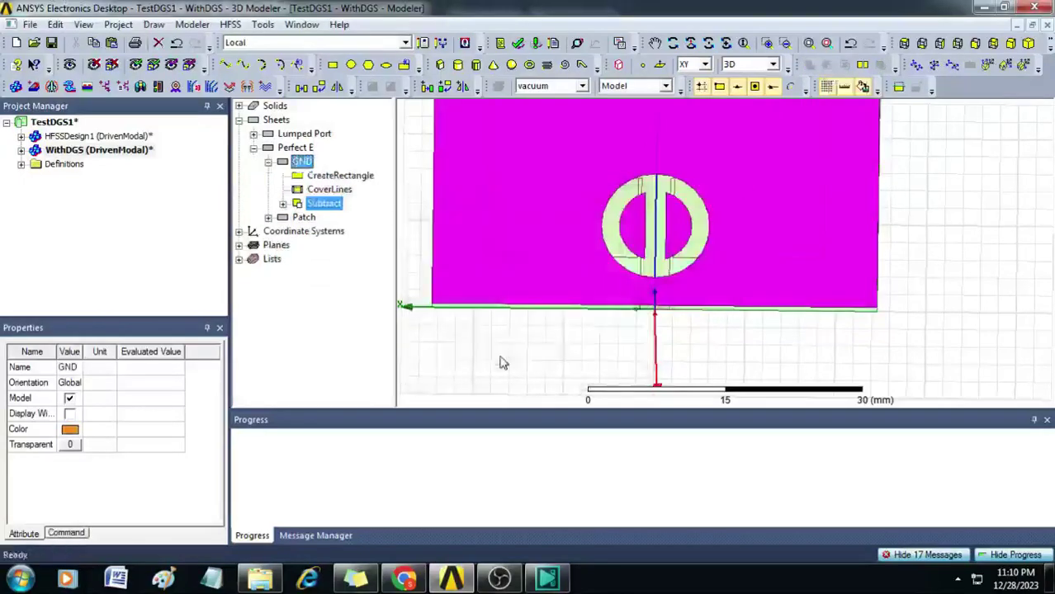
pyautogui.click(935, 193)
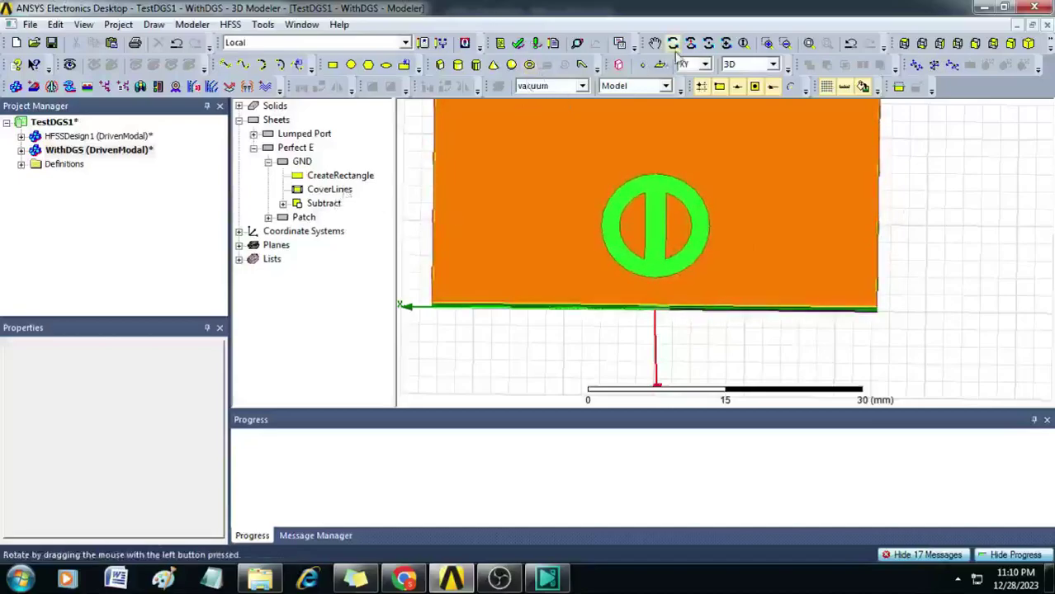
pyautogui.click(811, 43)
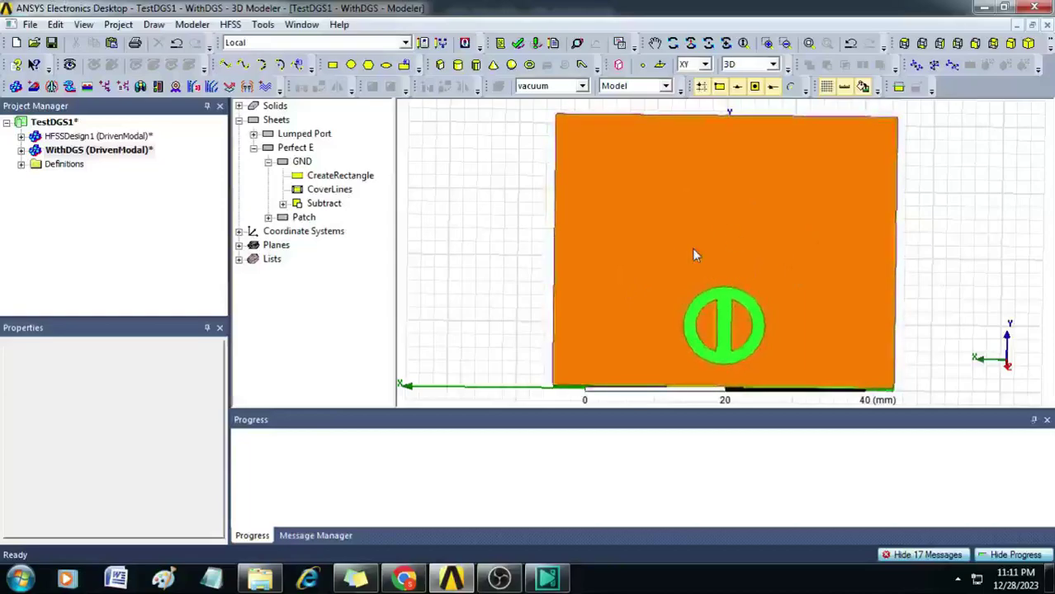
# Validate the WithDGS design and launch Analyze All to solve Setup1.
pyautogui.click(519, 44)
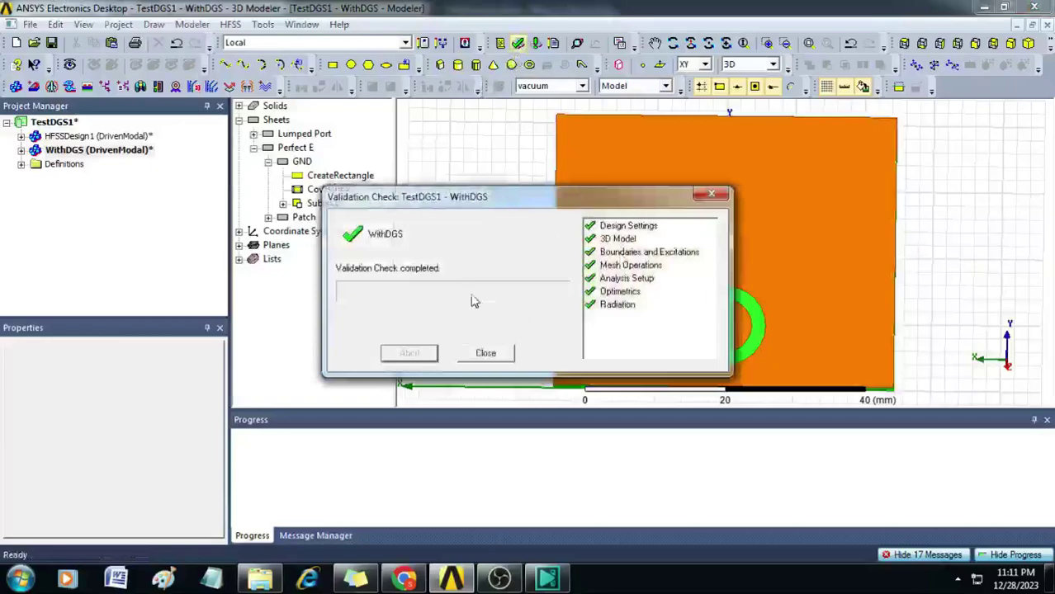
pyautogui.click(487, 354)
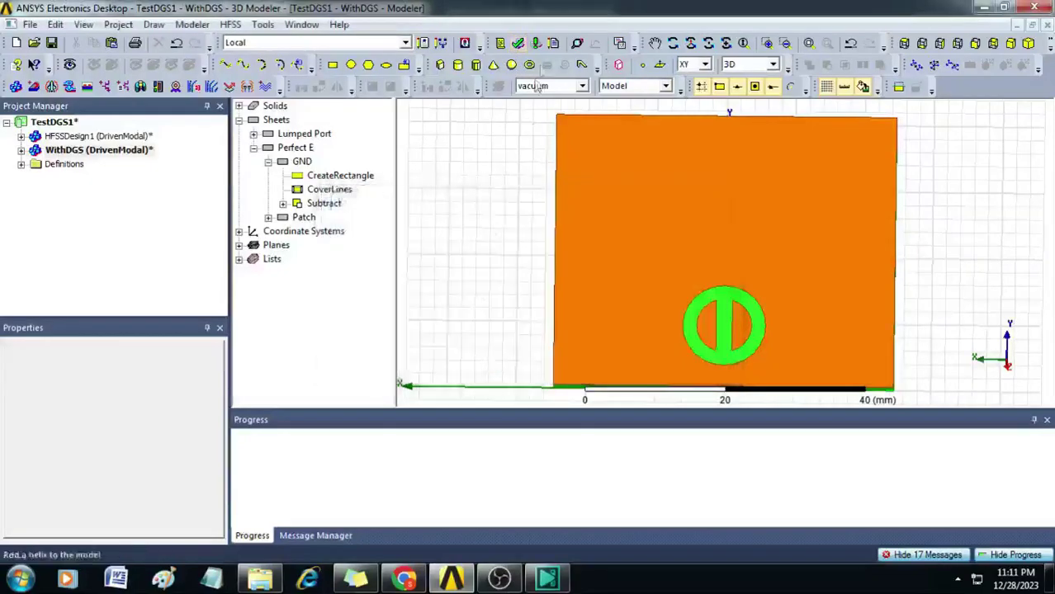
pyautogui.click(535, 45)
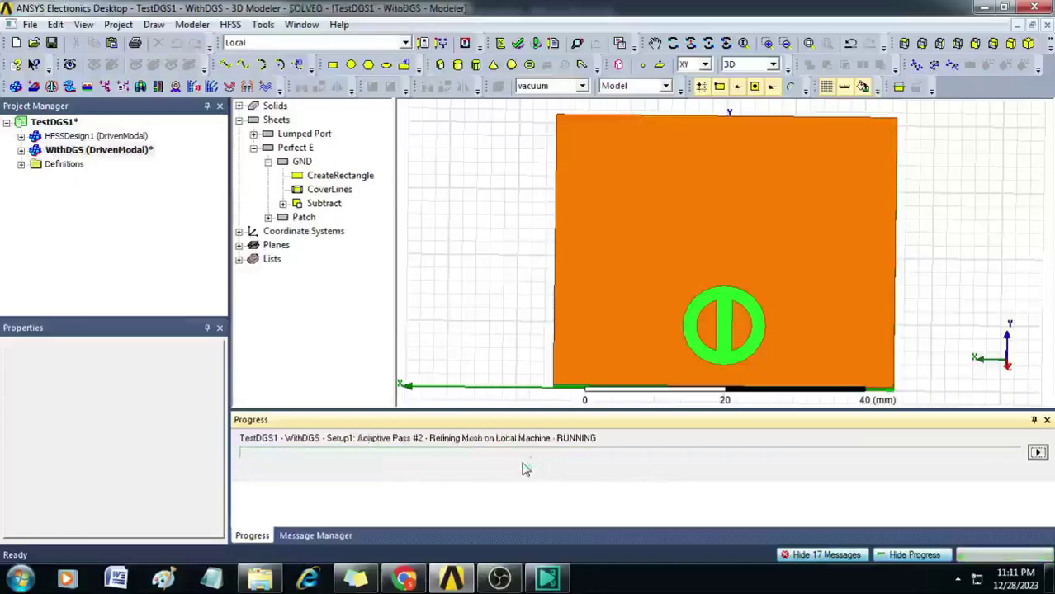
# Expand WithDGS's Results in Project Manager and select 3D Polar Plot 1.
pyautogui.doubleClick(33, 151)
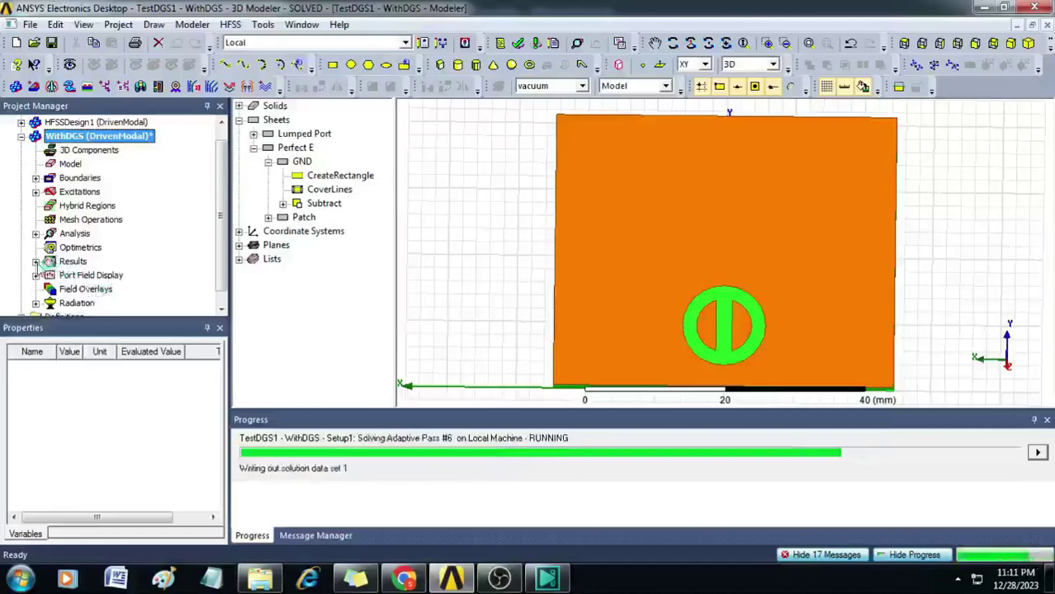
pyautogui.click(35, 262)
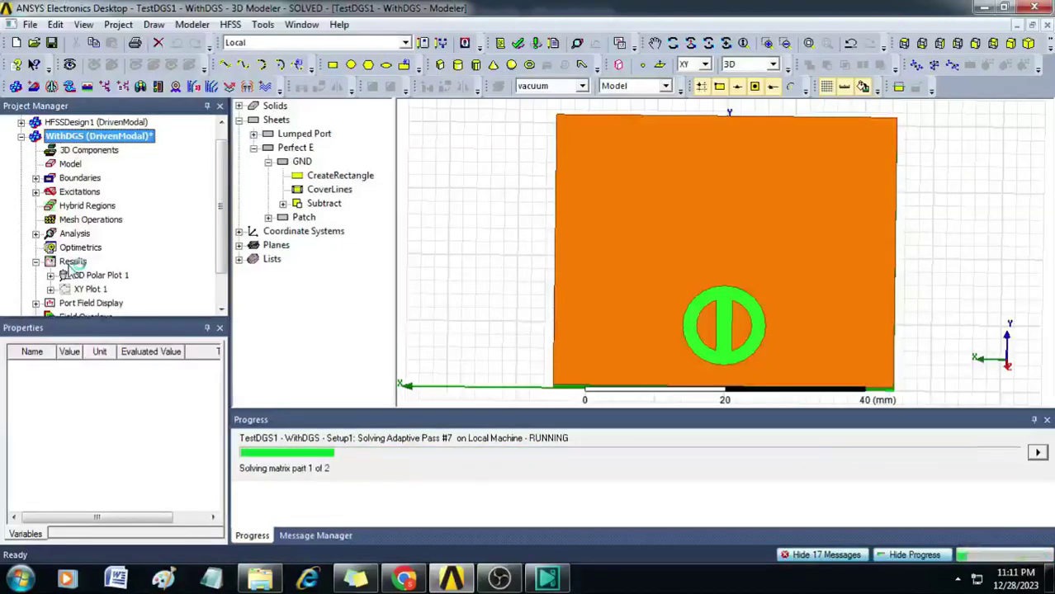
pyautogui.scroll(-1, 82, 243)
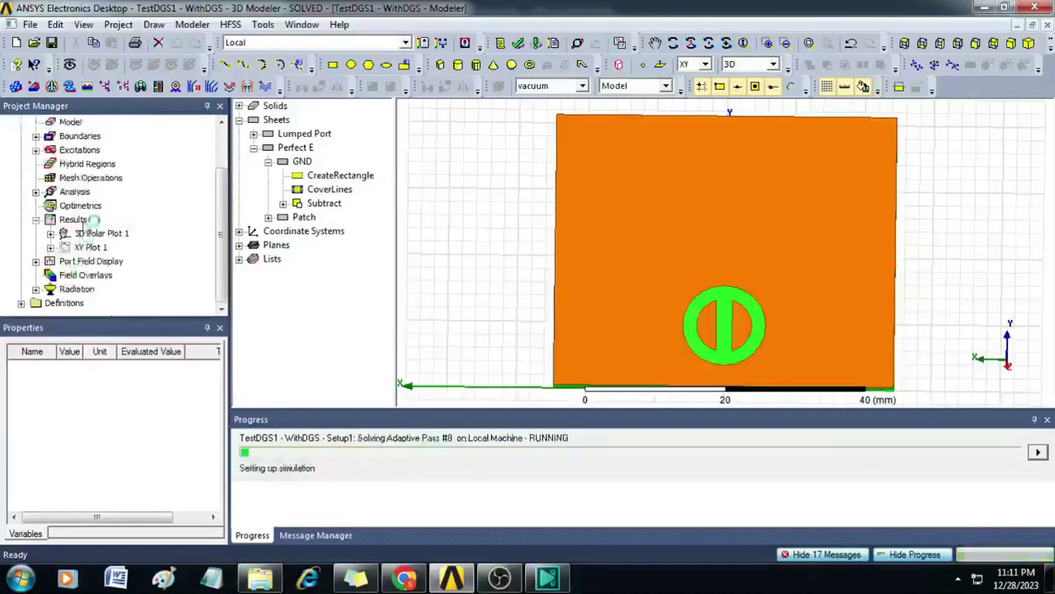
pyautogui.click(76, 220)
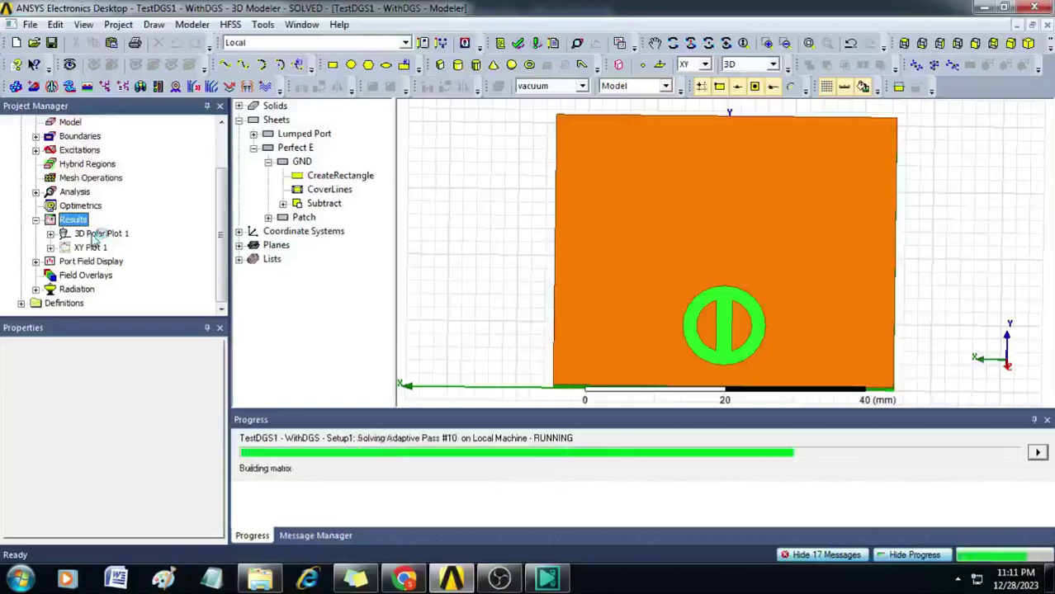
pyautogui.click(95, 234)
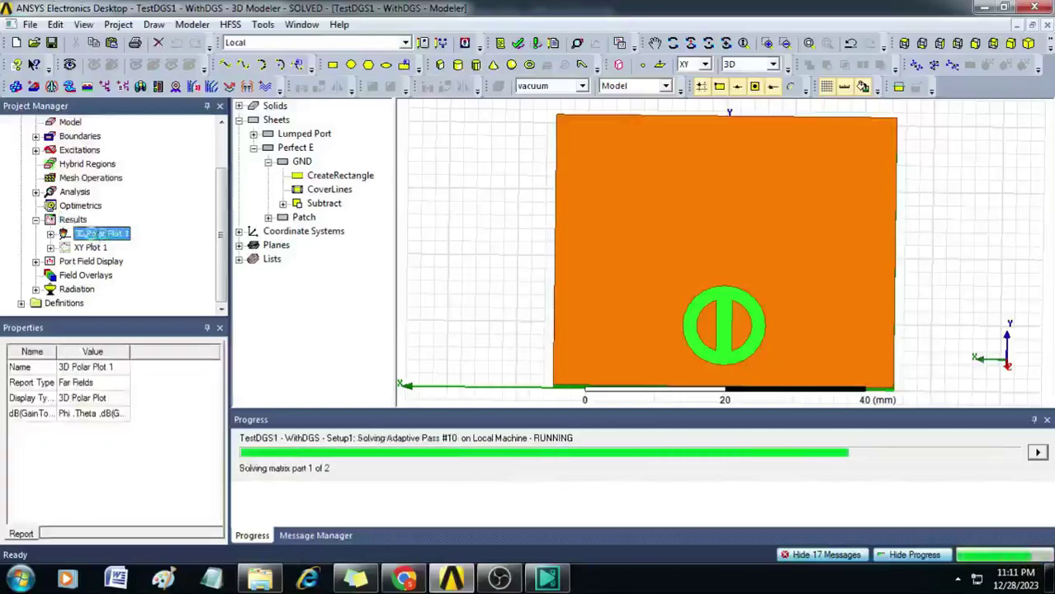
# Open WithDGS's 3D Polar Plot 1 and update it to show the ~2.91 dB gain pattern.
pyautogui.doubleClick(97, 234)
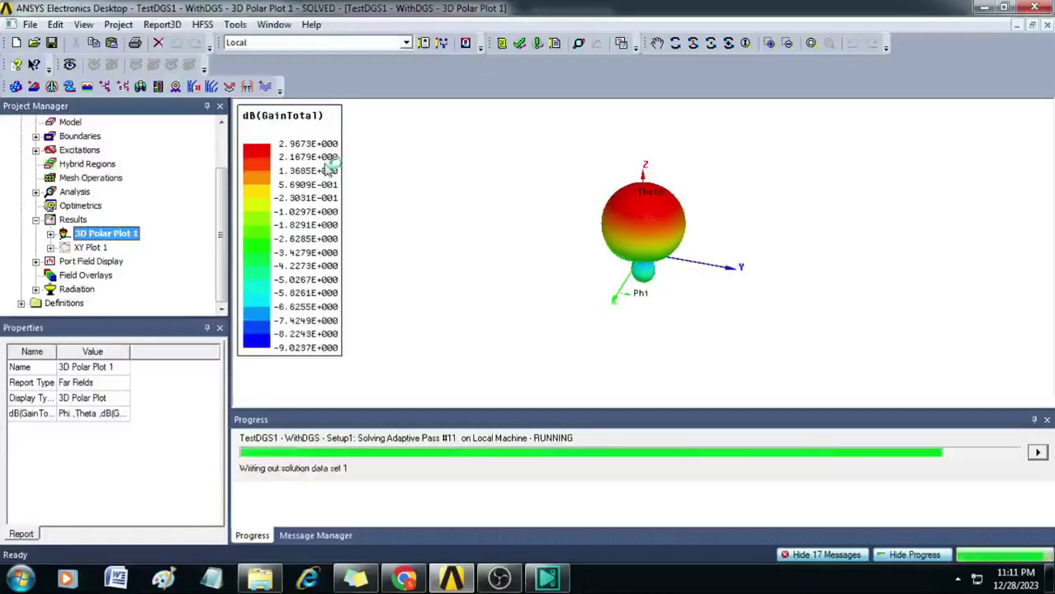
pyautogui.rightClick(406, 181)
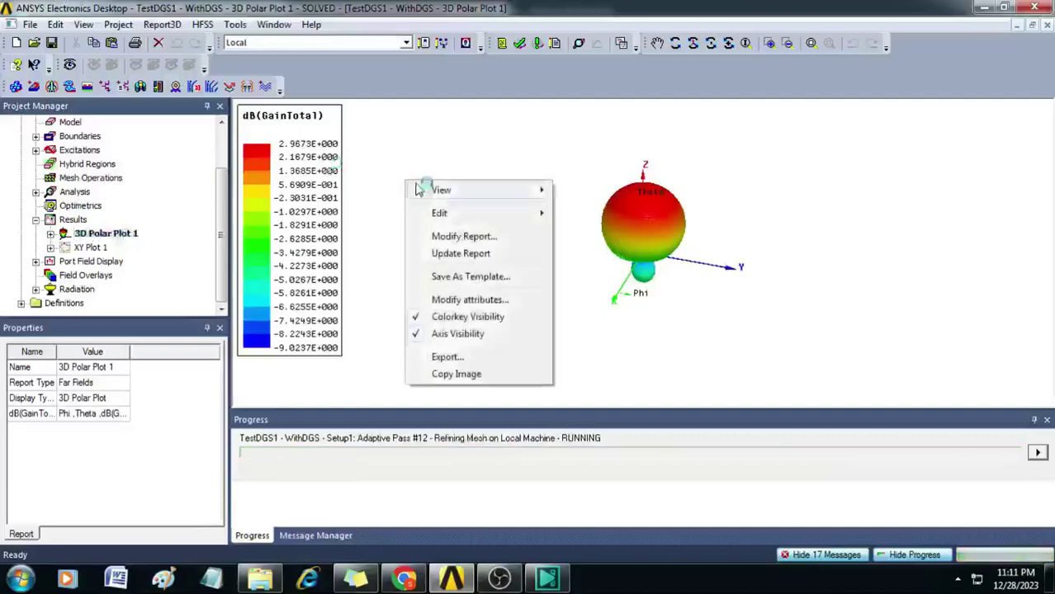
pyautogui.click(475, 255)
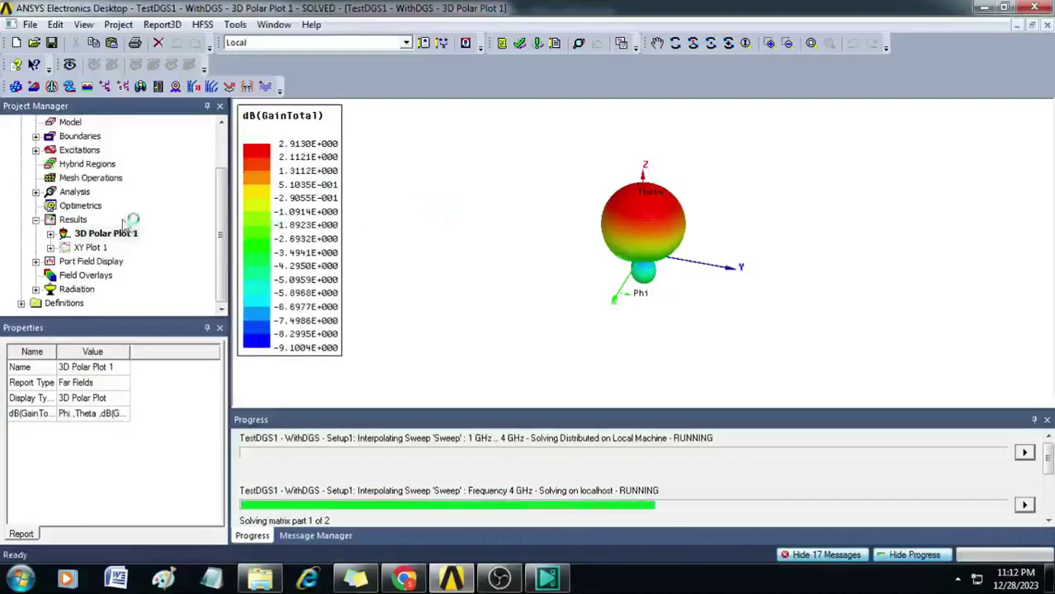
# Compare HFSSDesign1's 3D Polar Plot 1 with WithDGS's gain pattern.
pyautogui.click(118, 192)
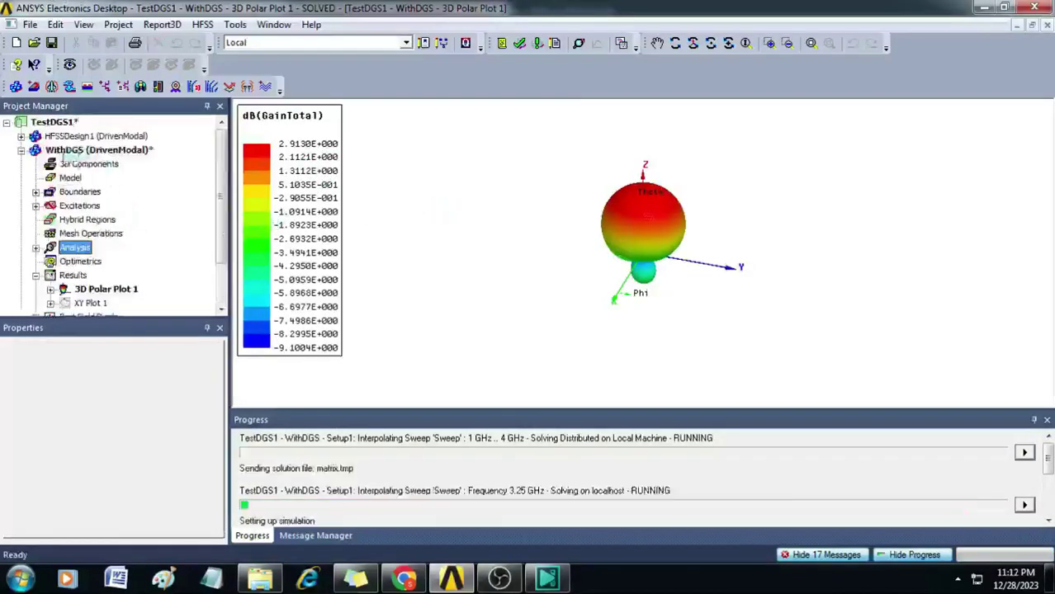
pyautogui.click(20, 136)
pyautogui.scroll(-2, 70, 198)
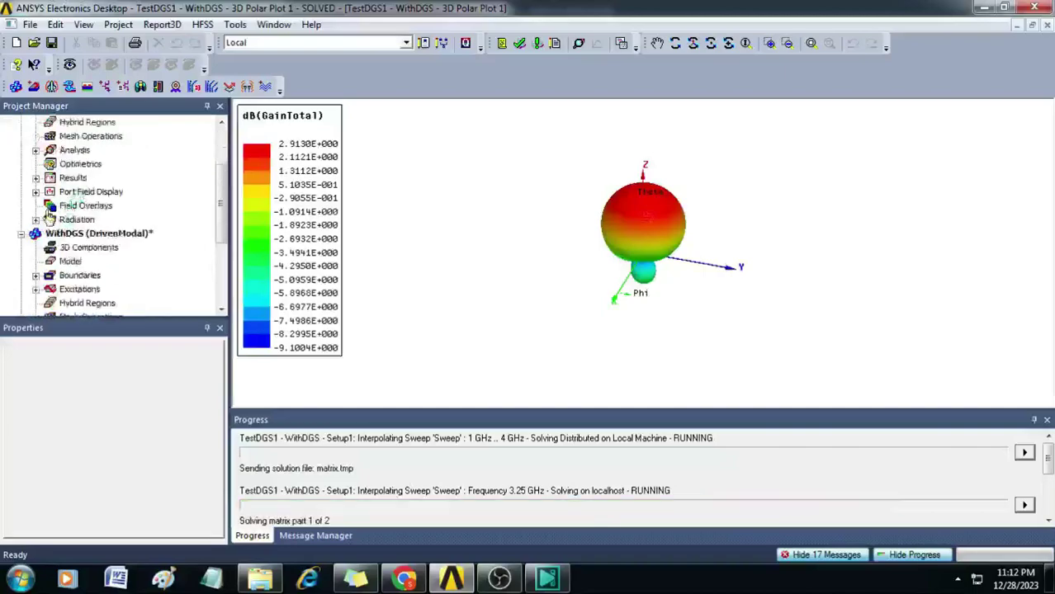
pyautogui.click(36, 178)
pyautogui.click(78, 192)
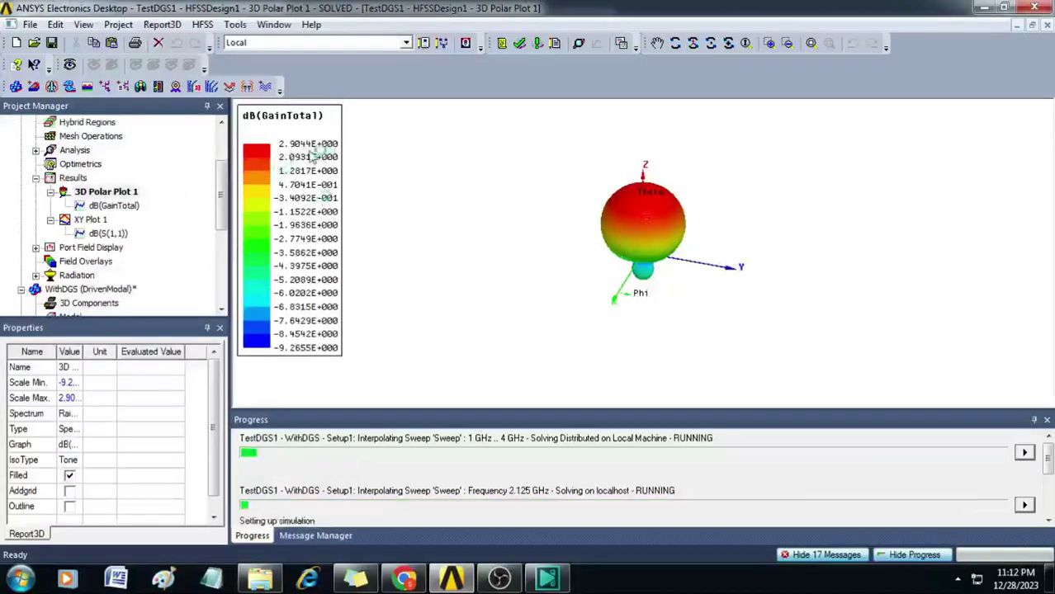
pyautogui.click(99, 289)
pyautogui.click(103, 261)
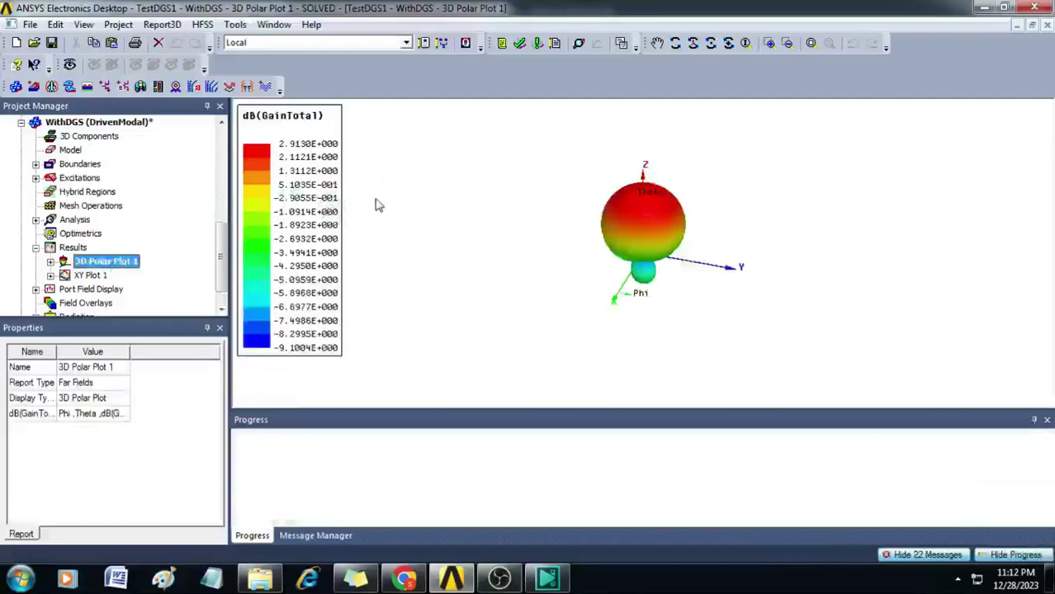
# Open WithDGS's XY Plot 1 showing S11 dipping to about -22 dB near 2.47 GHz.
pyautogui.scroll(1, 121, 232)
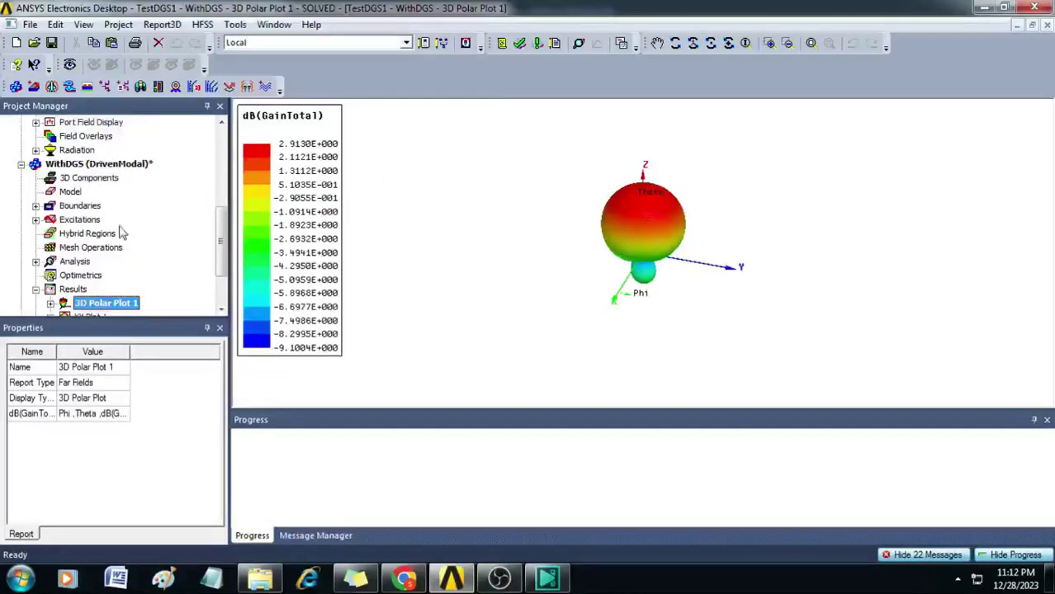
pyautogui.click(107, 166)
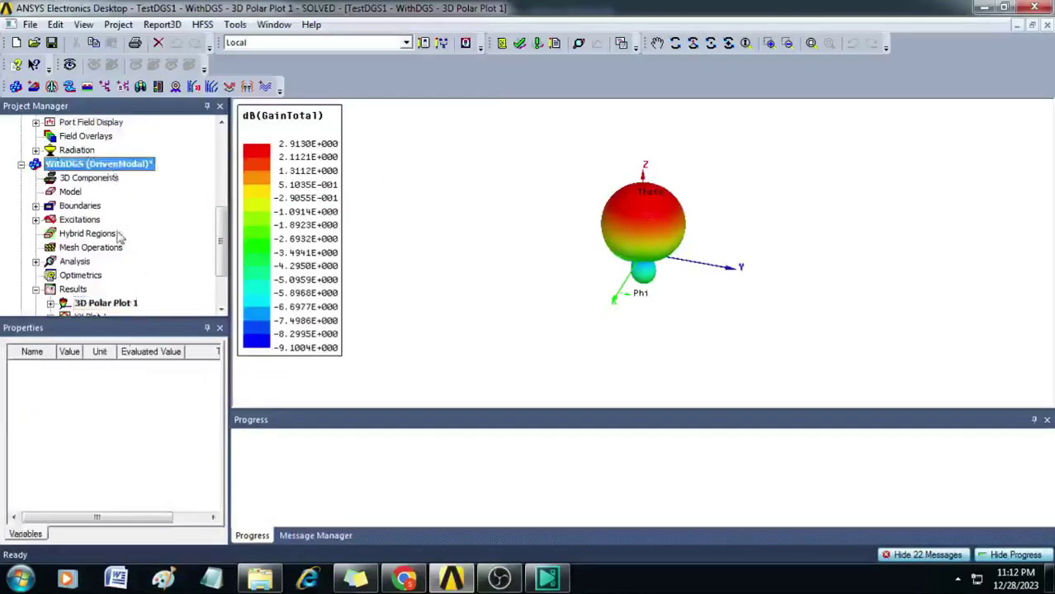
pyautogui.scroll(1, 120, 237)
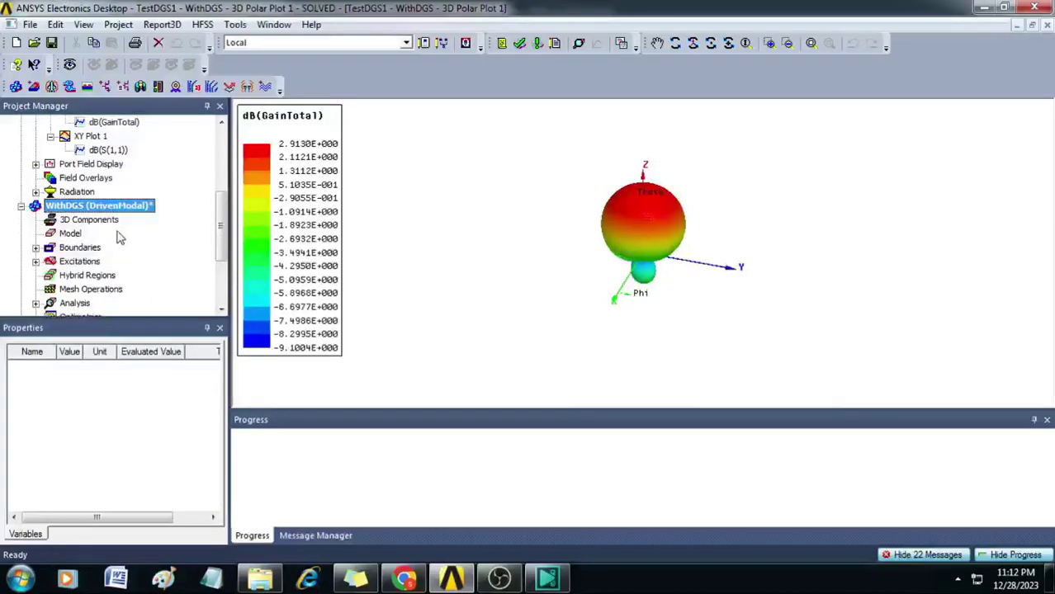
pyautogui.scroll(-3, 111, 242)
pyautogui.doubleClick(91, 248)
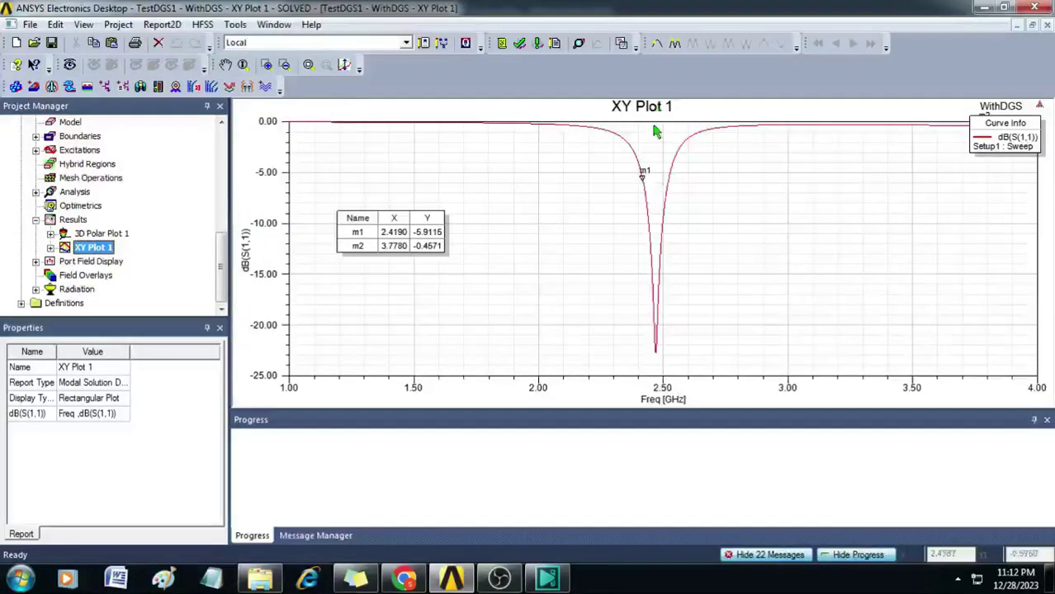
# Place marker m3 on the S11 curve's minimum at 2.47 GHz, -22.7605 dB, then end marker mode.
pyautogui.click(674, 44)
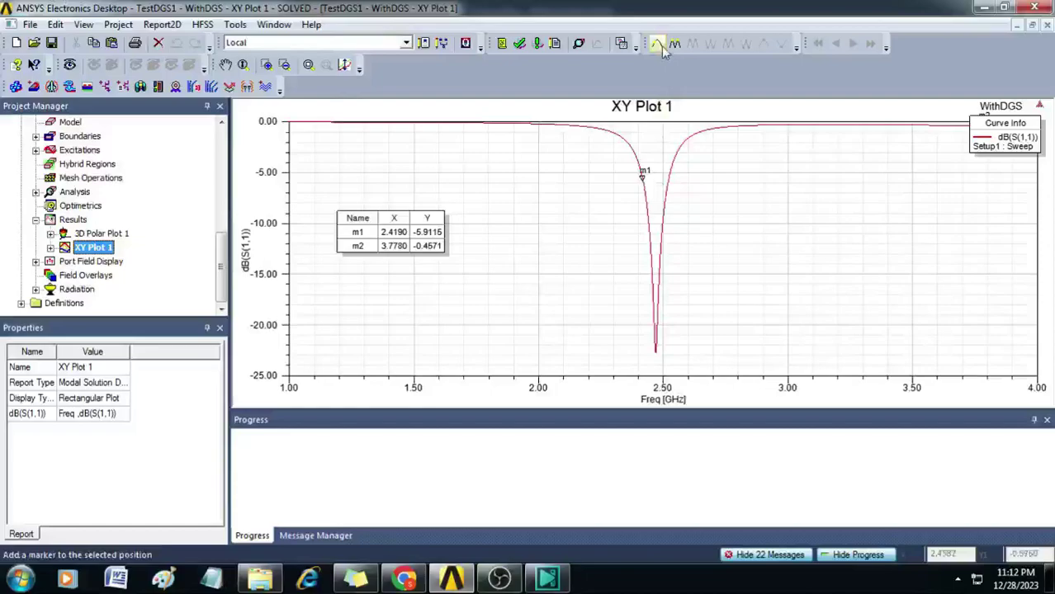
pyautogui.click(659, 361)
pyautogui.rightClick(535, 219)
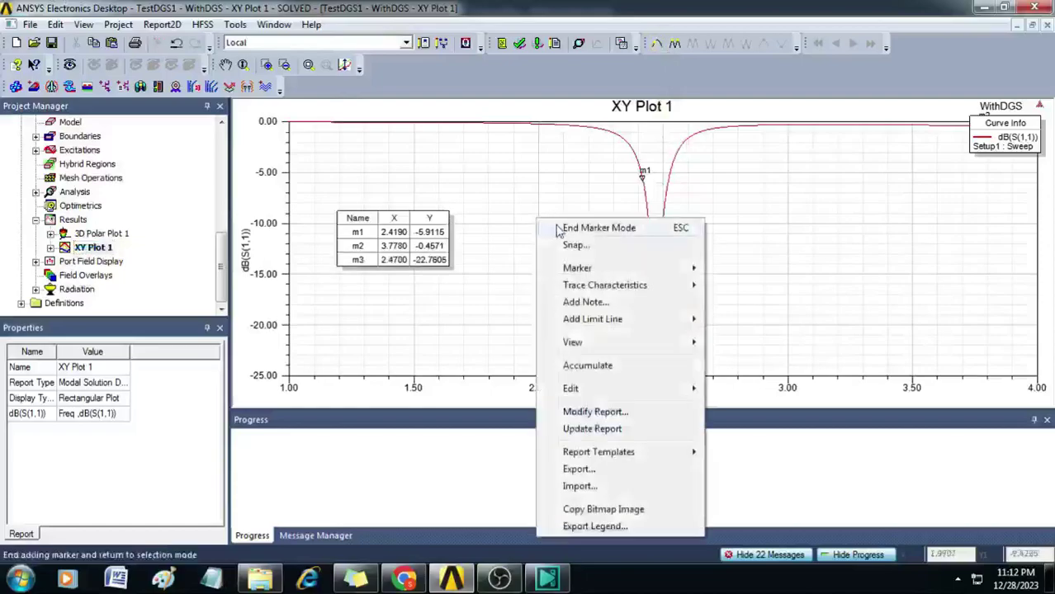
pyautogui.click(576, 230)
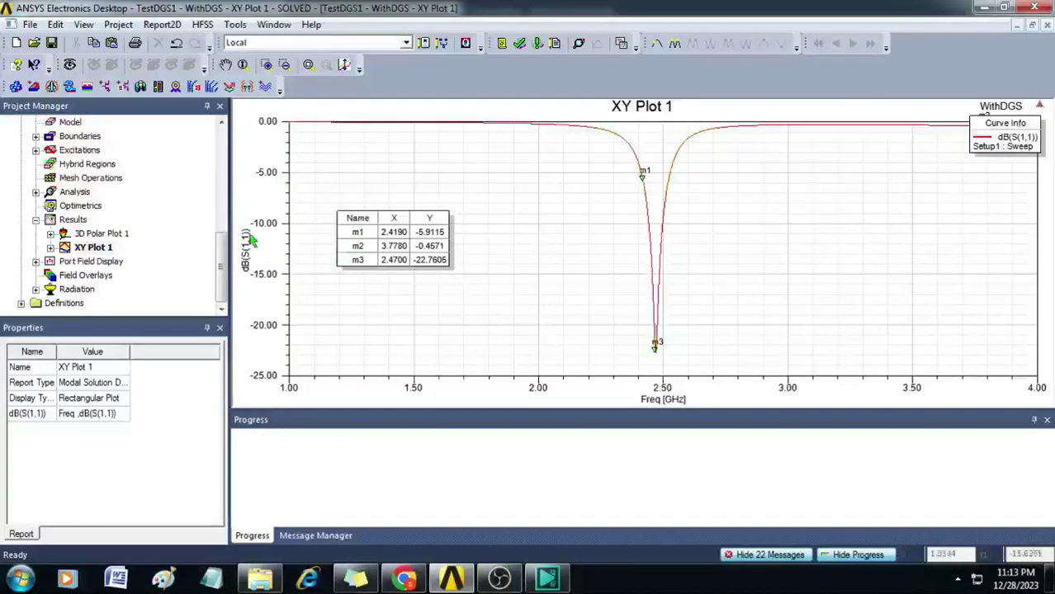
# Select the Results group in the project tree.
pyautogui.click(85, 225)
pyautogui.scroll(1, 86, 226)
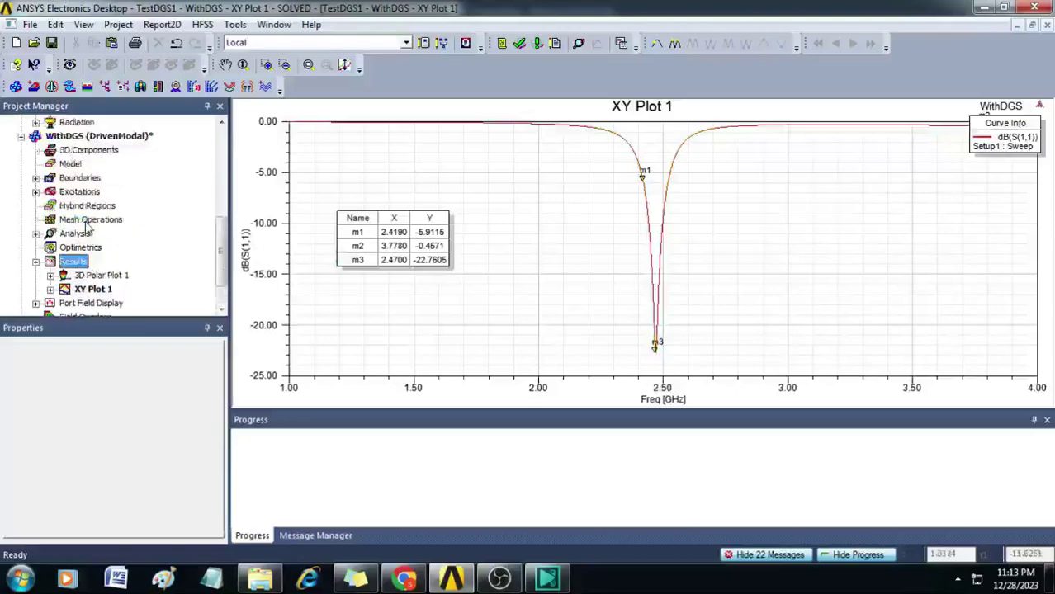
pyautogui.scroll(-1, 115, 231)
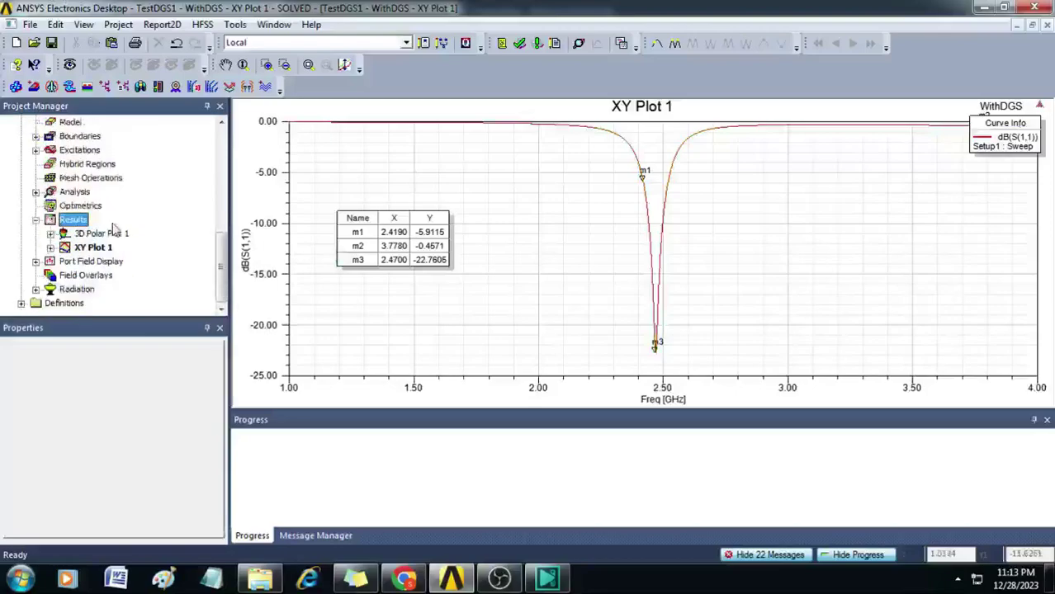